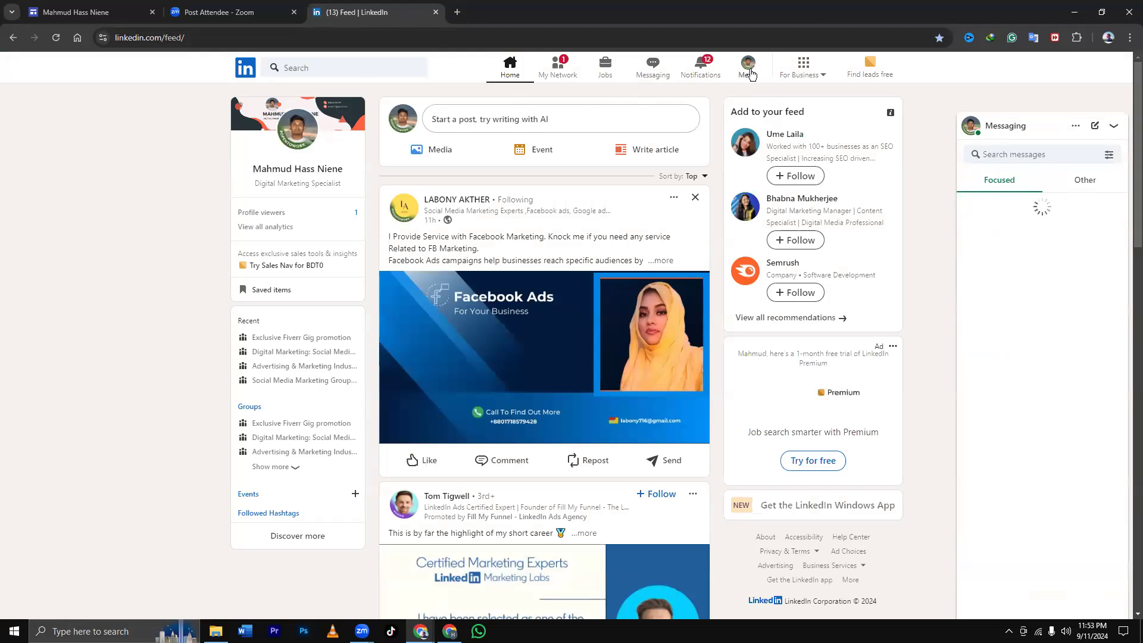
Open your own LinkedIn profile from the Me menu and scroll down through its sections.
left_click(748, 66)
left_click(711, 139)
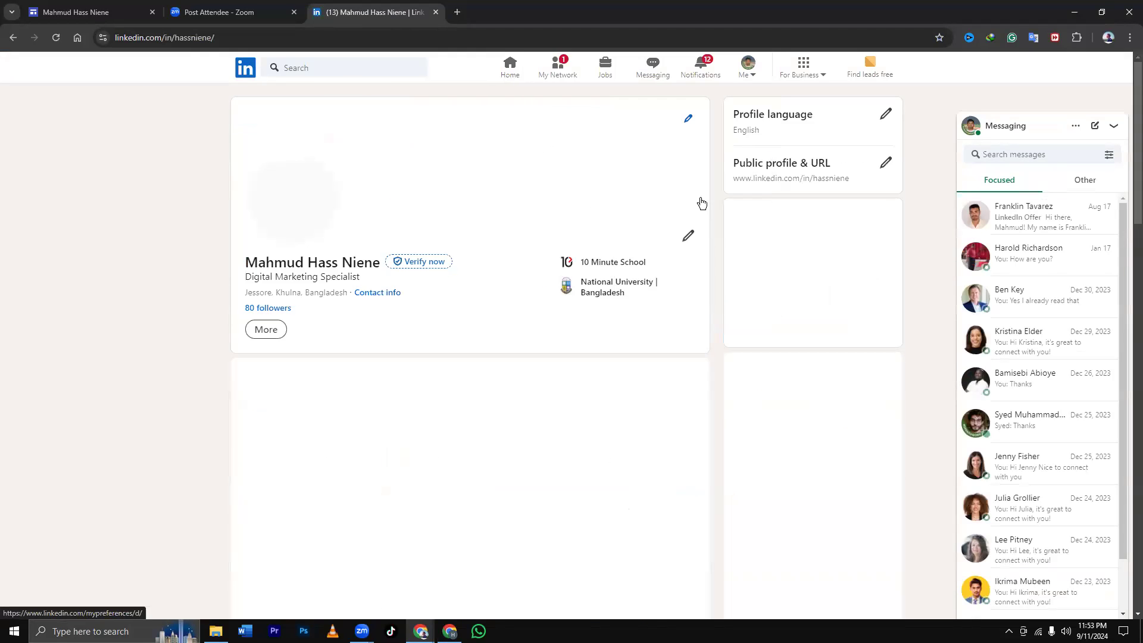
scroll(700, 202, "down", 3)
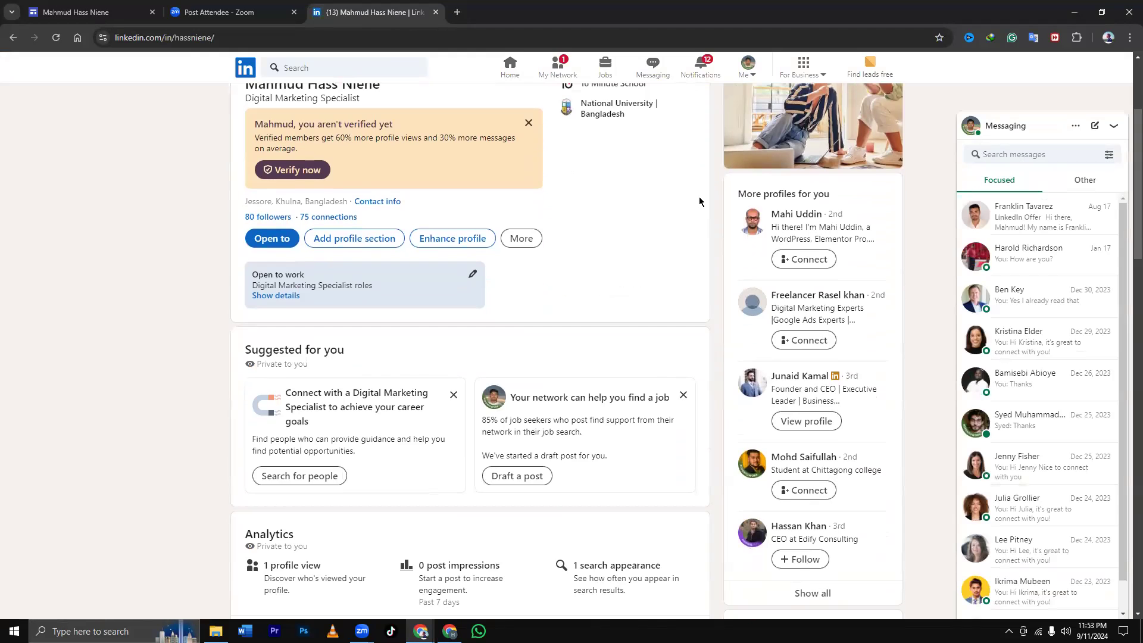
scroll(699, 201, "down", 8)
scroll(698, 202, "down", 6)
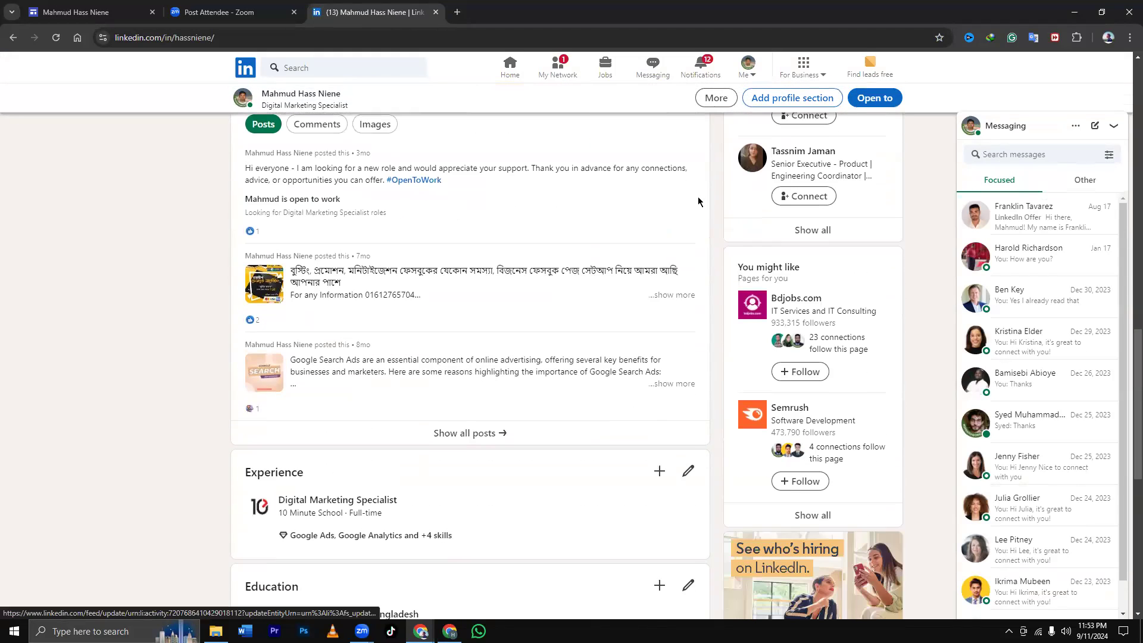
scroll(698, 202, "down", 3)
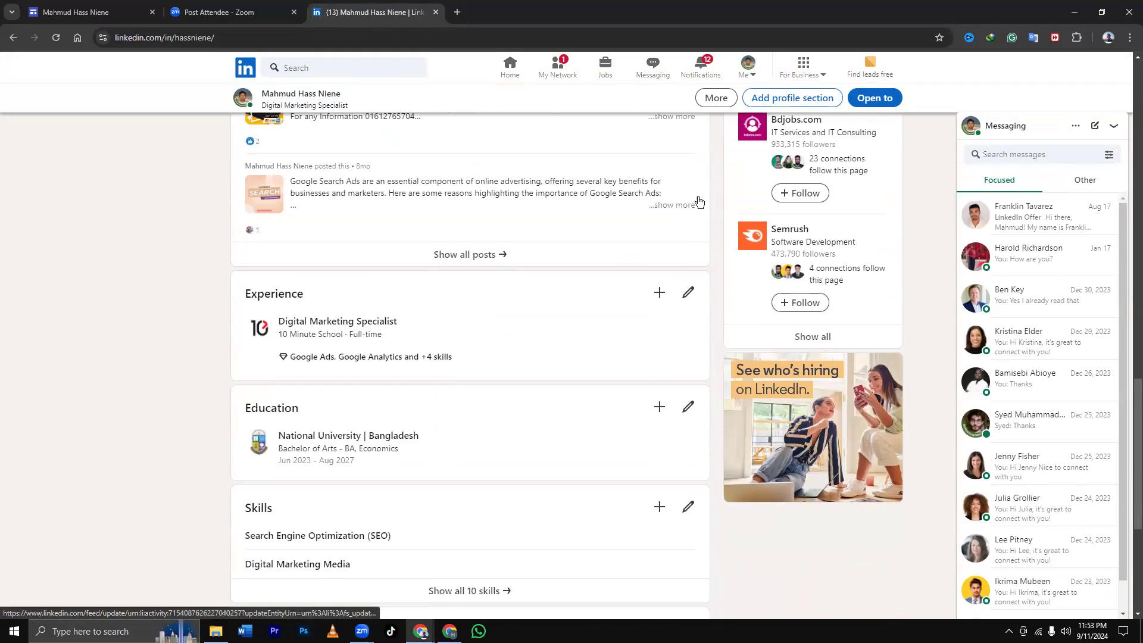
scroll(699, 202, "down", 2)
scroll(699, 202, "down", 1)
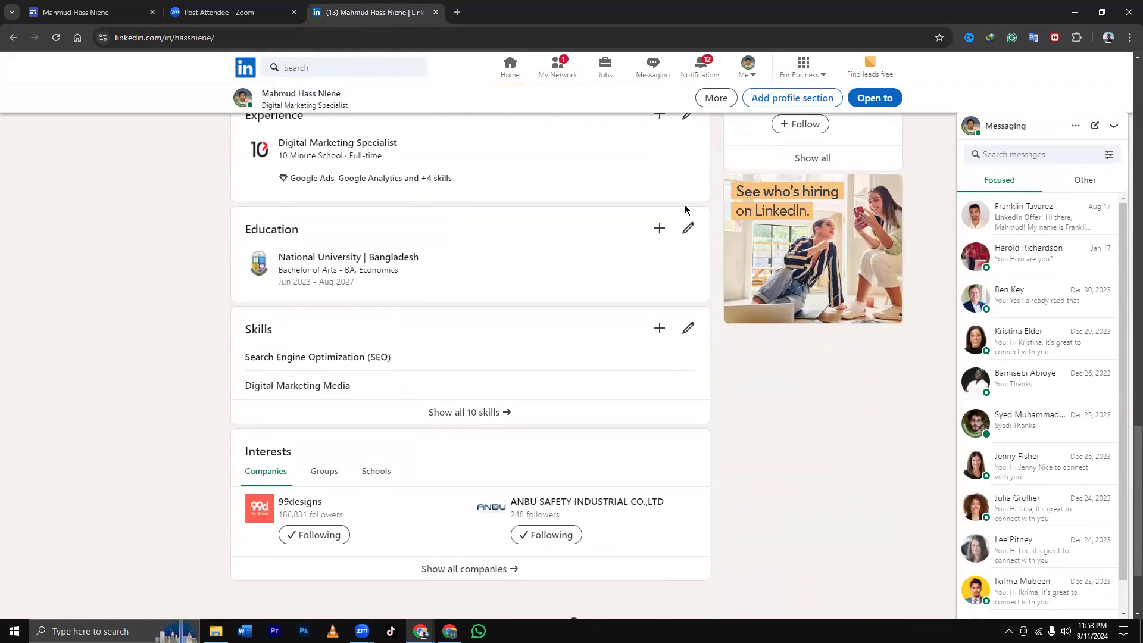
scroll(679, 213, "down", 1)
Scroll back up the profile and open its More actions menu.
scroll(681, 213, "down", 1)
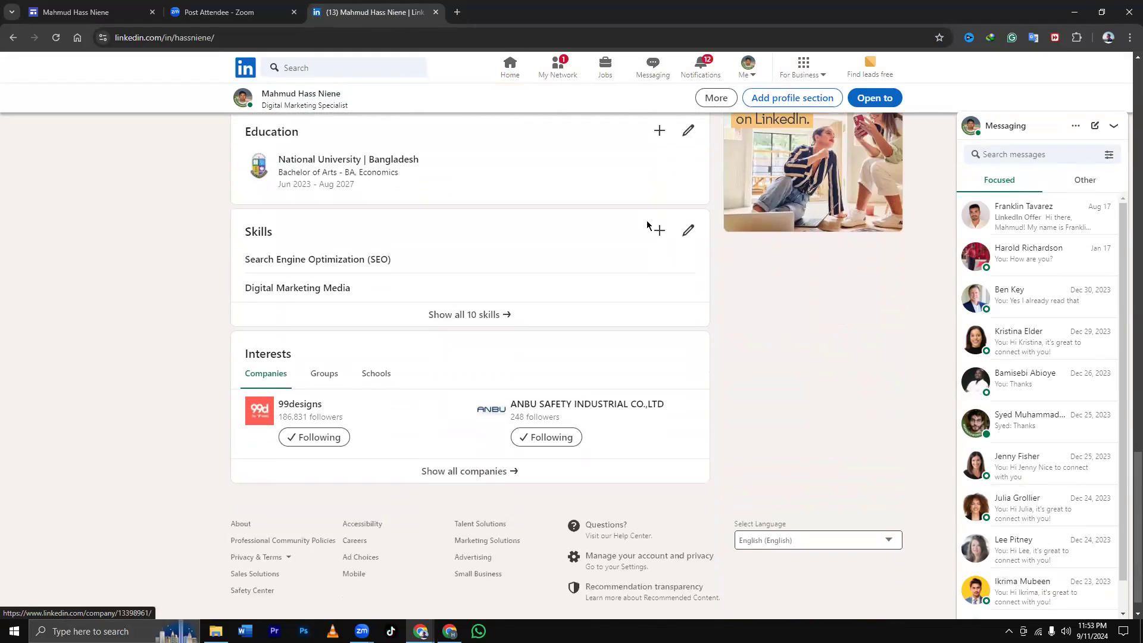
scroll(650, 225, "up", 8)
scroll(651, 225, "up", 11)
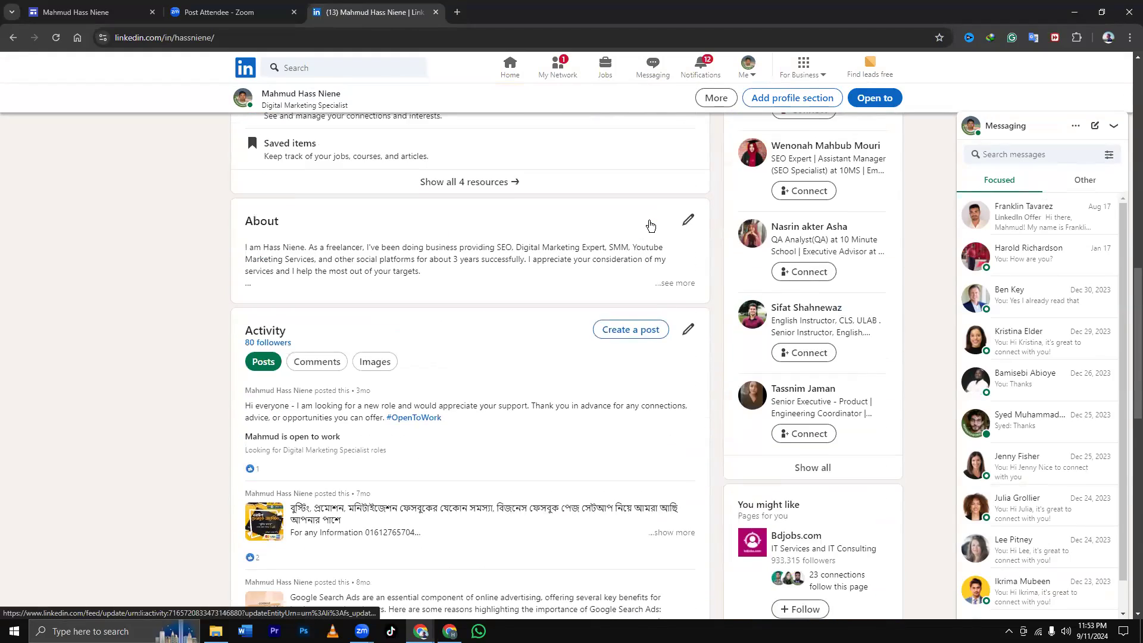
scroll(651, 225, "up", 6)
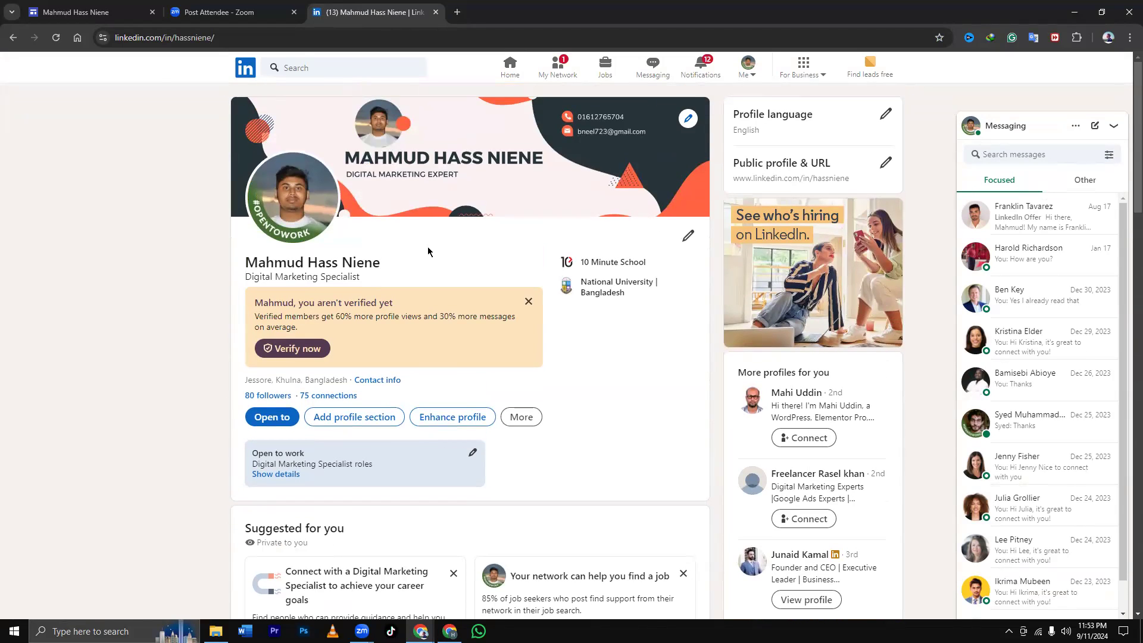
scroll(427, 251, "down", 1)
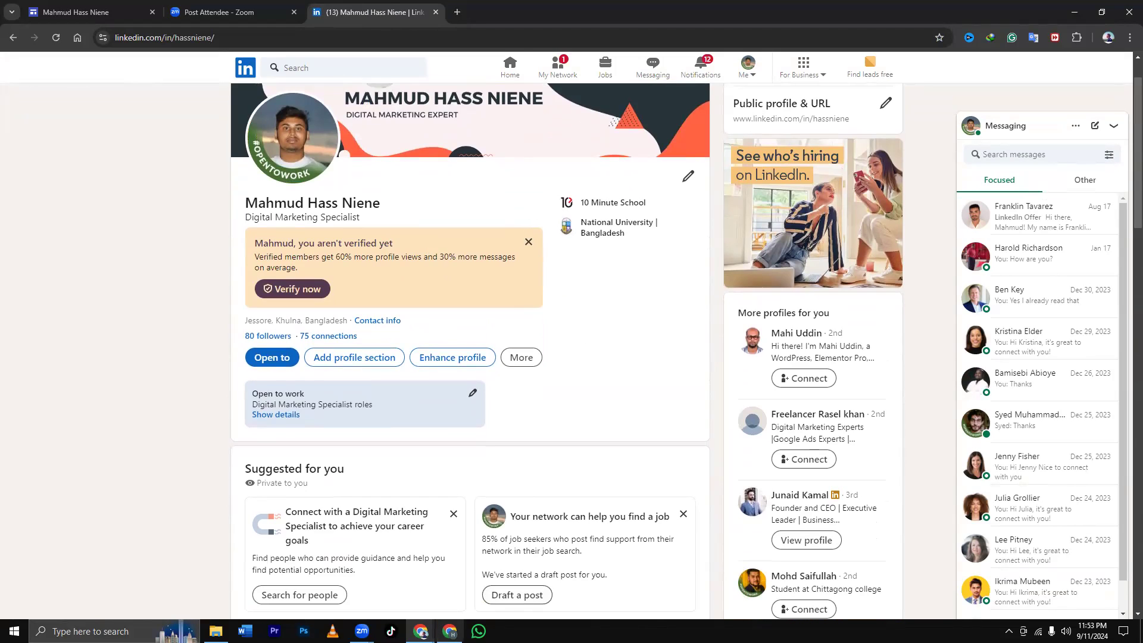
mouse_move(422, 634)
left_click(522, 357)
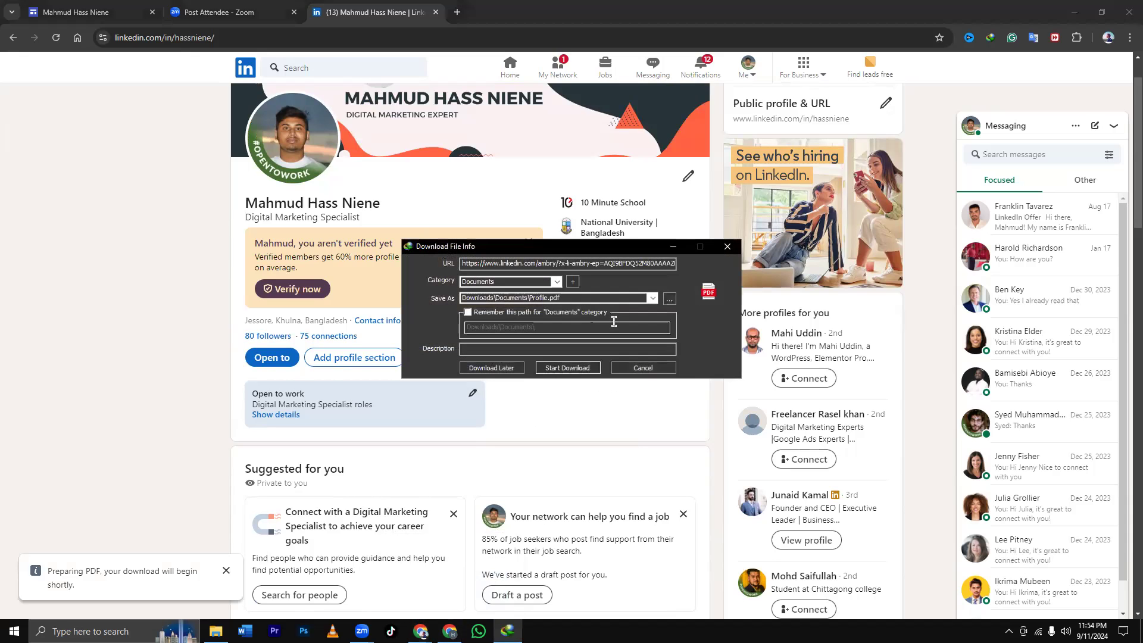
Cancel IDM's save-location dialog for the profile PDF and switch over to File Explorer's This PC.
left_click(670, 298)
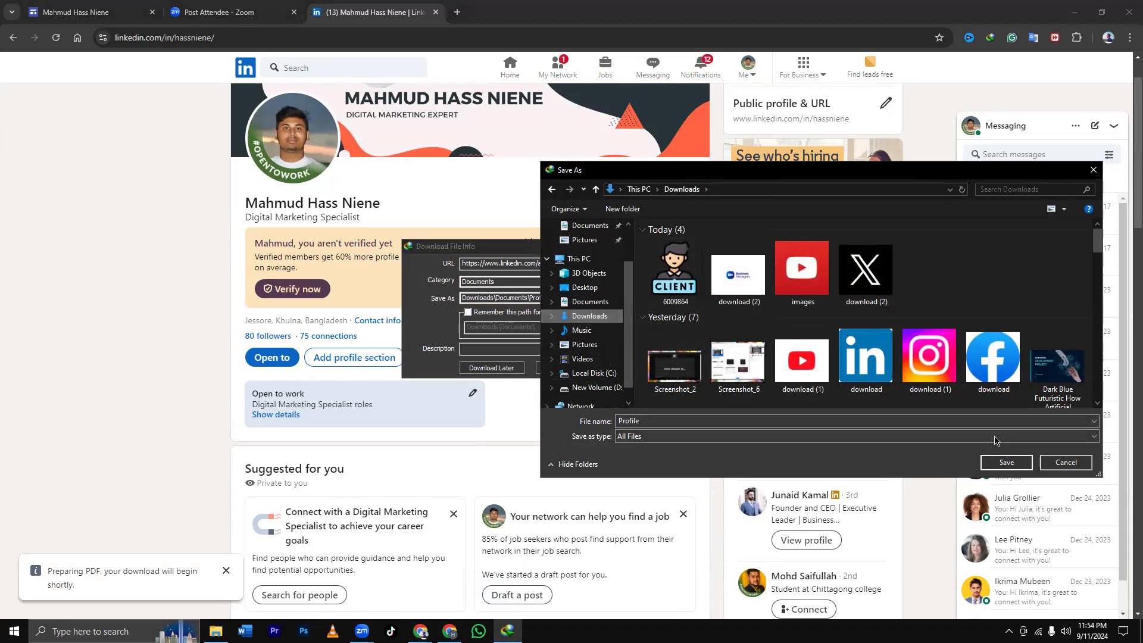
left_click(1007, 463)
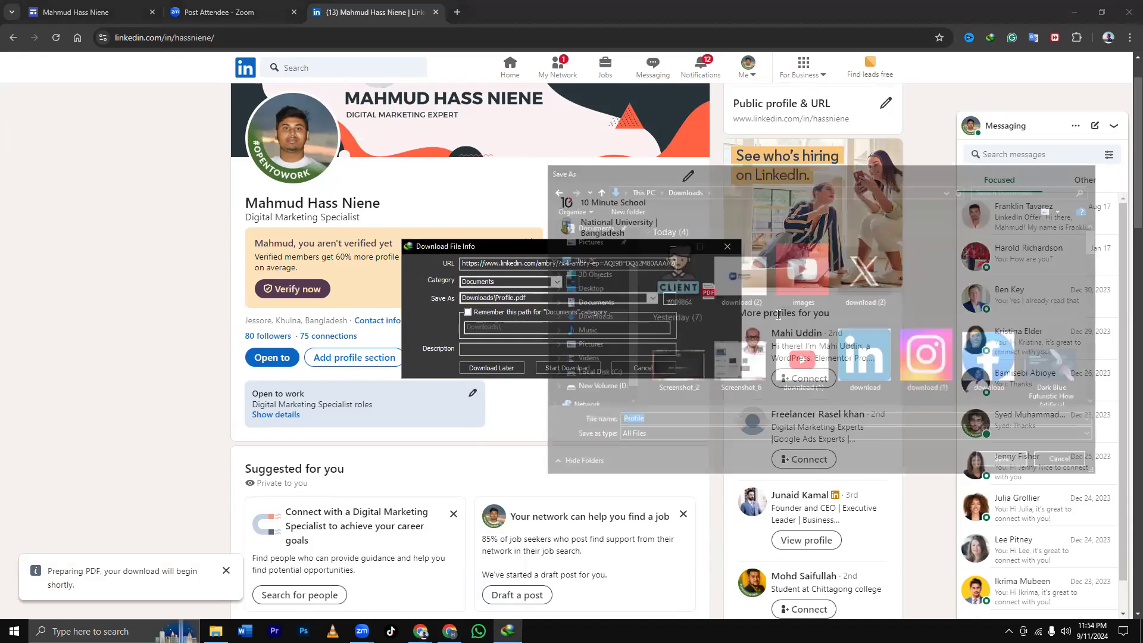
double_click(658, 5)
left_click(658, 5)
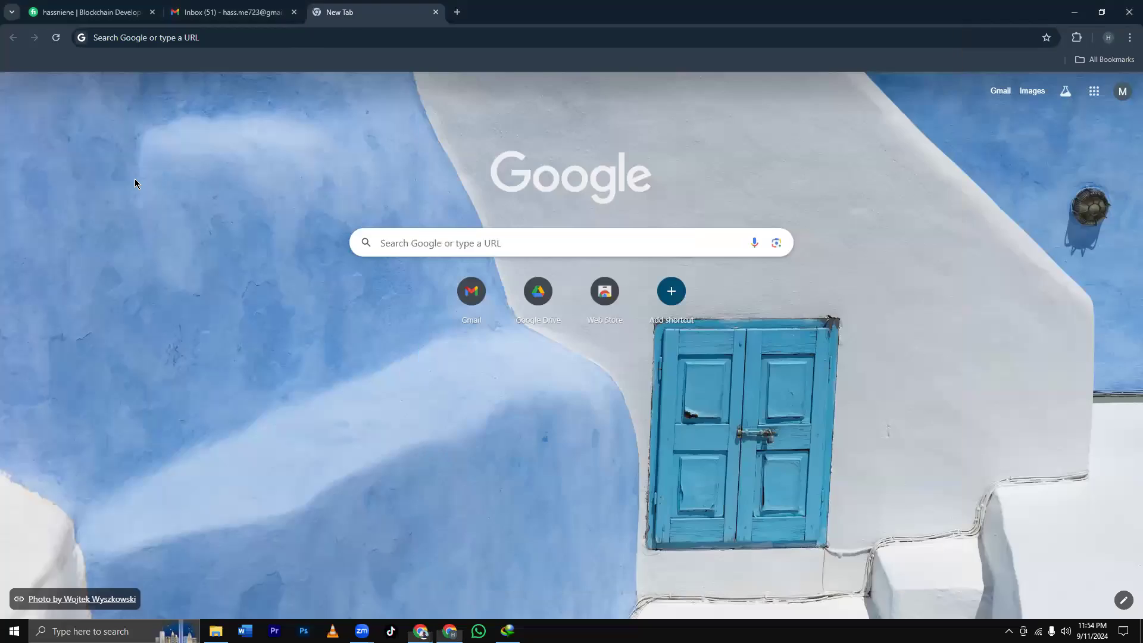
key("super+Down")
double_click(23, 145)
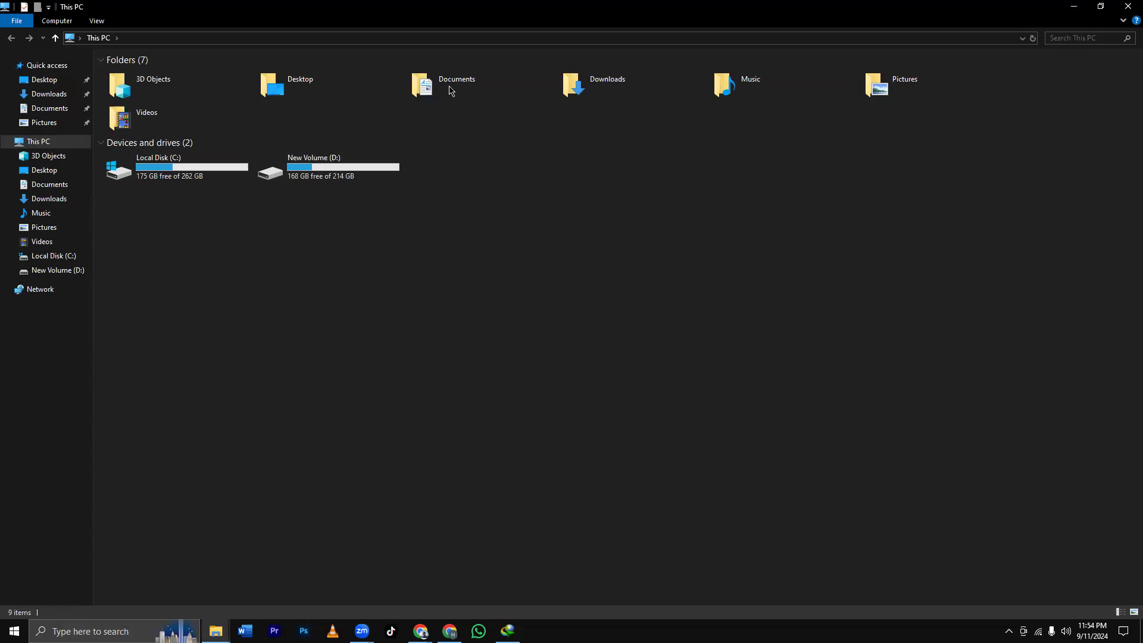
Open Downloads from This PC and scroll through the downloaded files.
double_click(603, 88)
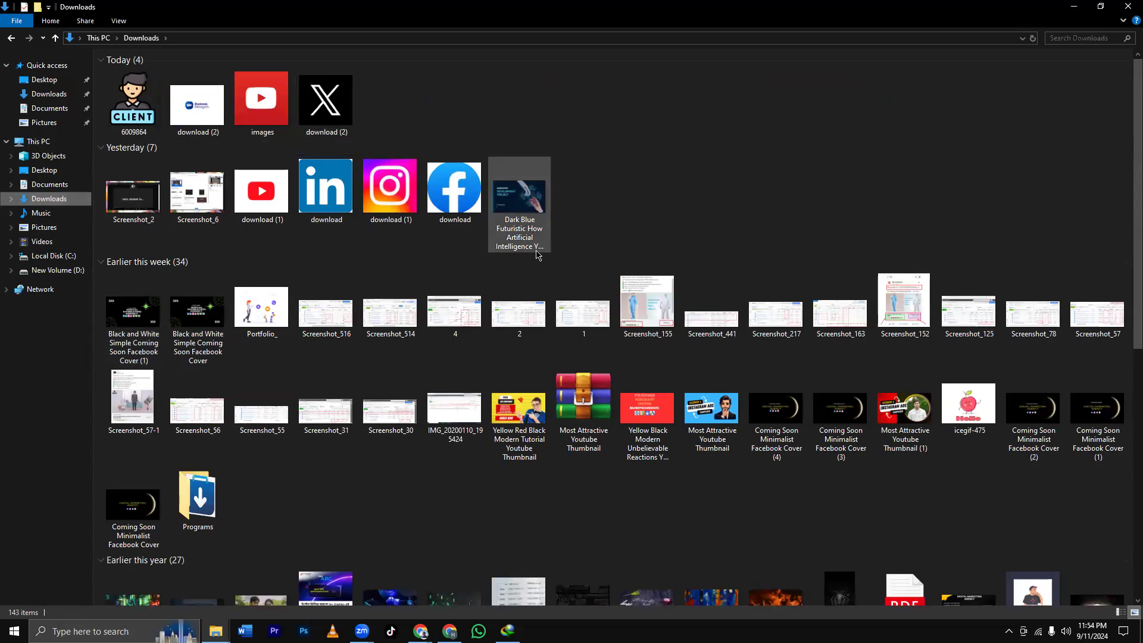
scroll(537, 262, "down", 3)
scroll(538, 262, "down", 6)
scroll(798, 170, "up", 9)
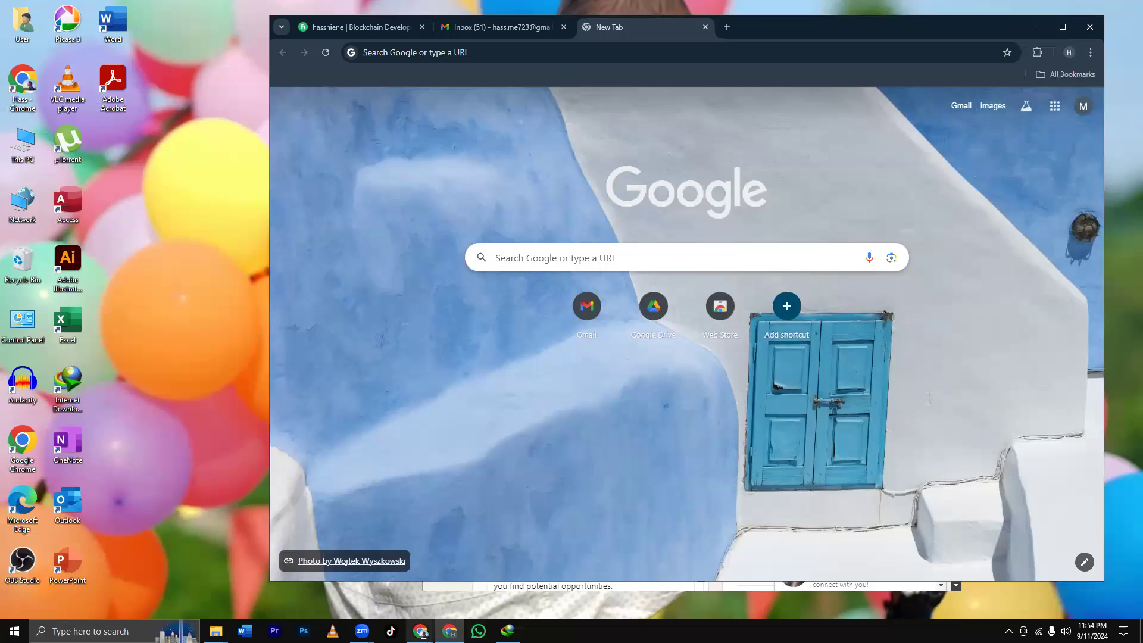
Bring the LinkedIn profile back full-screen and try Save to PDF, which ends in a download error.
left_click(474, 571)
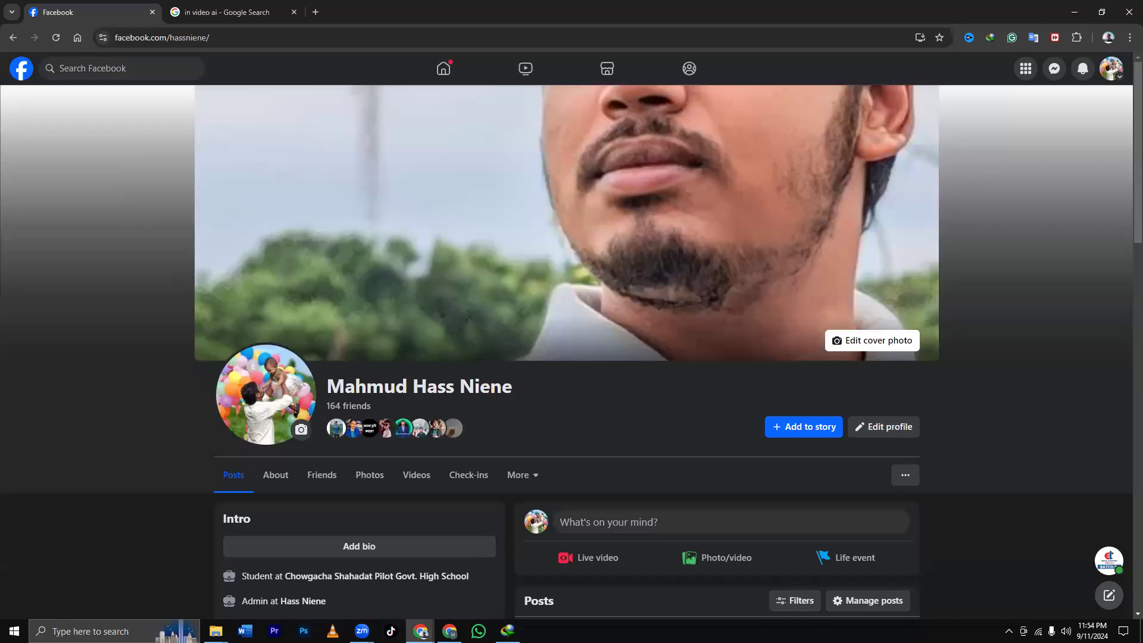
left_click(358, 581)
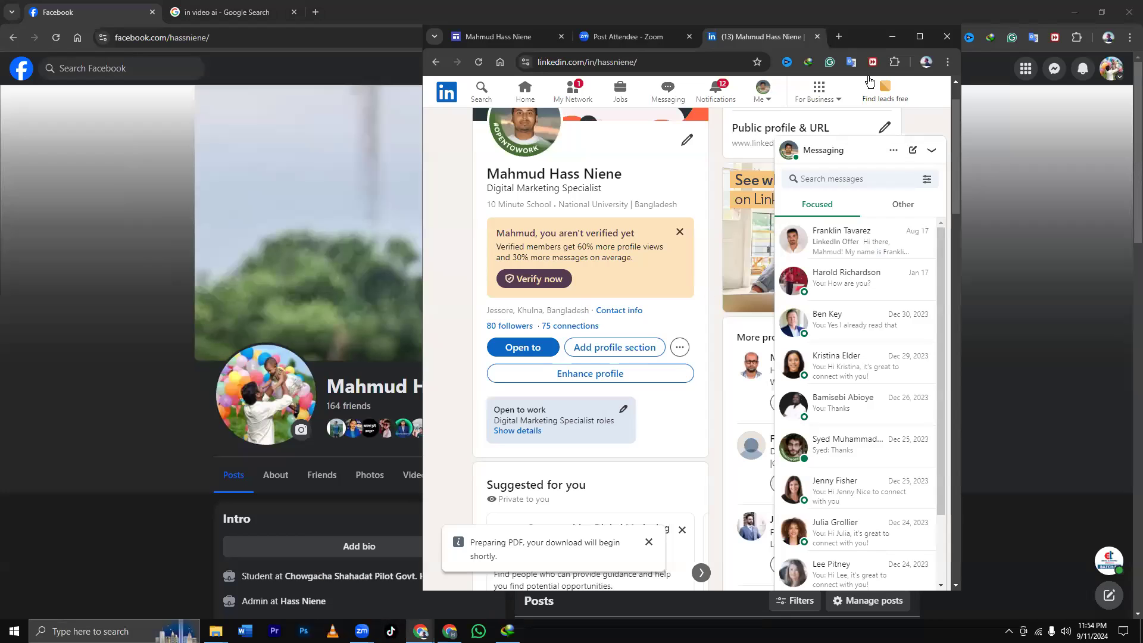
left_click(919, 36)
left_click(522, 361)
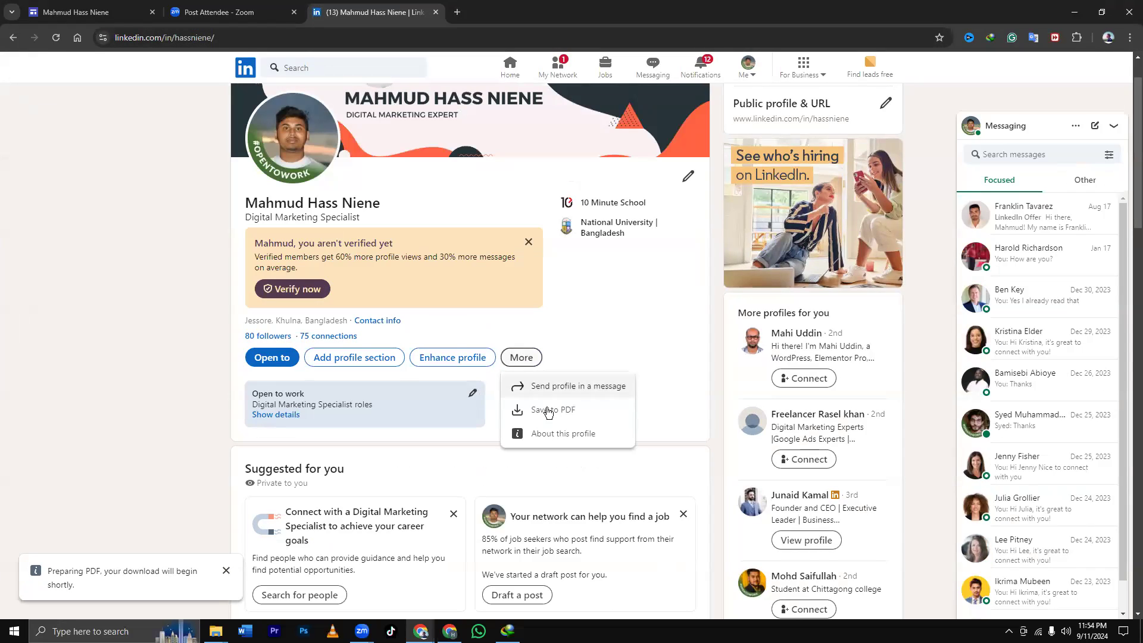
left_click(540, 415)
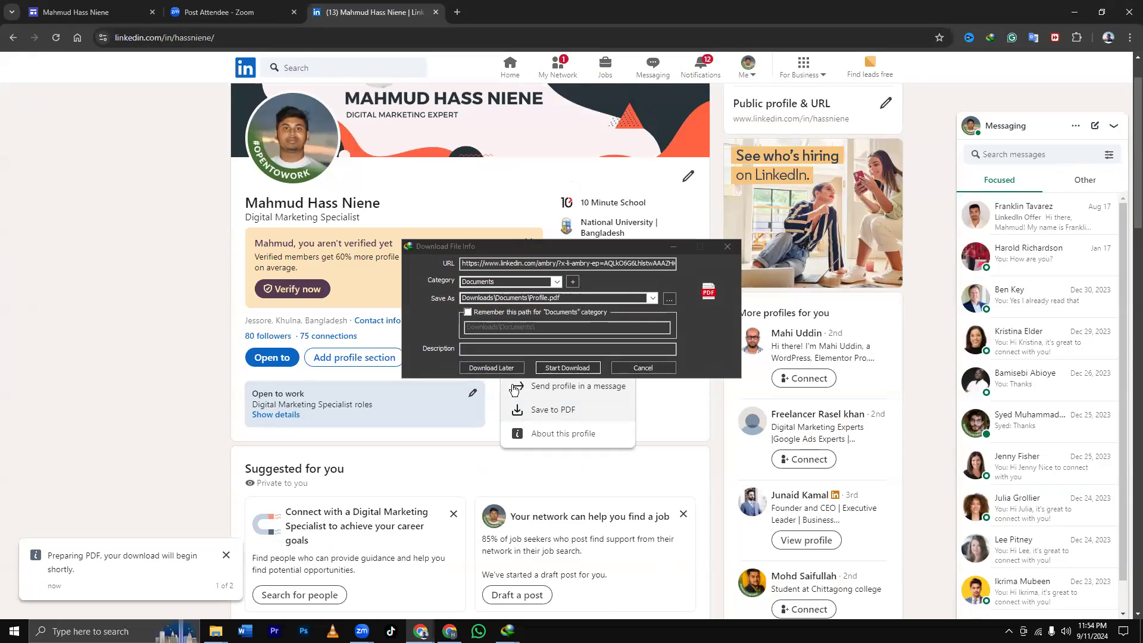
left_click(560, 370)
left_click(602, 338)
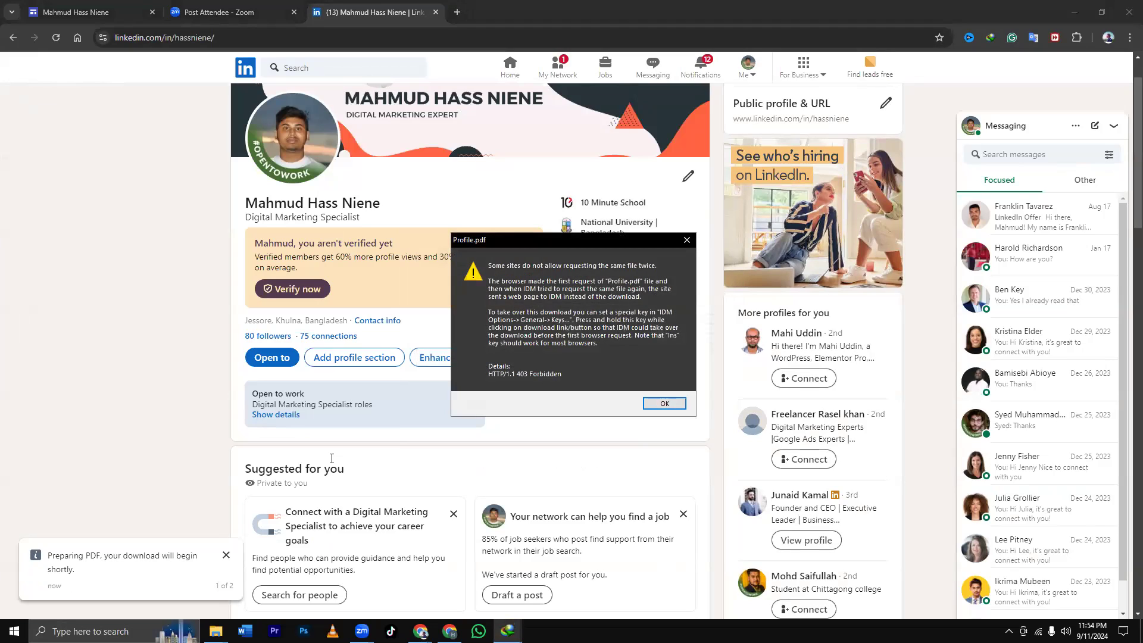
key("Return")
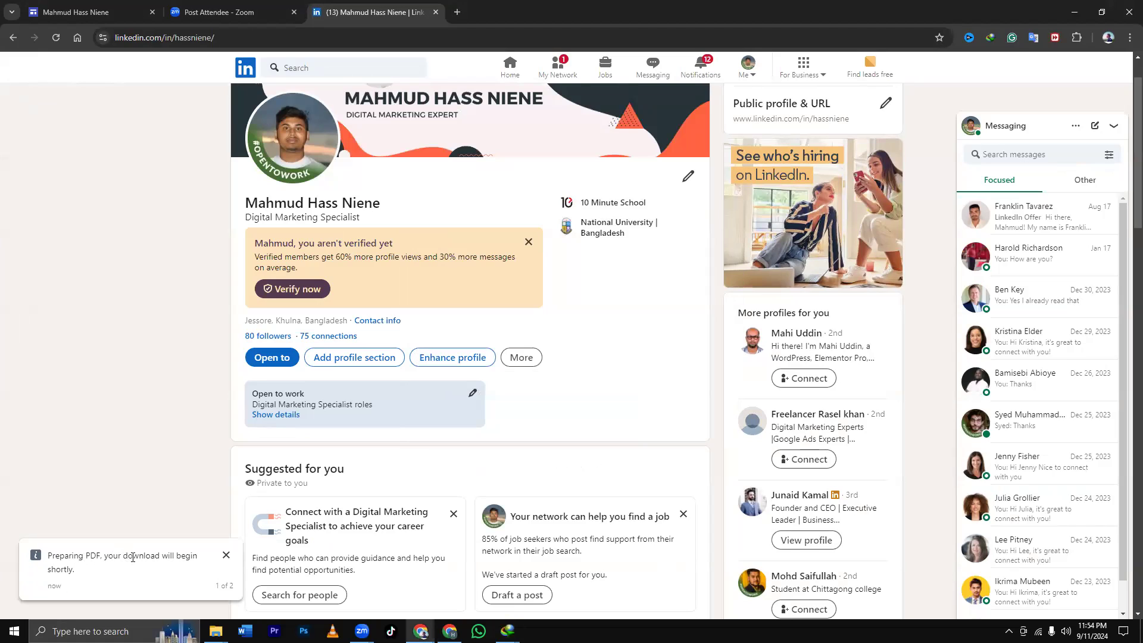
Retry the profile PDF twice: once queued for later, once failing on Profile_3.pdf.
left_click(520, 364)
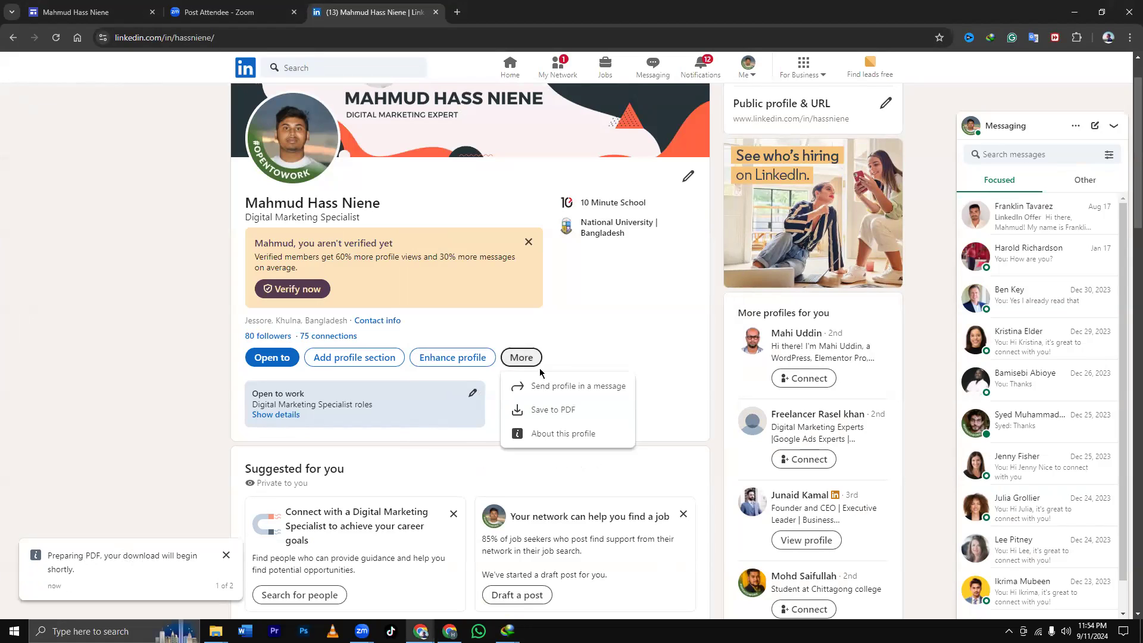
left_click(556, 411)
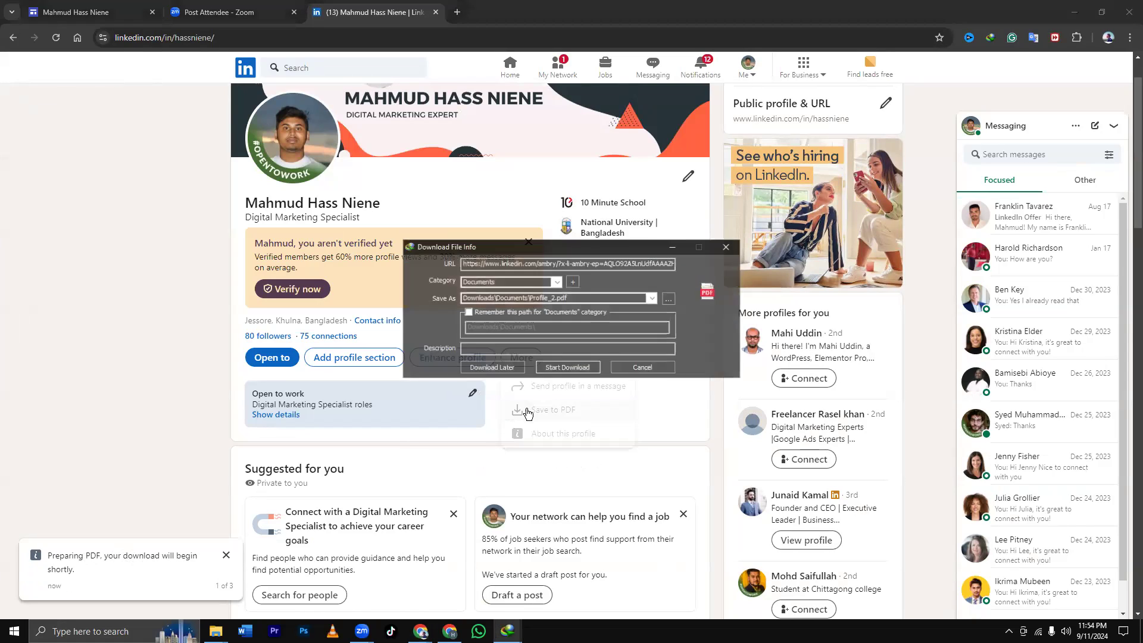
left_click(509, 368)
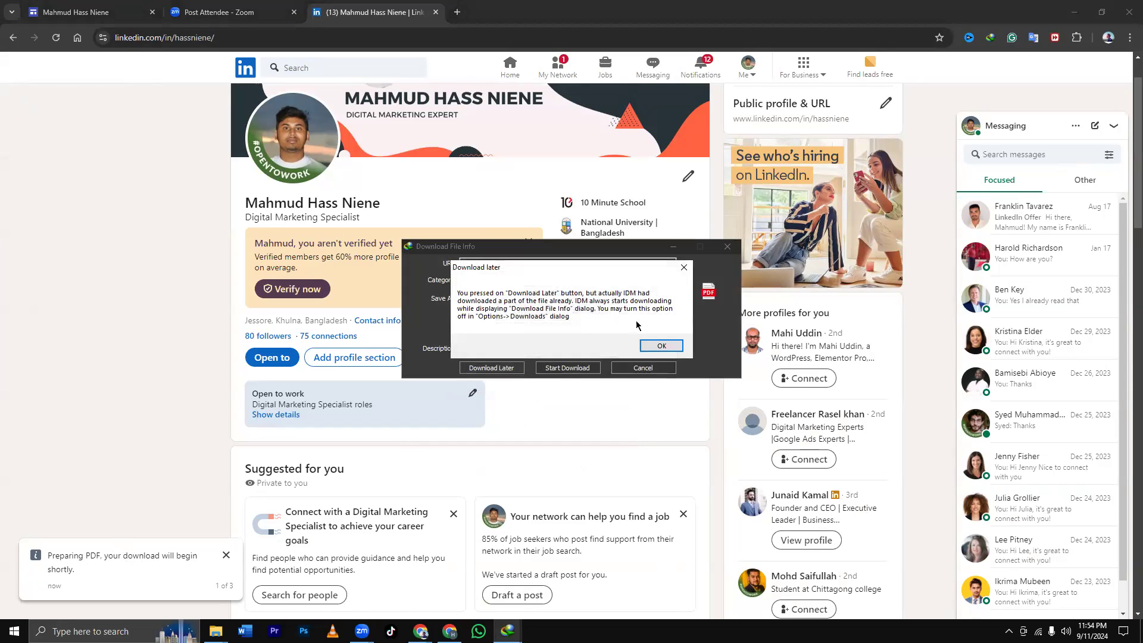
key("Return")
left_click(528, 356)
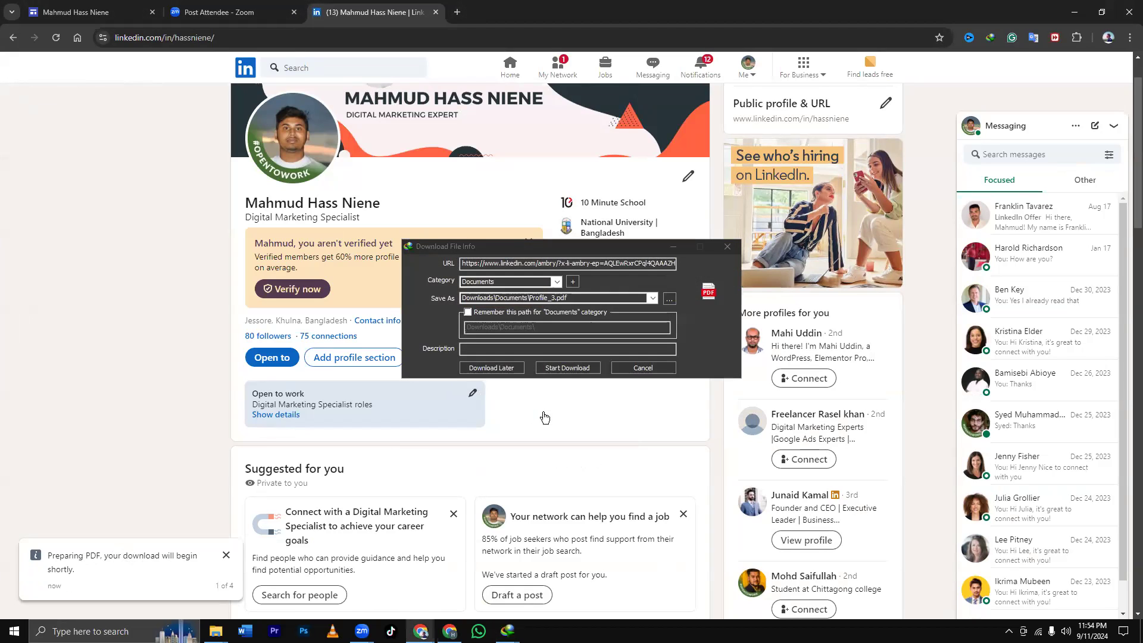
left_click(568, 368)
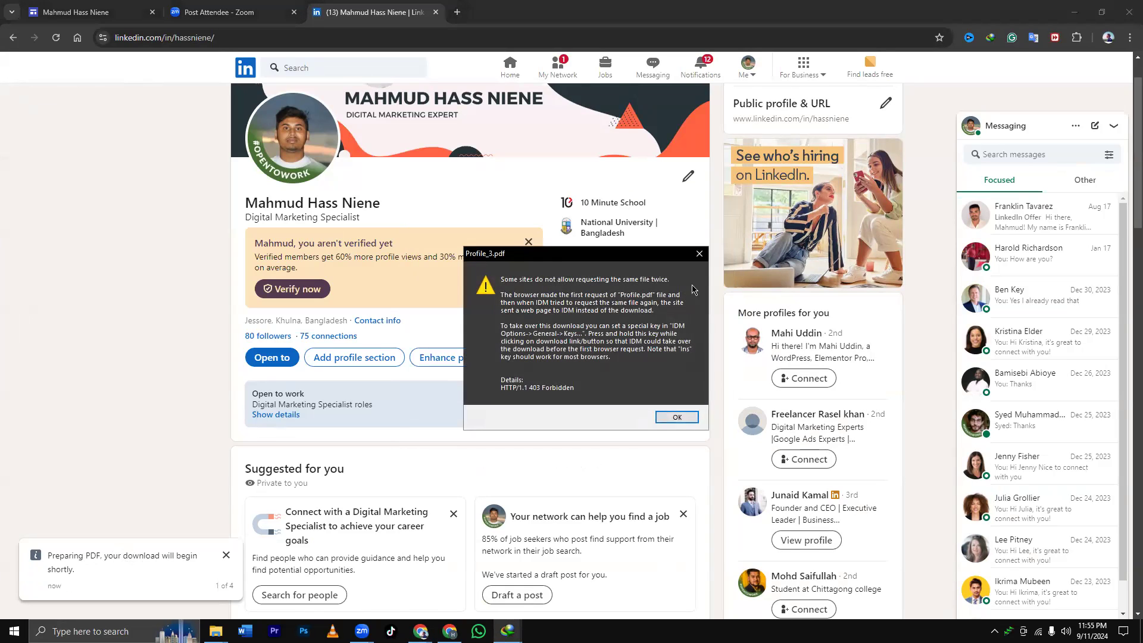
key("Return")
Unpin the IDM Integration Module extension and retry the profile PDF download with IDM.
left_click(1078, 37)
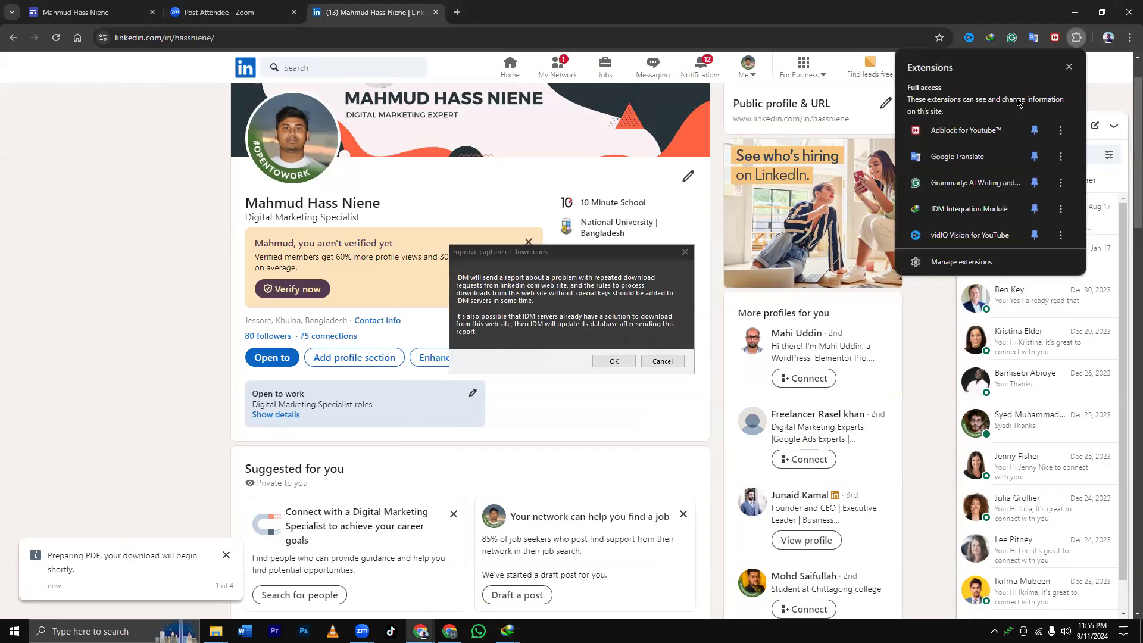
left_click(1037, 209)
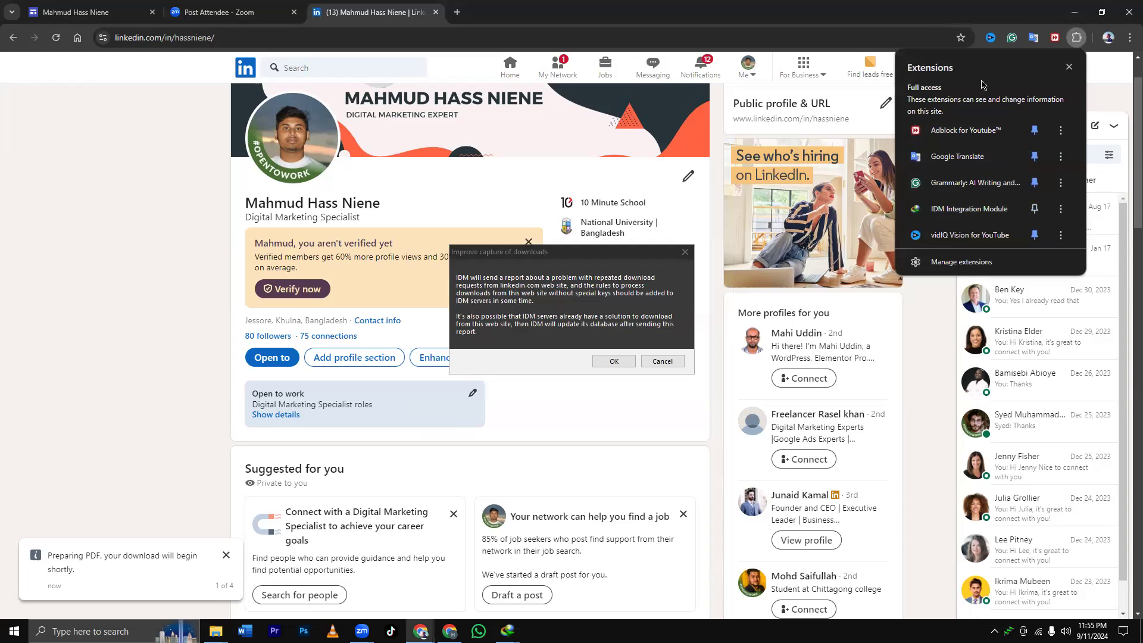
left_click(686, 253)
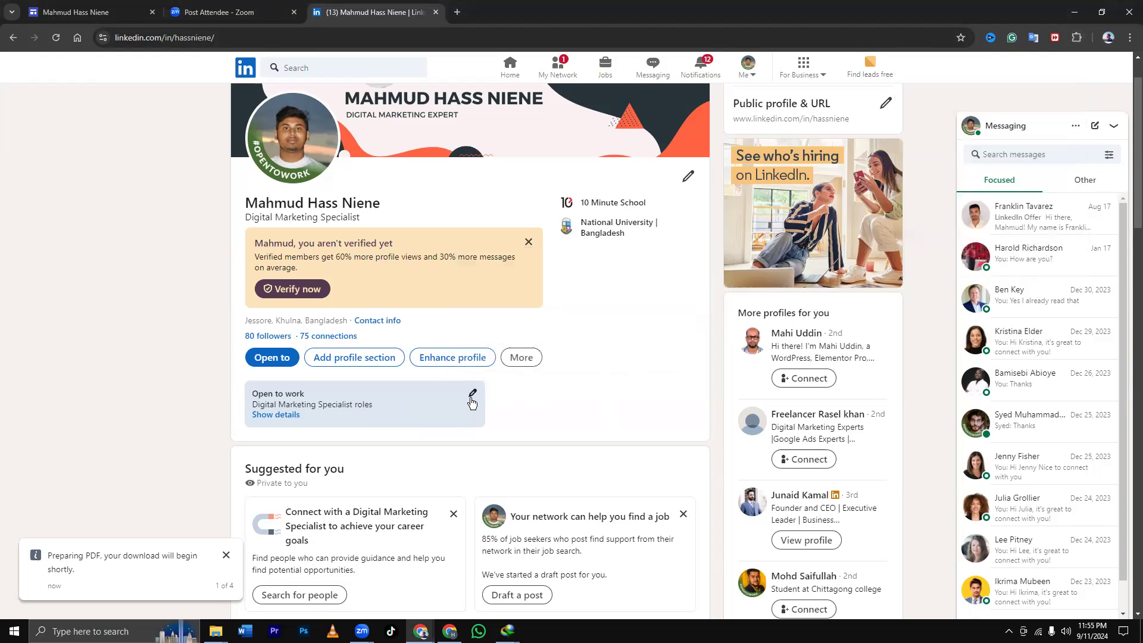
left_click(521, 357)
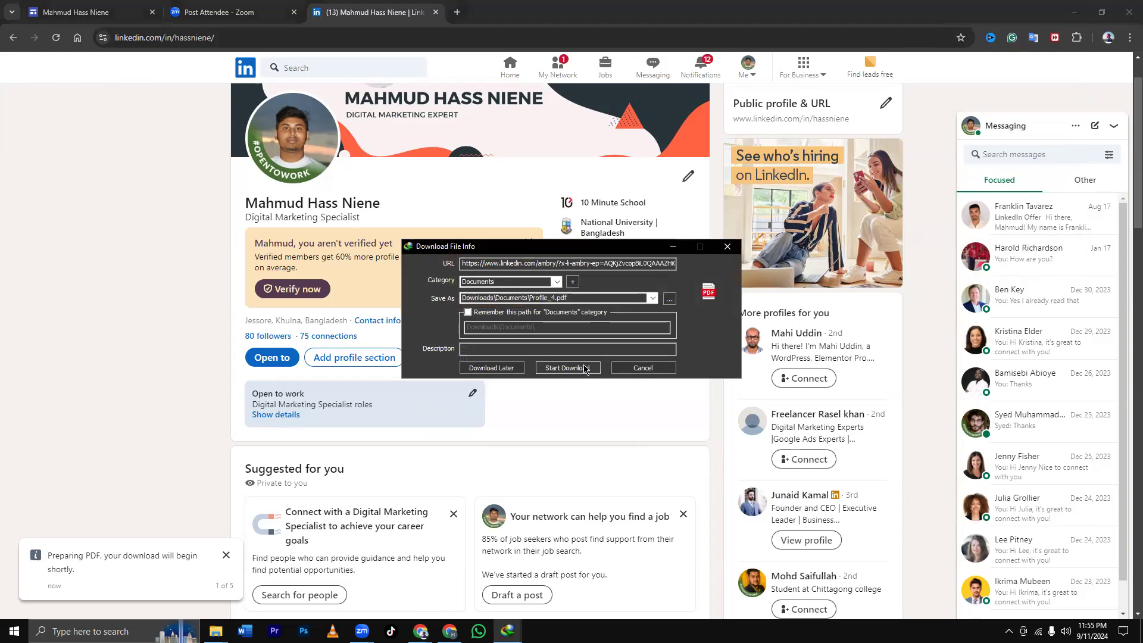
left_click(572, 368)
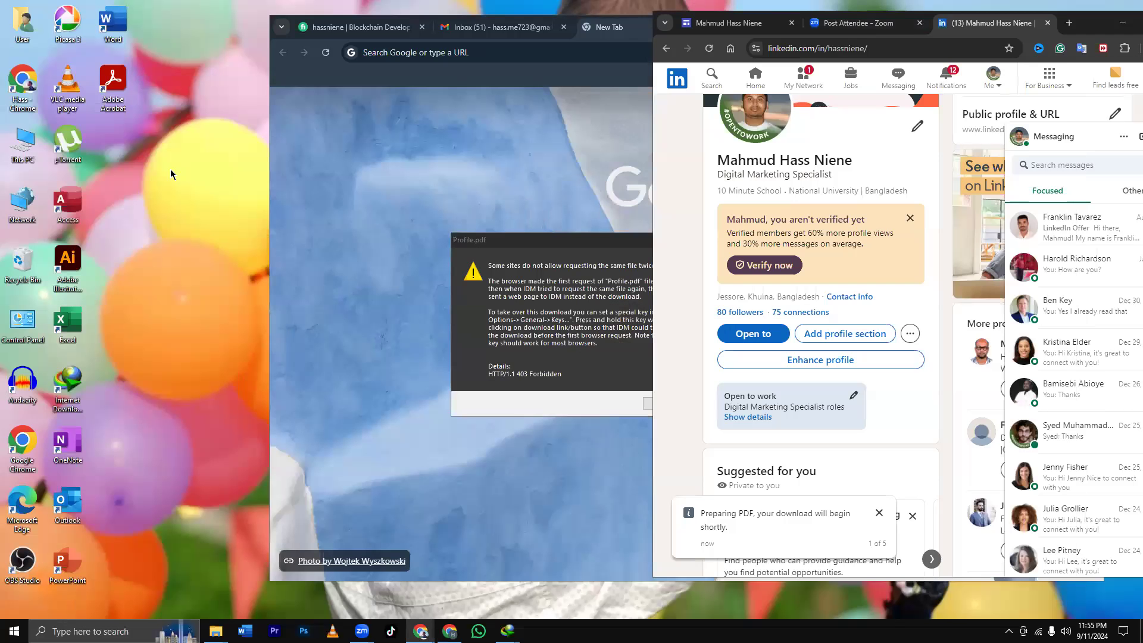
Open This PC, minimize Explorer, and maximize the LinkedIn window again.
double_click(26, 148)
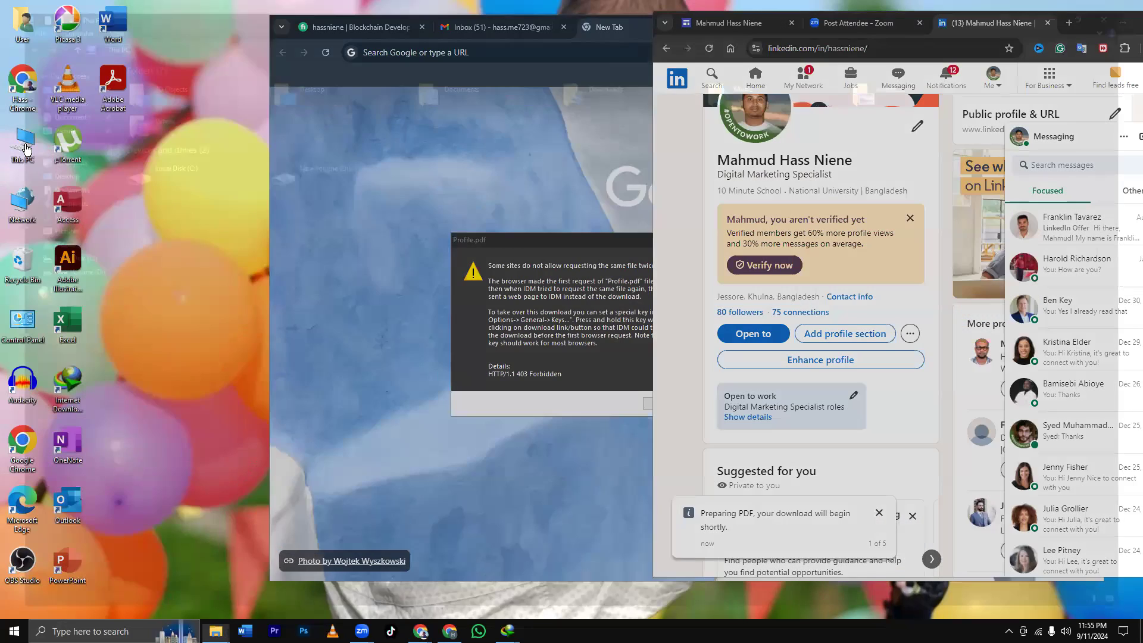
left_click(1073, 6)
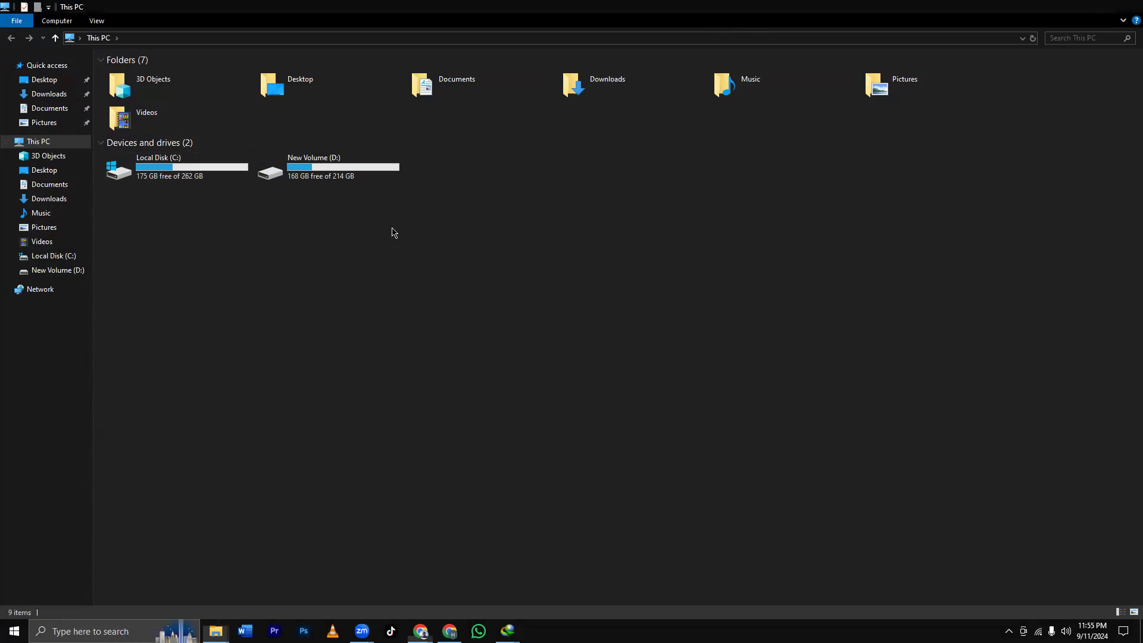
left_click_drag(1077, 21, 953, 1)
Remove the IDM Integration Module extension from Chrome.
left_click(1071, 38)
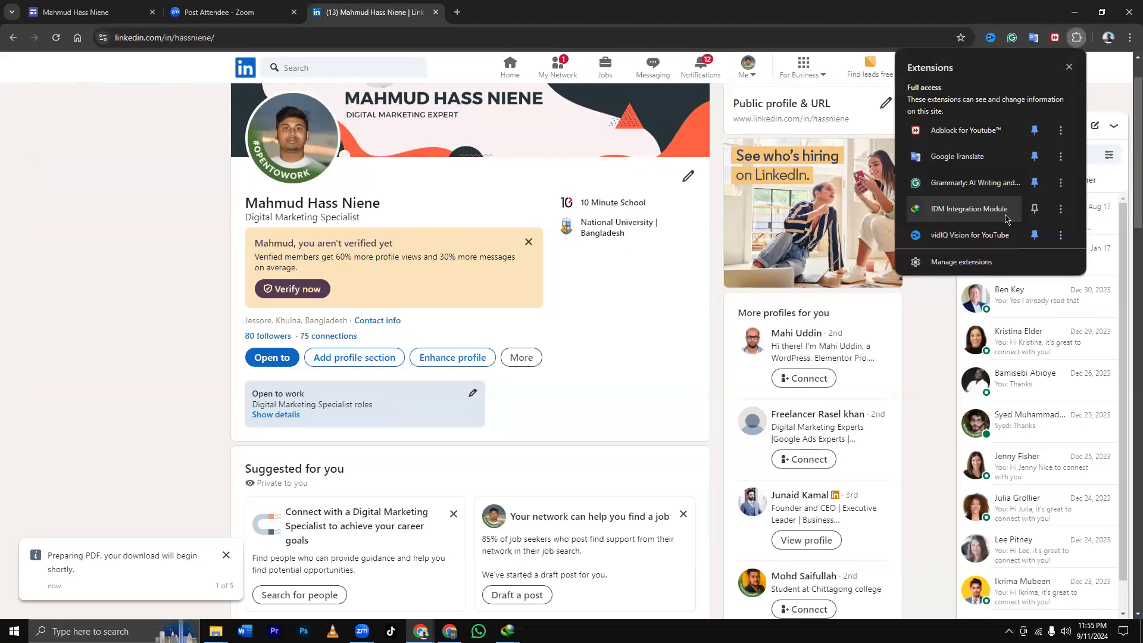
left_click(1061, 209)
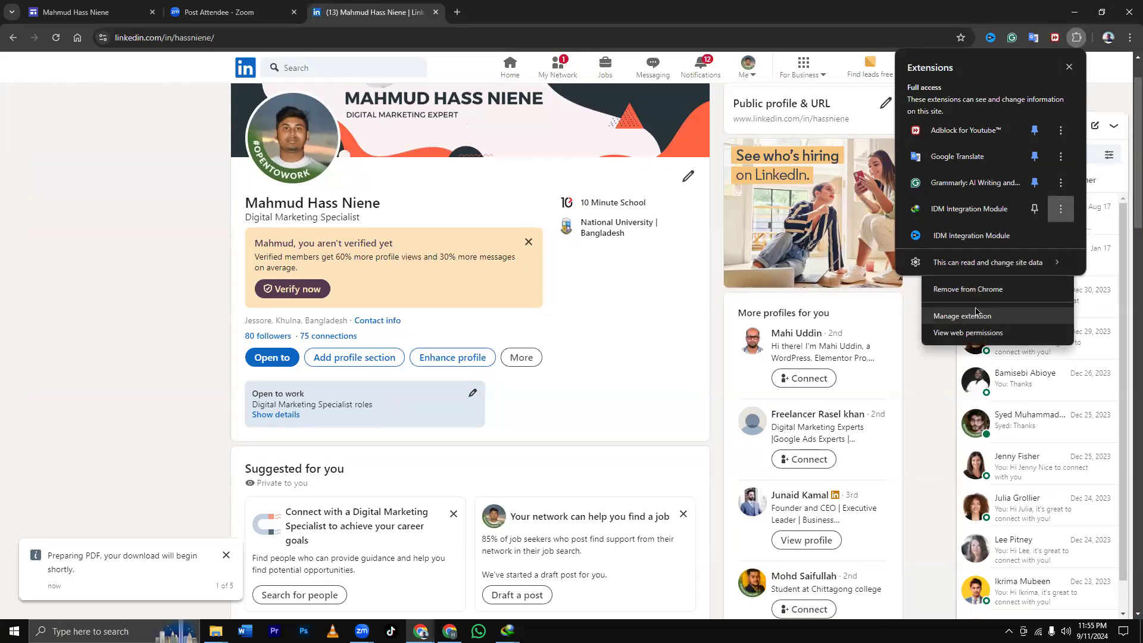
left_click(975, 289)
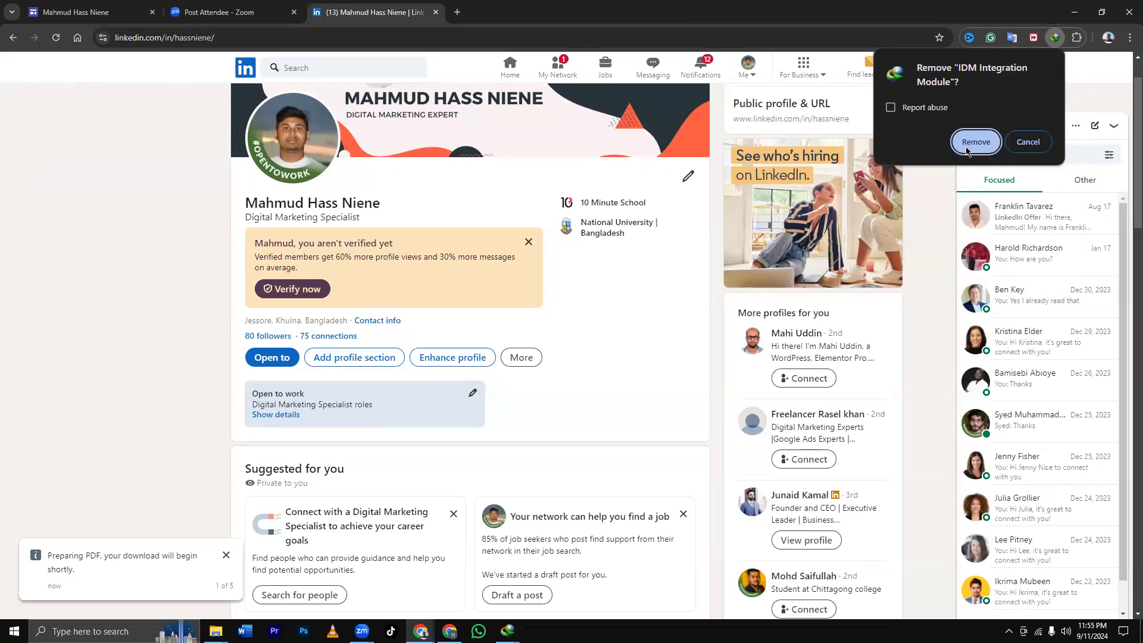
left_click(972, 143)
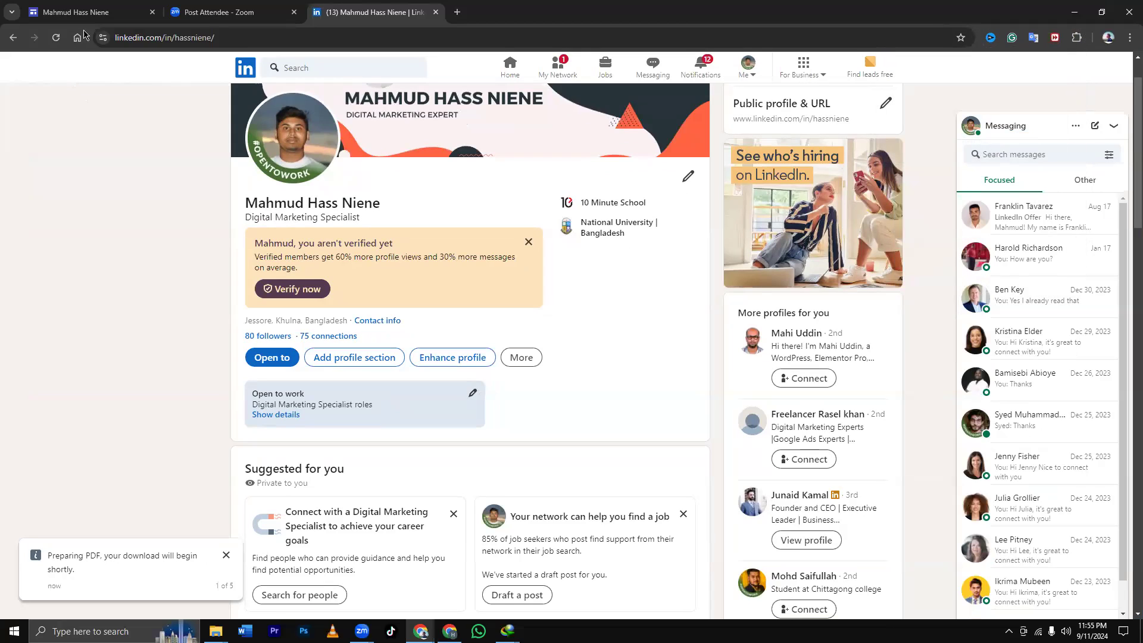
Reload the LinkedIn profile, choose More > Save to PDF, and allow the download.
left_click(55, 38)
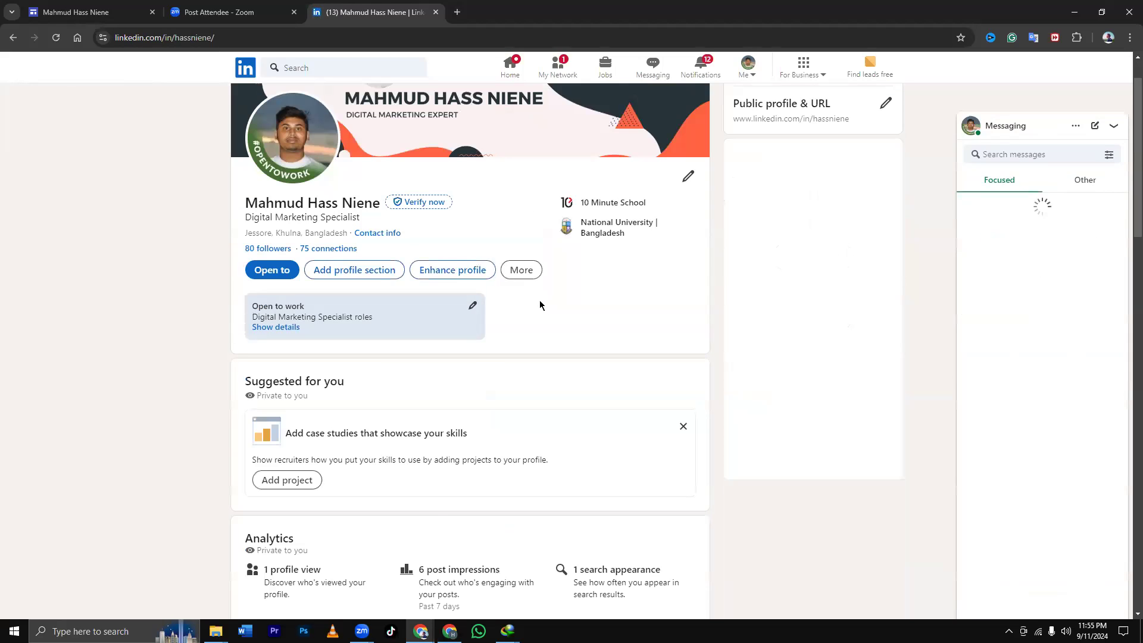
scroll(540, 300, "down", 3)
scroll(533, 280, "up", 3)
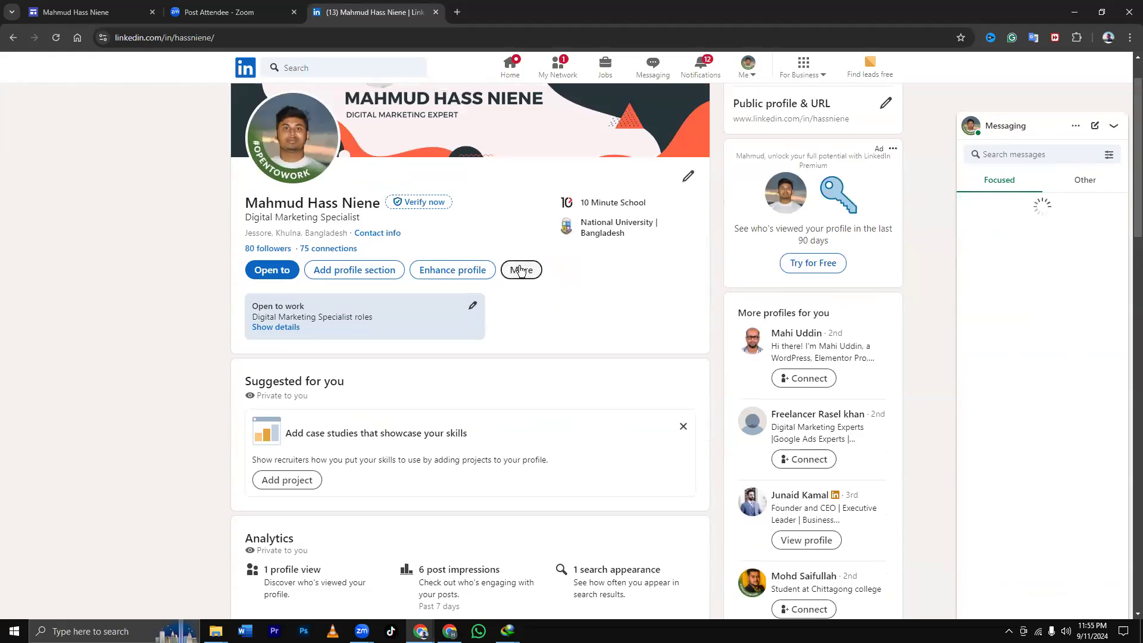
left_click(523, 270)
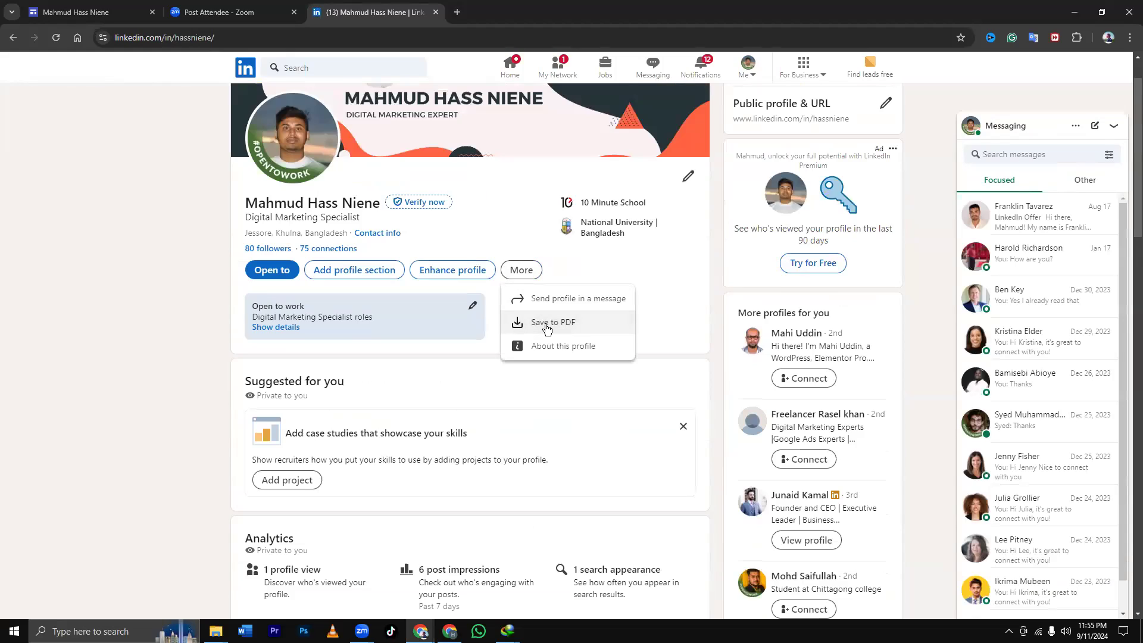
left_click(518, 325)
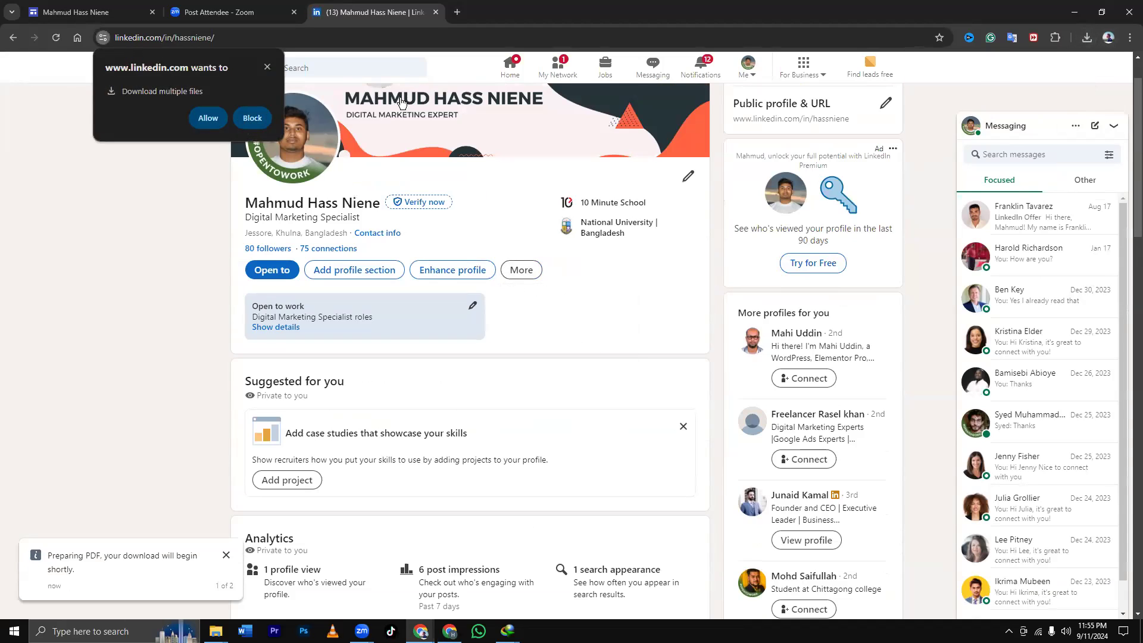
left_click(220, 119)
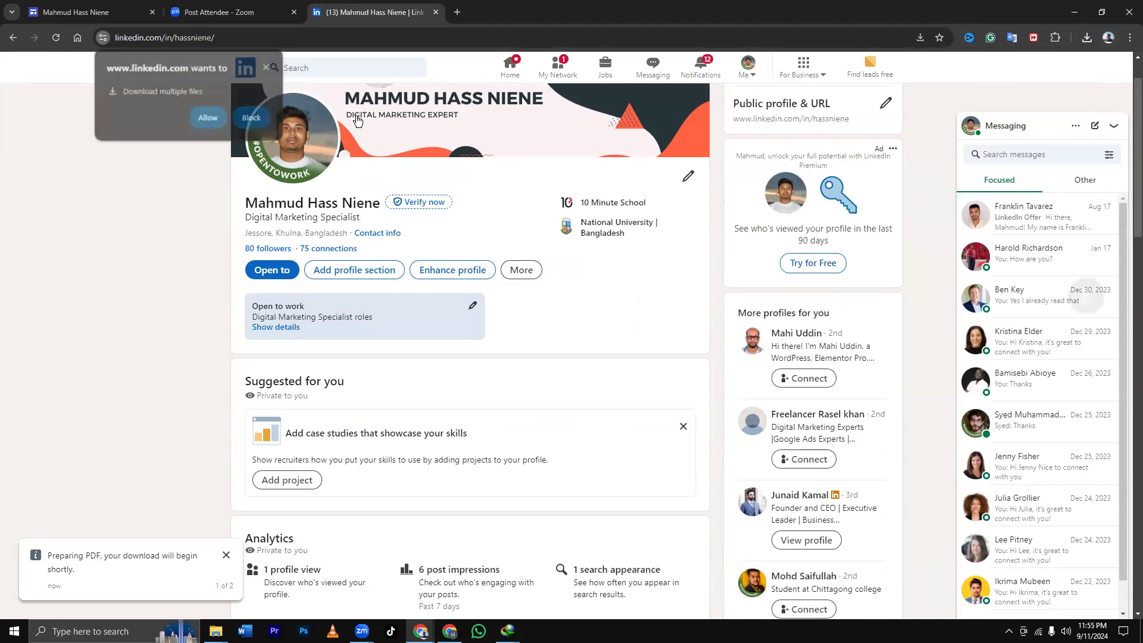
Open Profile (1).pdf from the Downloads list and read through both résumé pages.
left_click(1087, 38)
left_click(995, 88)
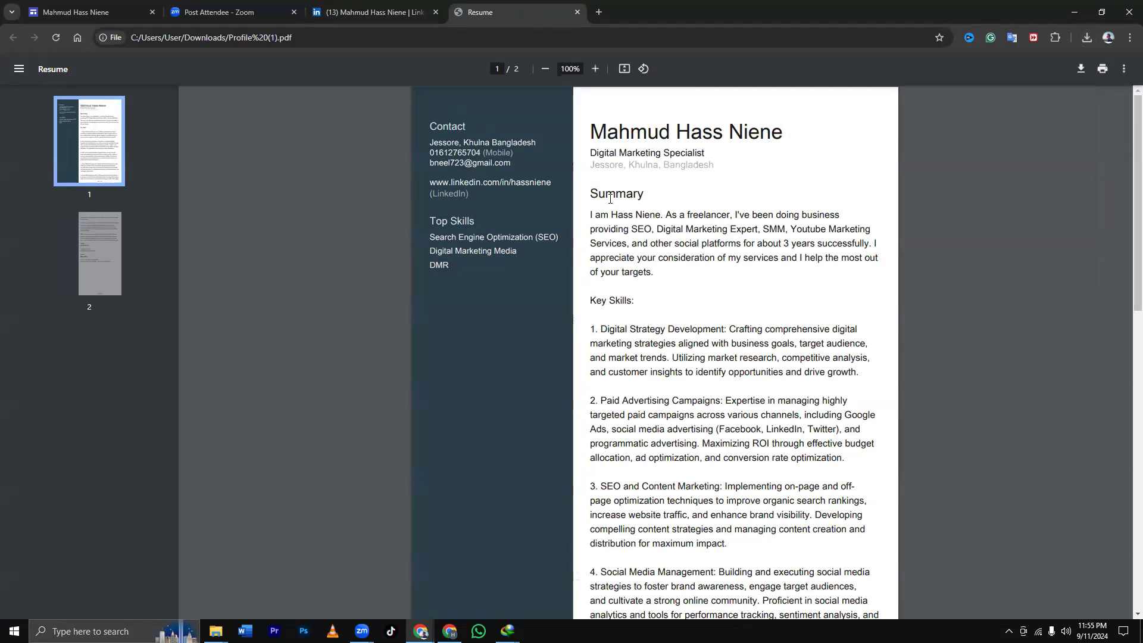
scroll(493, 221, "down", 1)
scroll(442, 147, "up", 1)
scroll(805, 239, "down", 3)
scroll(804, 240, "down", 6)
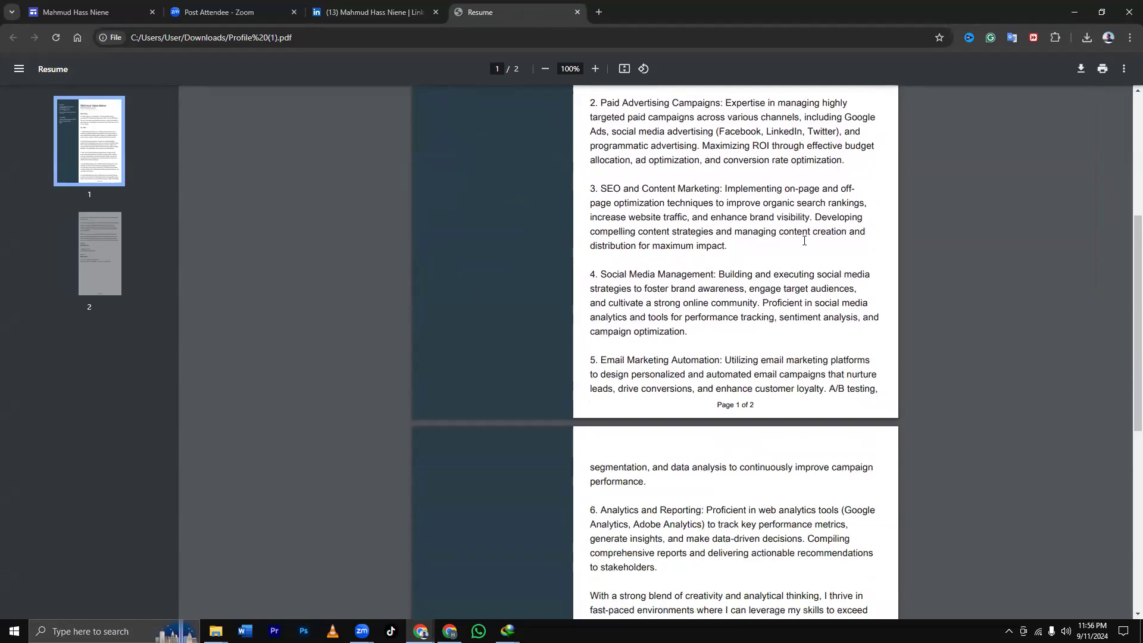
scroll(804, 240, "down", 1)
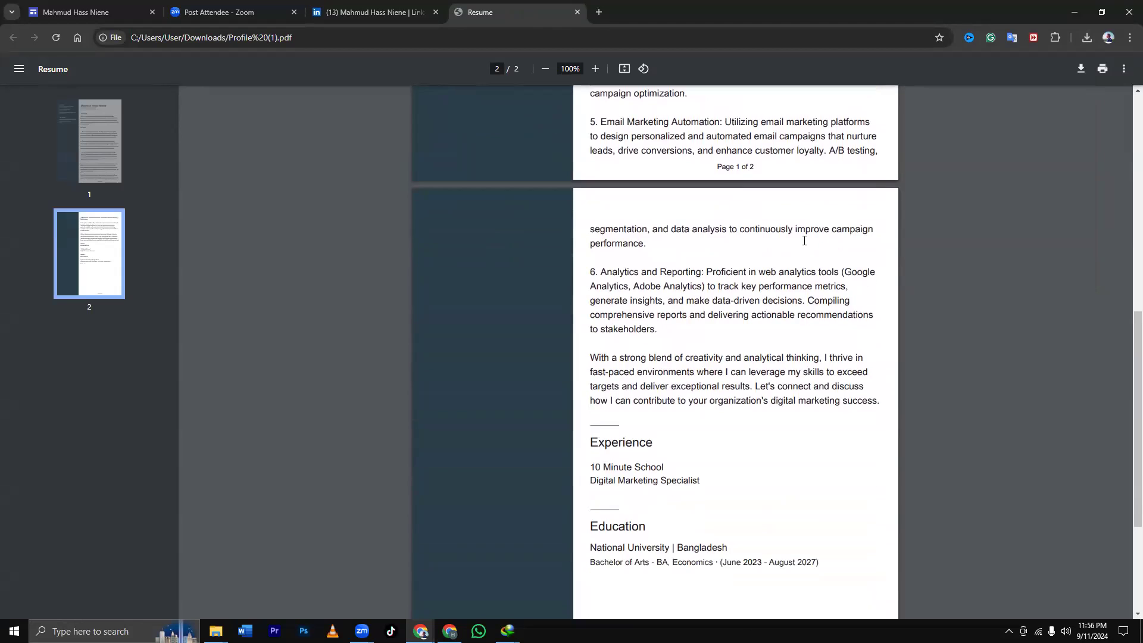
scroll(802, 241, "down", 1)
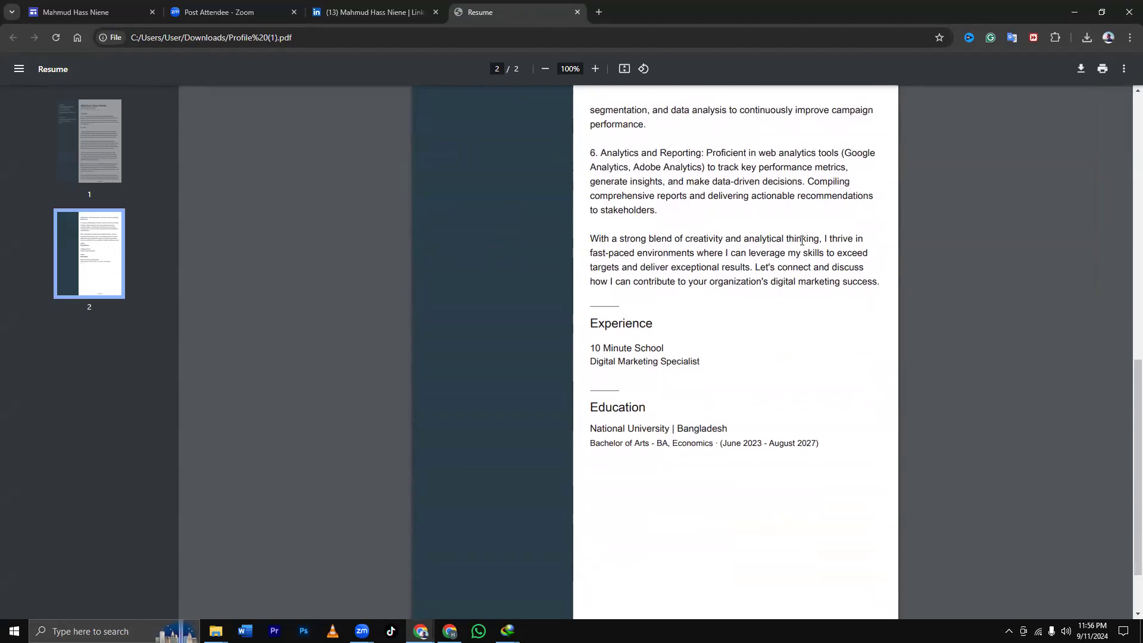
scroll(802, 241, "down", 1)
scroll(804, 239, "up", 3)
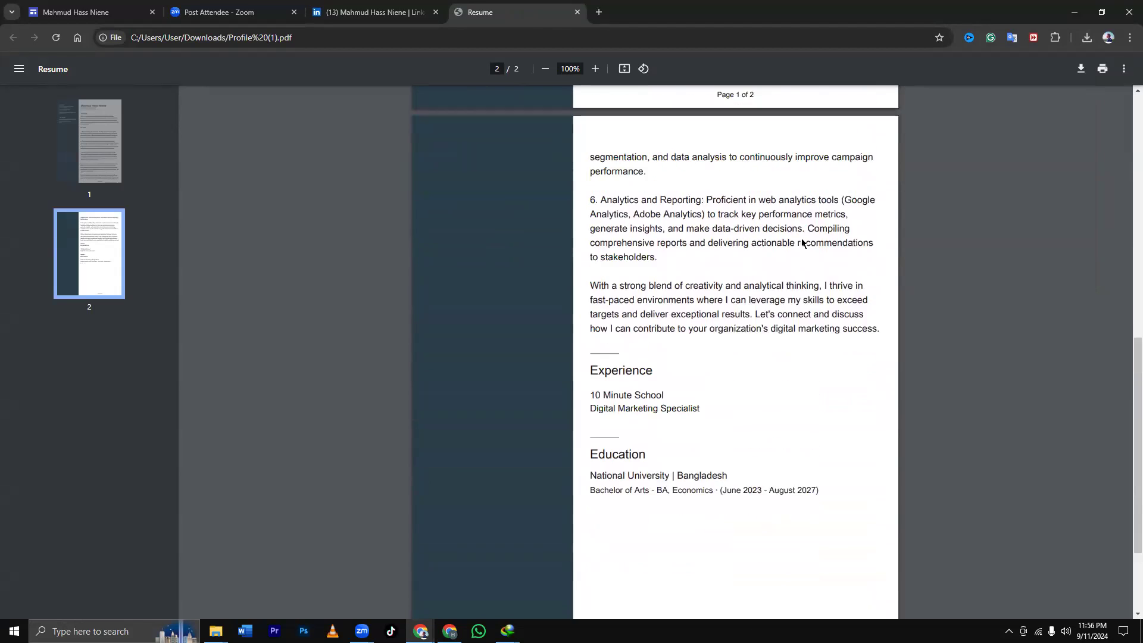
scroll(809, 234, "up", 8)
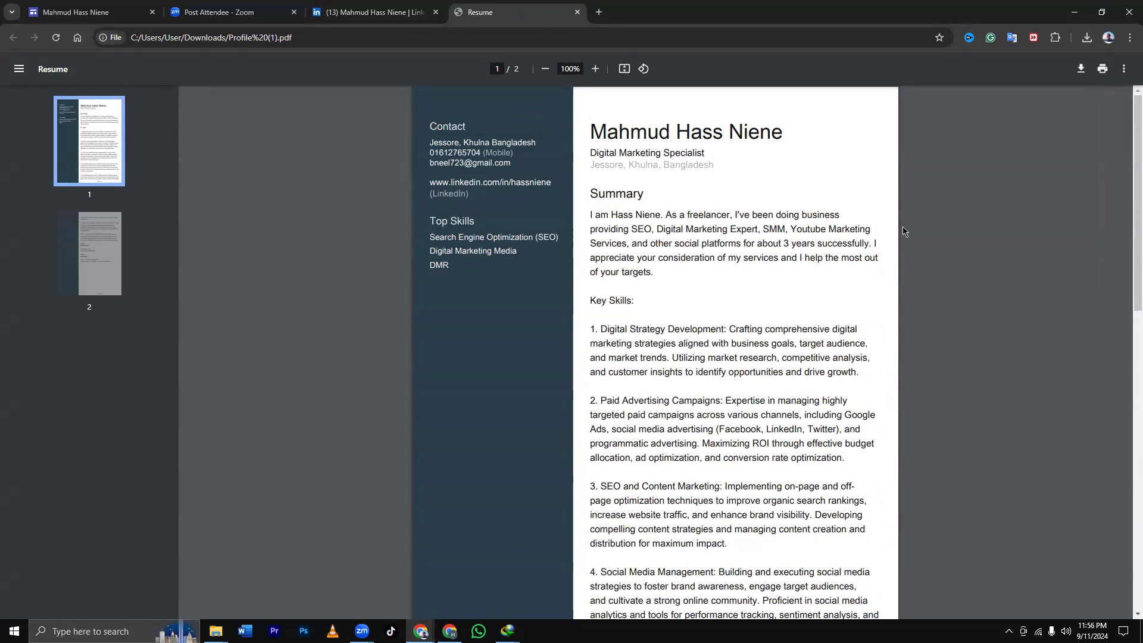
scroll(903, 228, "down", 6)
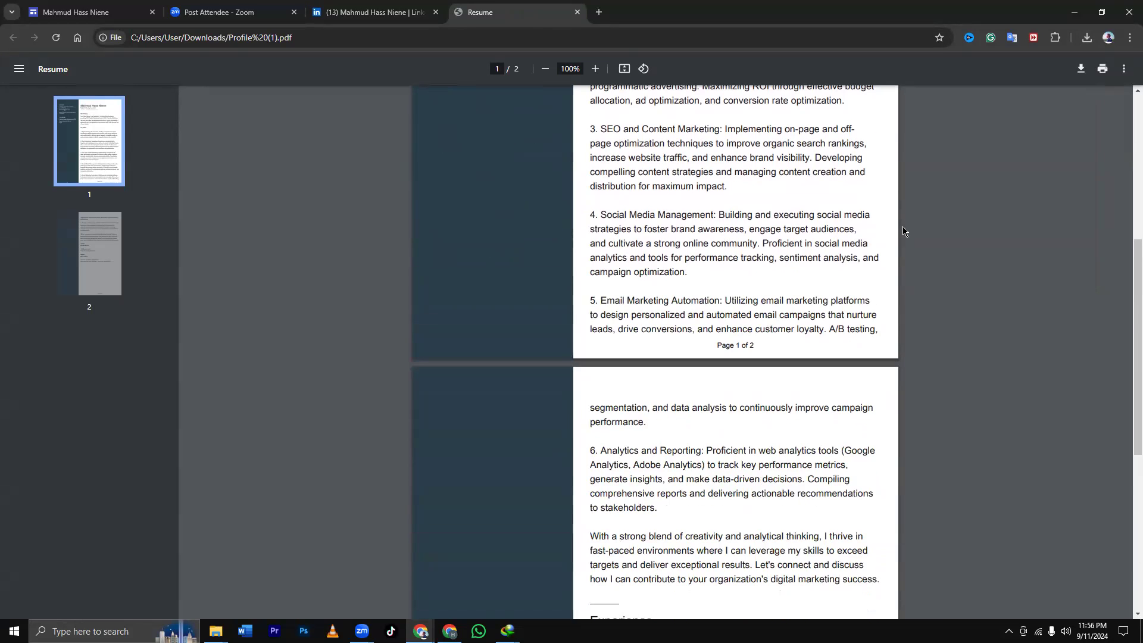
scroll(903, 228, "up", 6)
left_click(450, 631)
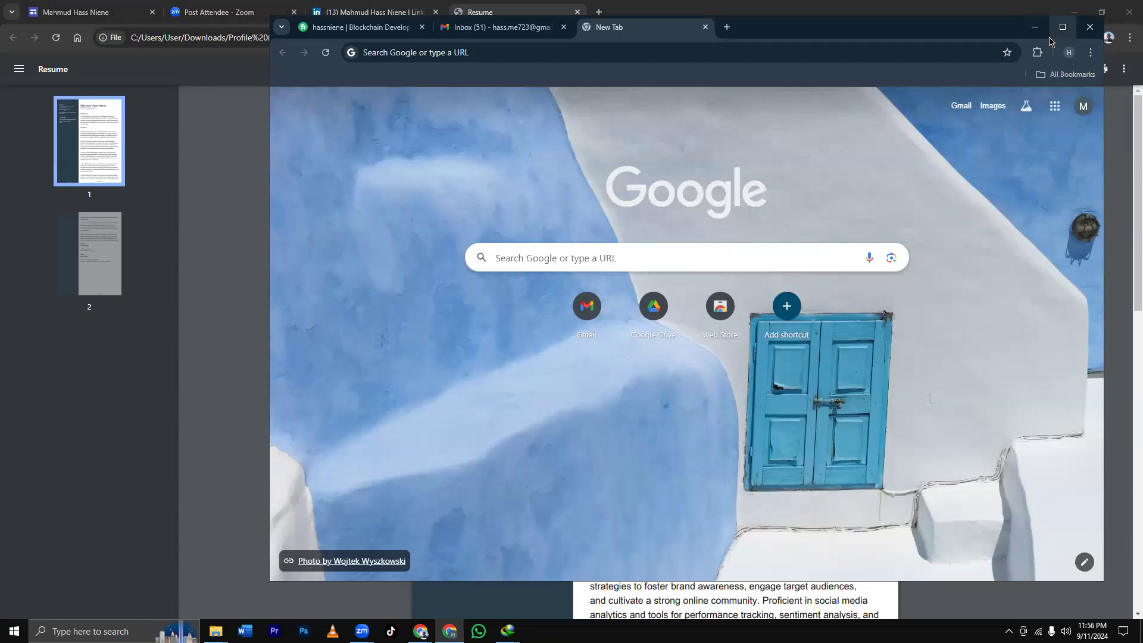
Go to Manage your Google Account > Personal info > Birthday.
left_click(1075, 29)
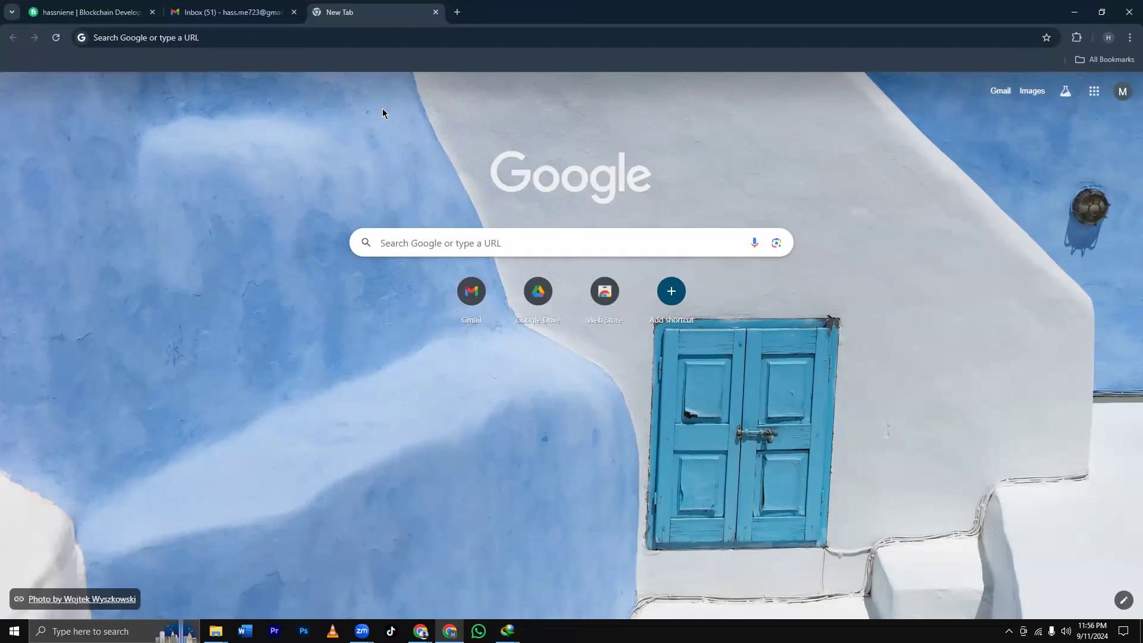
left_click(1122, 91)
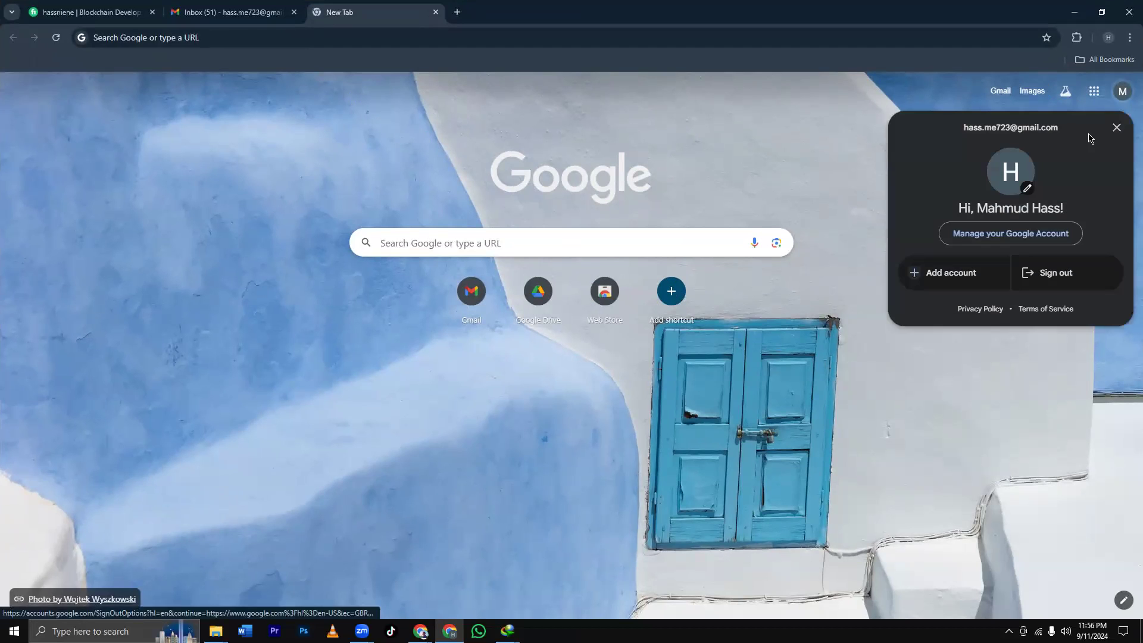
left_click(1006, 234)
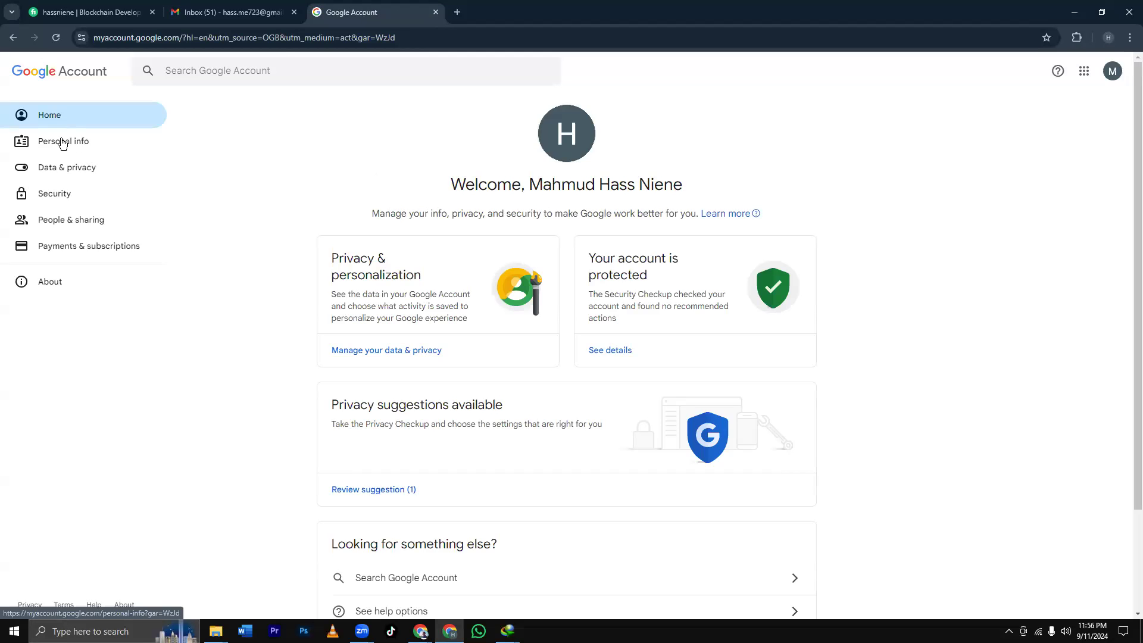
left_click(62, 143)
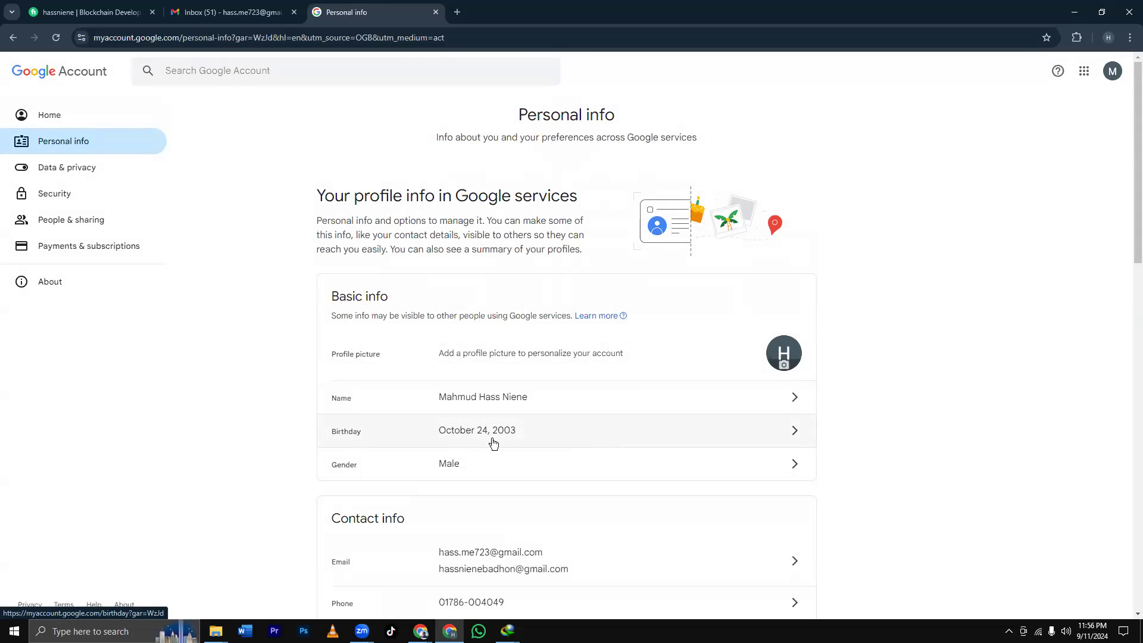
left_click(533, 434)
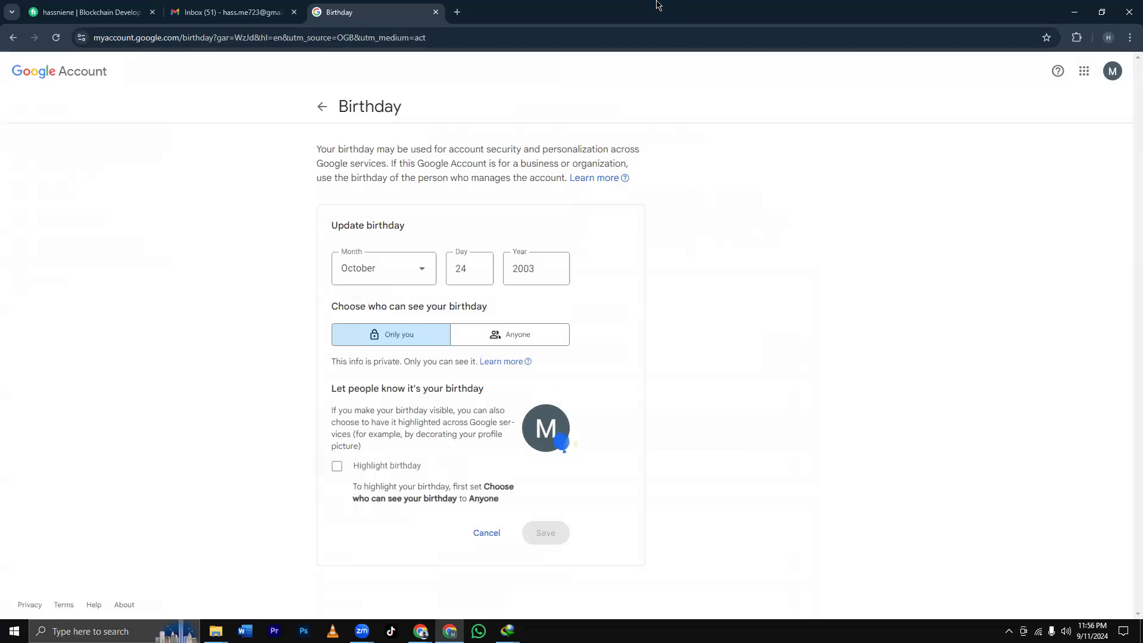
Restore the Google Account window and switch back to the résumé PDF window.
double_click(713, 22)
key("alt+Tab")
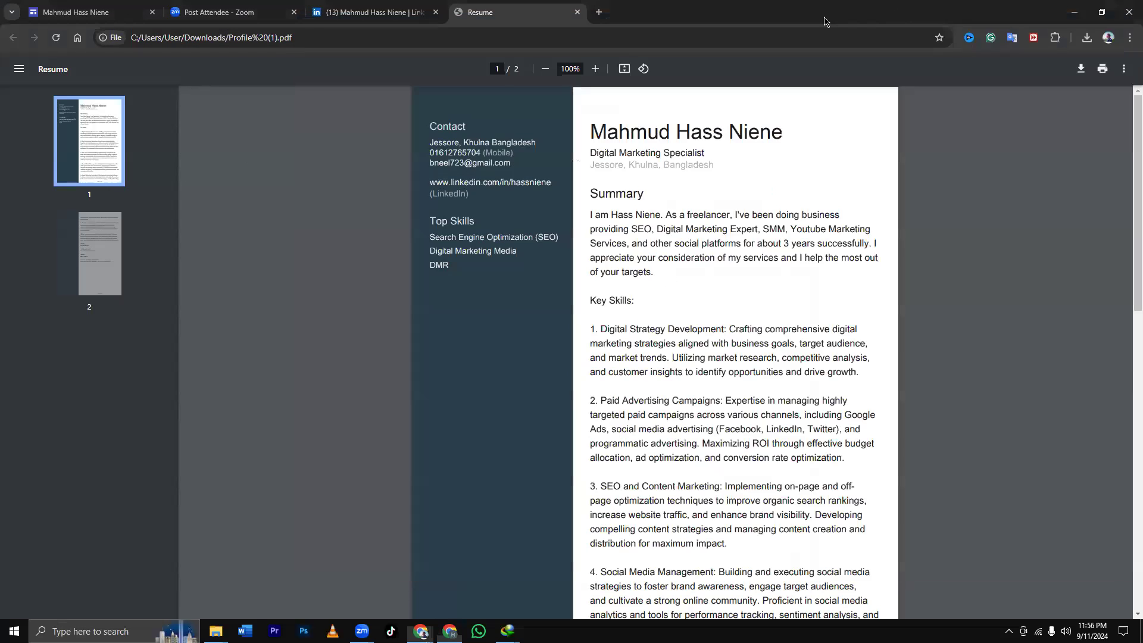
double_click(825, 22)
Open New Volume (D:) in File Explorer and peek into the personal folder's New Folder and Freelancing.
key("super+e")
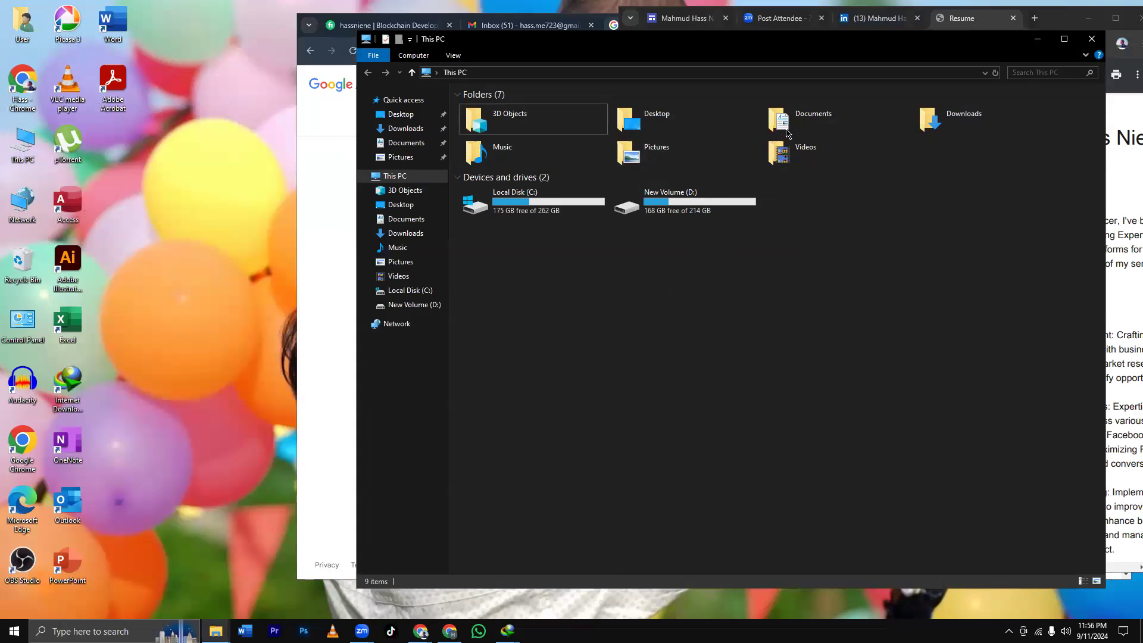
double_click(685, 202)
double_click(484, 122)
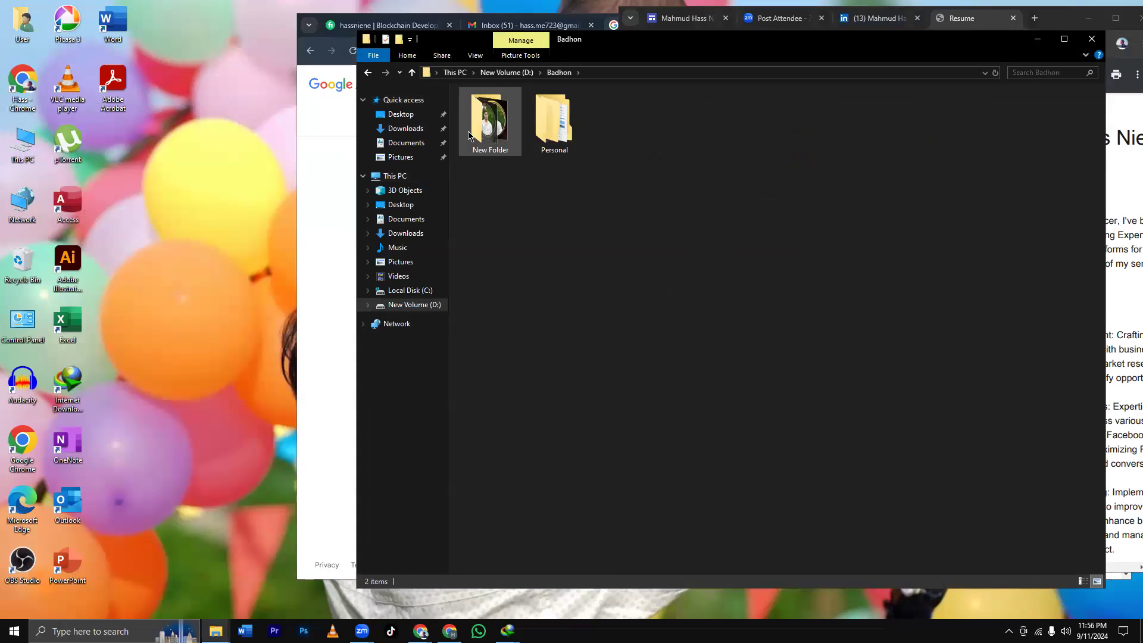
double_click(468, 134)
key("alt+Left")
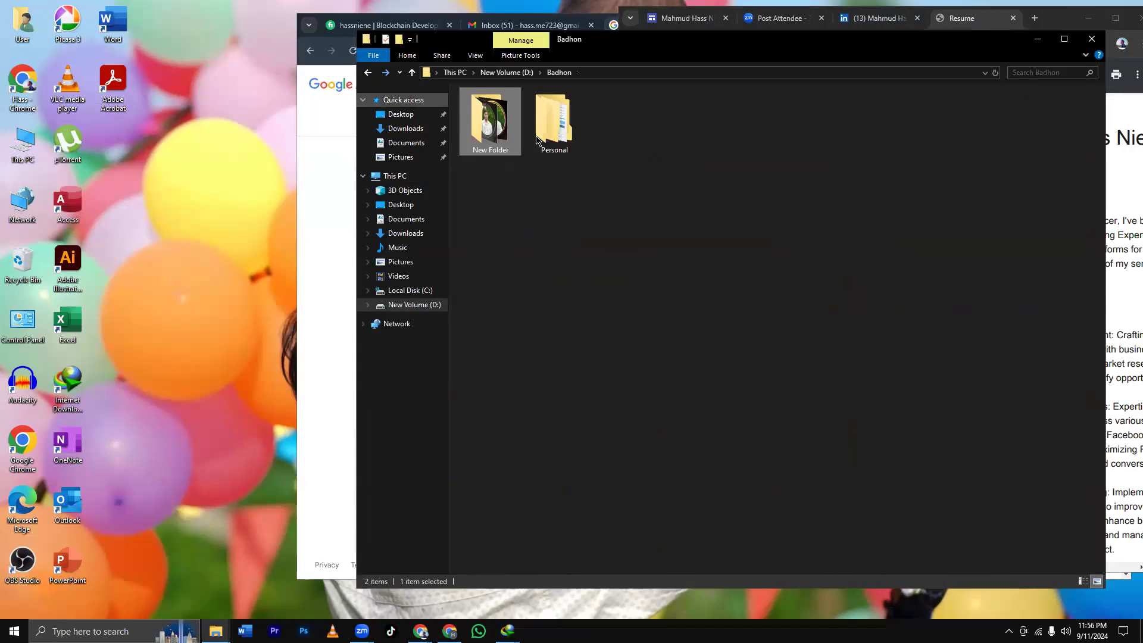
key("alt+Left")
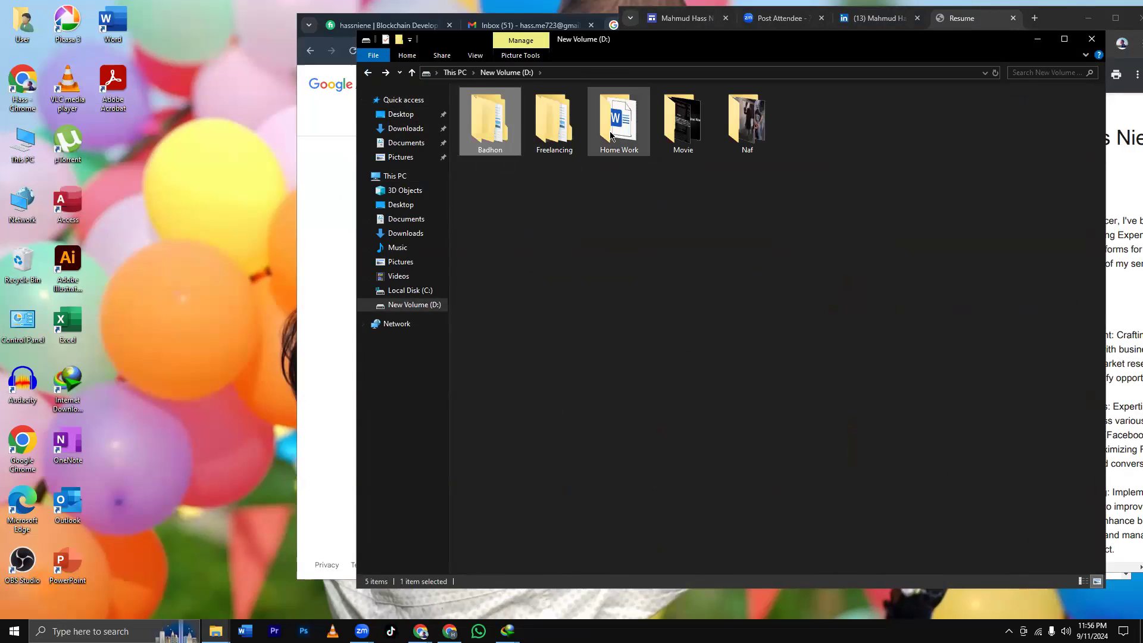
double_click(568, 134)
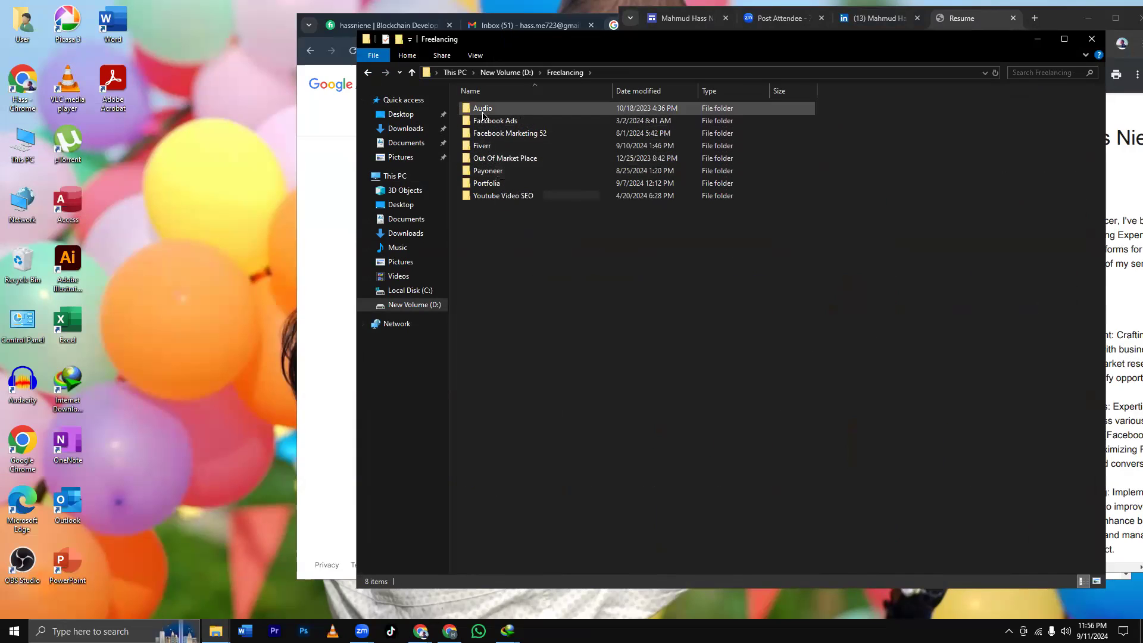
left_click(367, 72)
Browse Home Work > Facebook > facebook Page, then return to drive D:.
double_click(620, 125)
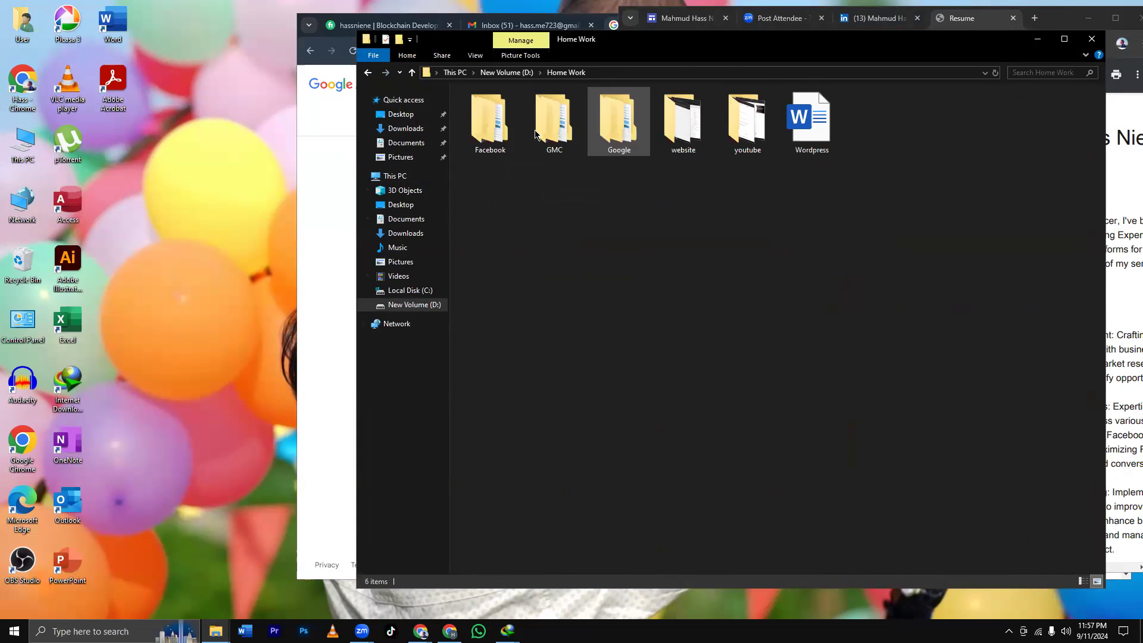
double_click(491, 122)
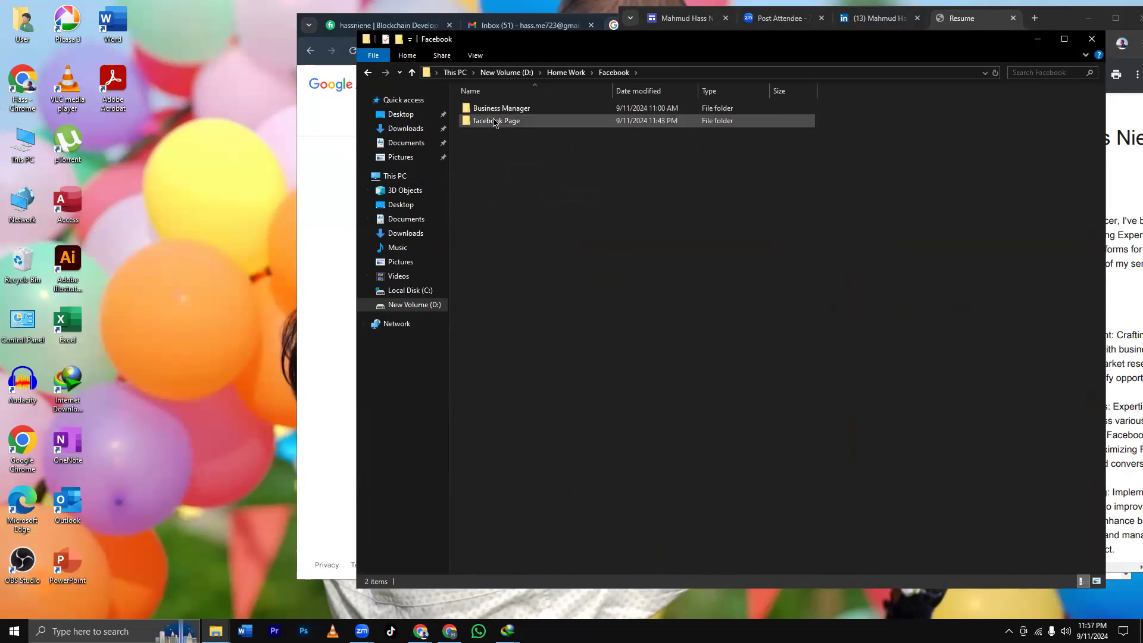
double_click(494, 122)
left_click(368, 72)
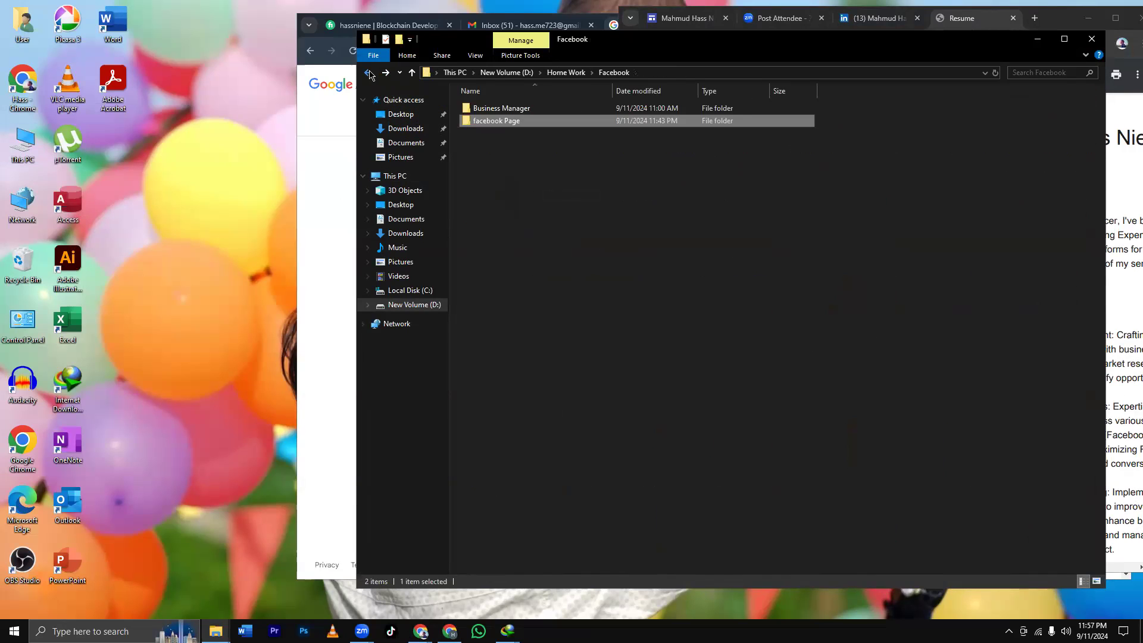
left_click(368, 72)
left_click(417, 304)
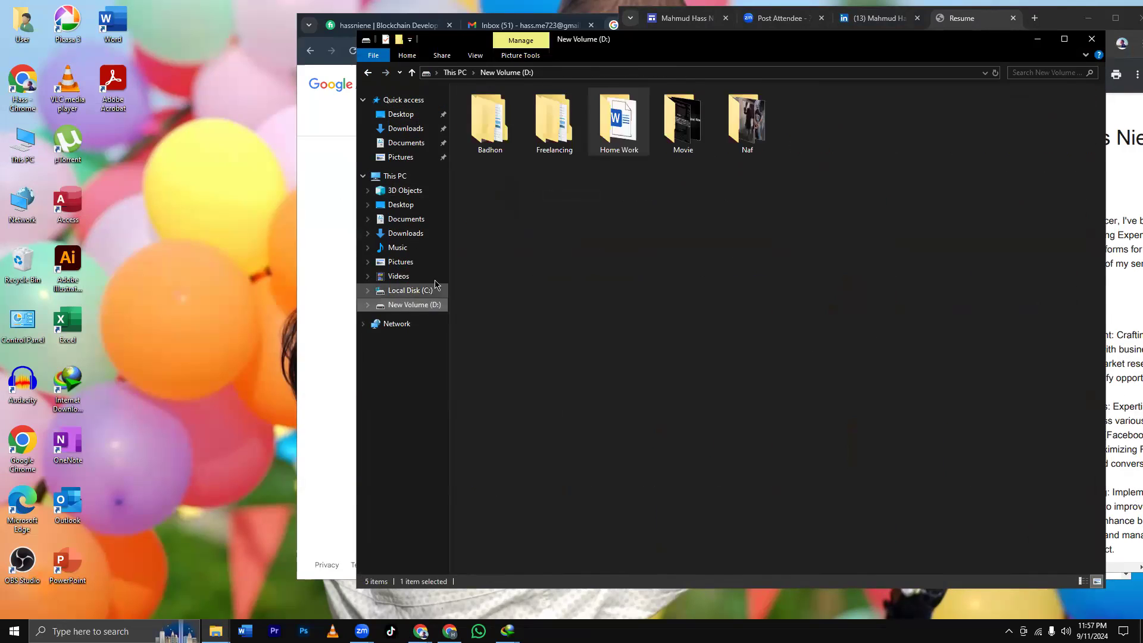
Open the 83-item New Folder of photos, scroll through the thumbnails, and minimize Explorer.
double_click(494, 126)
double_click(498, 133)
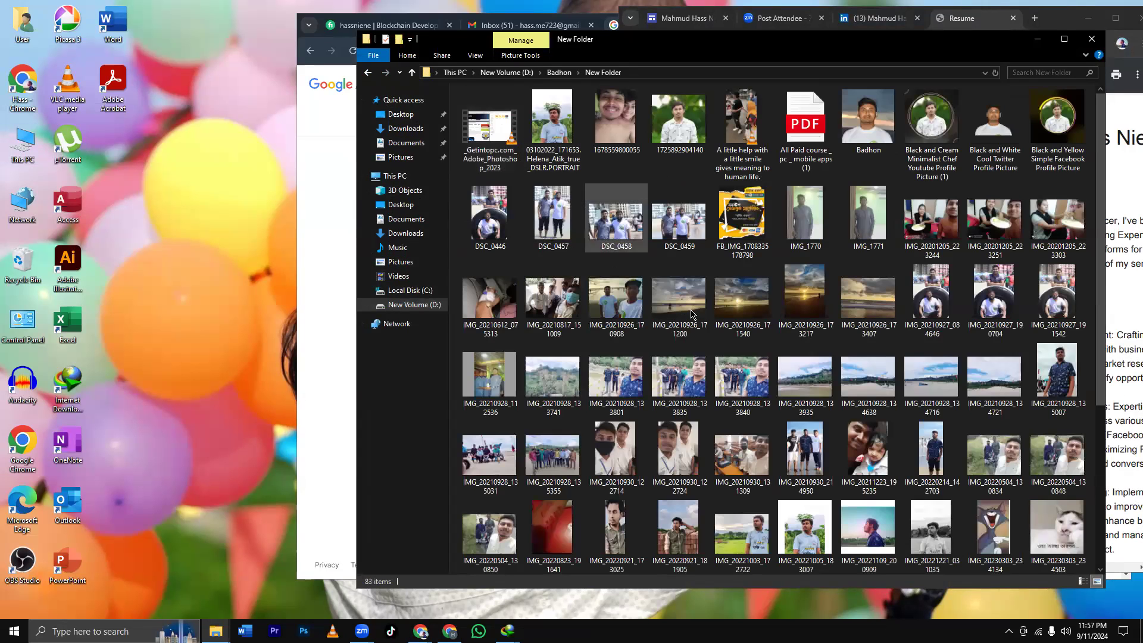
scroll(948, 238, "down", 5)
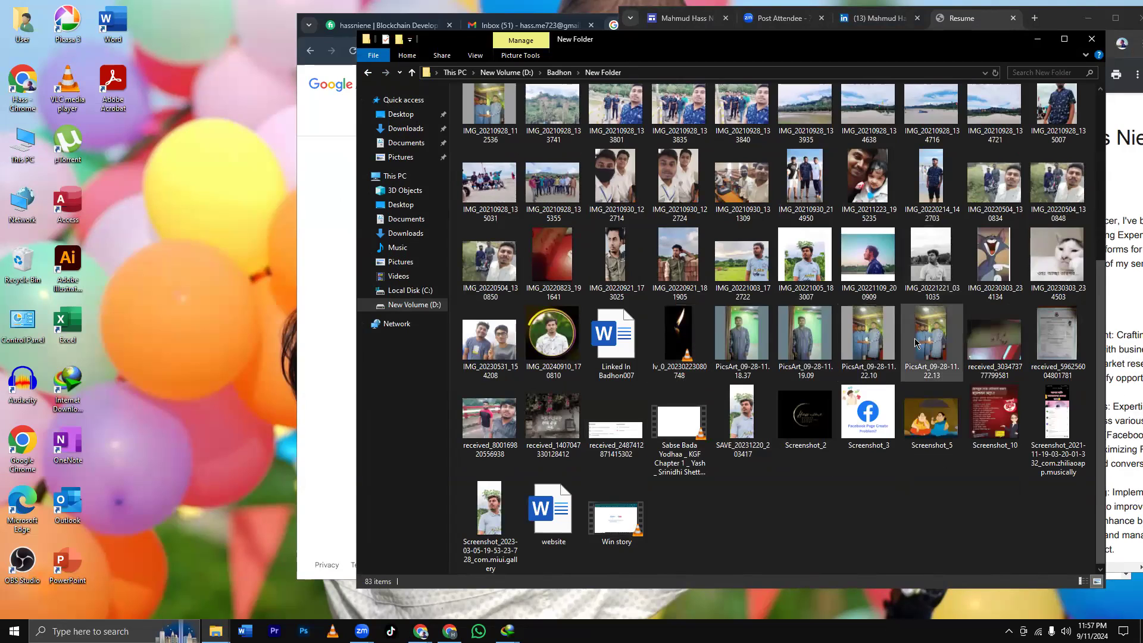
scroll(915, 341, "up", 6)
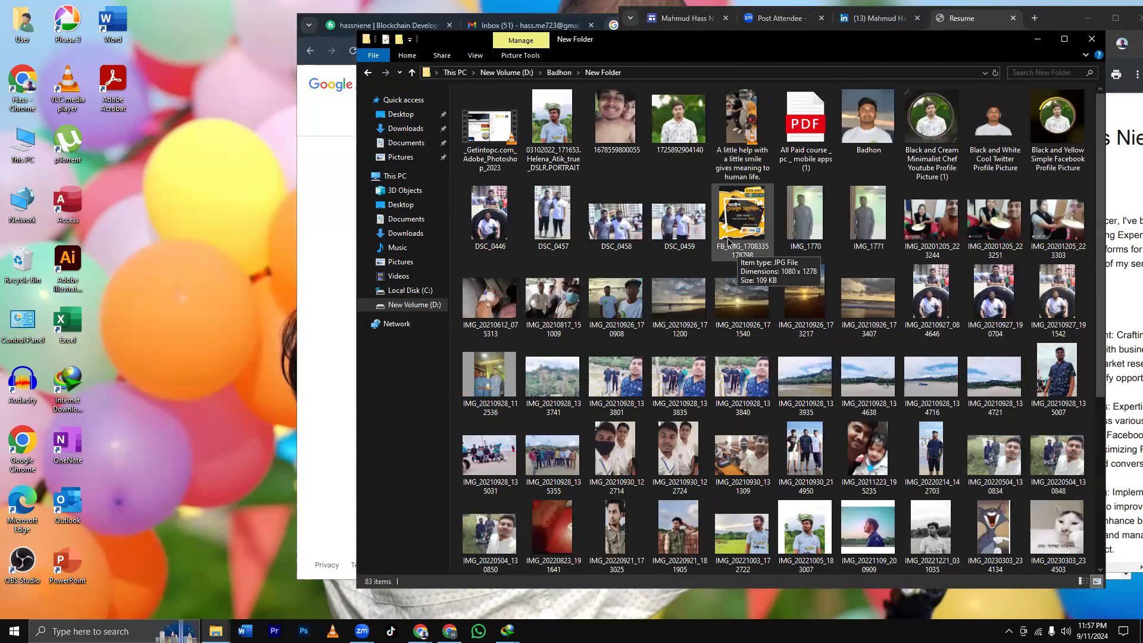
scroll(869, 334, "down", 3)
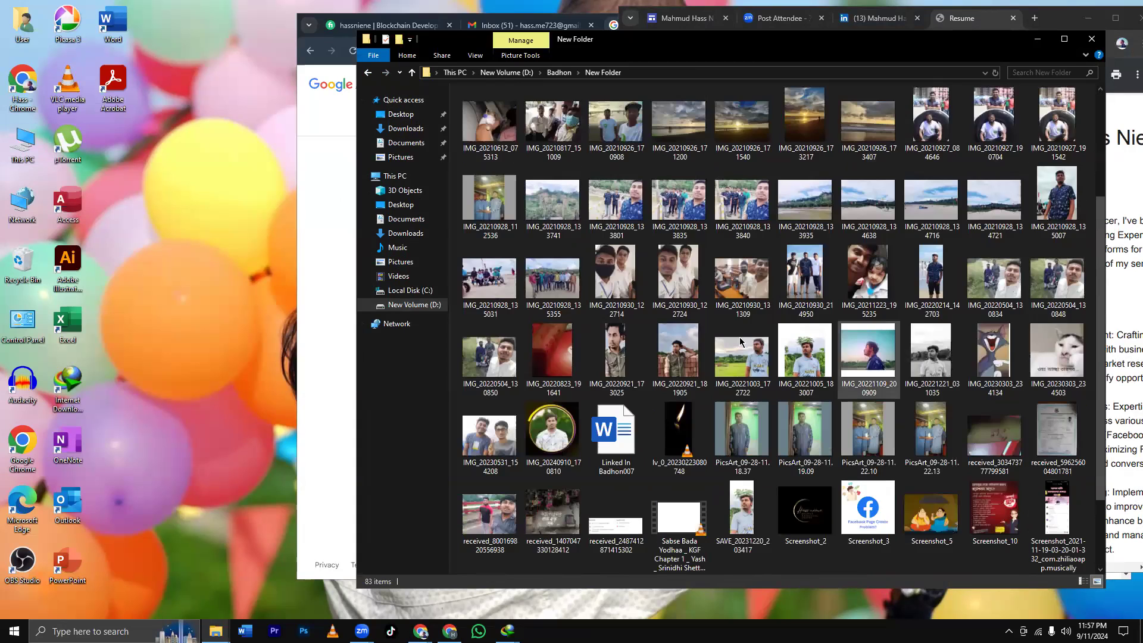
scroll(635, 402, "down", 2)
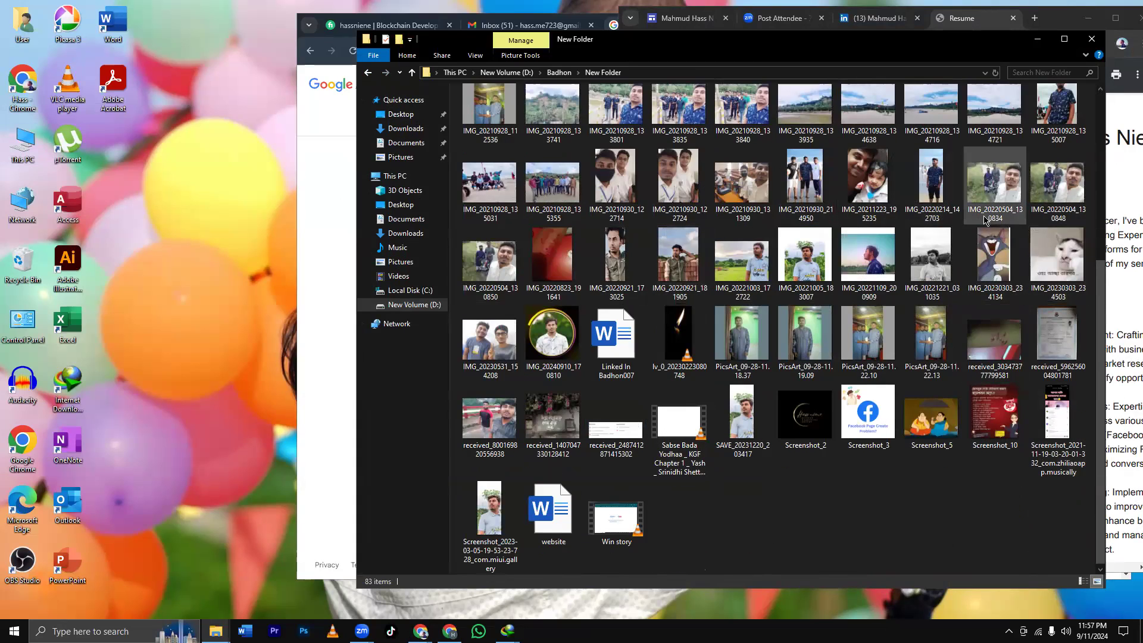
scroll(985, 221, "up", 2)
scroll(984, 221, "up", 2)
left_click(1038, 39)
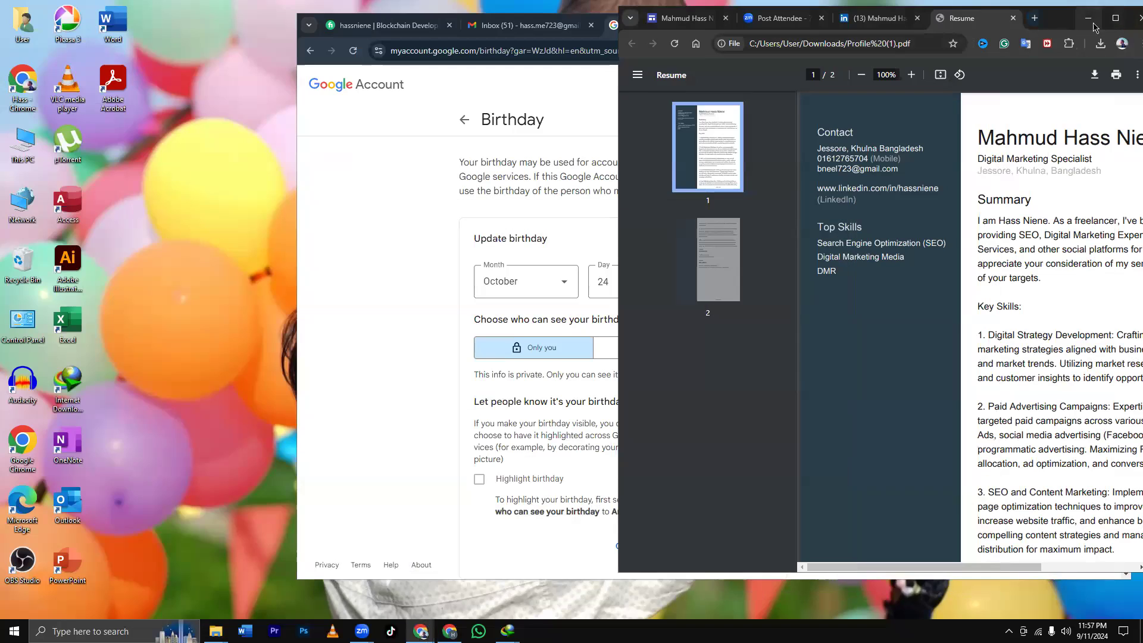
Bring the Google Account Birthday page to the front.
left_click(1115, 18)
left_click(411, 11)
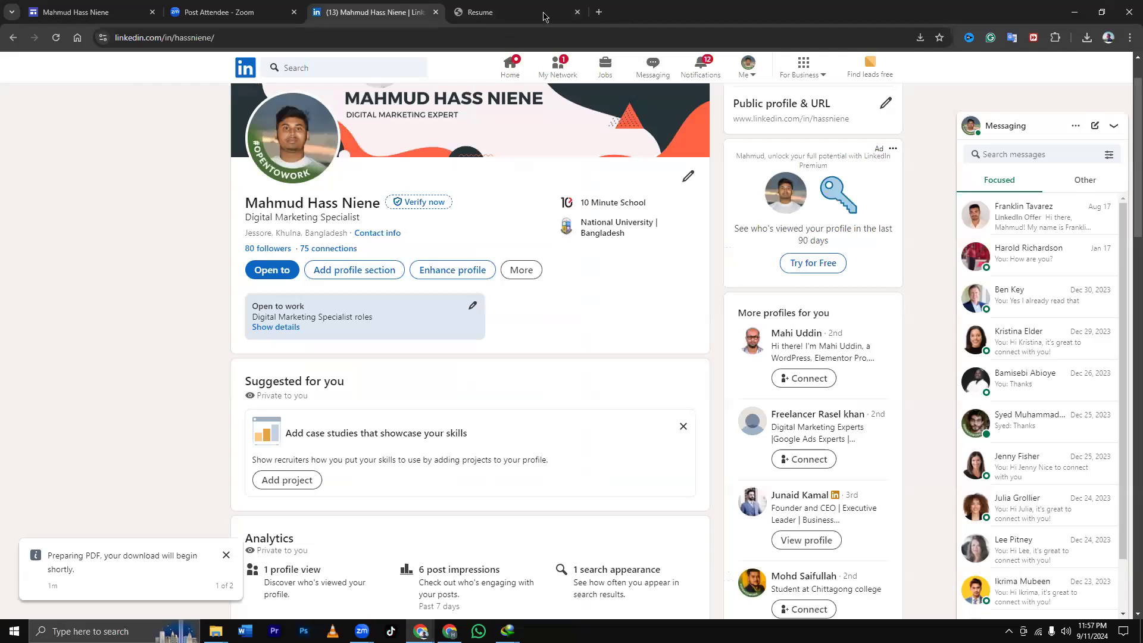
left_click(450, 631)
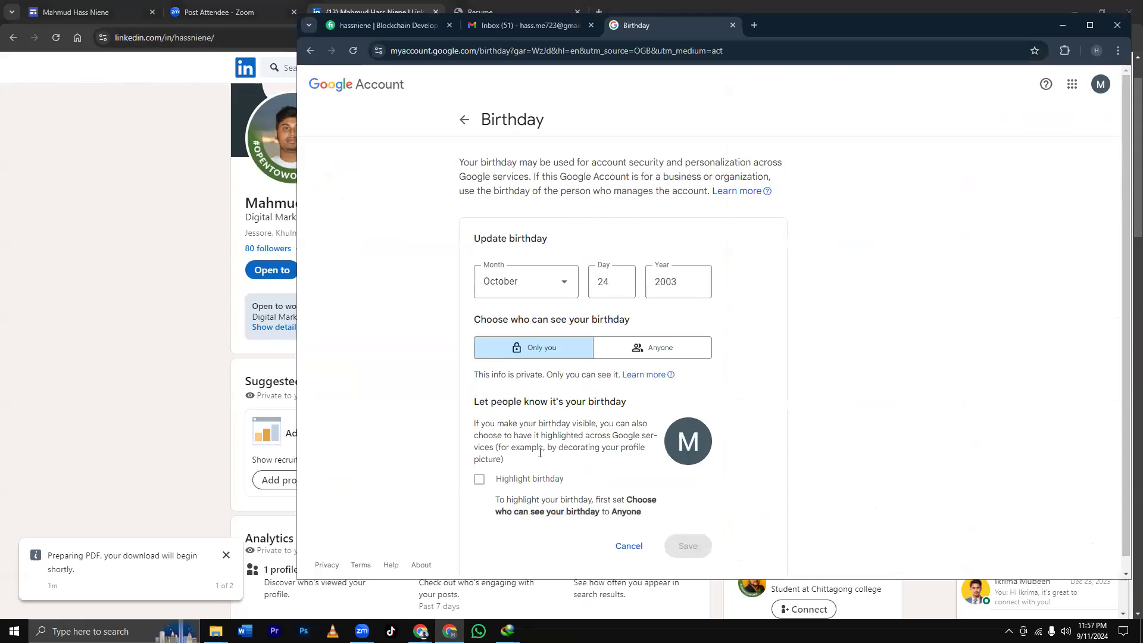
Replace the birthday day 24 with 01 and save the change.
left_click(611, 286)
key("BackSpace")
key("BackSpace")
type("01")
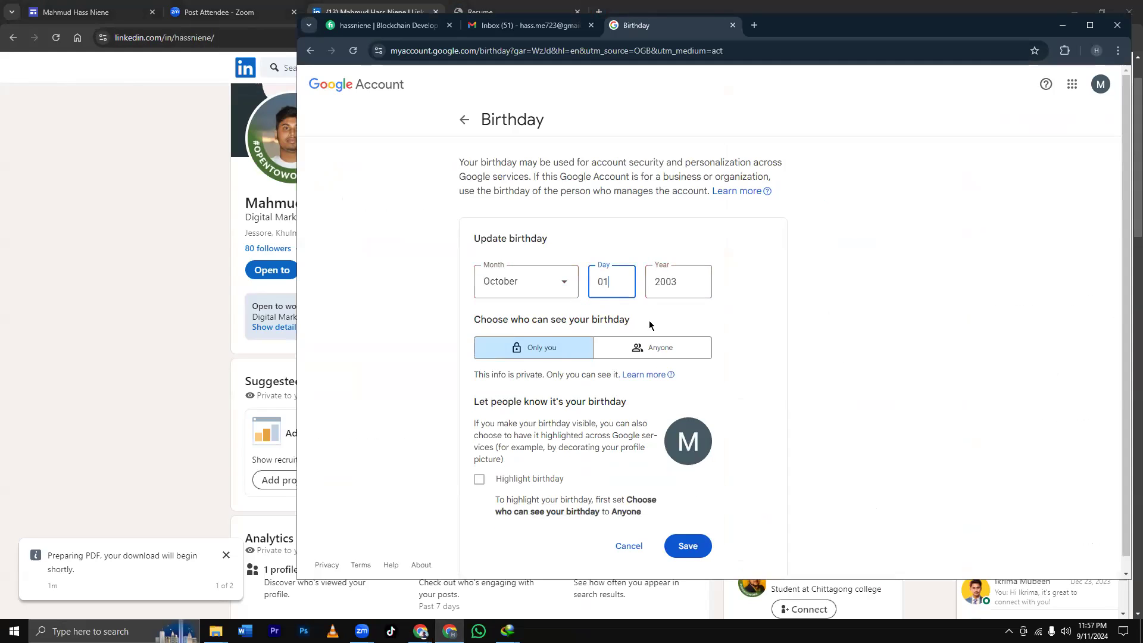
left_click(713, 318)
scroll(703, 387, "down", 1)
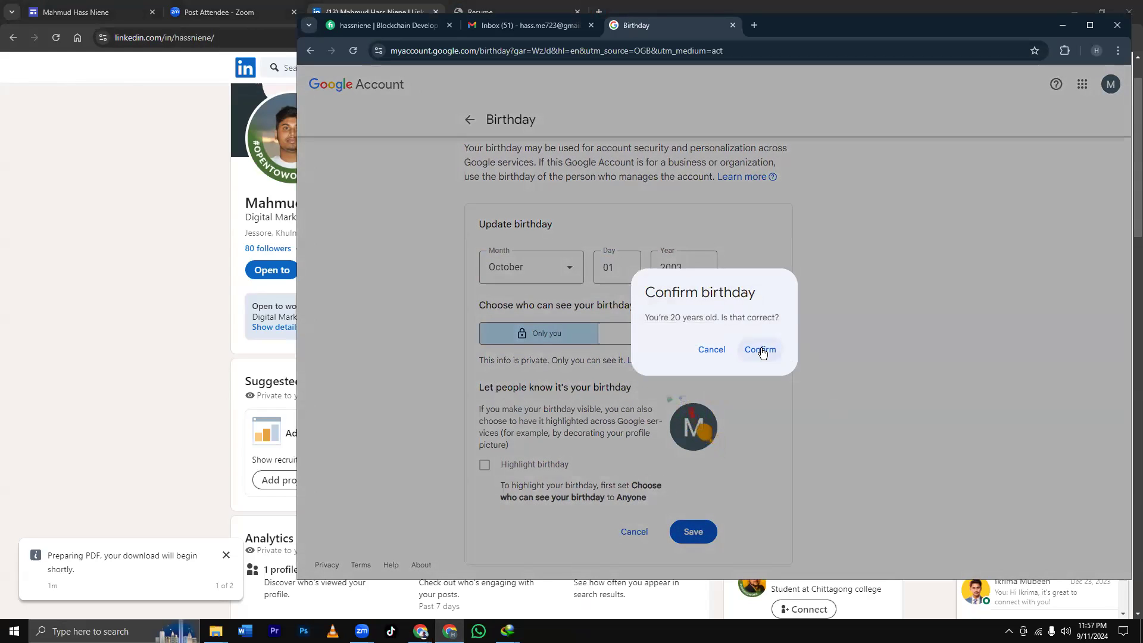
left_click(761, 347)
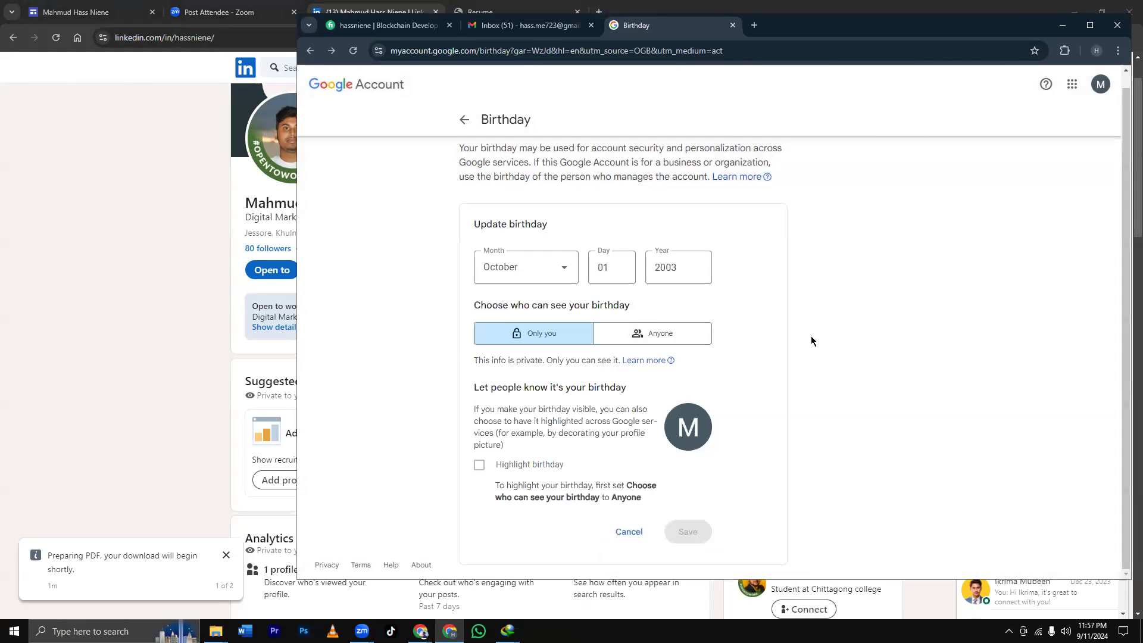
scroll(811, 337, "up", 1)
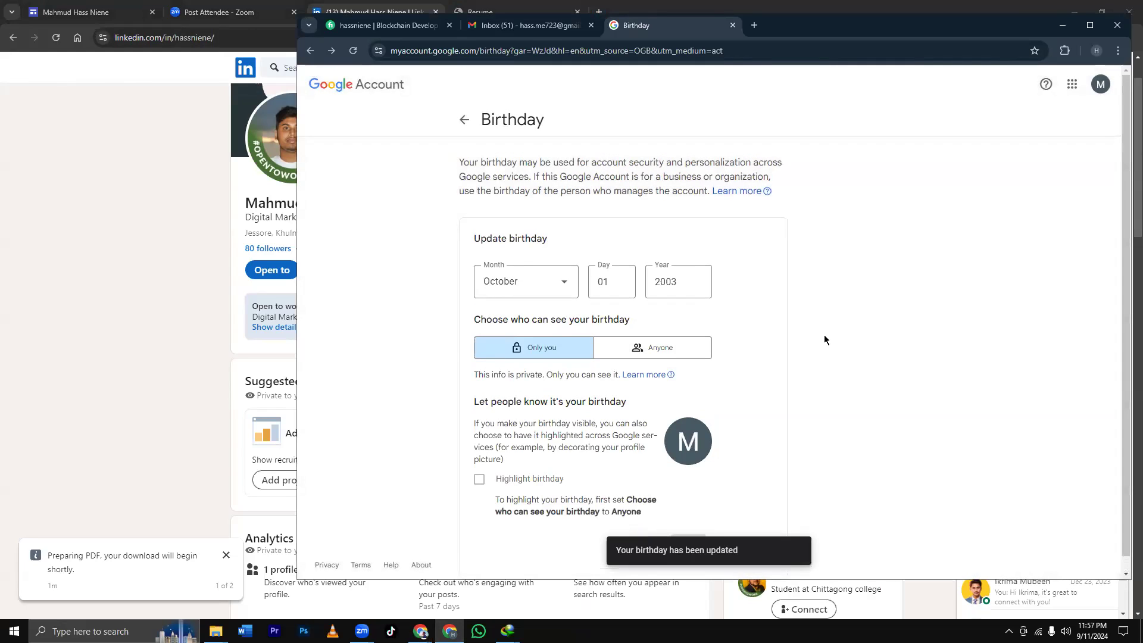
left_click(1101, 85)
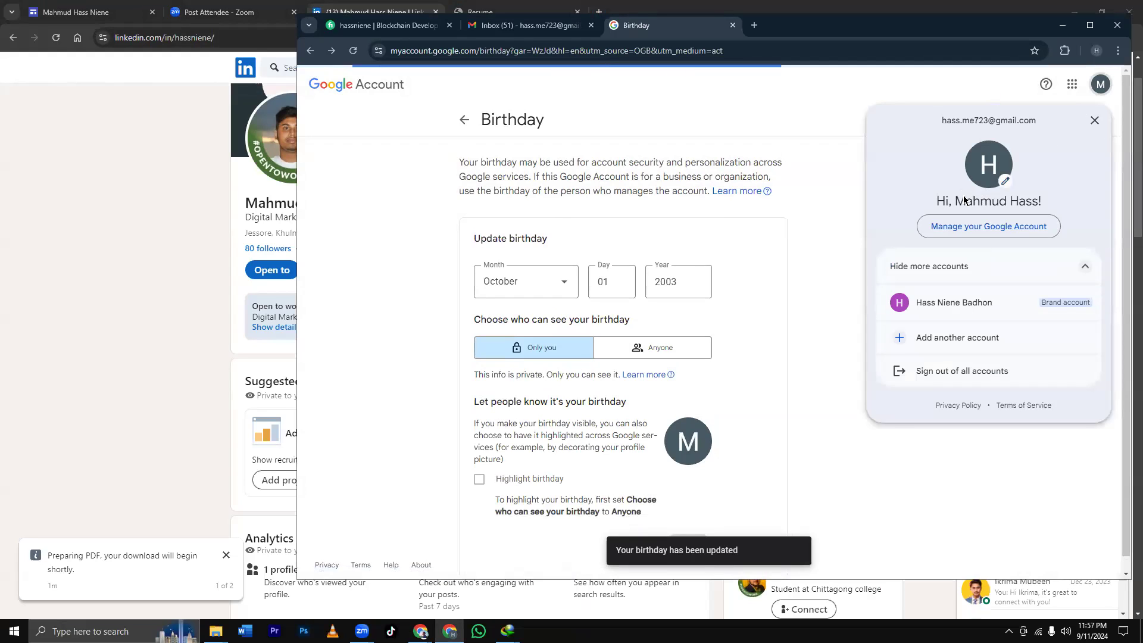
Start uploading a new profile picture from the computer, browsing folders for the photo.
left_click(986, 173)
left_click(729, 524)
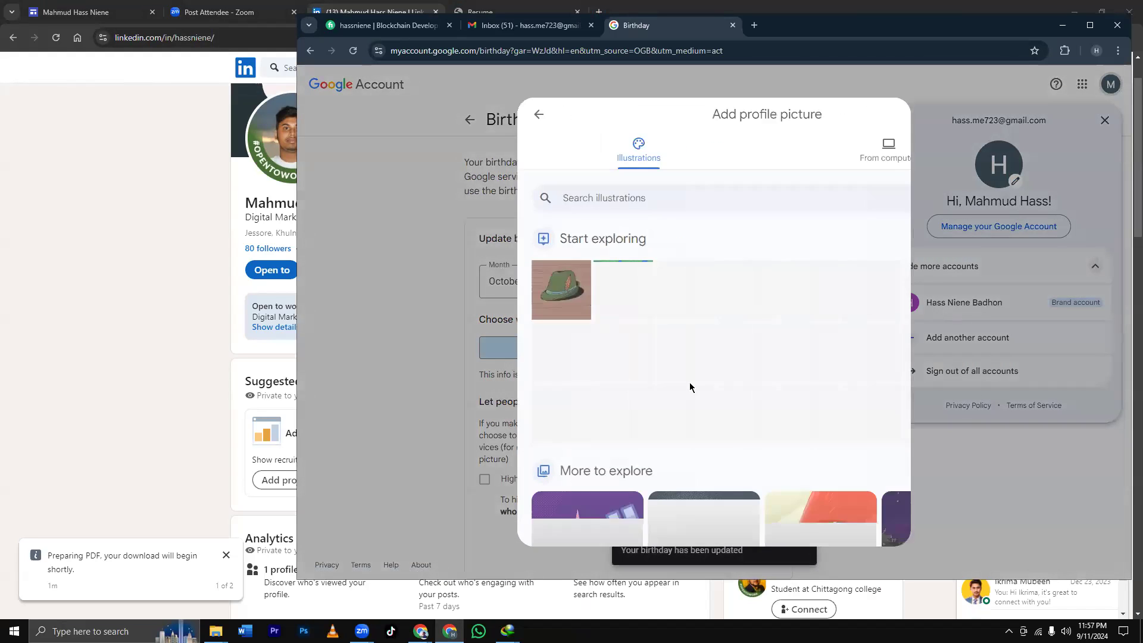
left_click(771, 158)
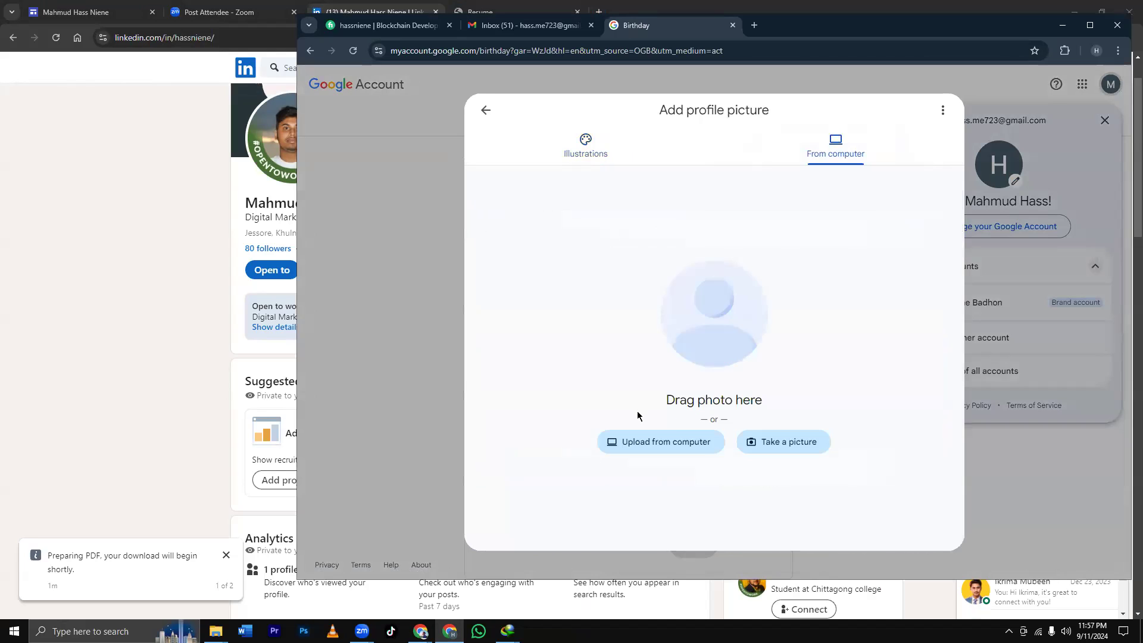
left_click(671, 443)
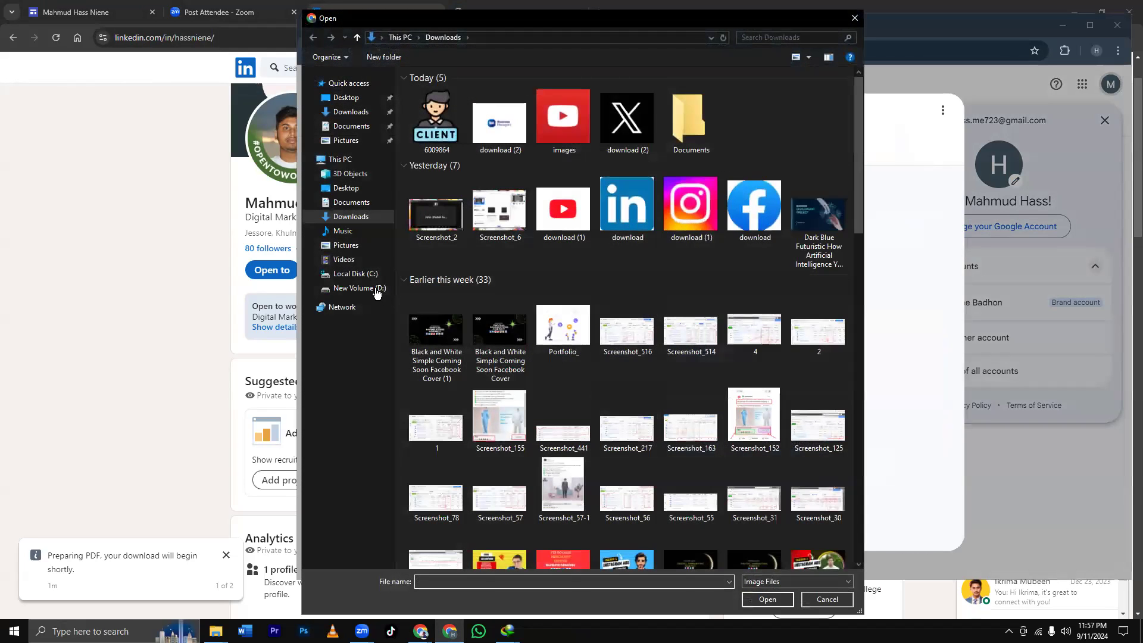
left_click(359, 289)
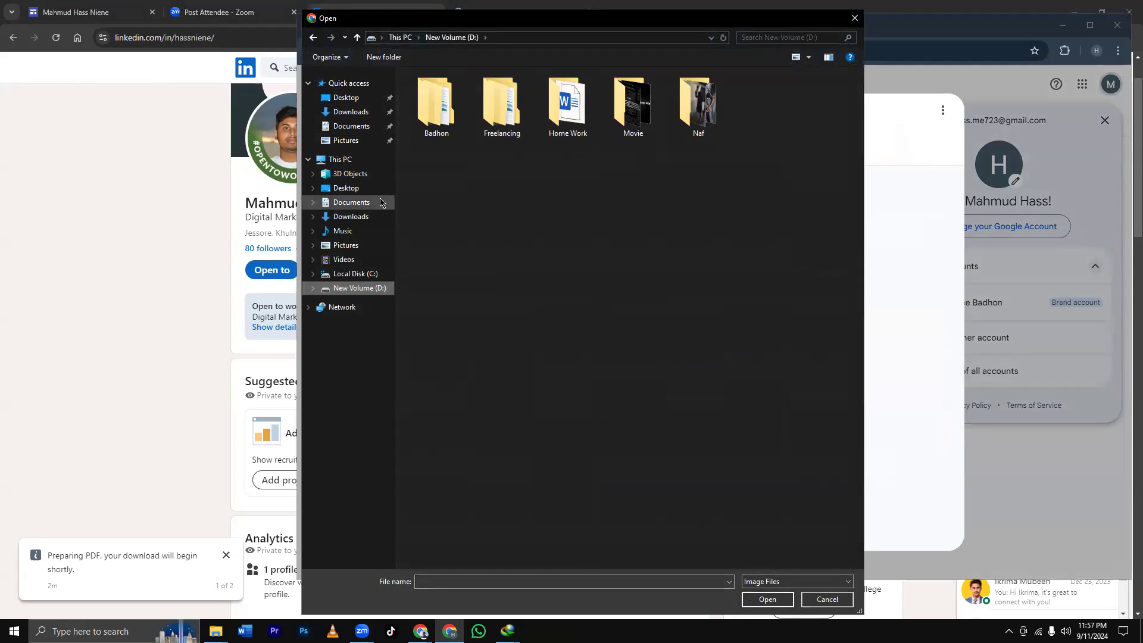
left_click(344, 231)
left_click(351, 217)
scroll(529, 246, "down", 5)
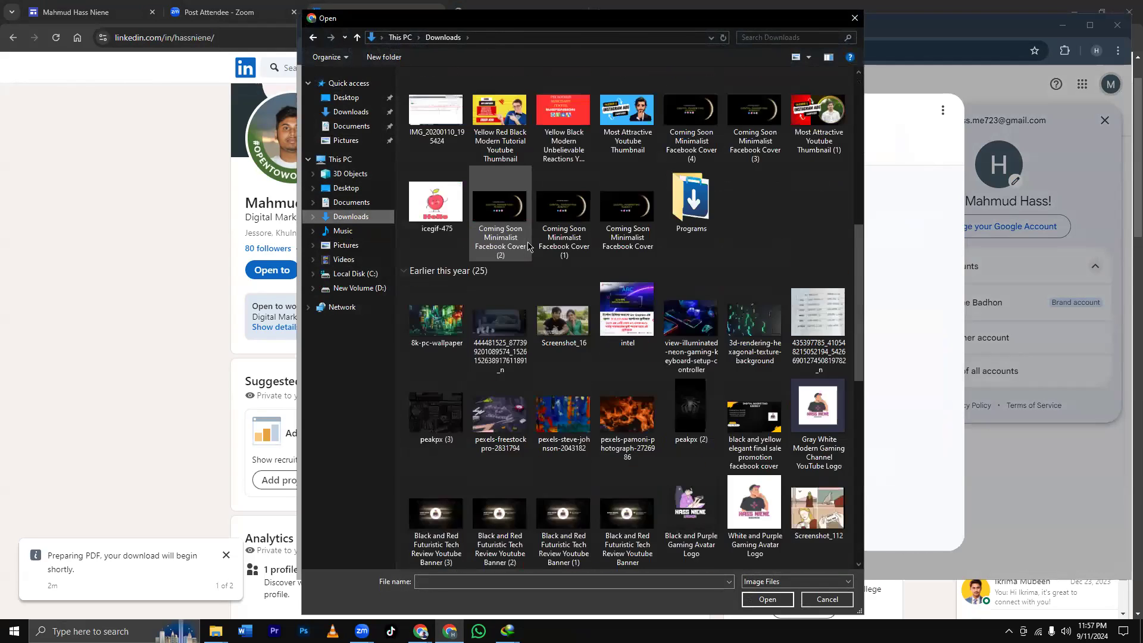
scroll(528, 246, "down", 10)
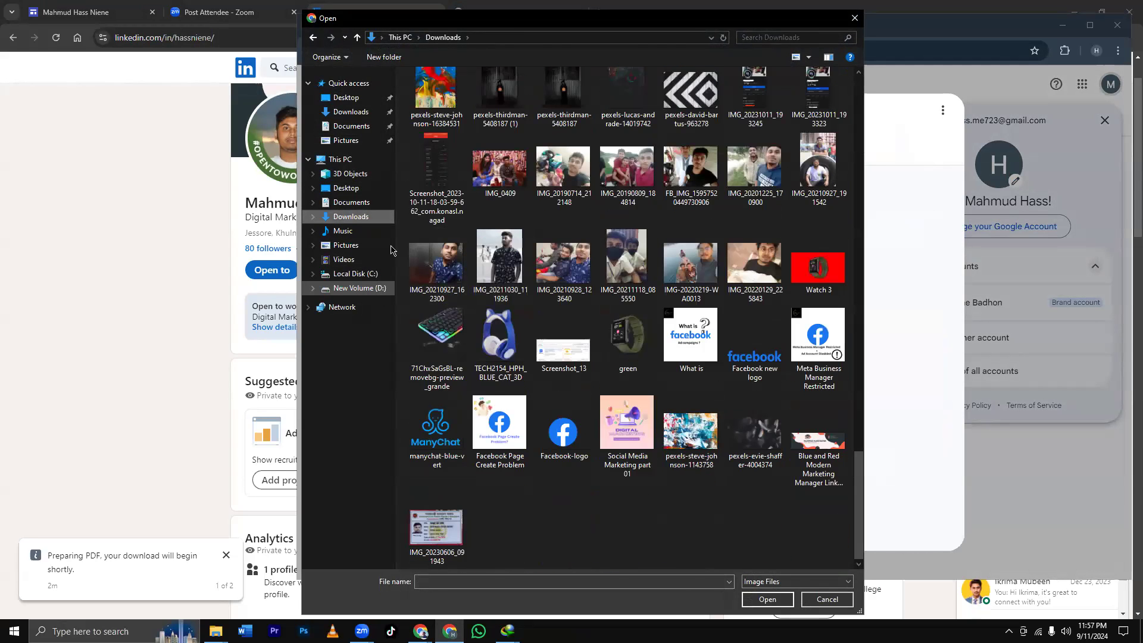
Upload Black and Cream Minimalist Chef Youtube Profile Picture (1) from drive D:'s New Folder and save it as profile picture.
left_click(359, 288)
double_click(436, 98)
double_click(502, 98)
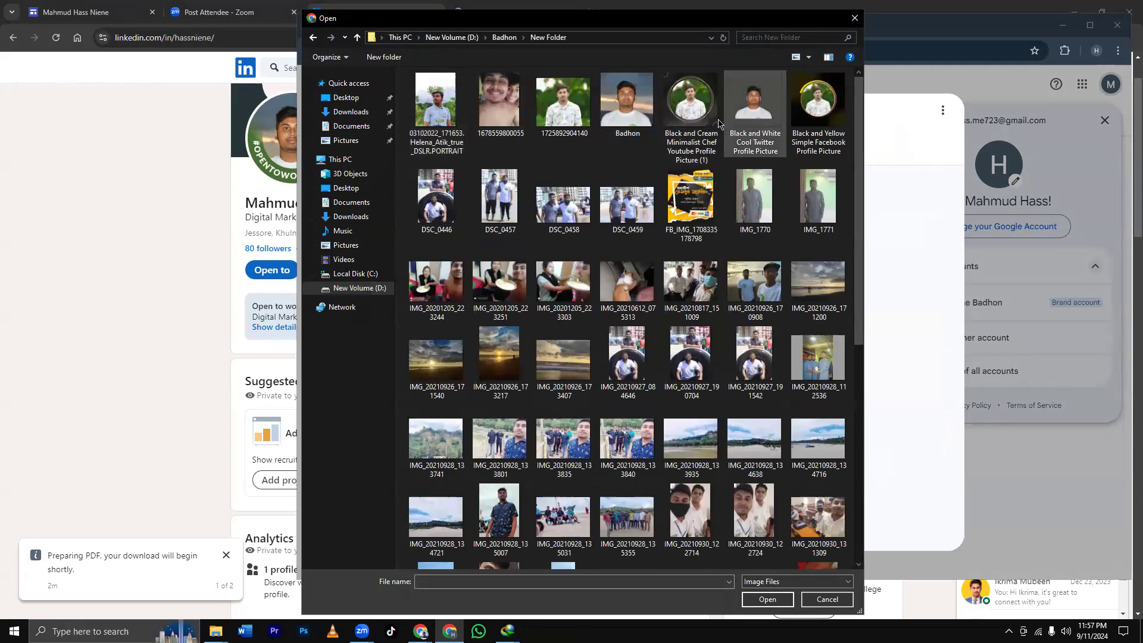
left_click(688, 115)
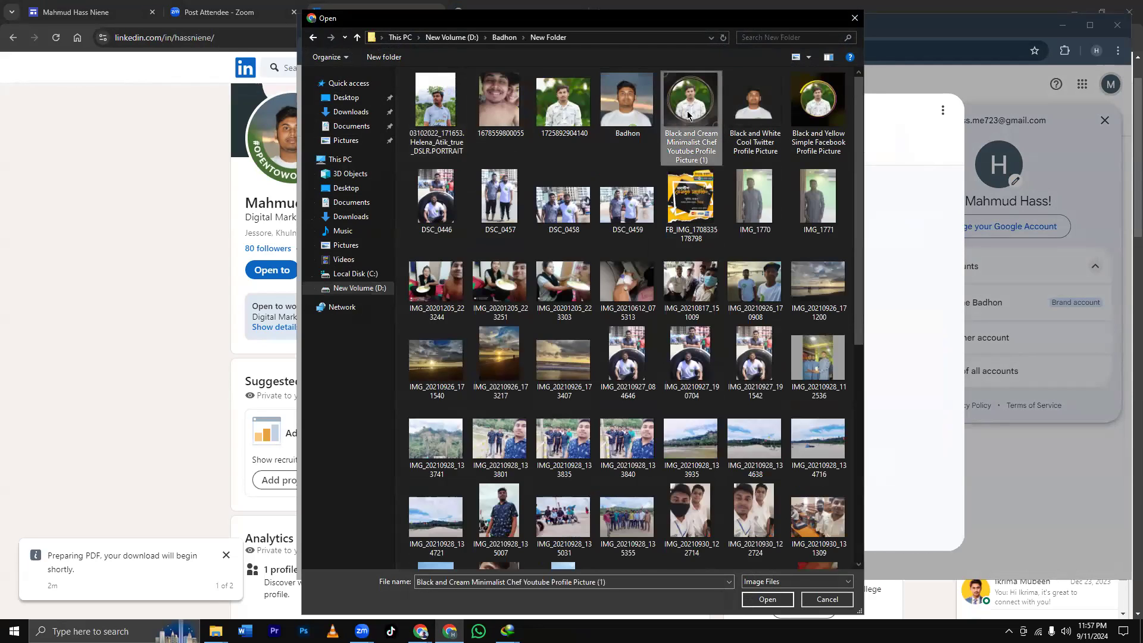
left_click(771, 600)
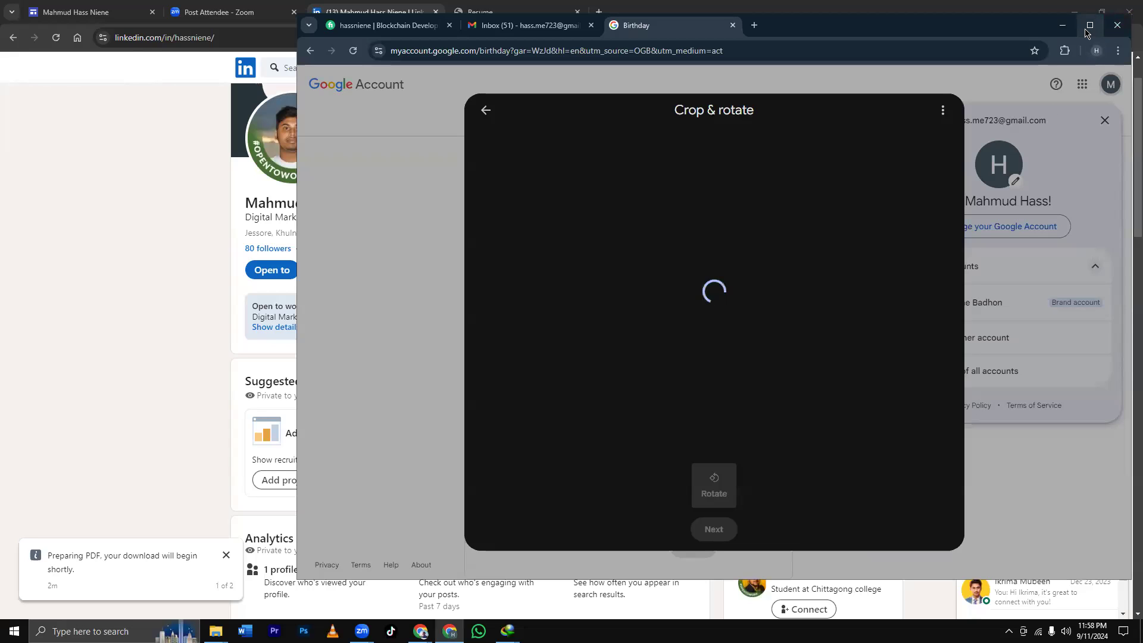
left_click(1091, 25)
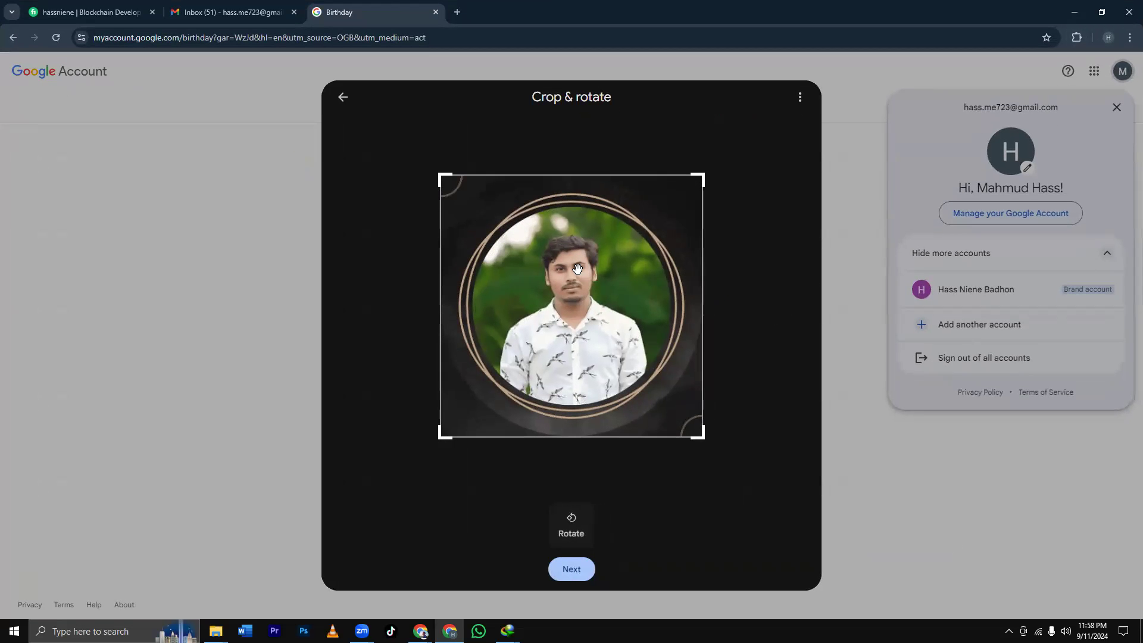
left_click(573, 575)
left_click(593, 567)
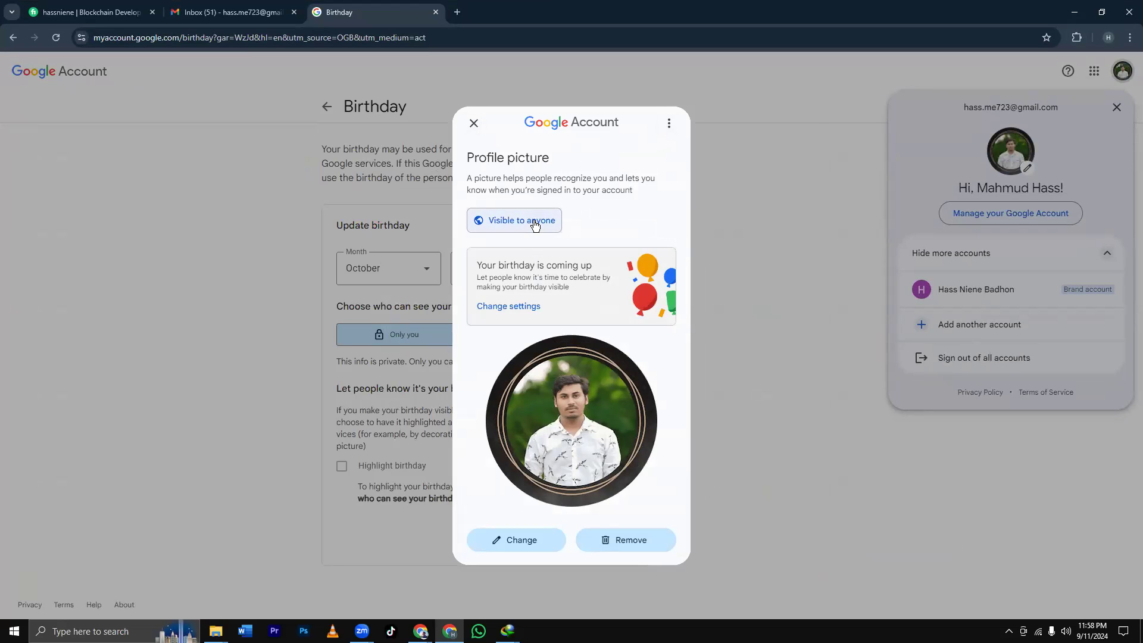
left_click(474, 123)
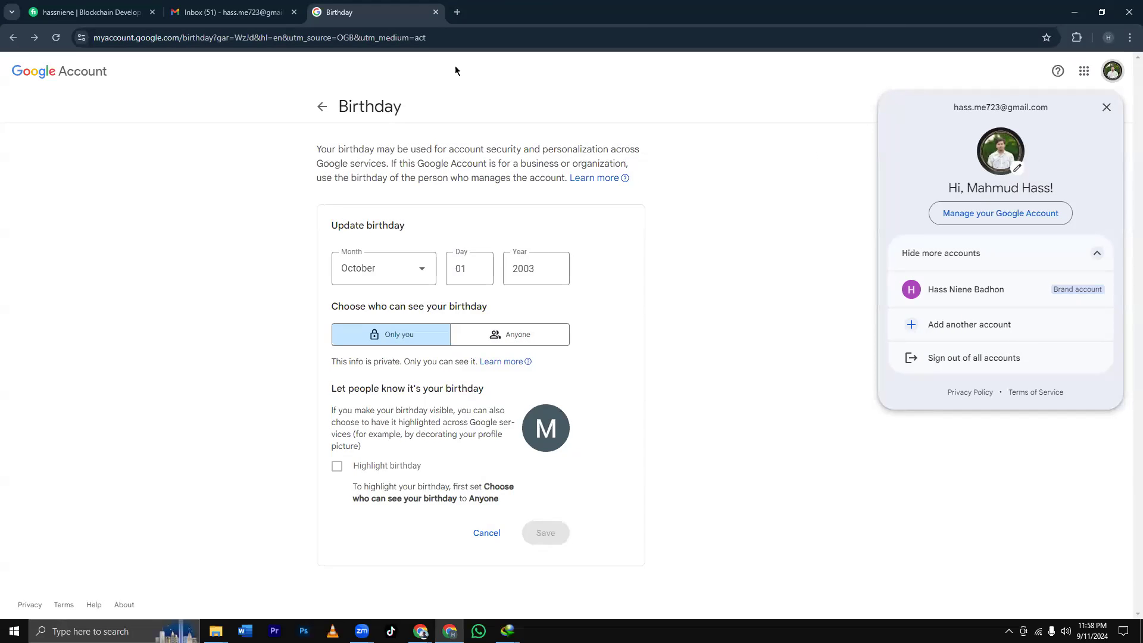
In a new tab, search Google for 'upwork' and open the Upwork | The World's Work Marketplace result.
left_click(457, 12)
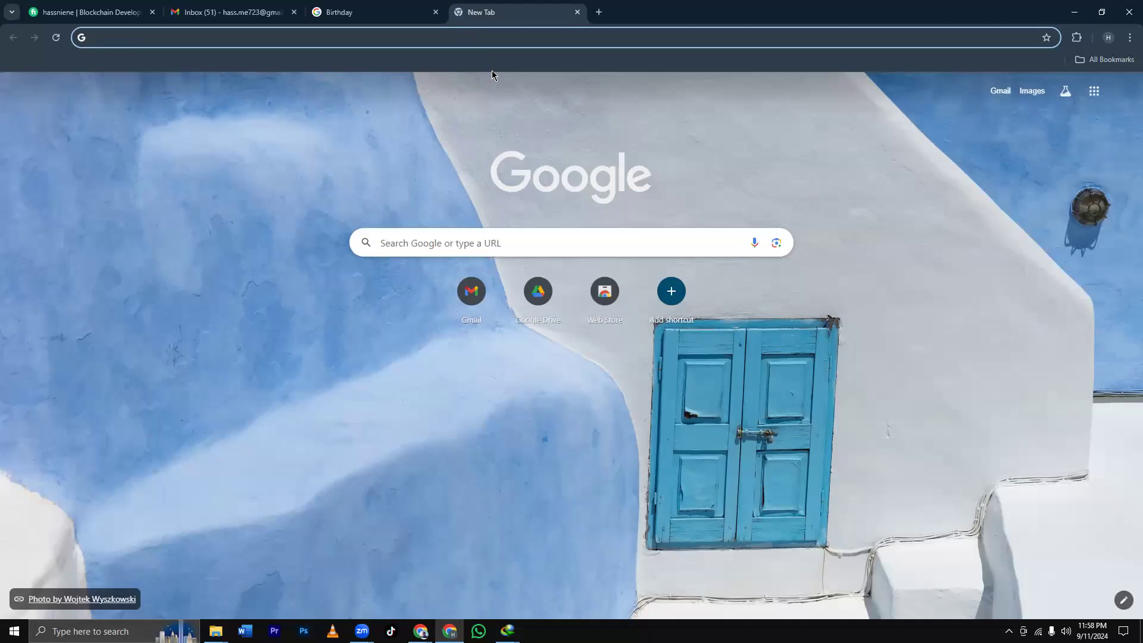
left_click(401, 38)
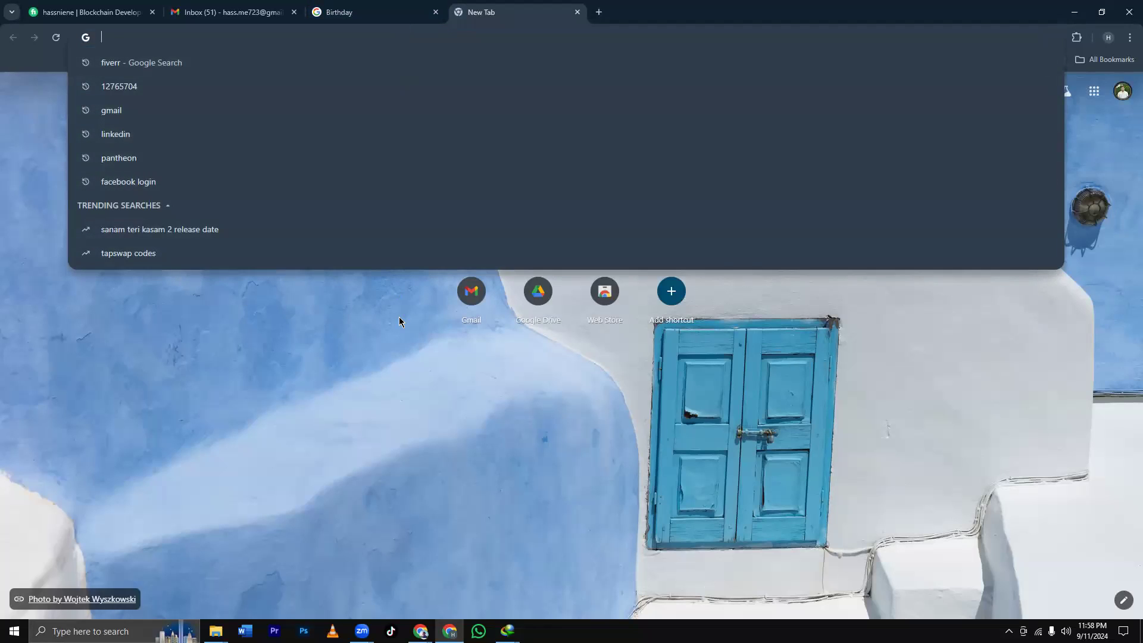
left_click(380, 309)
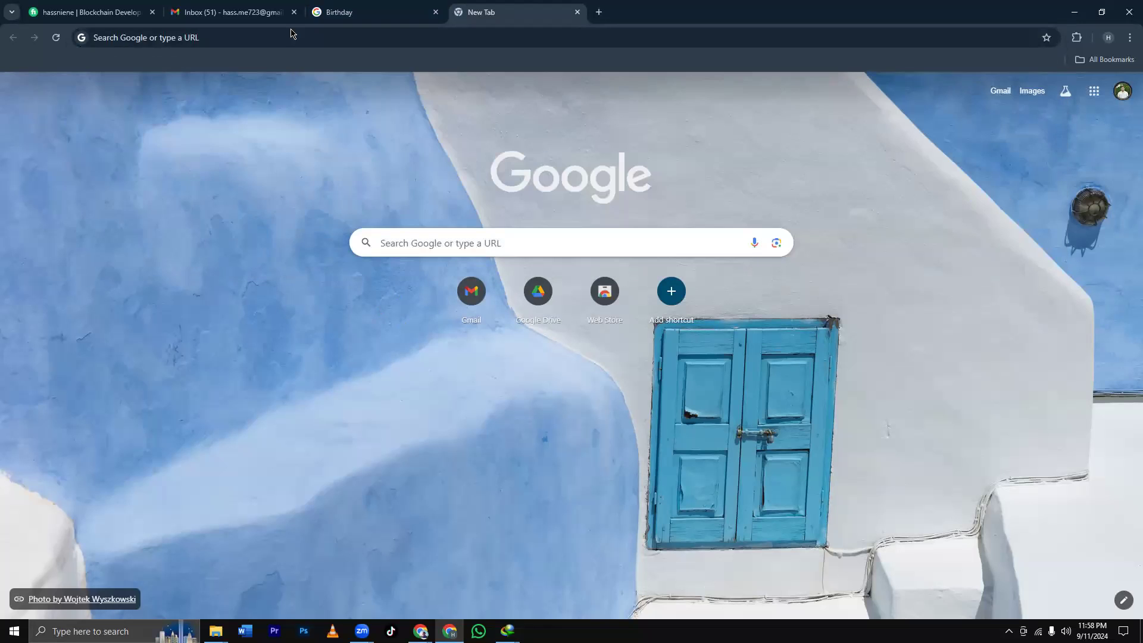
left_click(292, 32)
type("upw")
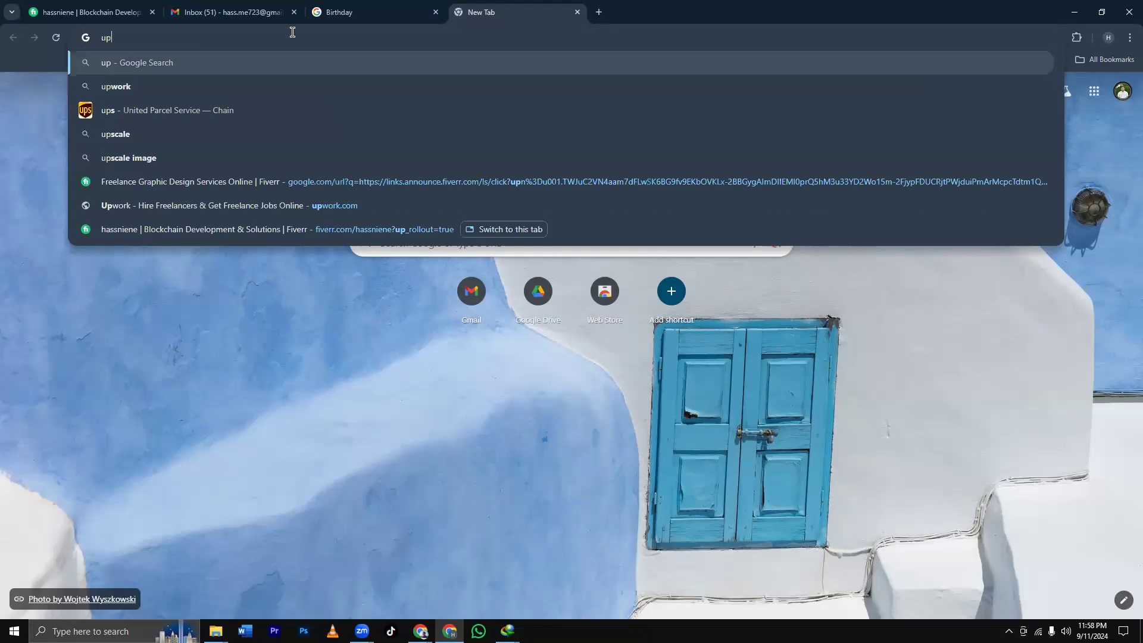
key("Down")
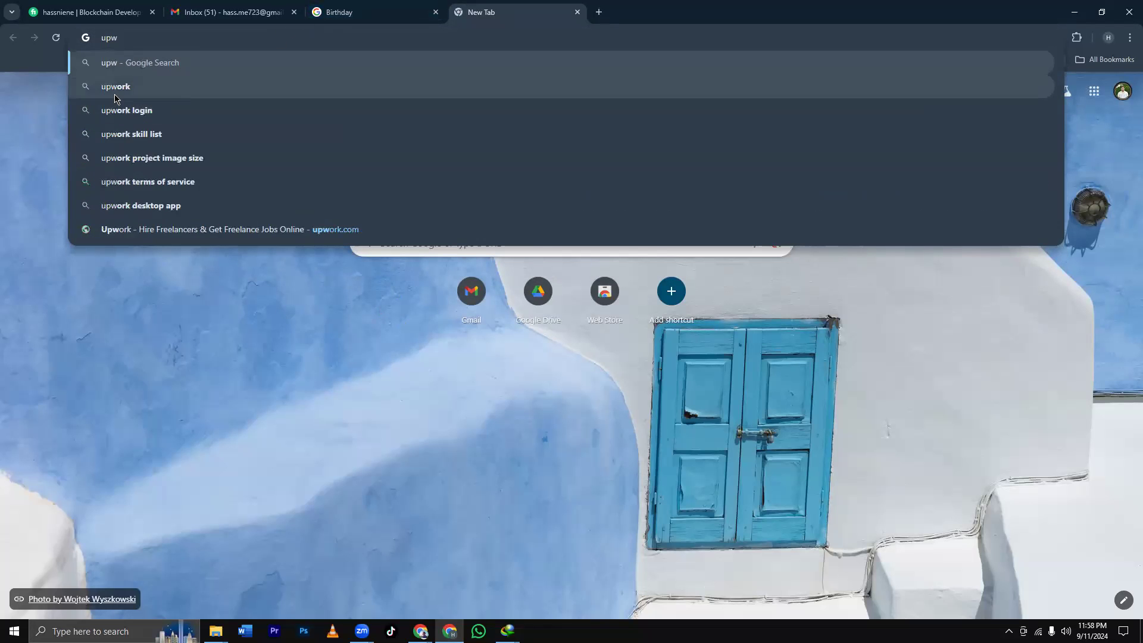
key("Return")
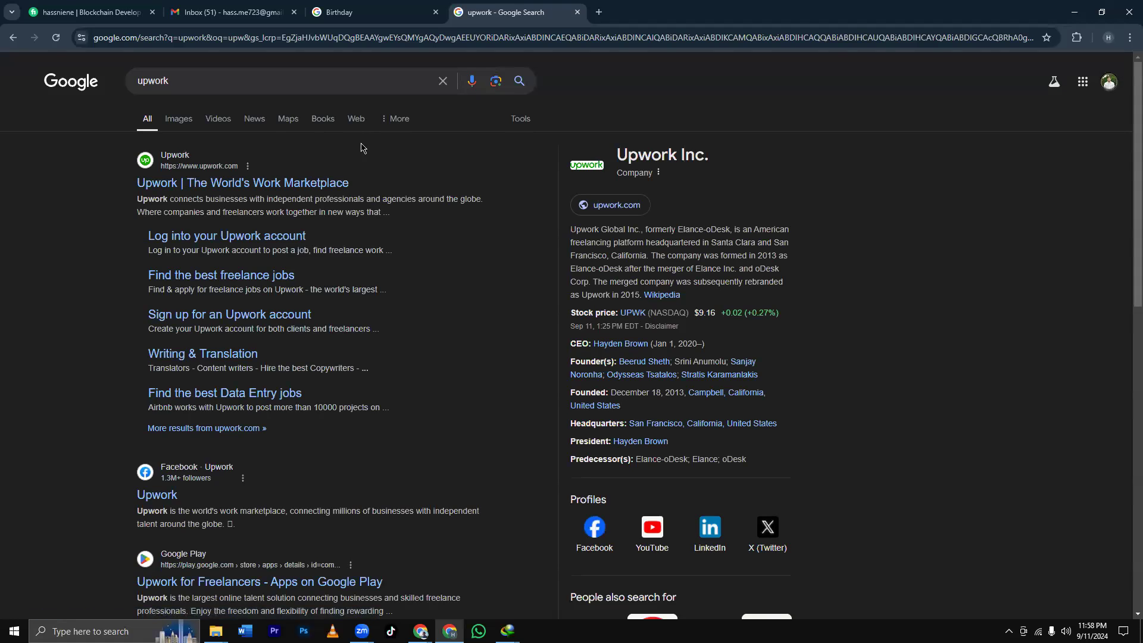
left_click(298, 183)
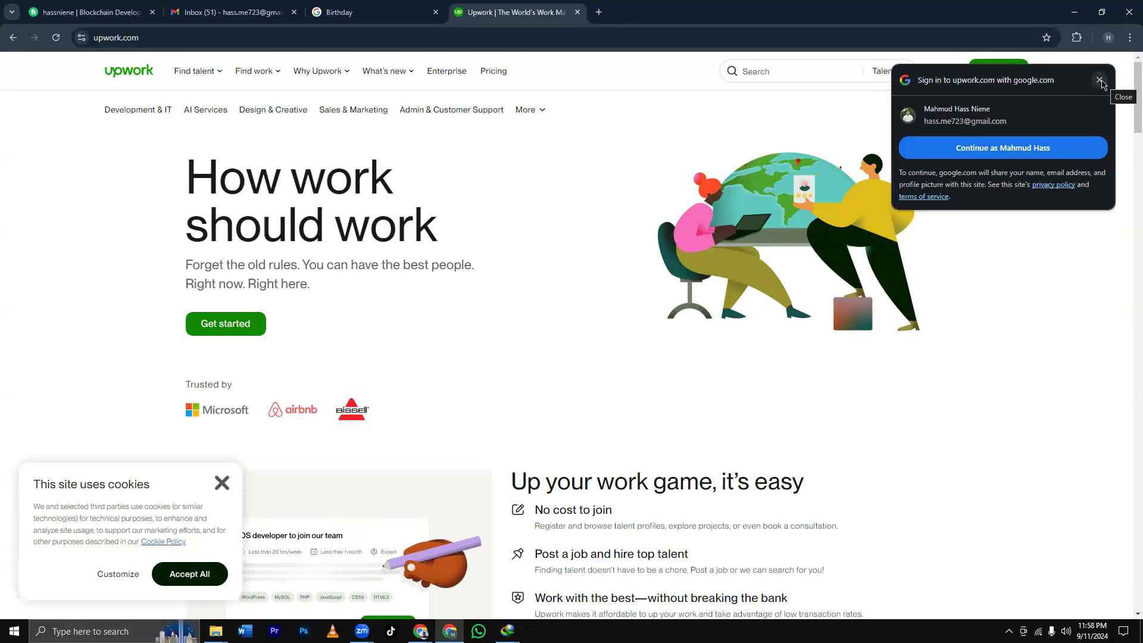
Choose to join Upwork as a freelancer and reach the sign-up form, dismissing the sign-in and cookie popups.
left_click(1100, 80)
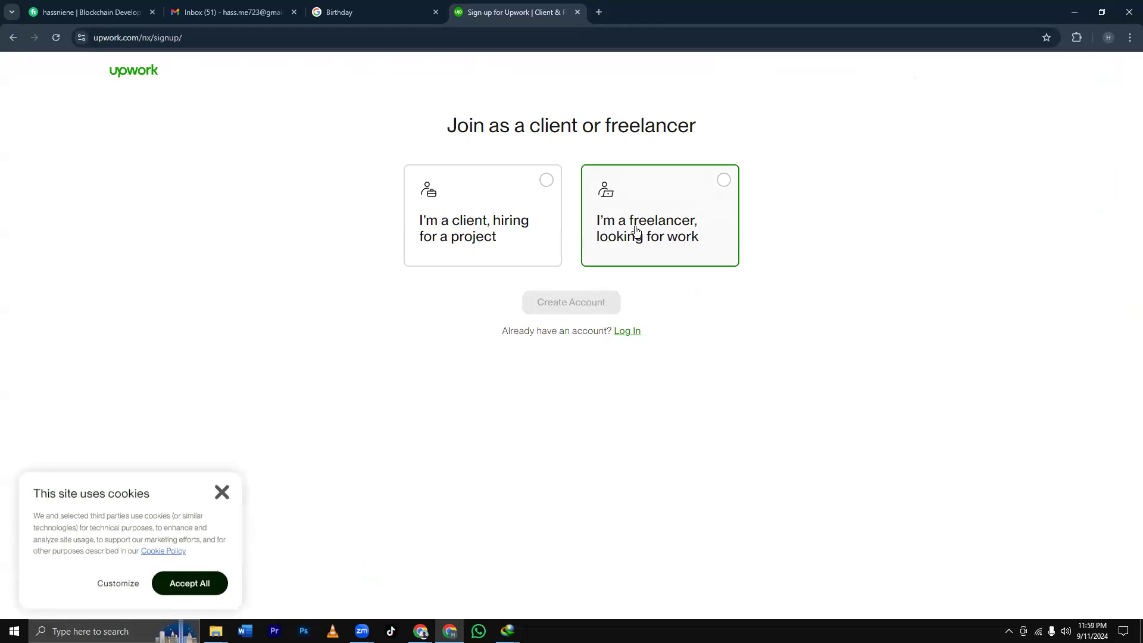
left_click(656, 231)
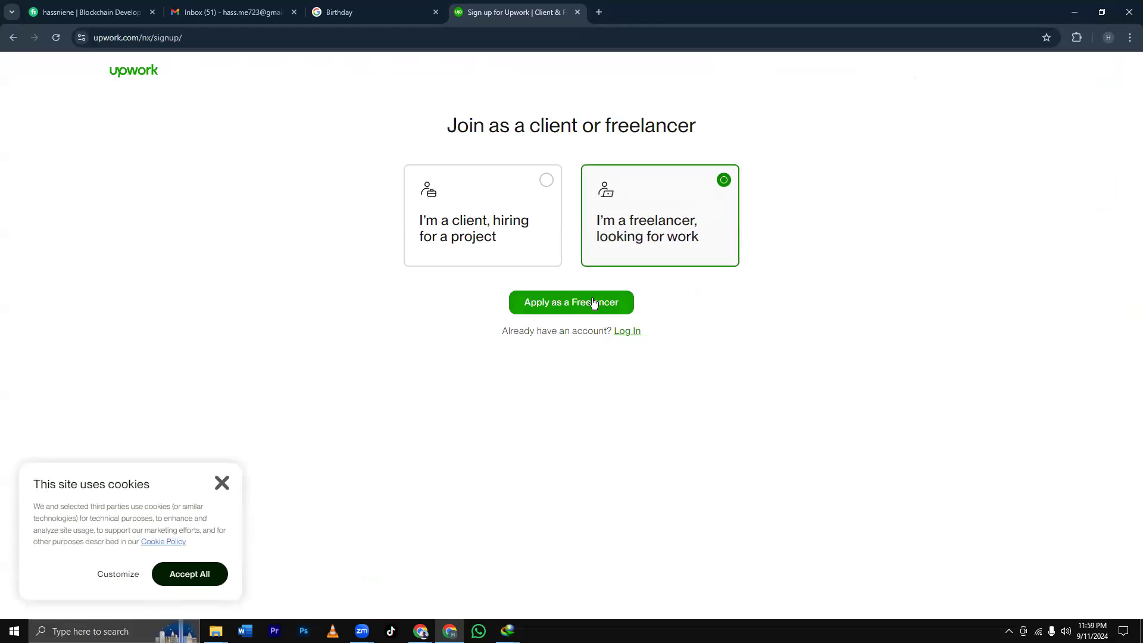
left_click(594, 304)
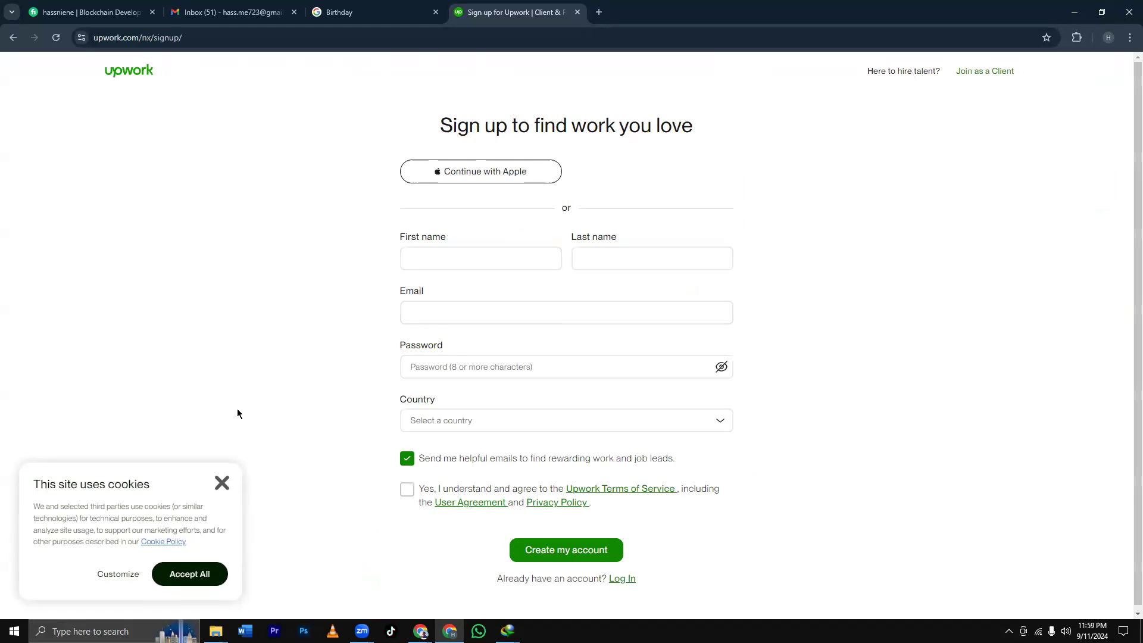
left_click(222, 483)
Fill in first and last name, email and password, accept the terms, create the account and save the password.
left_click(434, 268)
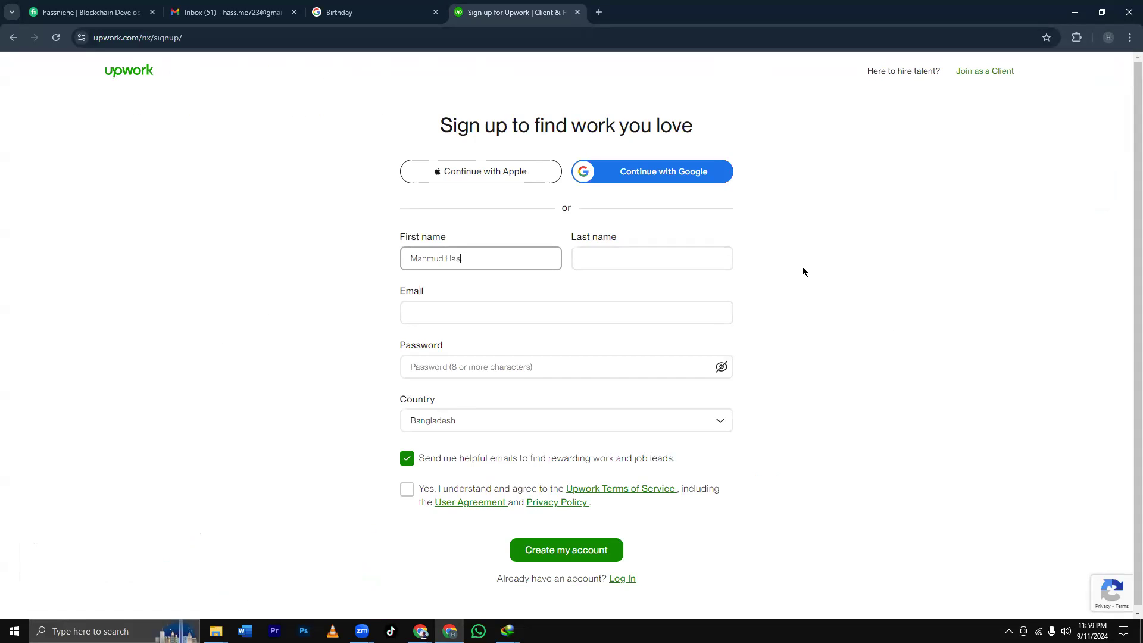
left_click(612, 265)
type("Niene")
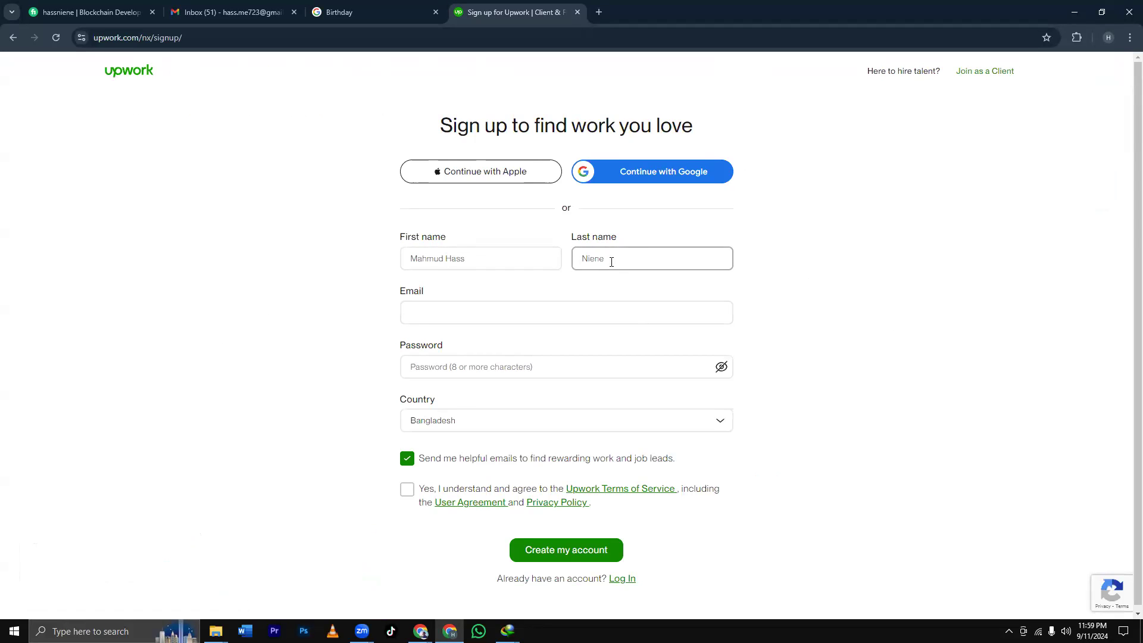
left_click(498, 314)
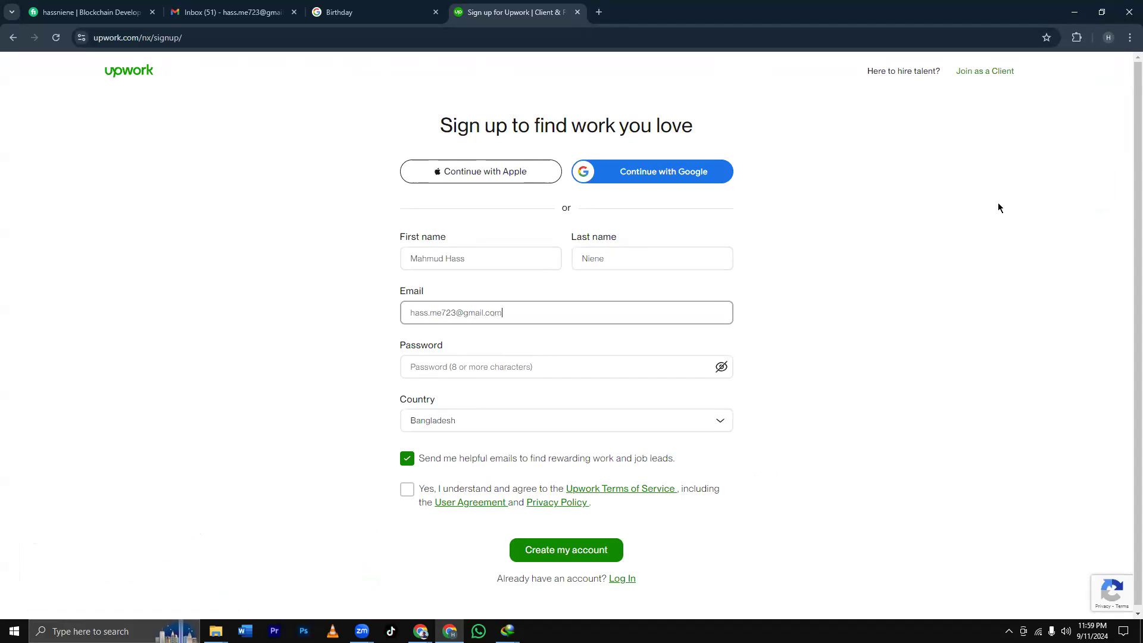
left_click(585, 368)
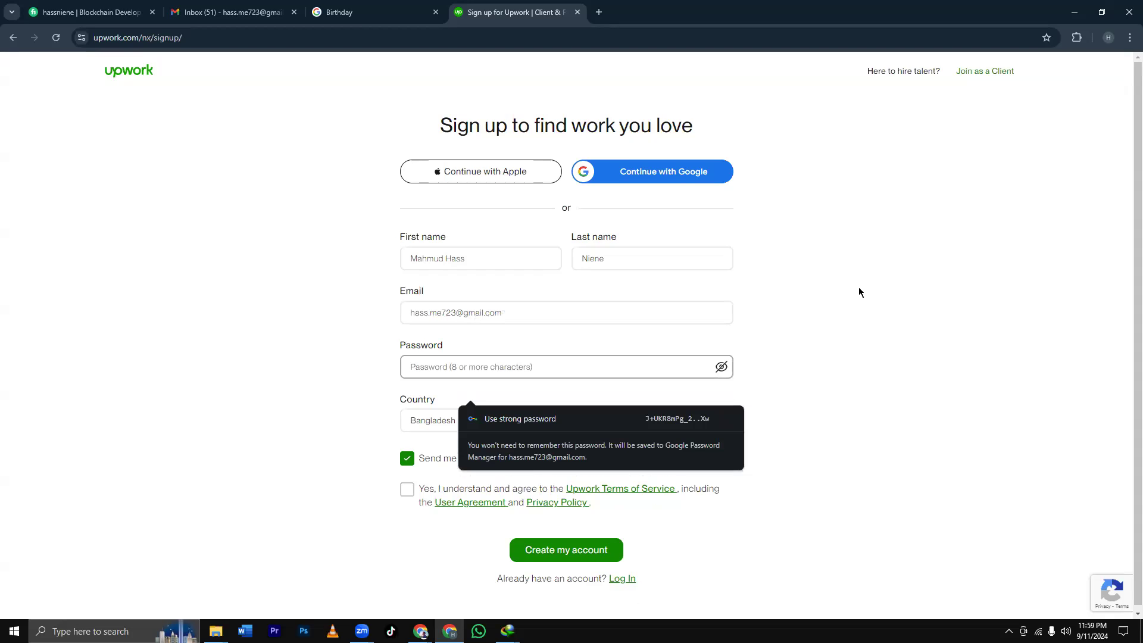
type("a")
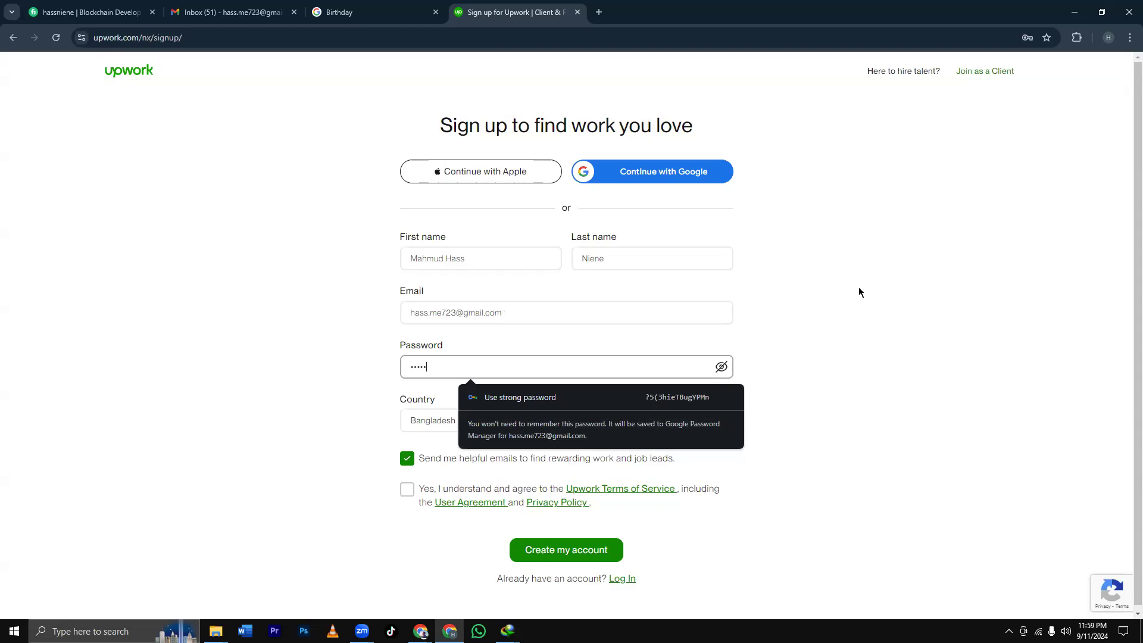
type("a")
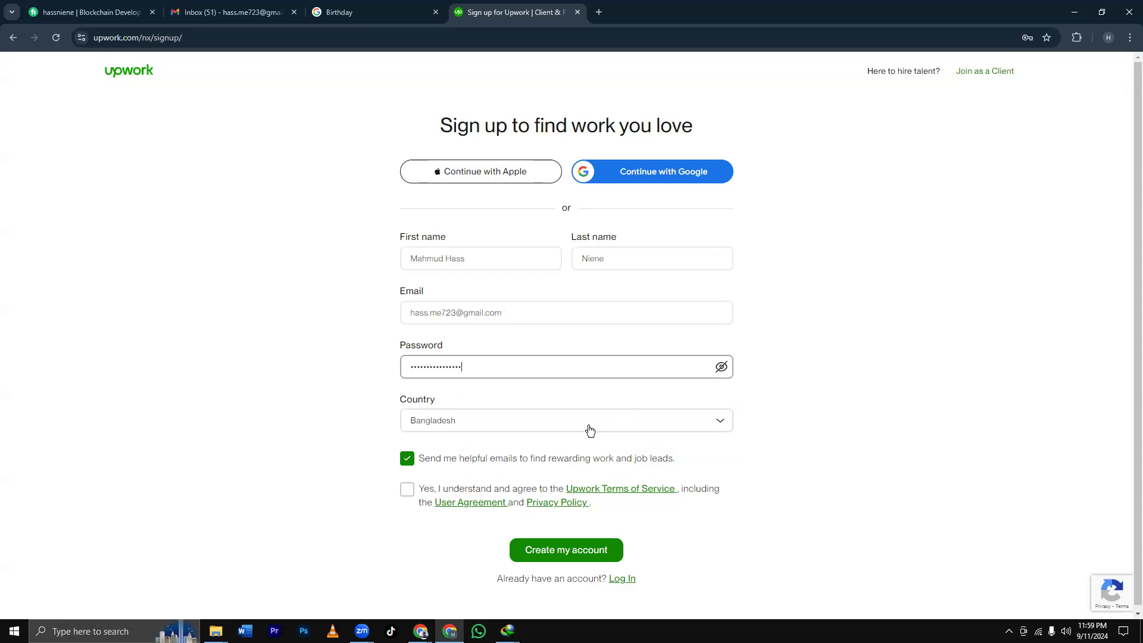
left_click(409, 492)
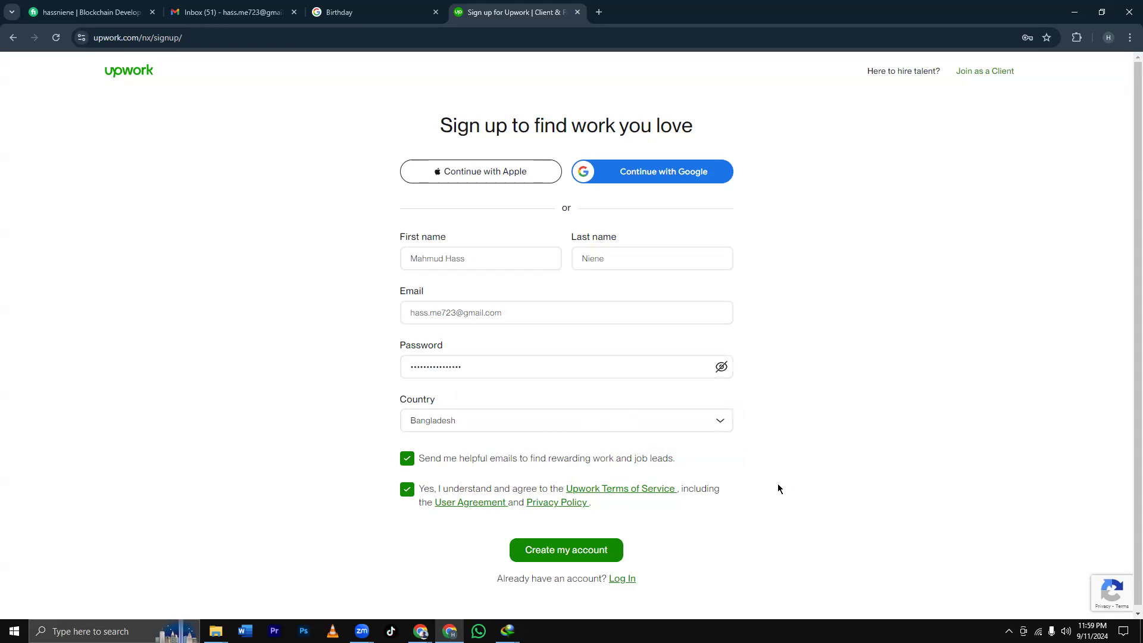
left_click(577, 558)
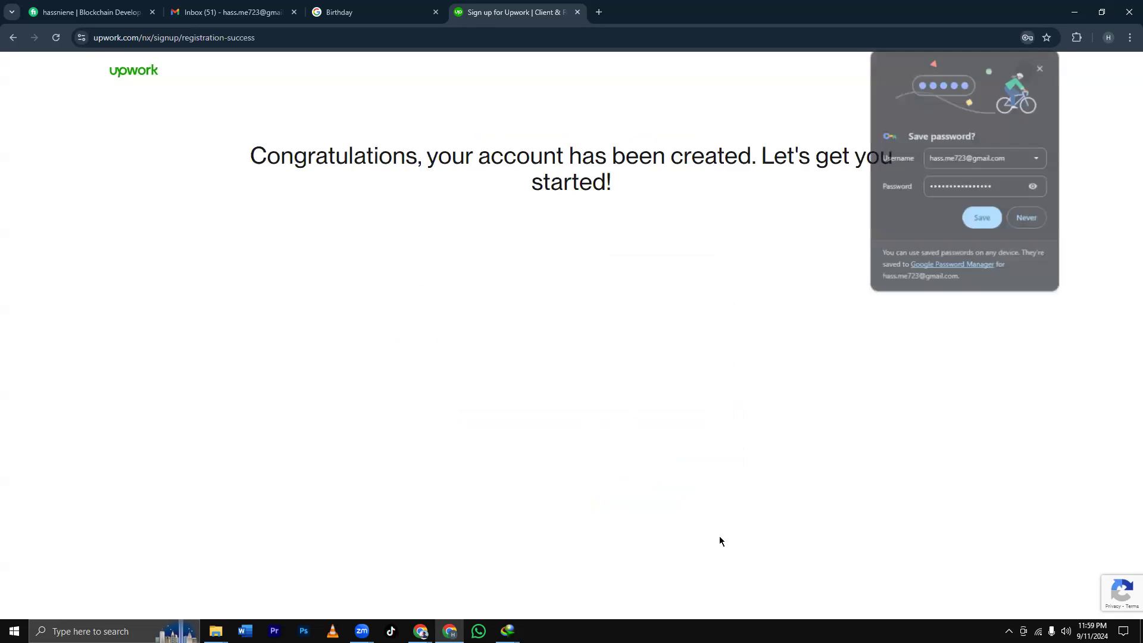
left_click(983, 219)
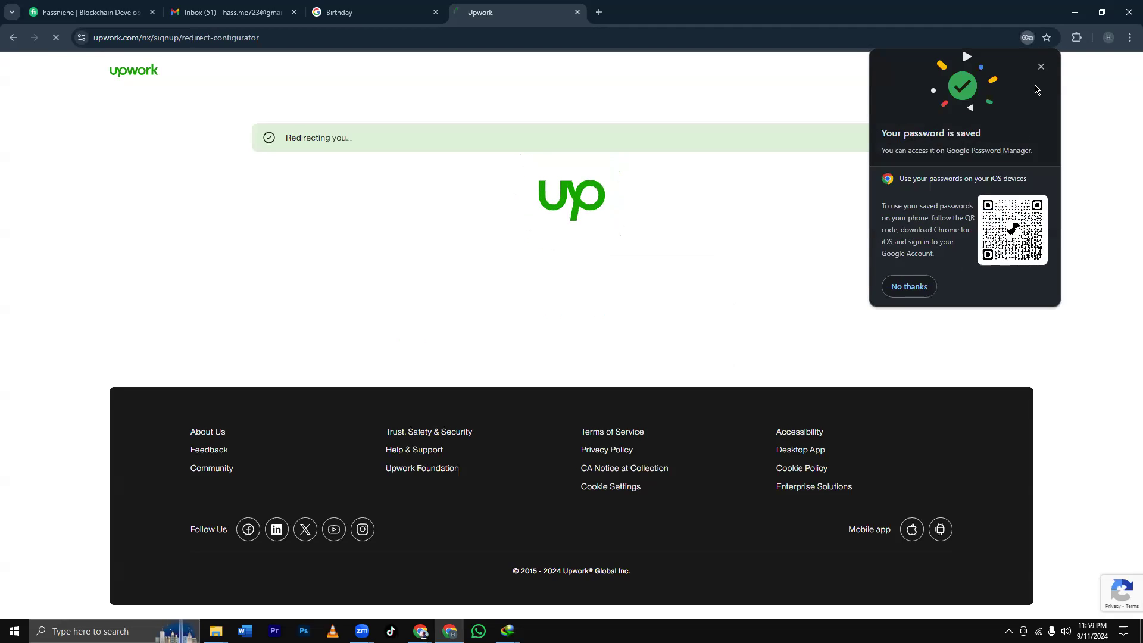
left_click(1042, 66)
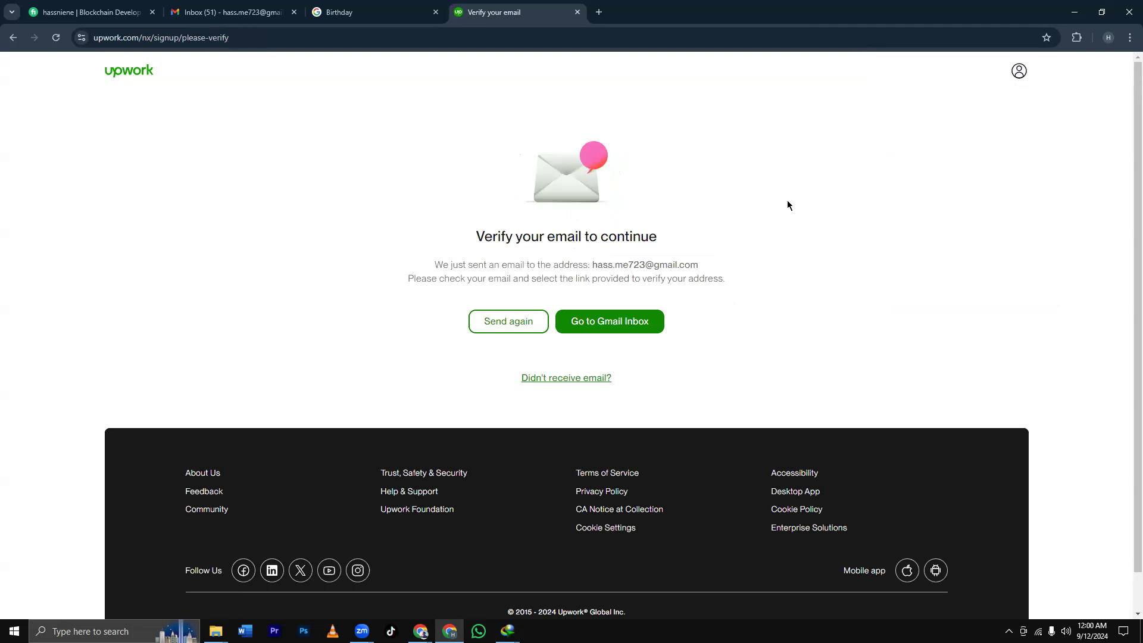
In the refreshed Gmail inbox, open Upwork's 'Verify your email address' mail and confirm with Verify Email.
left_click(256, 11)
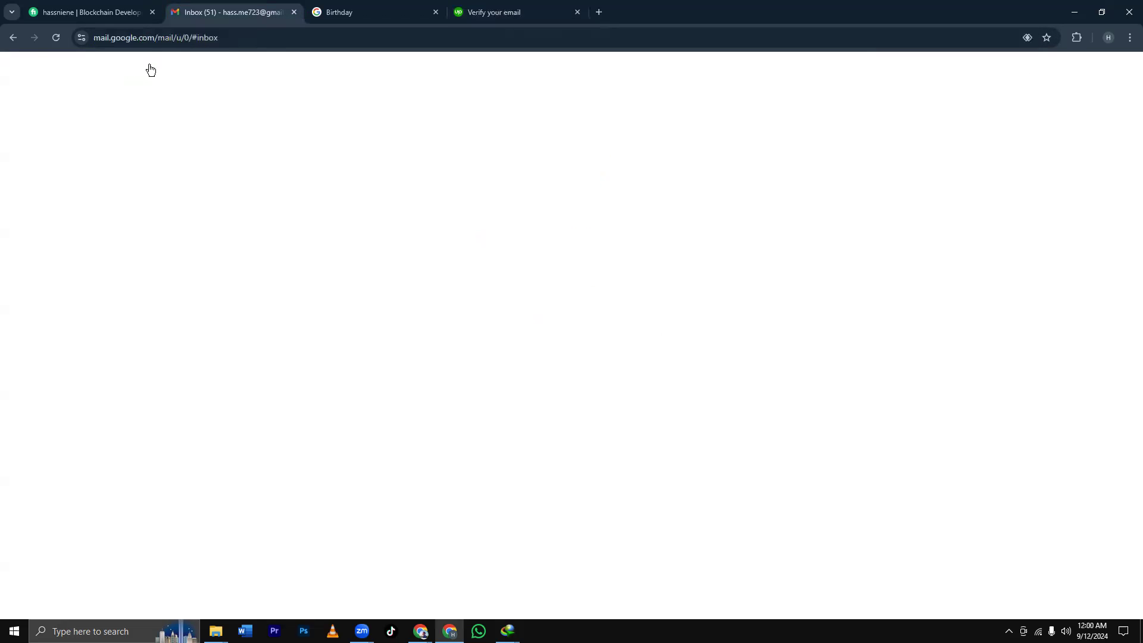
key("F5")
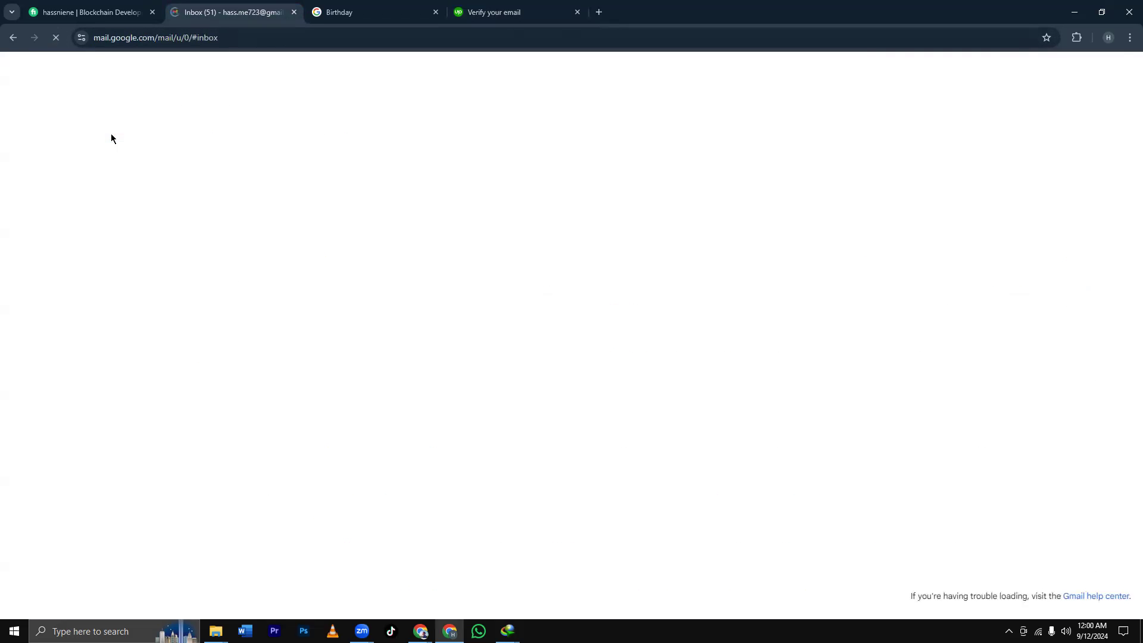
left_click(354, 163)
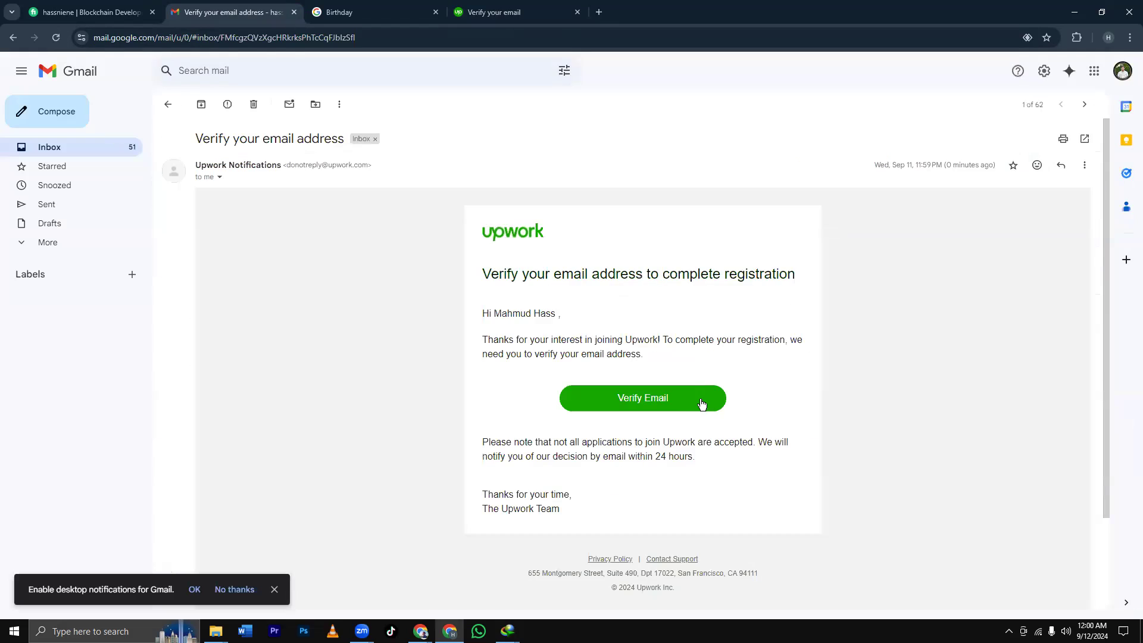
left_click(657, 403)
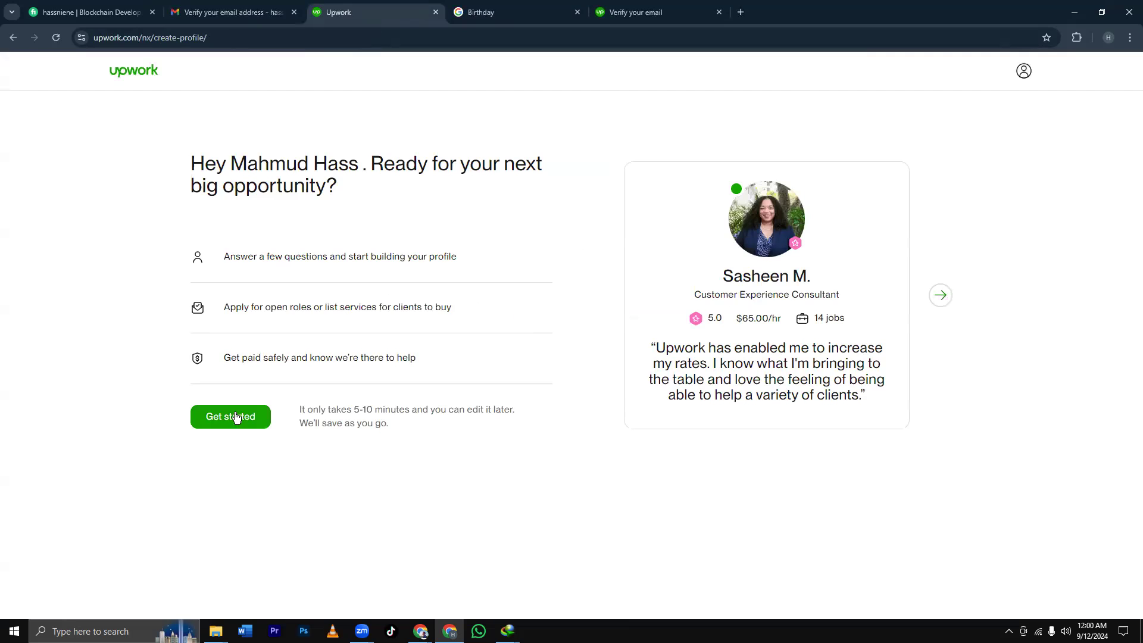
Answer onboarding: some freelancing experience, a freelancing goal, find opportunities myself, and open to contract-to-hire.
left_click(247, 419)
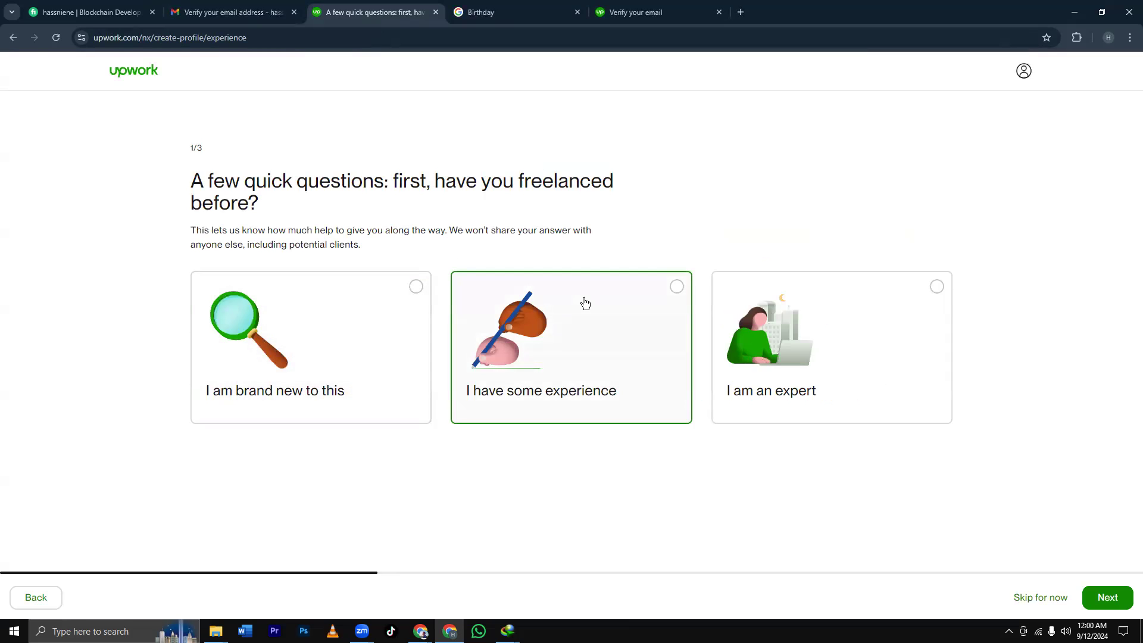
left_click(668, 296)
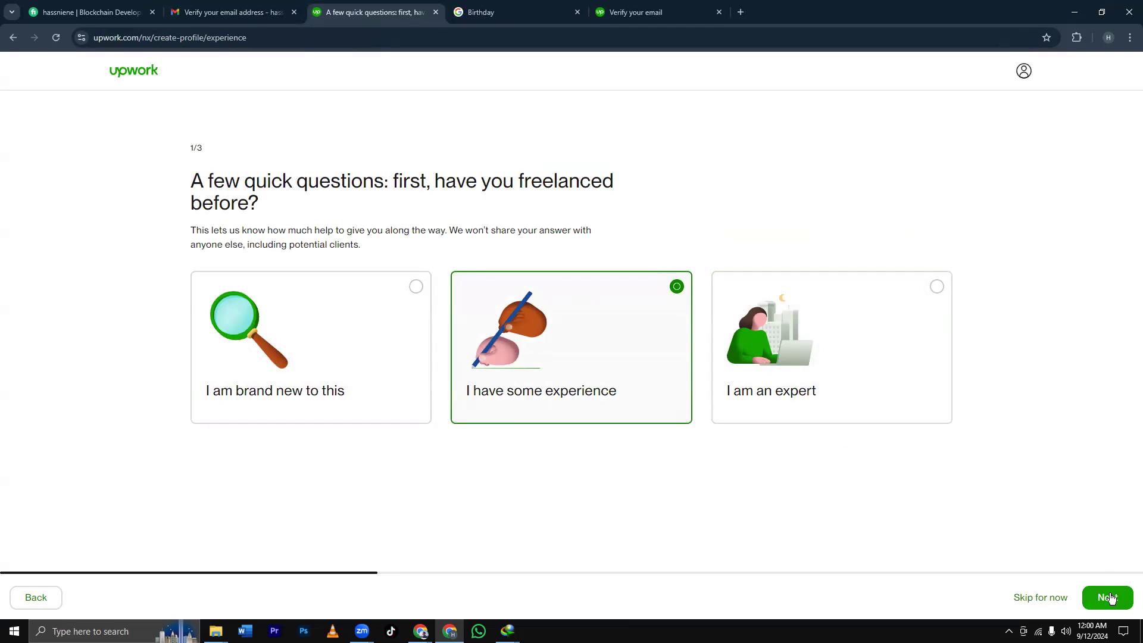
left_click(937, 320)
left_click(1104, 597)
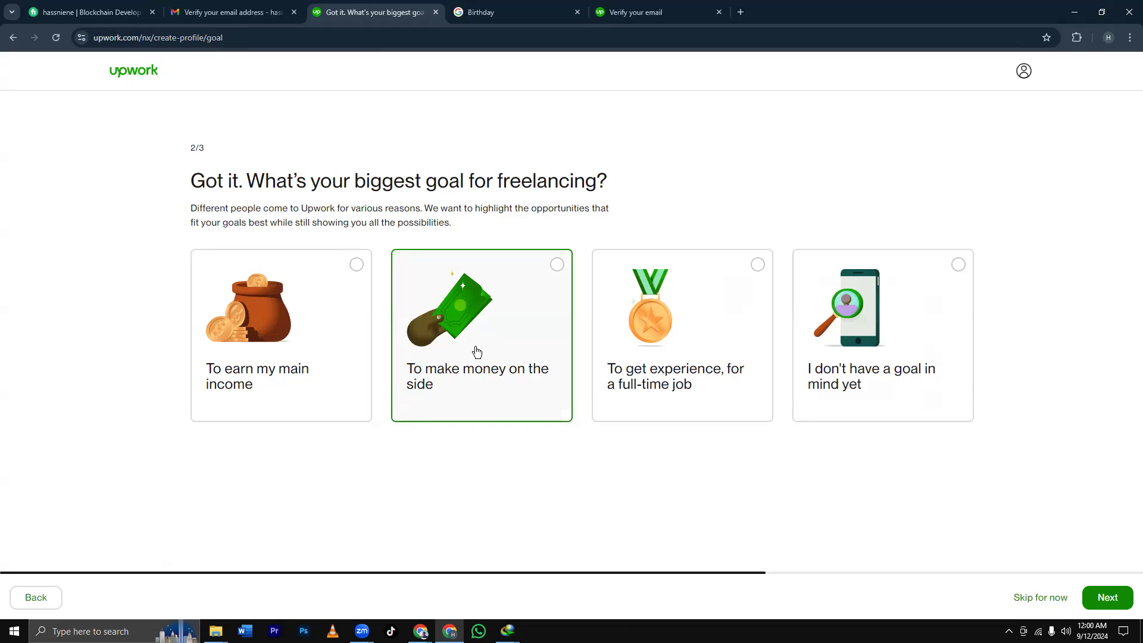
left_click(668, 329)
left_click(1096, 589)
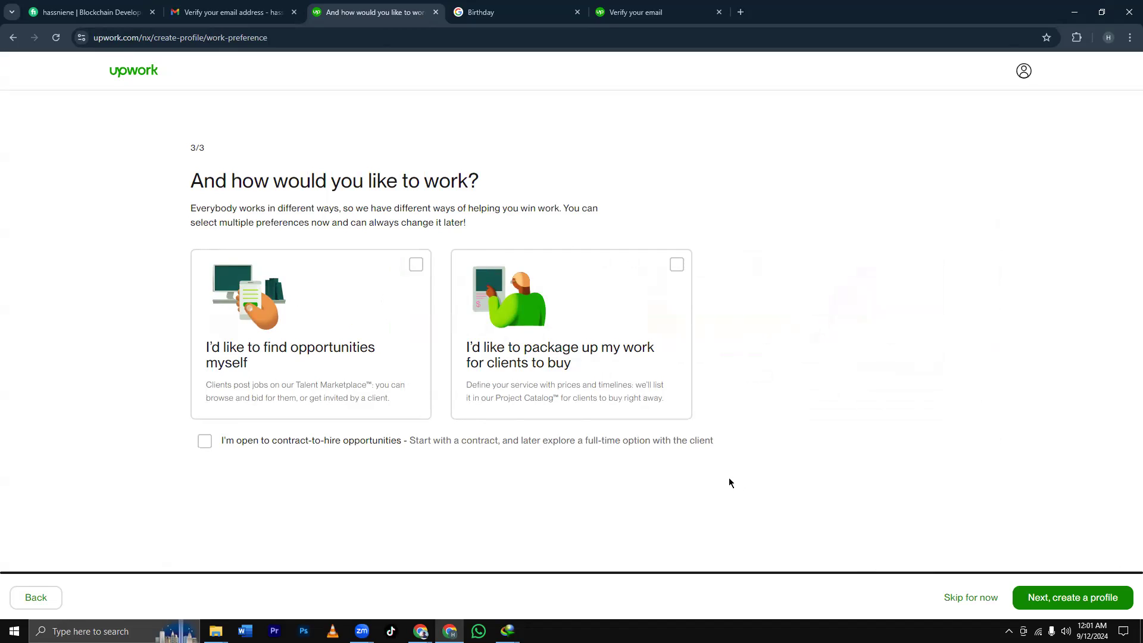
left_click(290, 343)
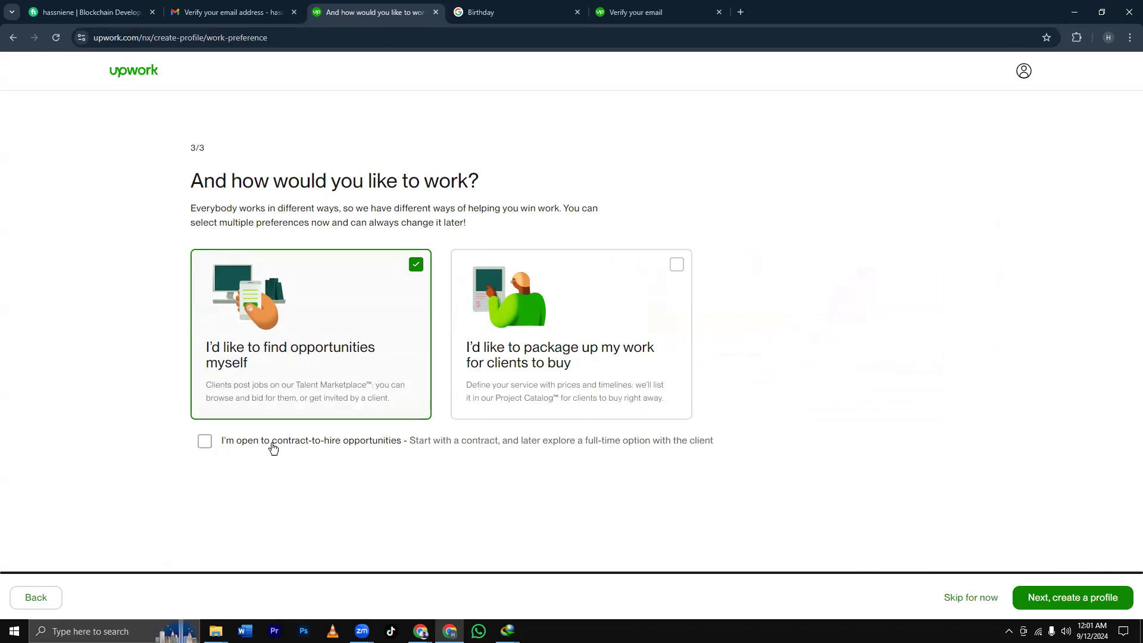
left_click(394, 447)
left_click(1096, 611)
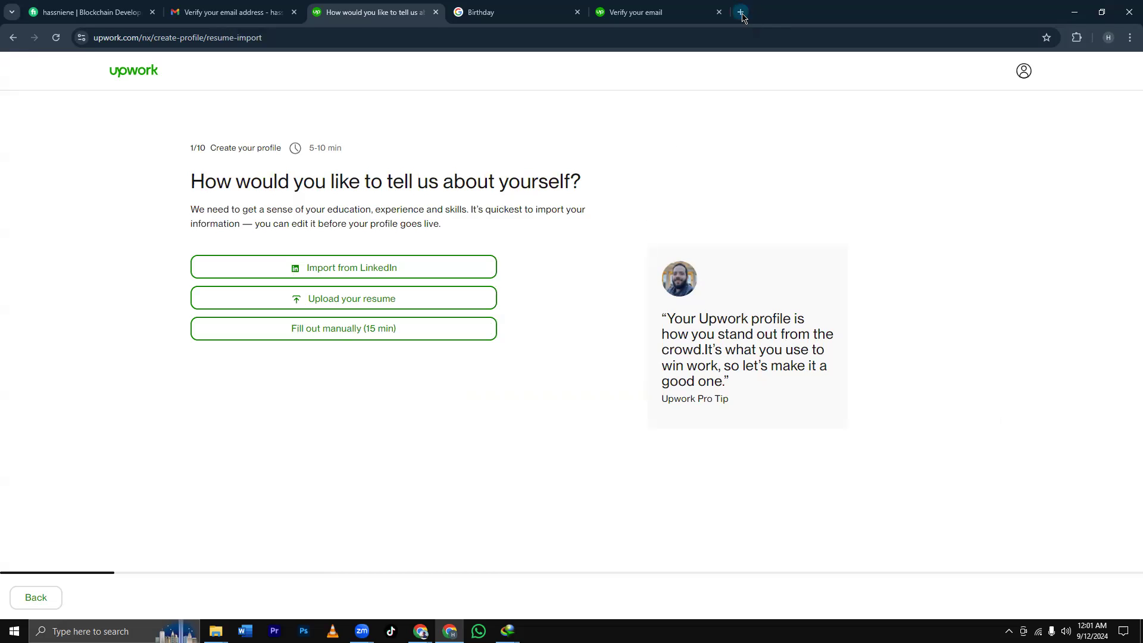
Bring the new-tab Chrome window forward, search 'linkedin', and open the LinkedIn: Log In or Sign Up result.
left_click(741, 12)
key("super+Down")
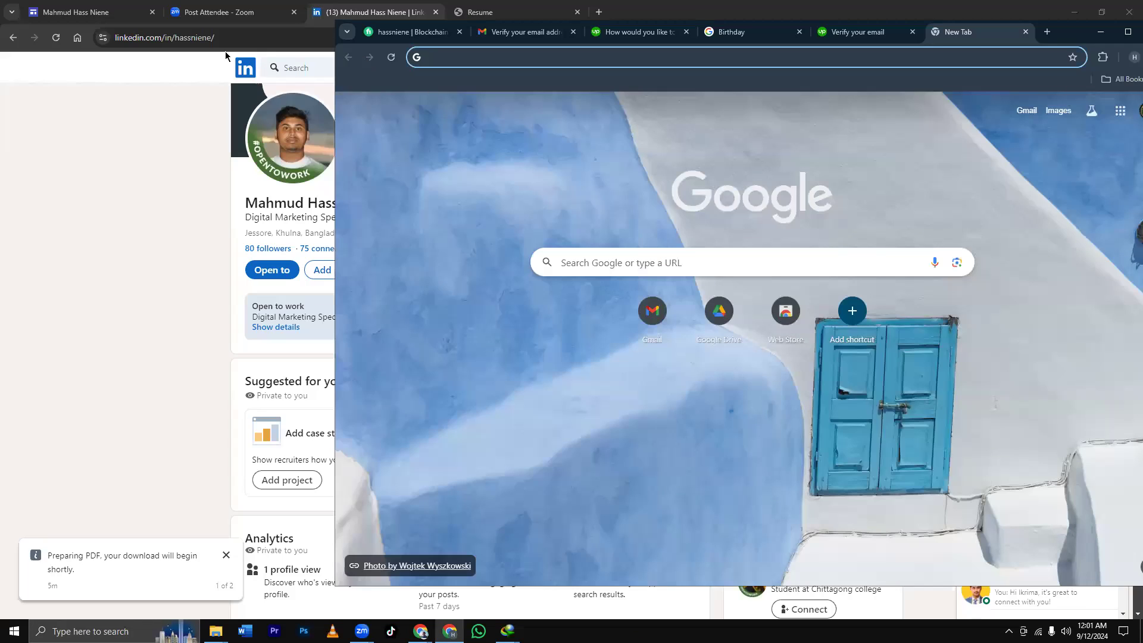
left_click(228, 57)
left_click(754, 79)
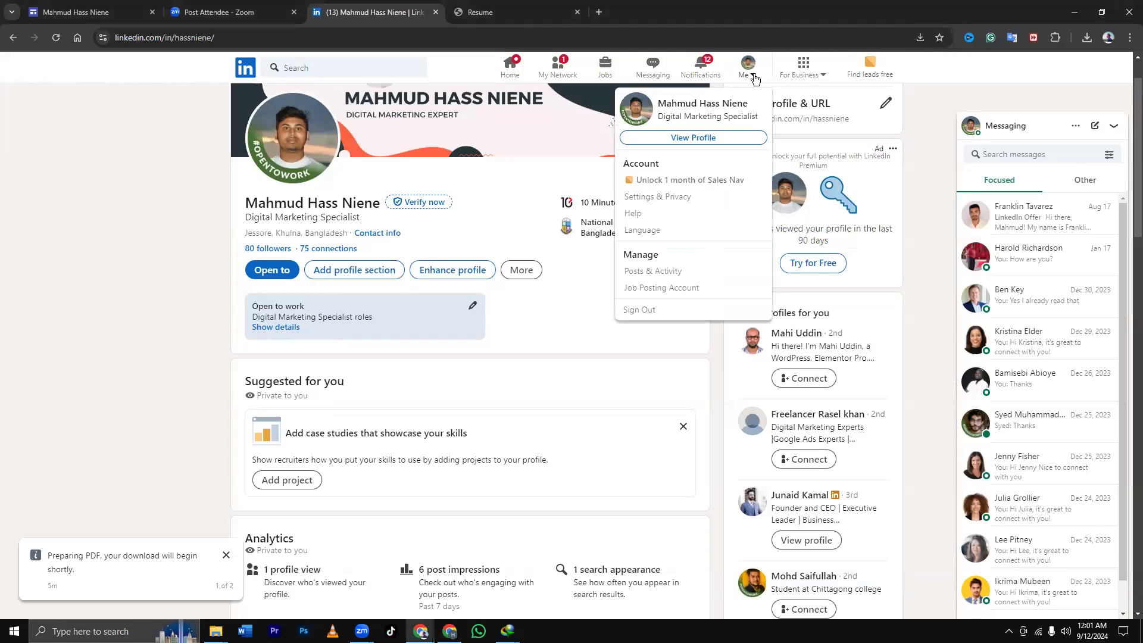
key("super+Down")
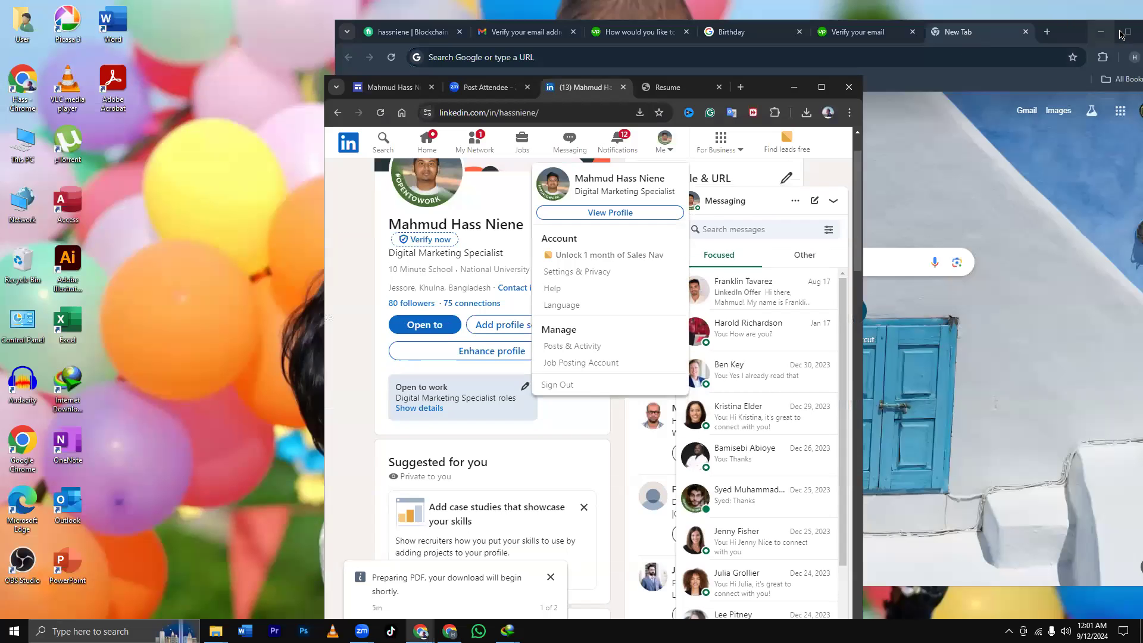
left_click(1129, 31)
left_click(447, 43)
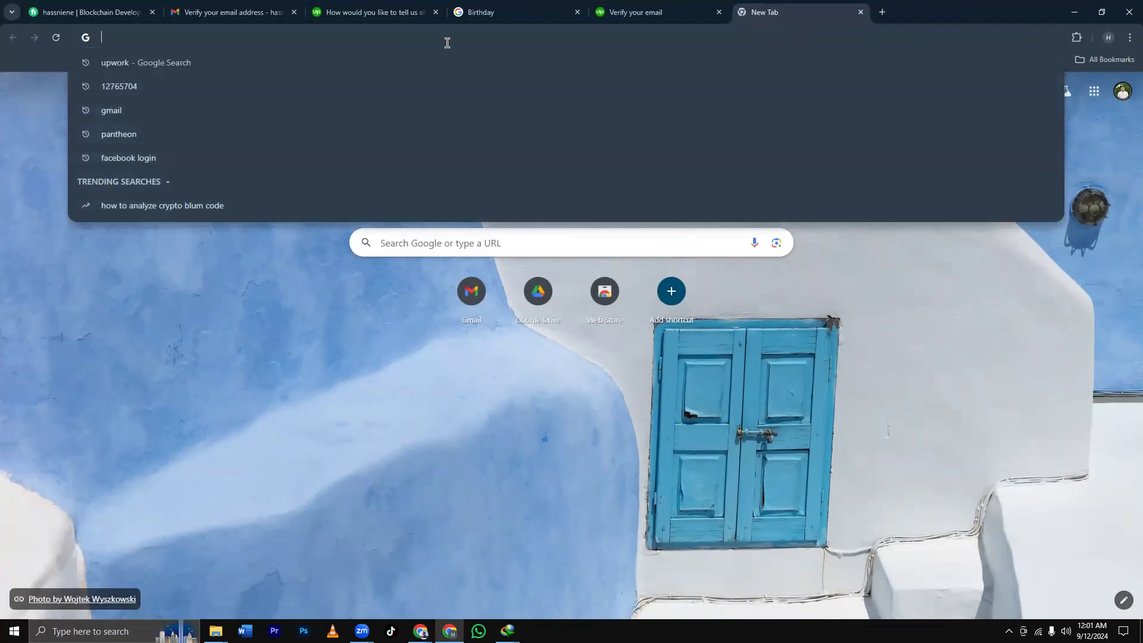
type("li")
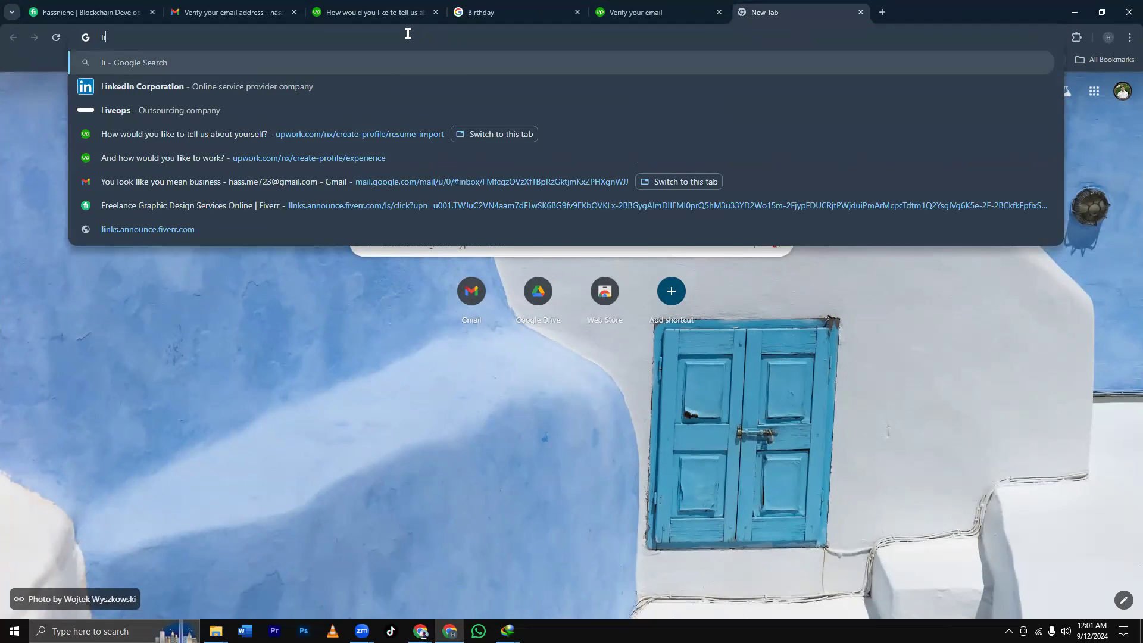
type("nkedin")
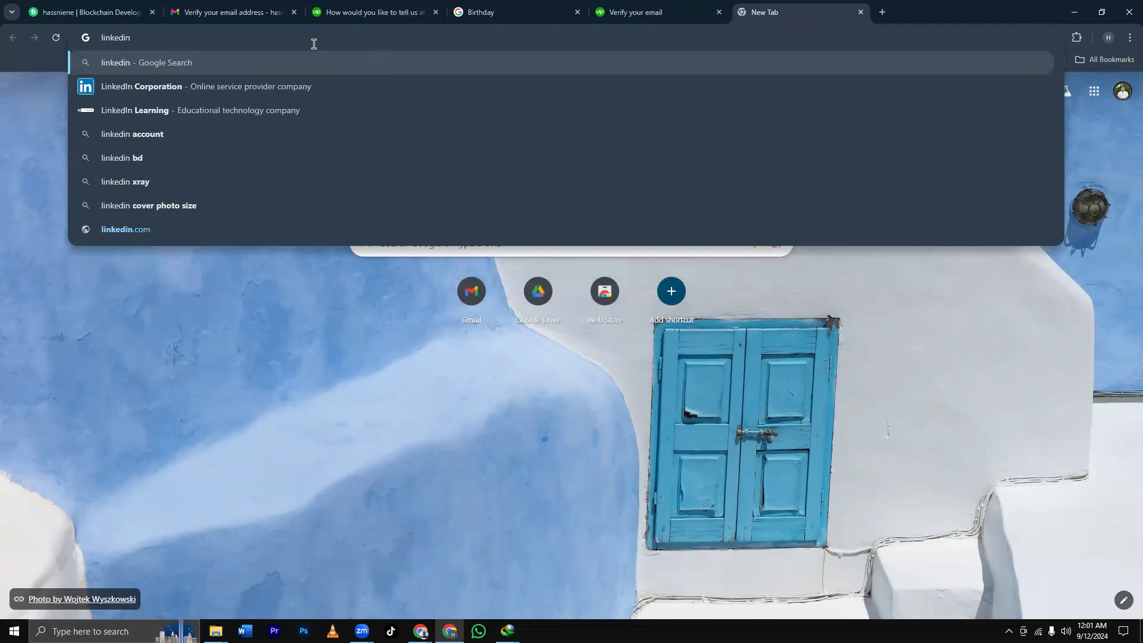
key("Return")
left_click(200, 339)
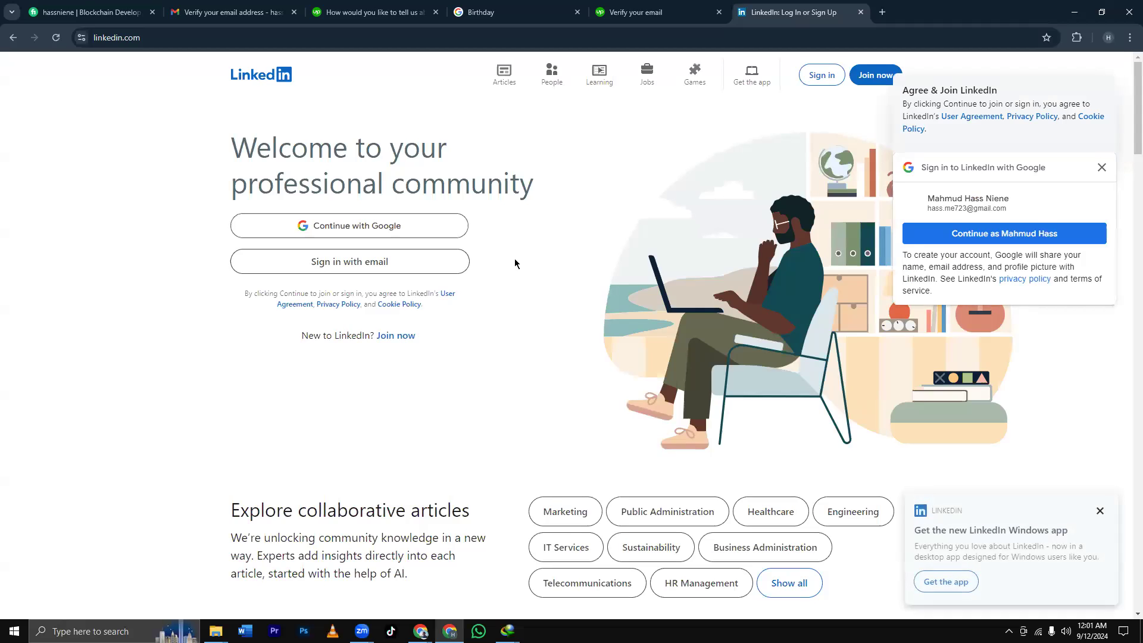
Open LinkedIn's sign-in form and enter the account e-mail, clearing a first password attempt.
left_click(1102, 168)
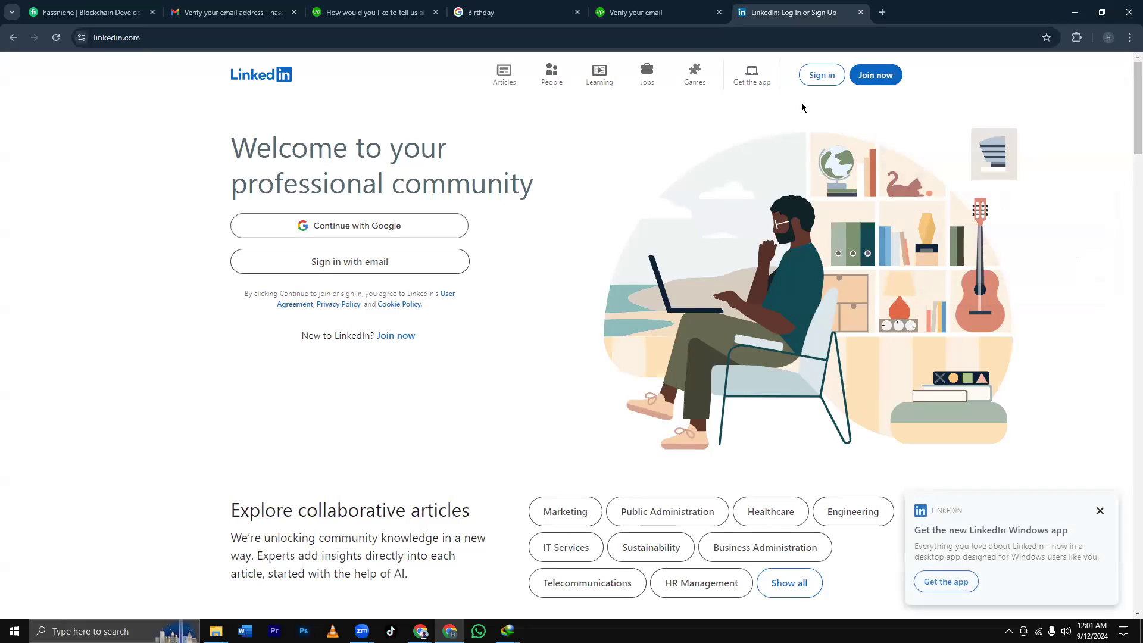
left_click(819, 77)
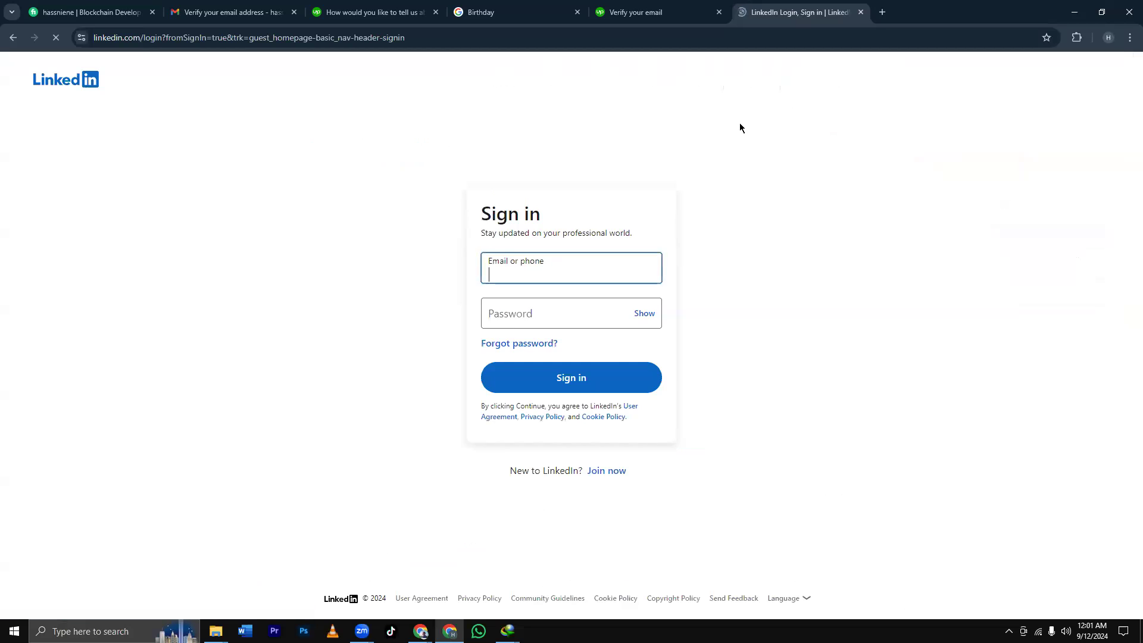
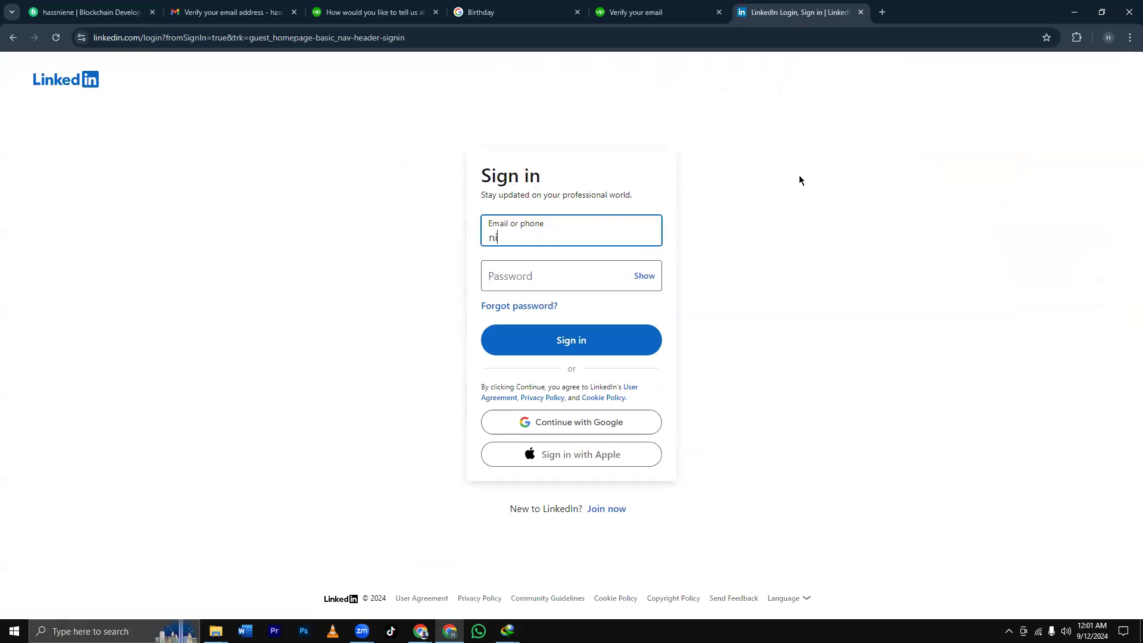
left_click(567, 268)
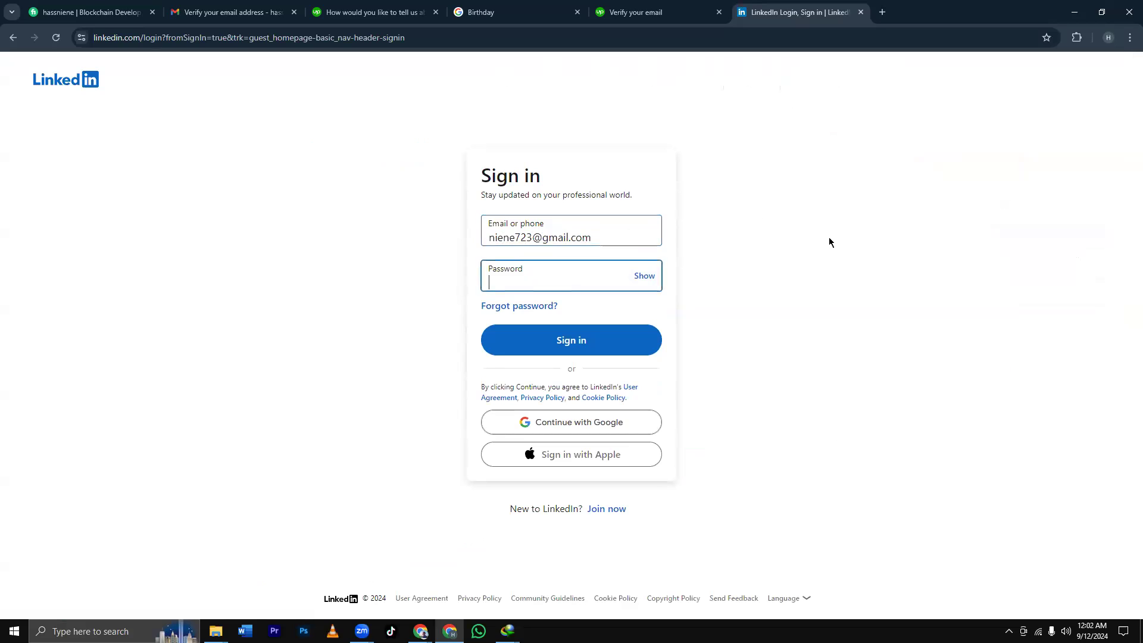
type("••••••••")
key("ctrl+a")
key("BackSpace")
Re-enter the account password and submit the sign-in, which is rejected as wrong email or password.
left_click(381, 12)
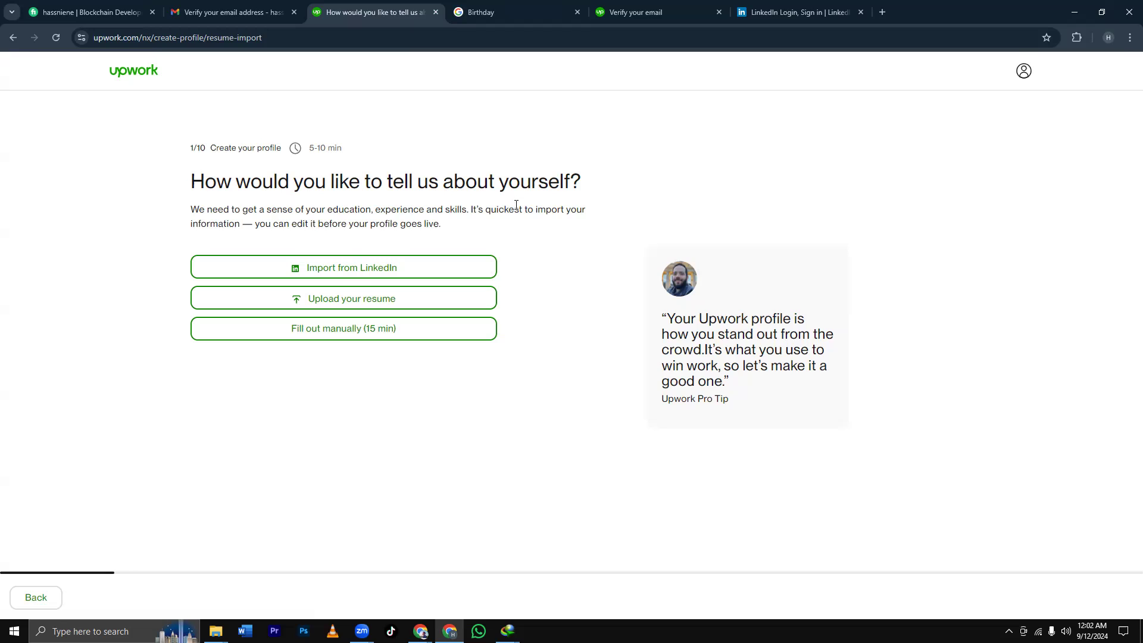
left_click(766, 13)
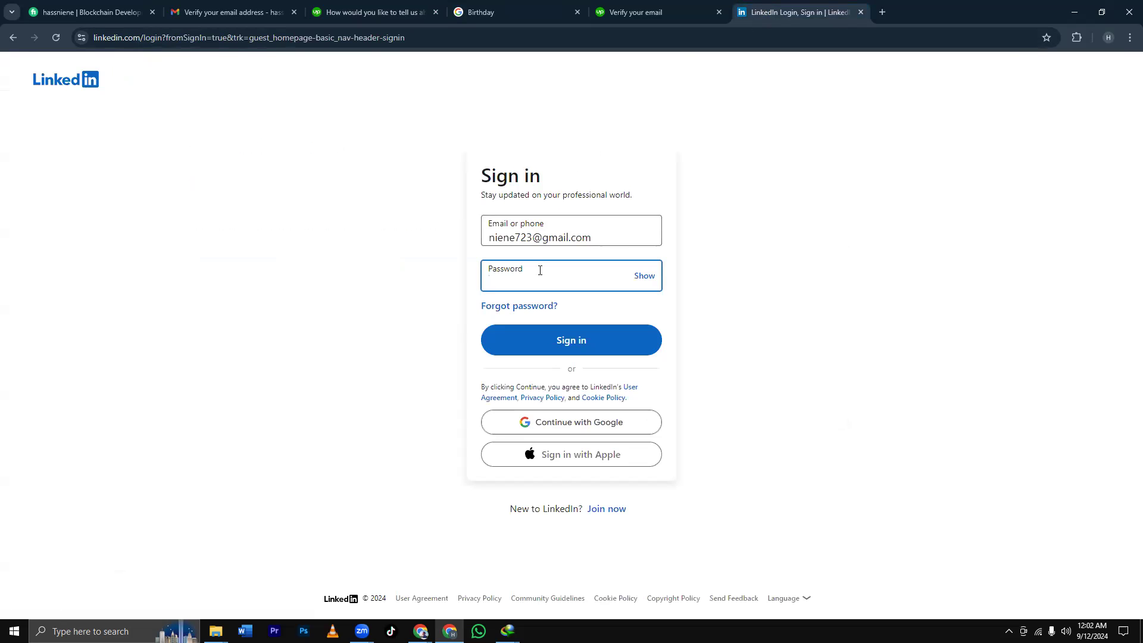
type("*************")
left_click(602, 339)
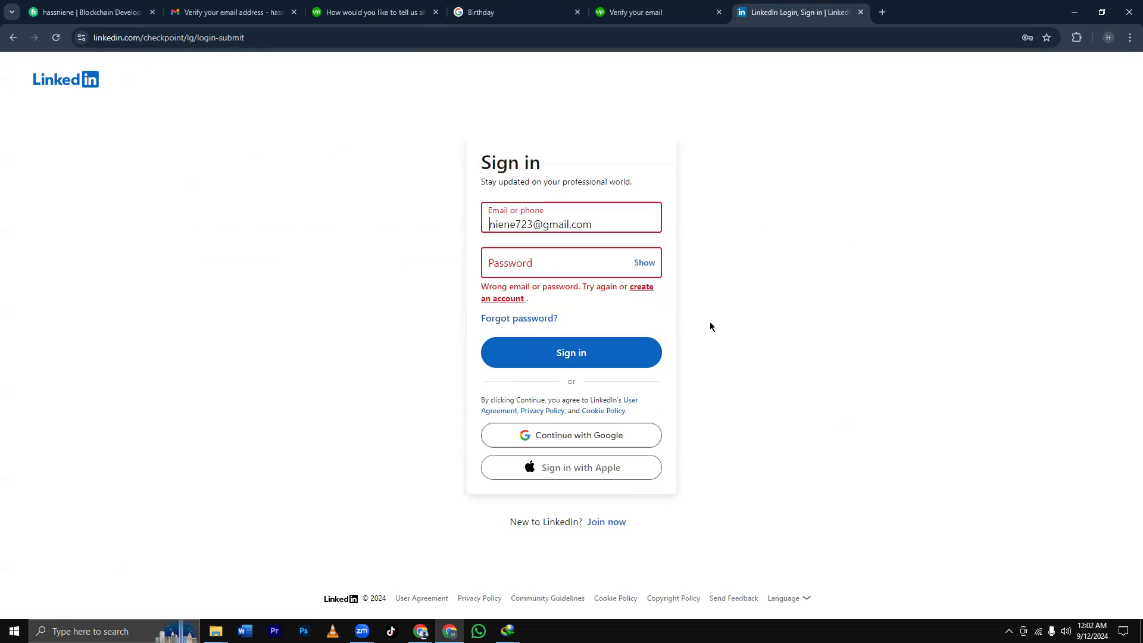
left_click(550, 318)
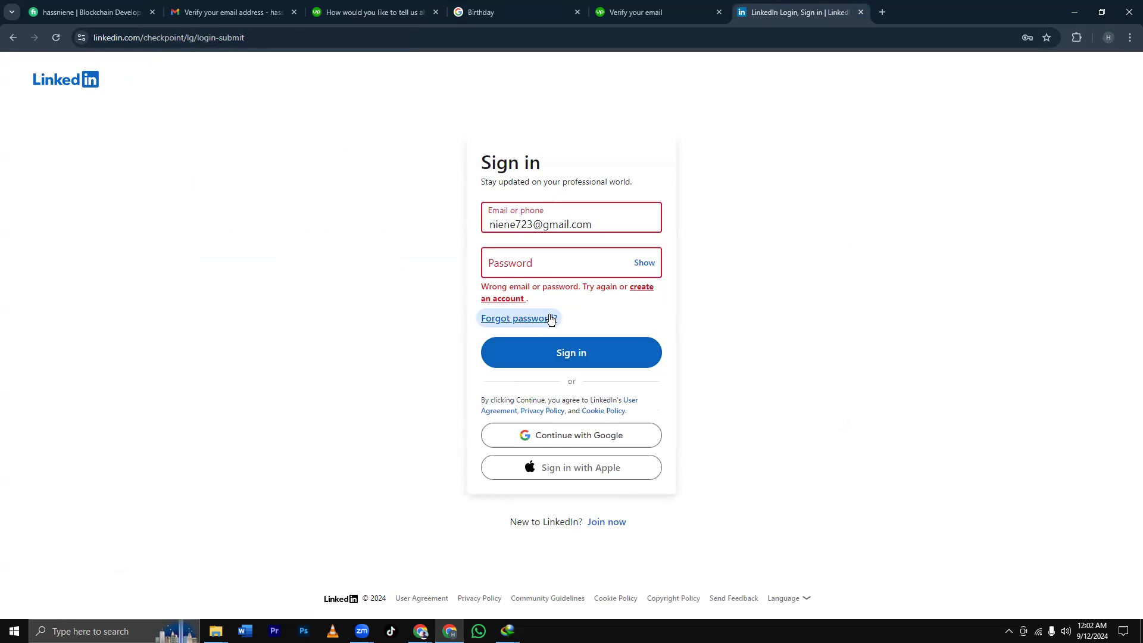
double_click(963, 6)
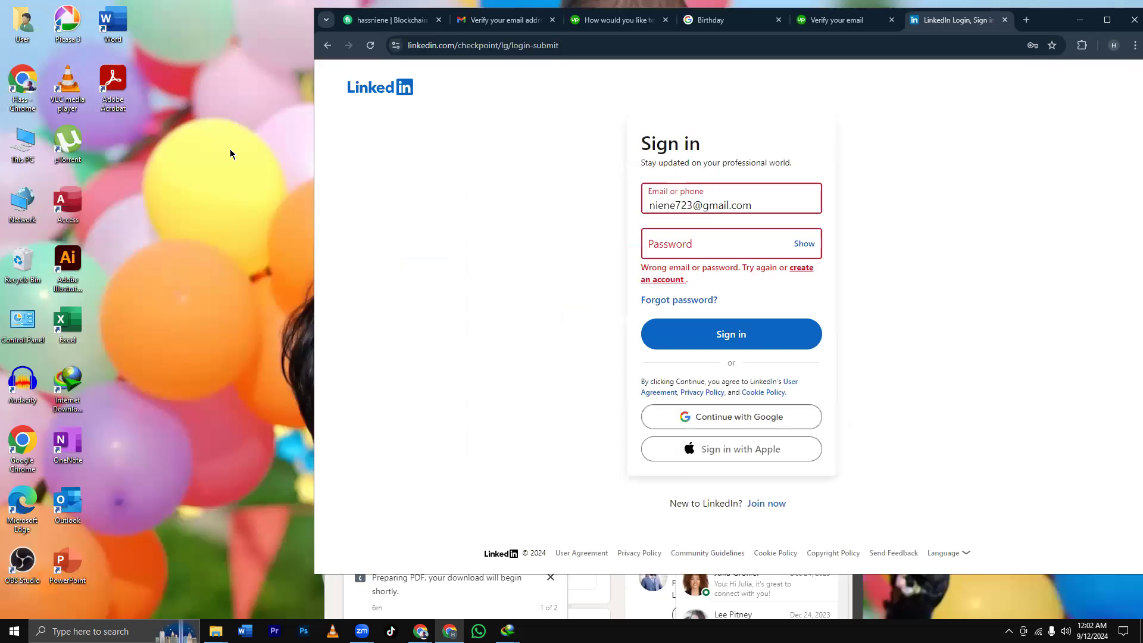
key("super+e")
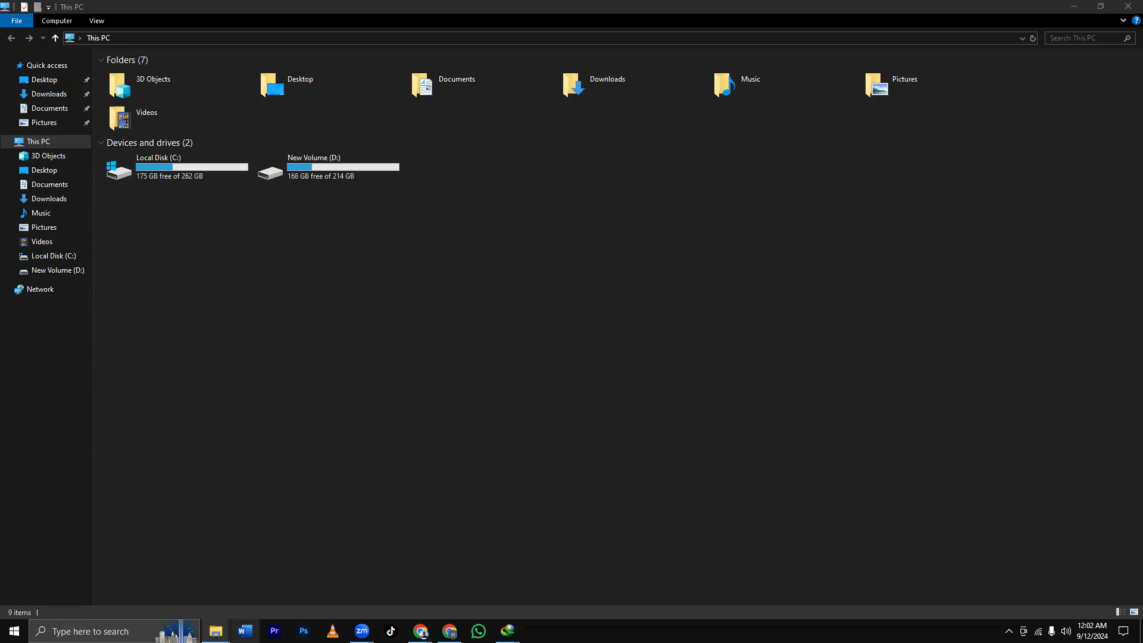
left_click(776, 302)
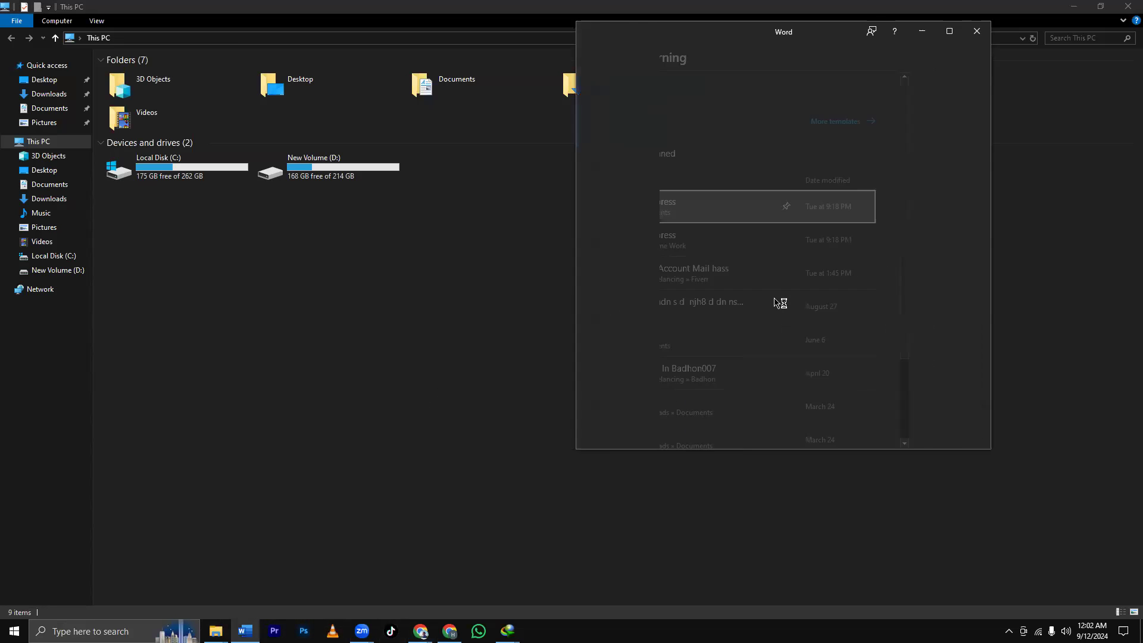
left_click(975, 33)
left_click(1100, 6)
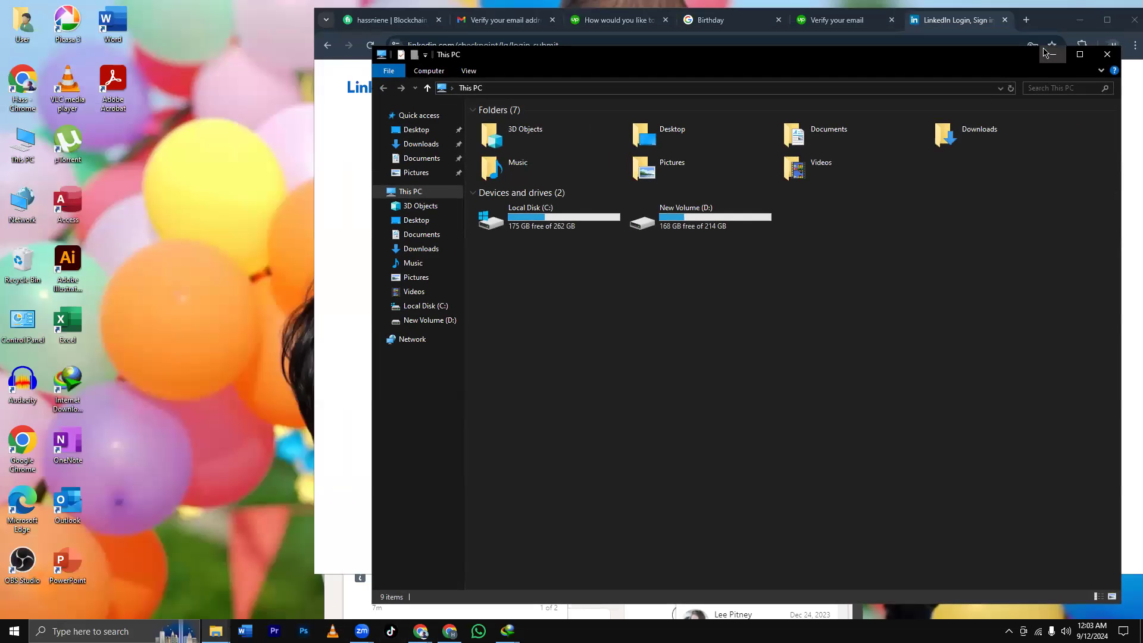
left_click(1051, 54)
left_click(1107, 19)
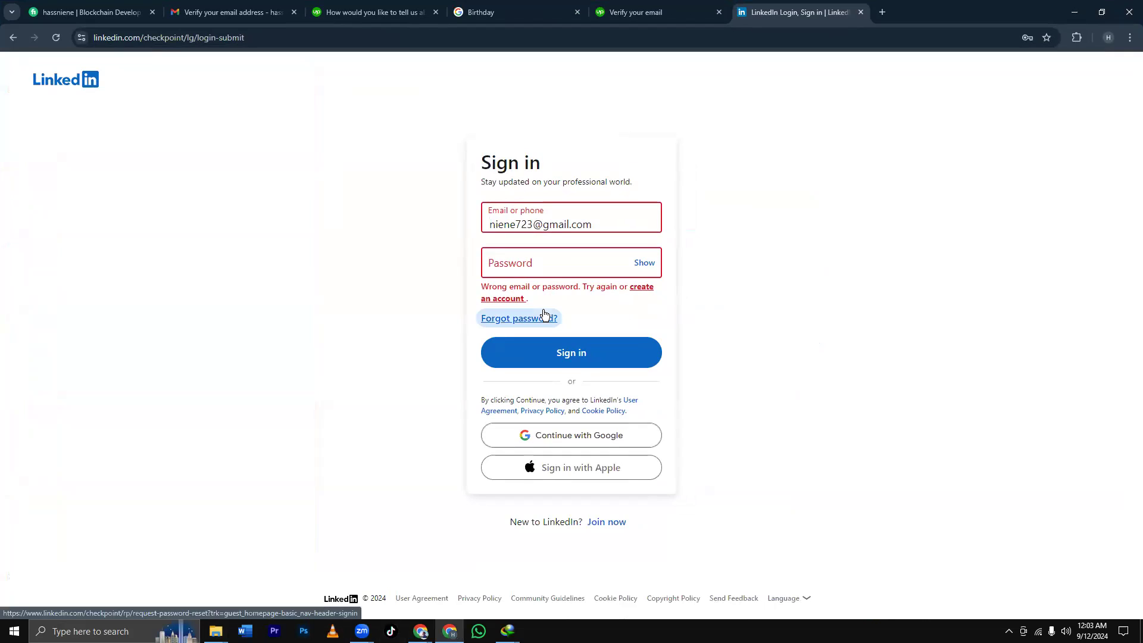
left_click(544, 317)
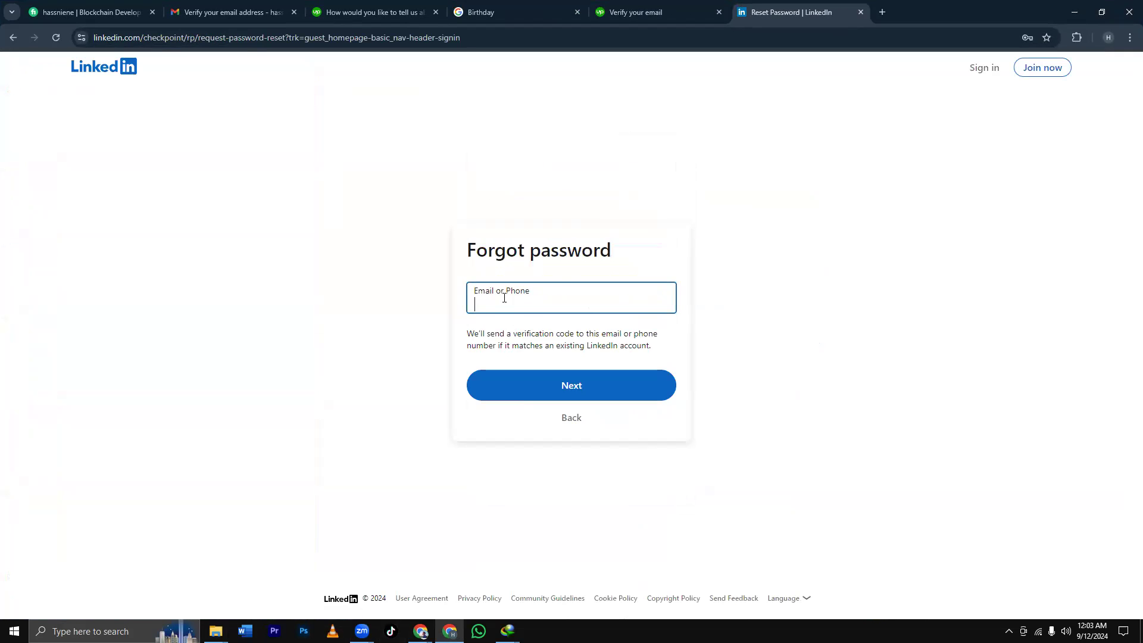
Enter the account's phone number on the Forgot password page and submit it.
left_click(549, 391)
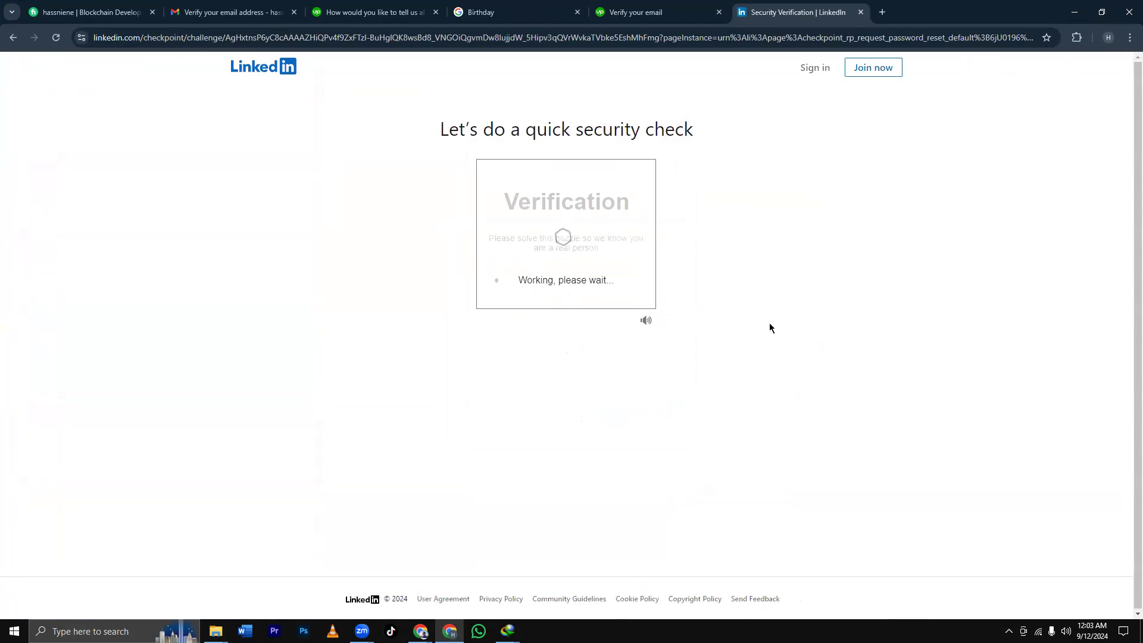
Solve the captcha by picking the upright cat, animal and dog images in each grid.
key("Return")
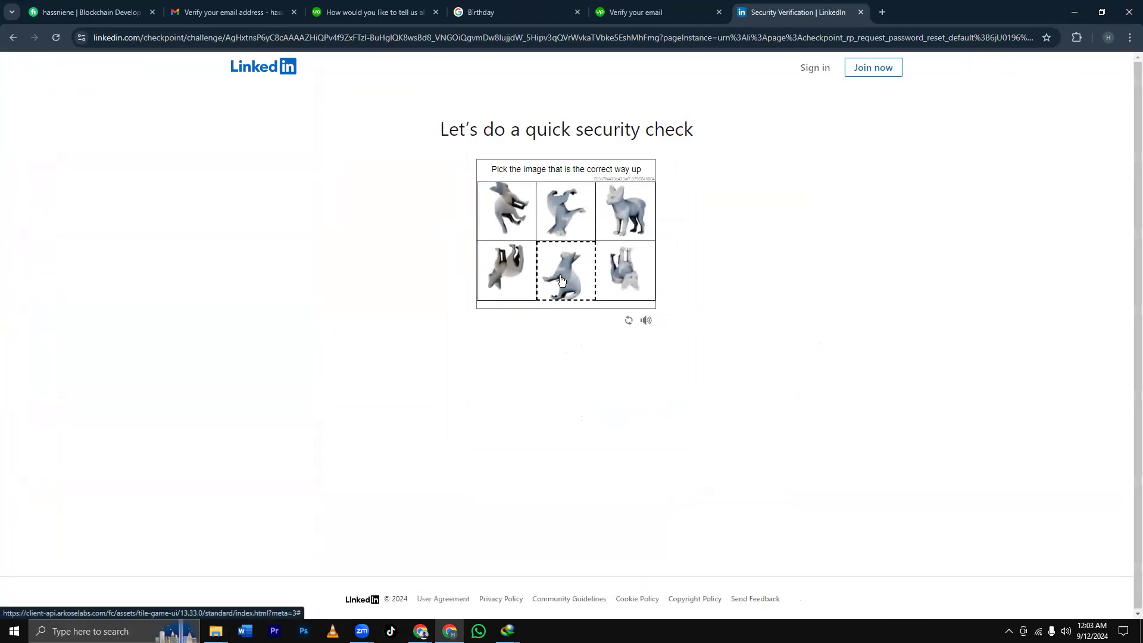
left_click(625, 211)
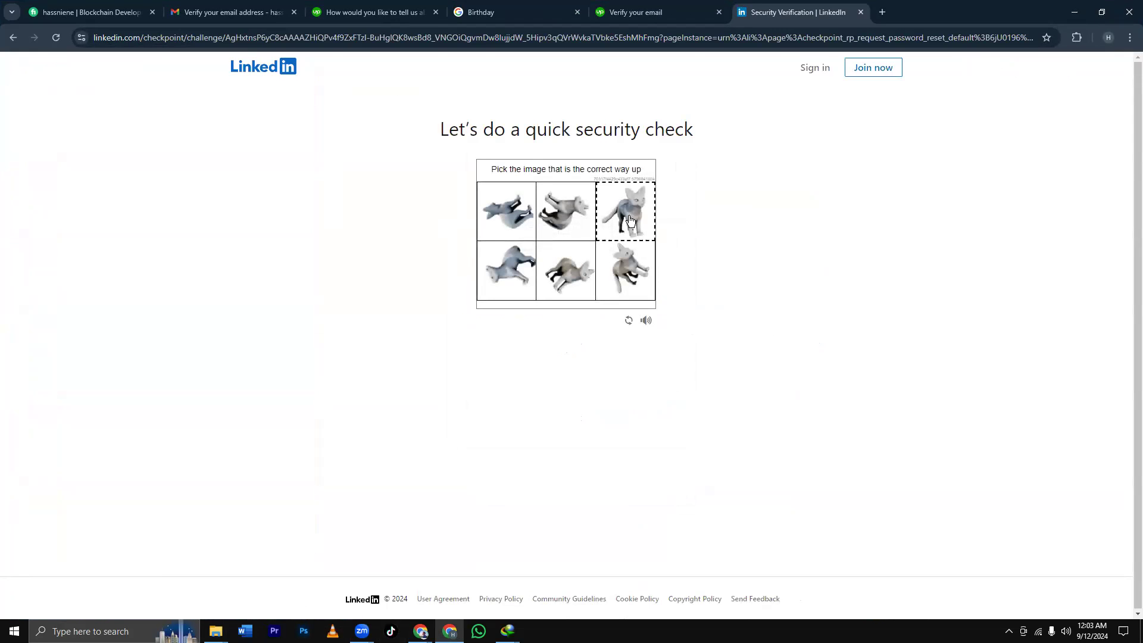
left_click(631, 221)
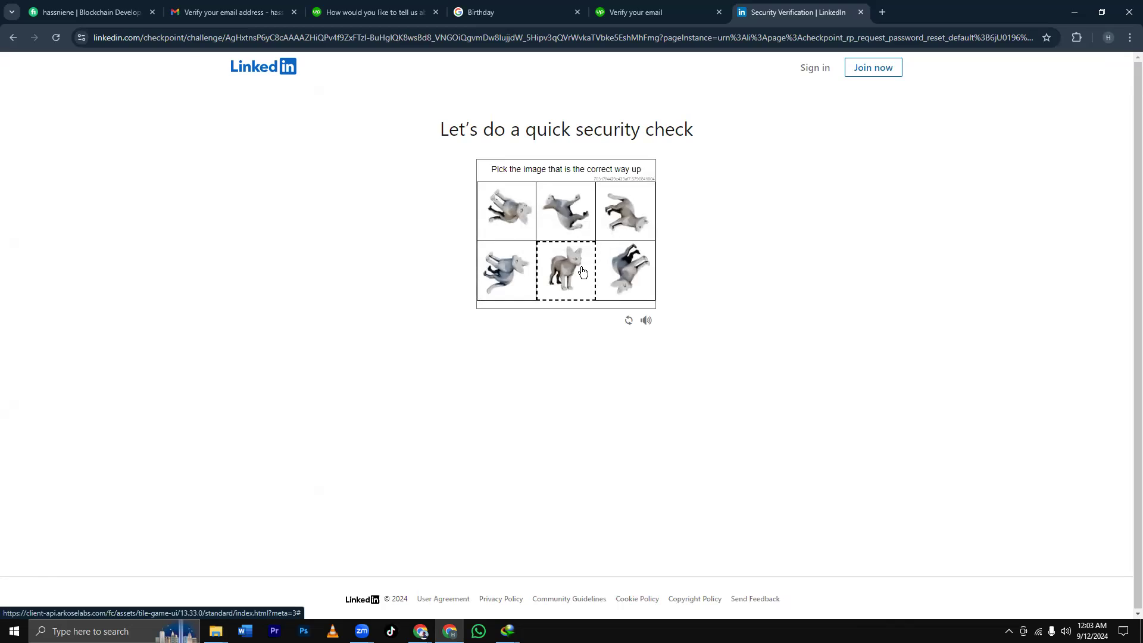
left_click(565, 271)
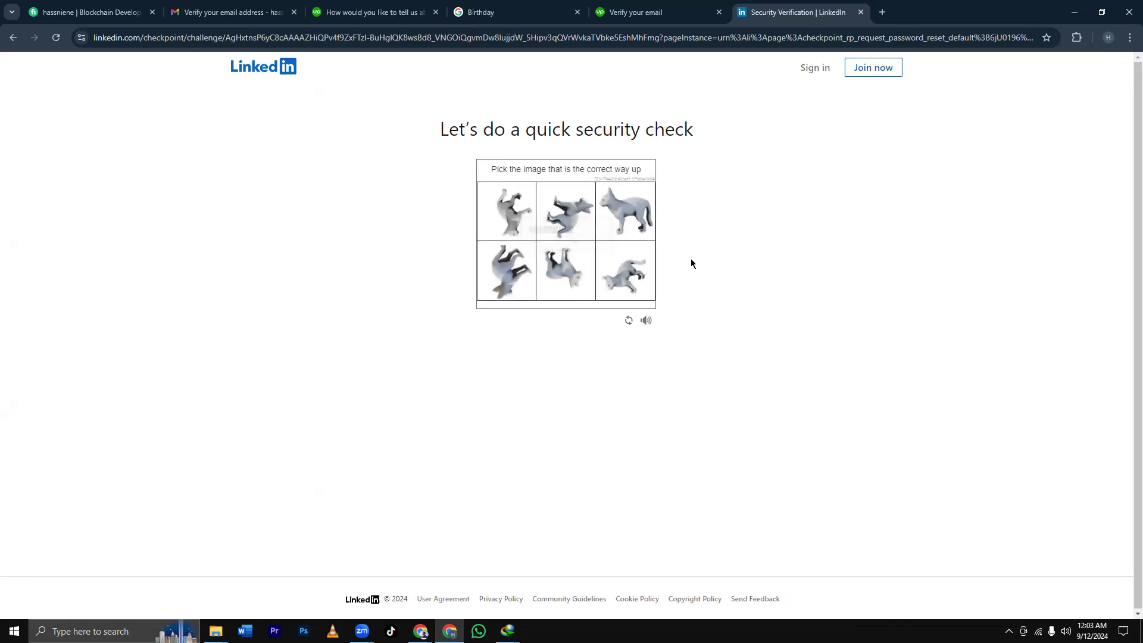
left_click(633, 231)
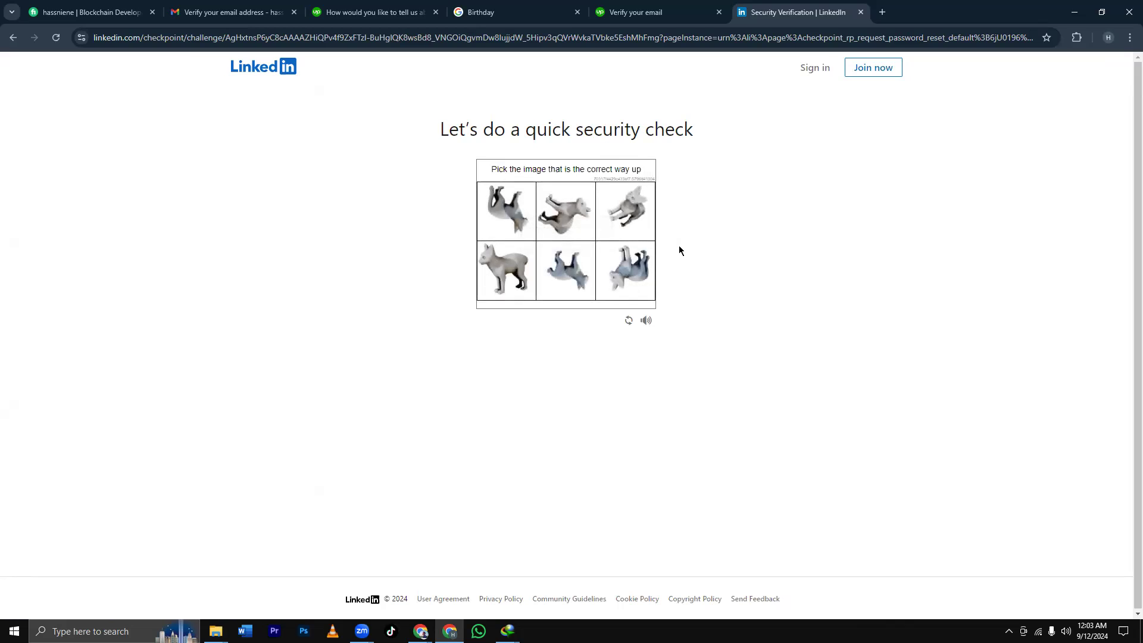
left_click(502, 276)
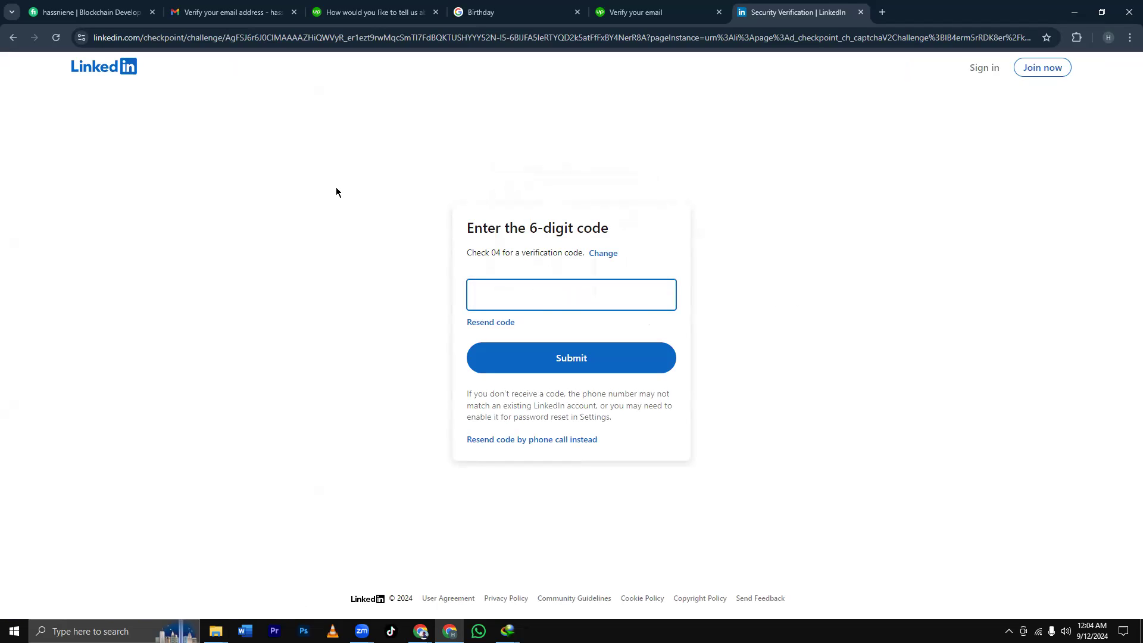
Upload Profile.pdf from the Downloads folder as the Upwork resume and continue.
left_click(359, 13)
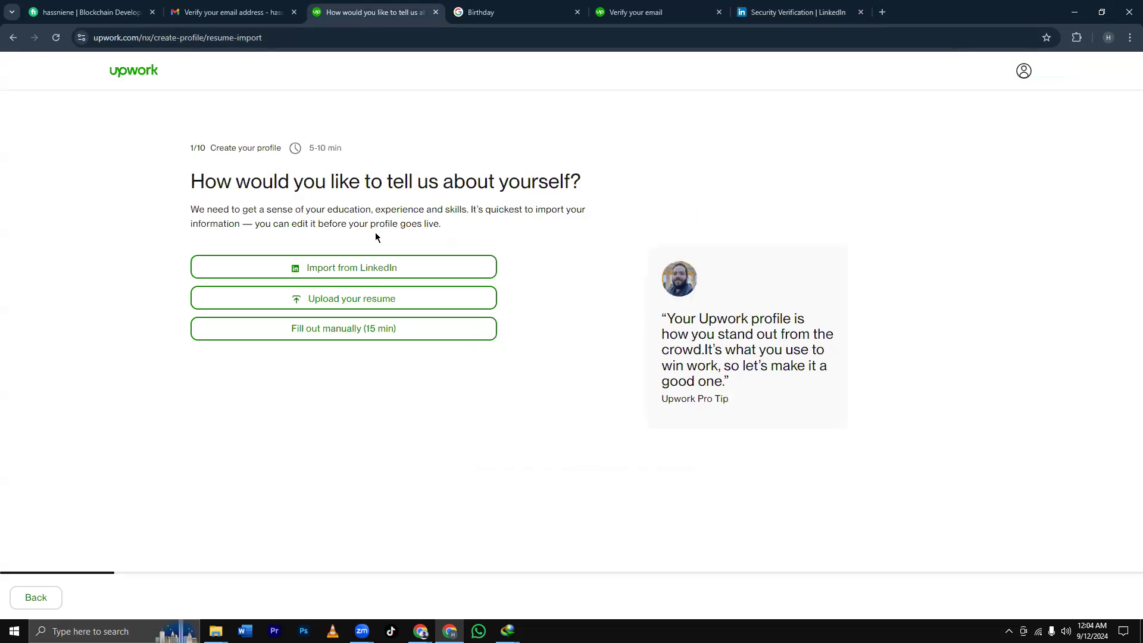
left_click(365, 306)
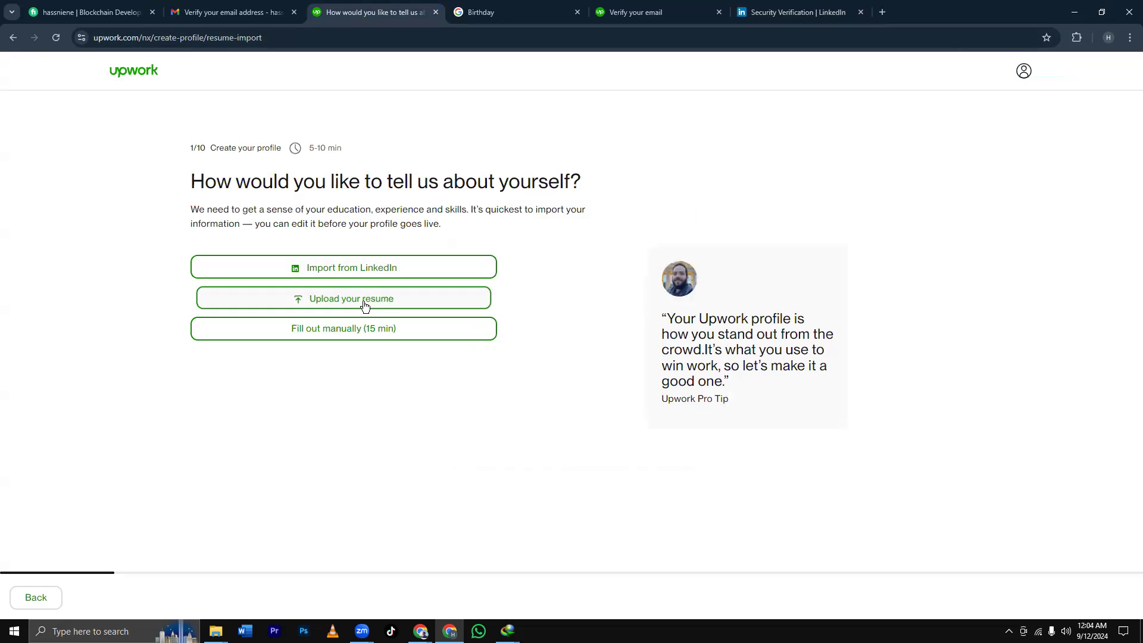
left_click(504, 291)
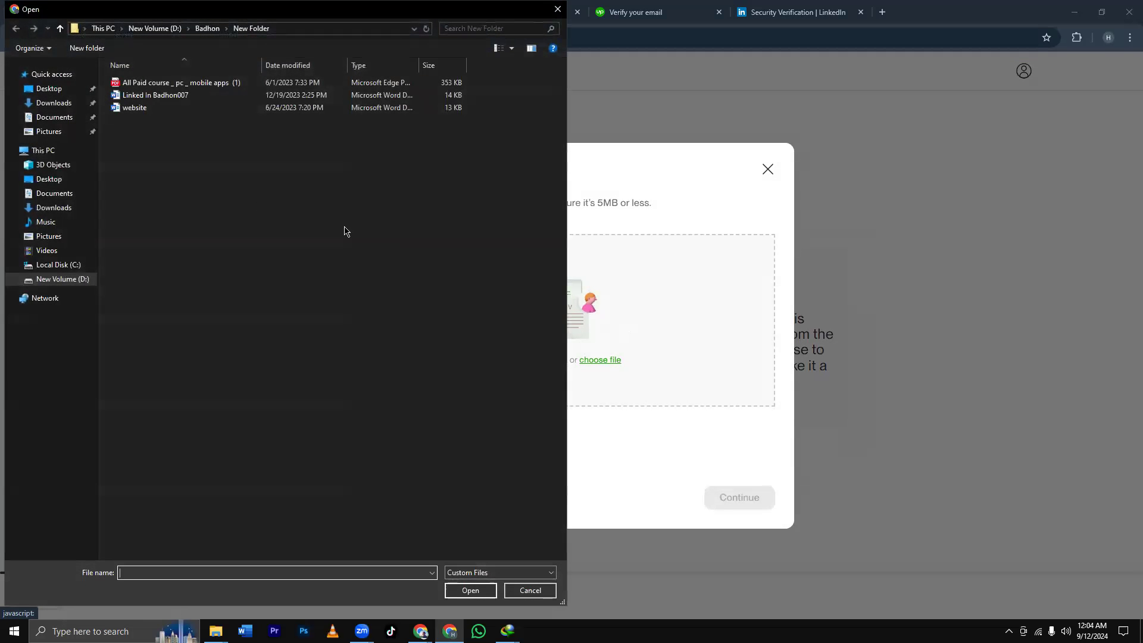
left_click(60, 208)
left_click(205, 112)
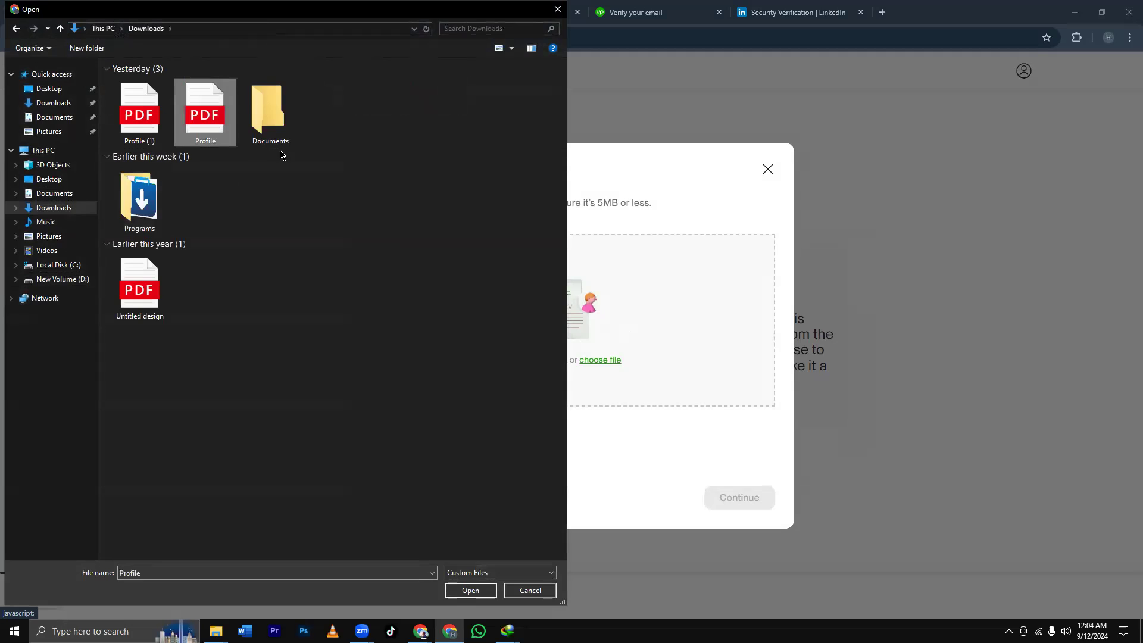
left_click(471, 590)
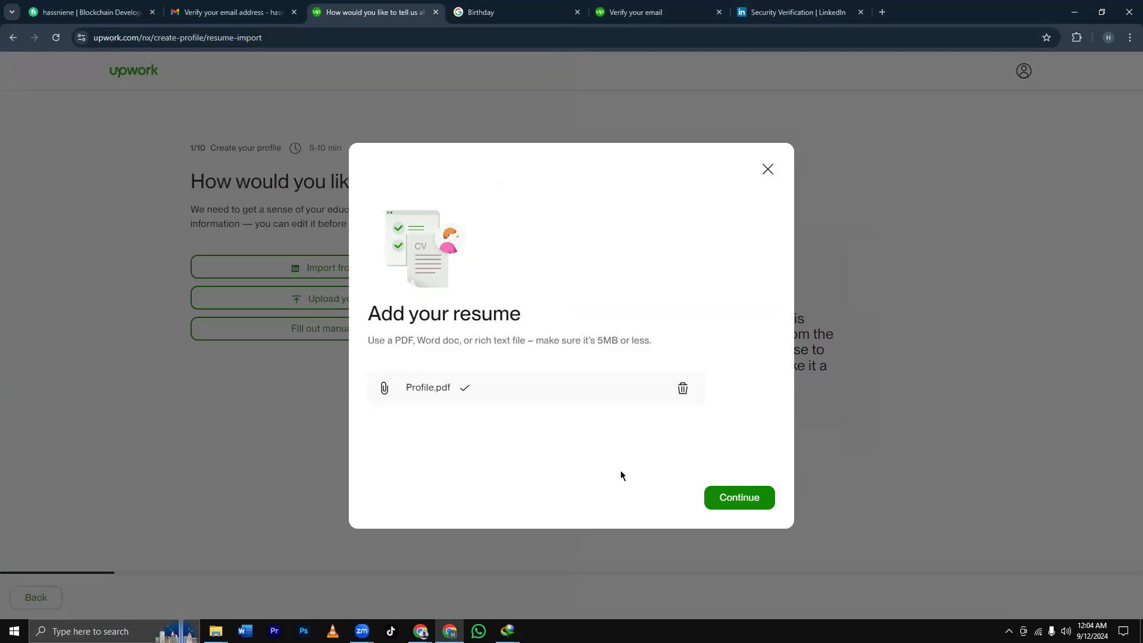
left_click(717, 496)
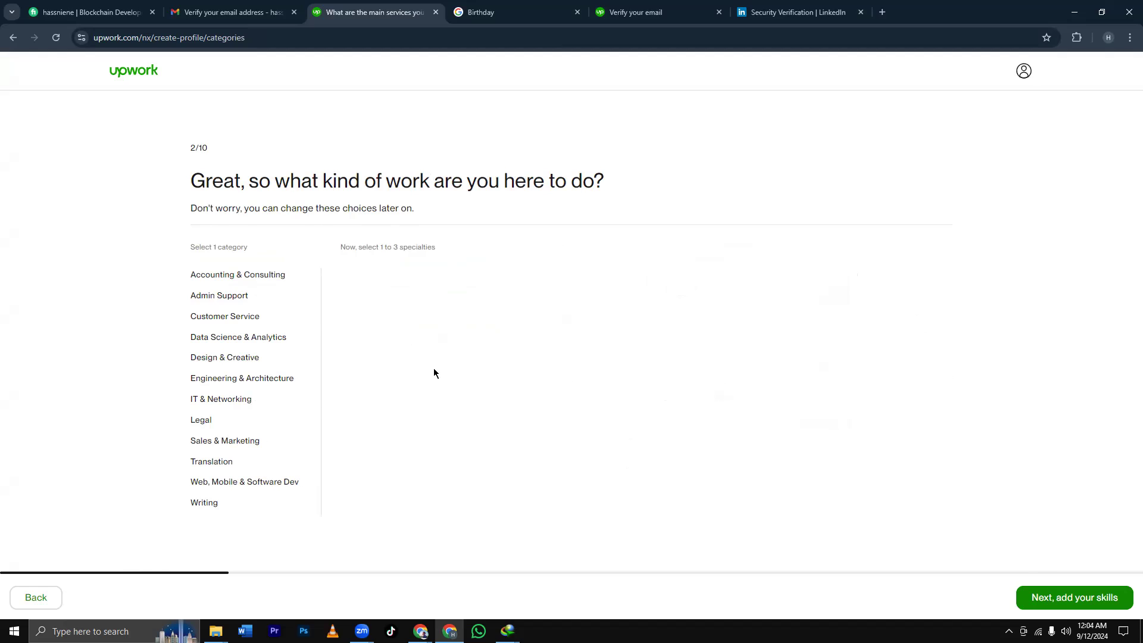
Under Sales & Marketing, tick Digital Marketing and Marketing, PR & Brand Strategy, dropping Lead Generation, and continue.
left_click(1050, 593)
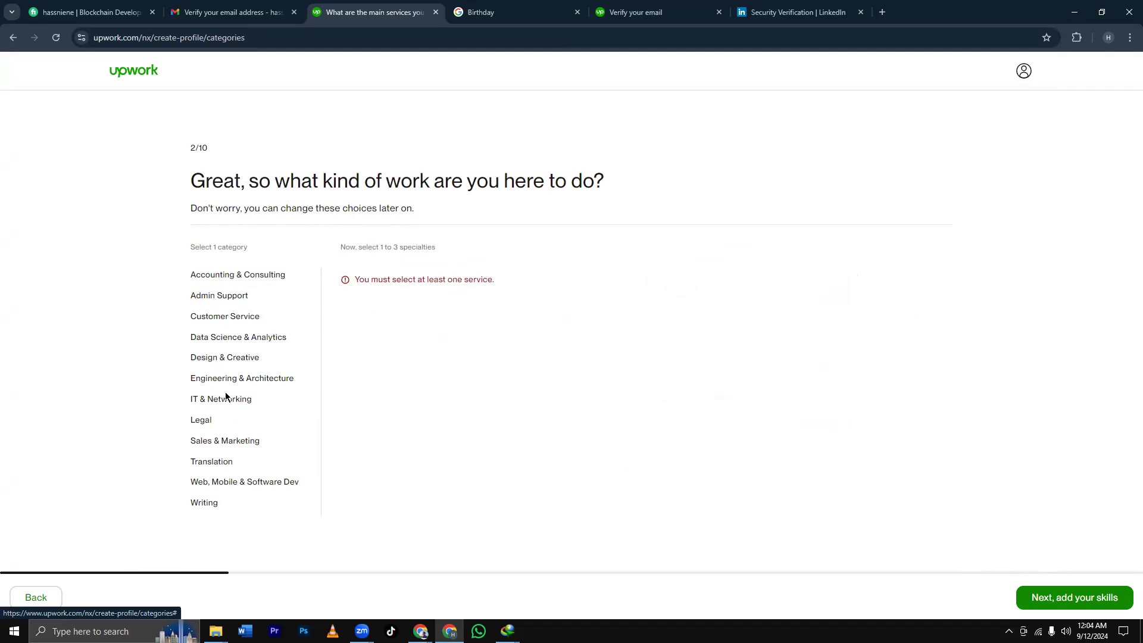
left_click(225, 442)
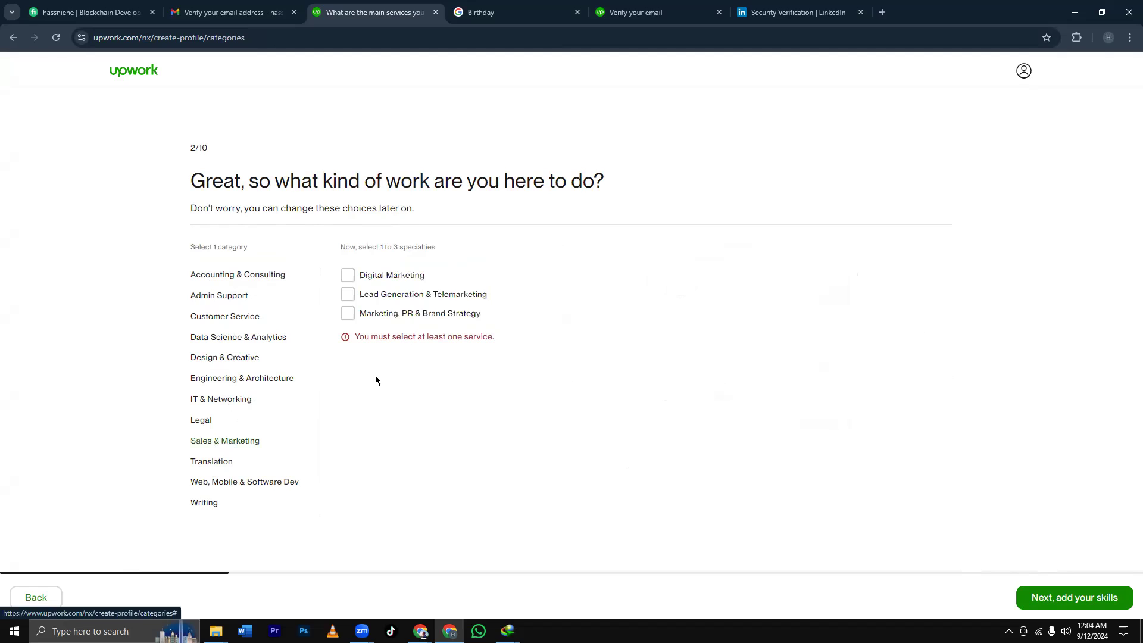
left_click(349, 278)
left_click(348, 296)
left_click(348, 314)
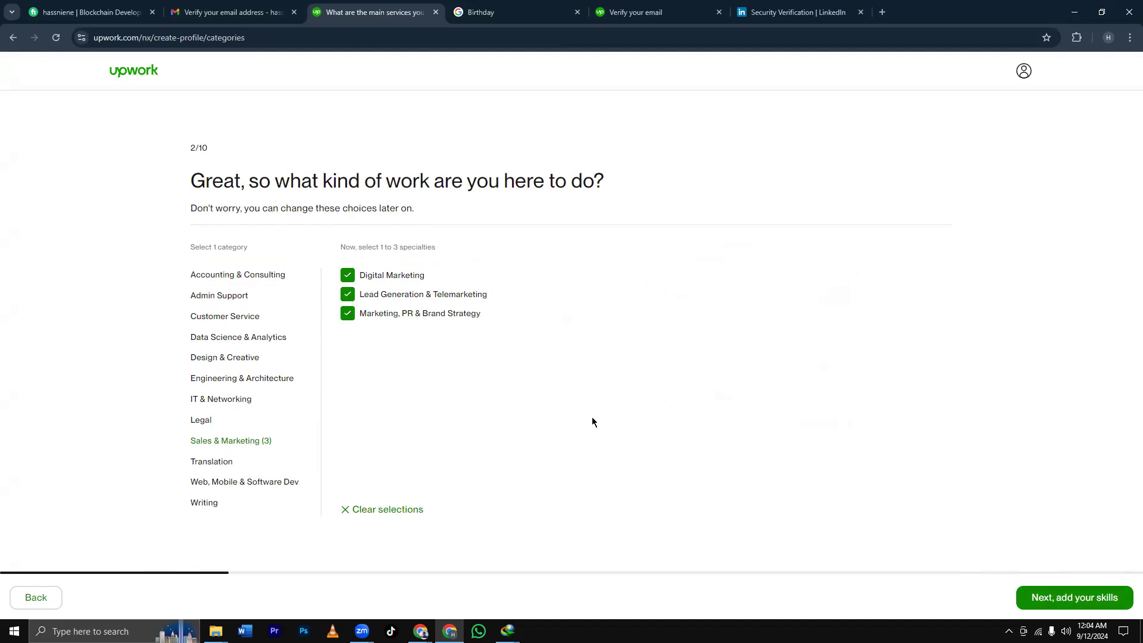
left_click(348, 295)
left_click(1081, 597)
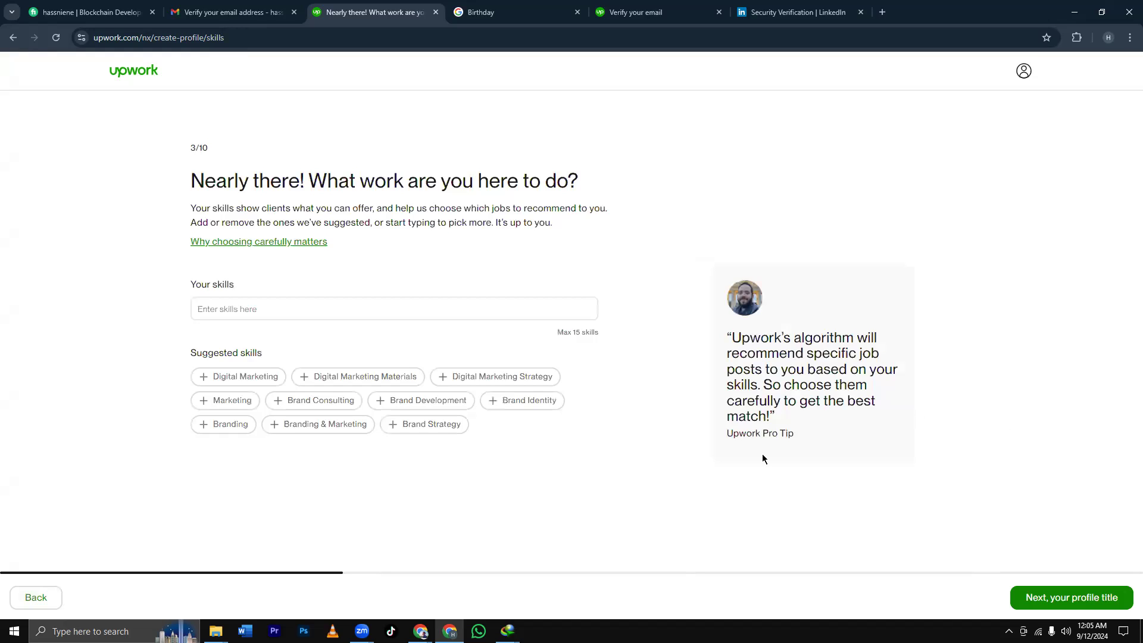
Add the skills Digital Marketing, Digital Marketing Strategy, Facebook Ad Campaign and Google Ads.
left_click(369, 310)
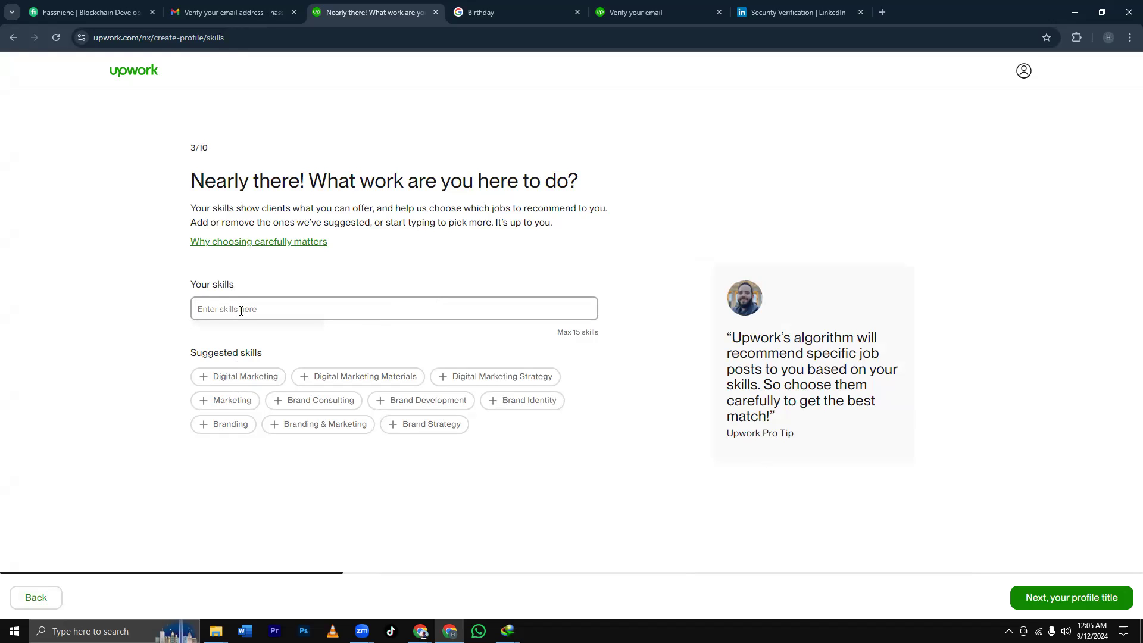
type("F")
key("BackSpace")
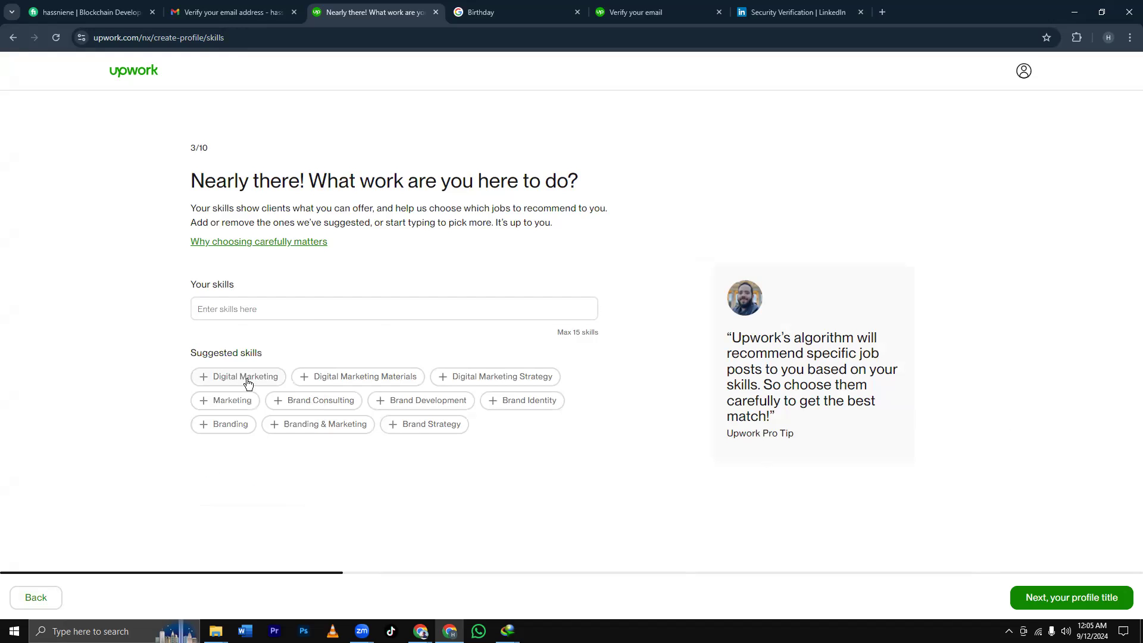
left_click(248, 383)
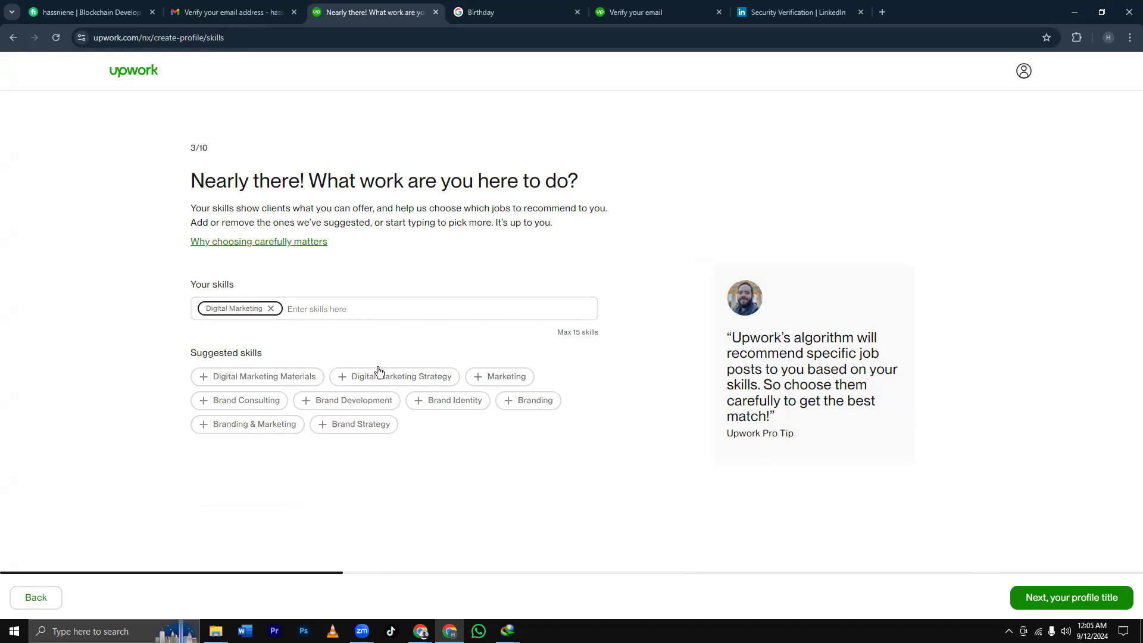
left_click(360, 374)
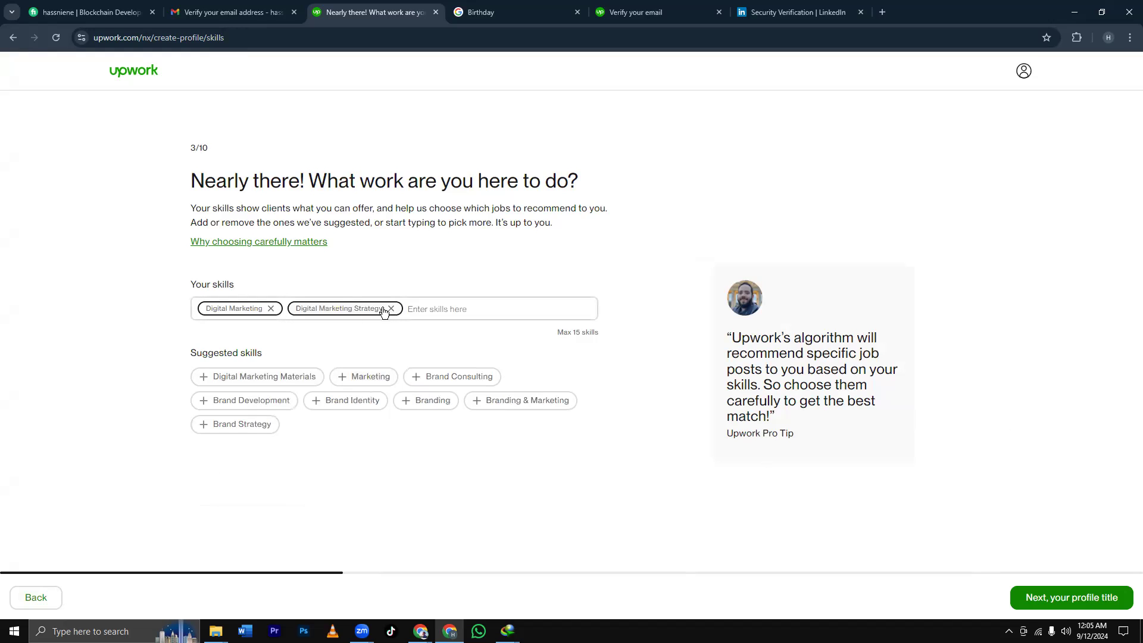
left_click(422, 307)
type("Facebook")
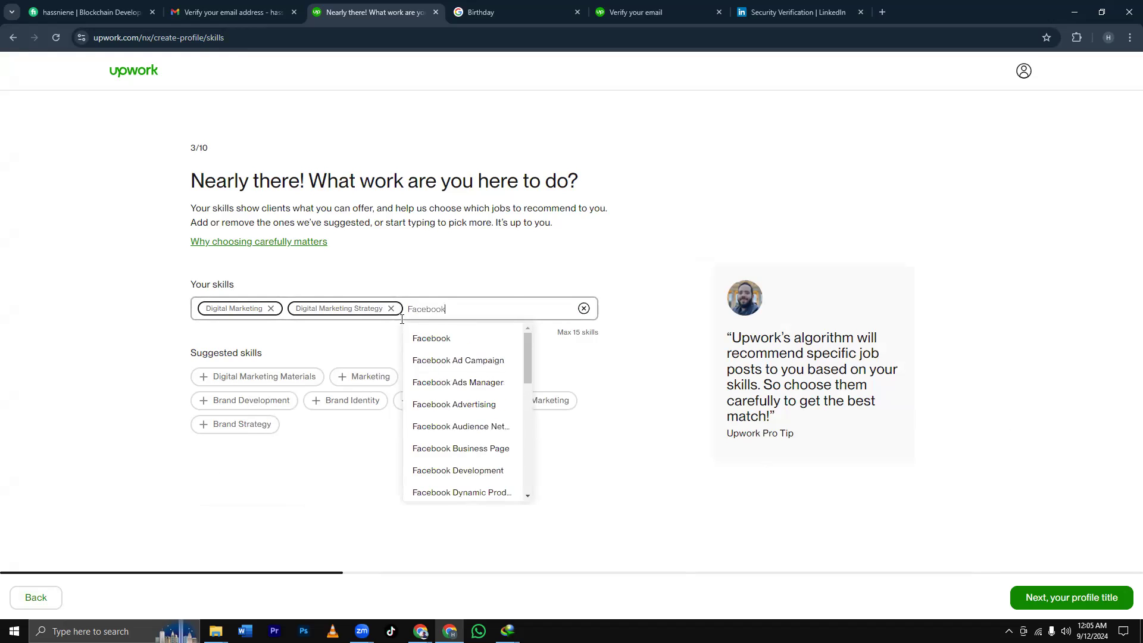
left_click(447, 359)
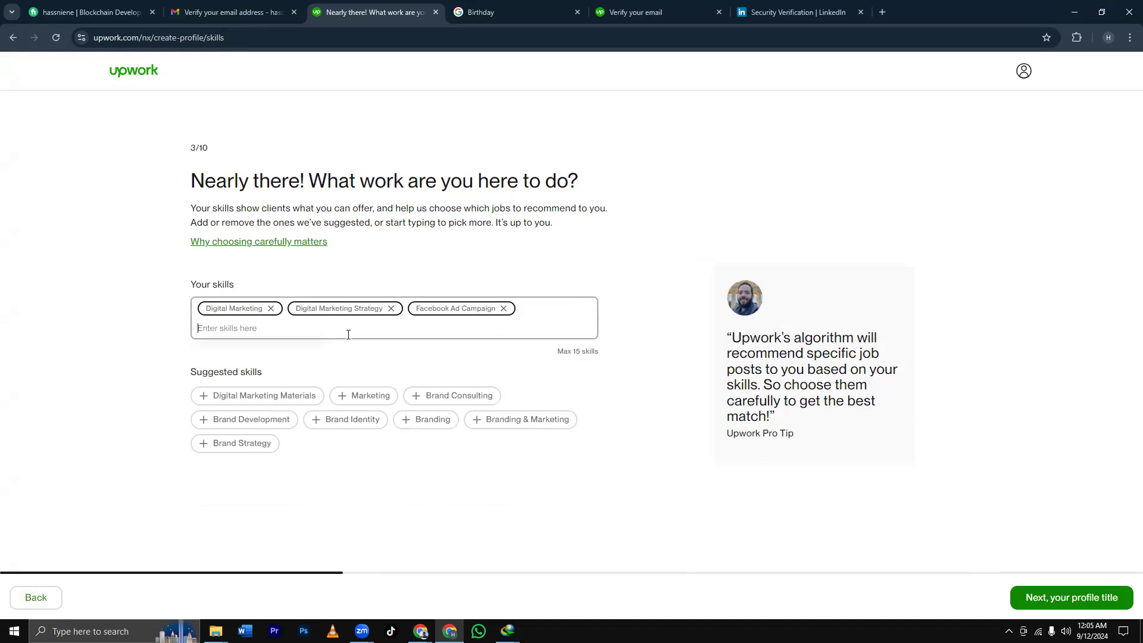
type("Goog")
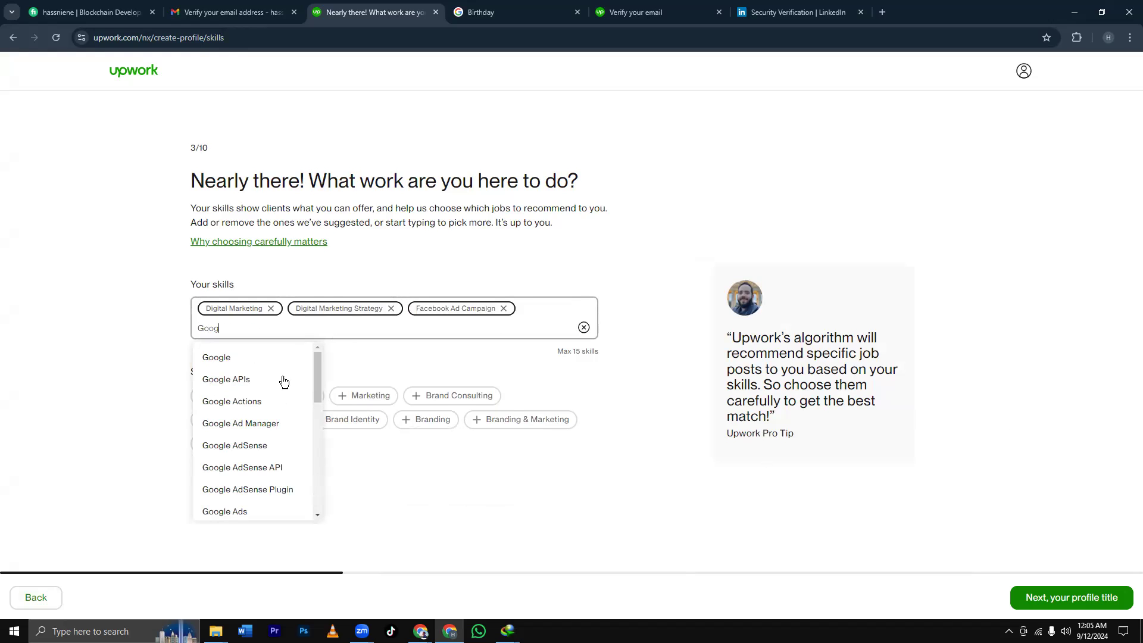
left_click(238, 512)
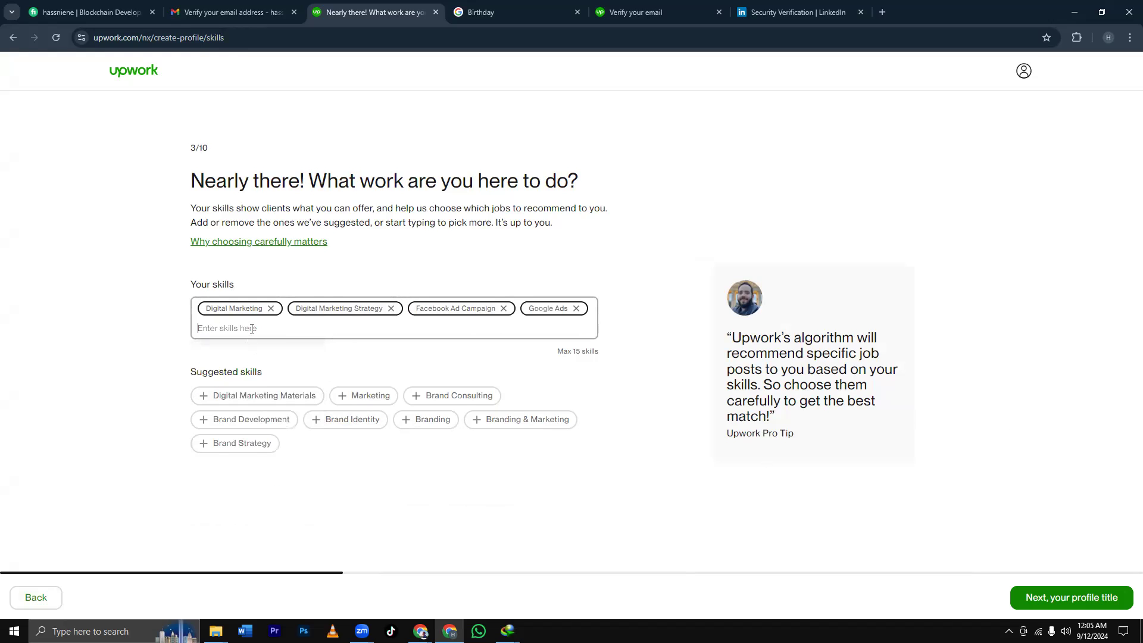
Add Branding & Marketing, Digital Marketing Materials, Marketing and Brand Strategy from the suggested skills.
type("IG")
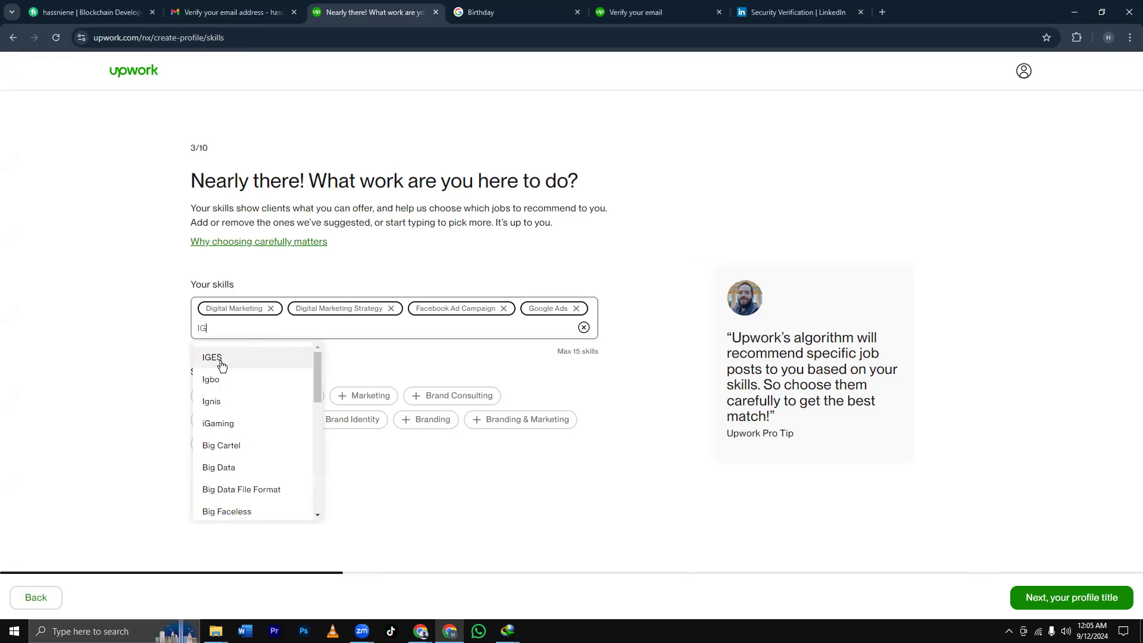
key("BackSpace")
key("BackSpace")
type("I")
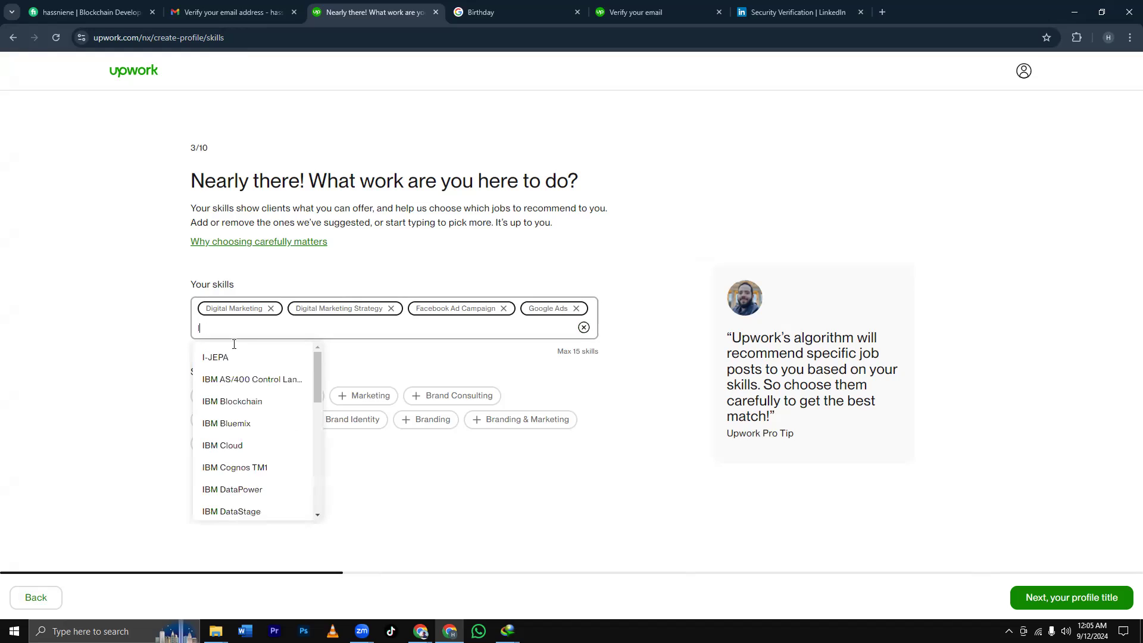
key("BackSpace")
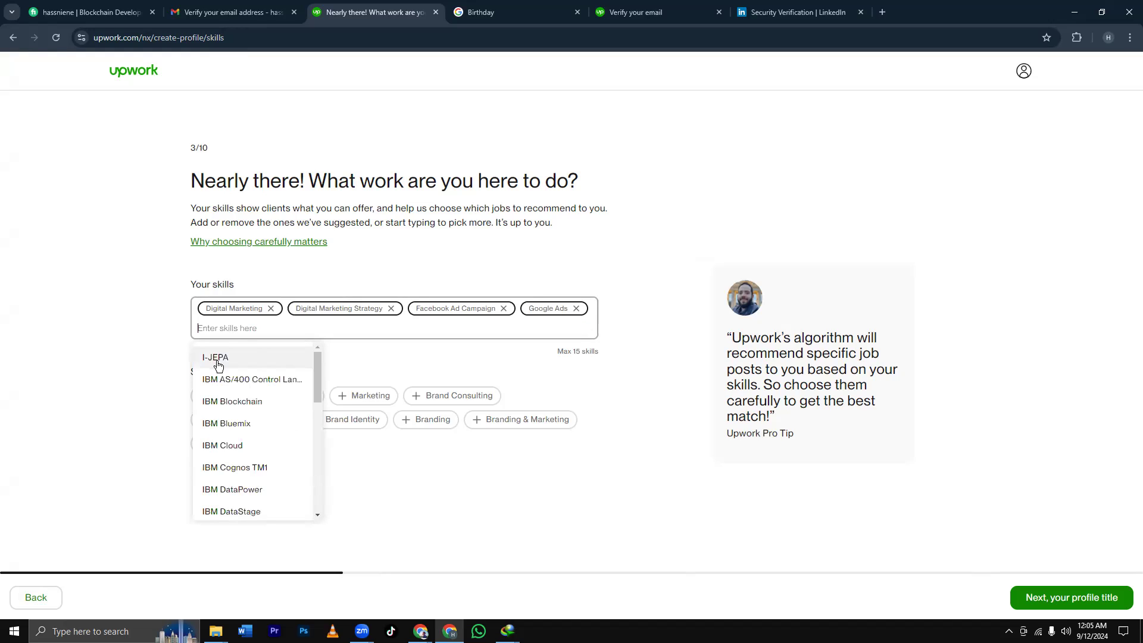
left_click(506, 483)
left_click(524, 420)
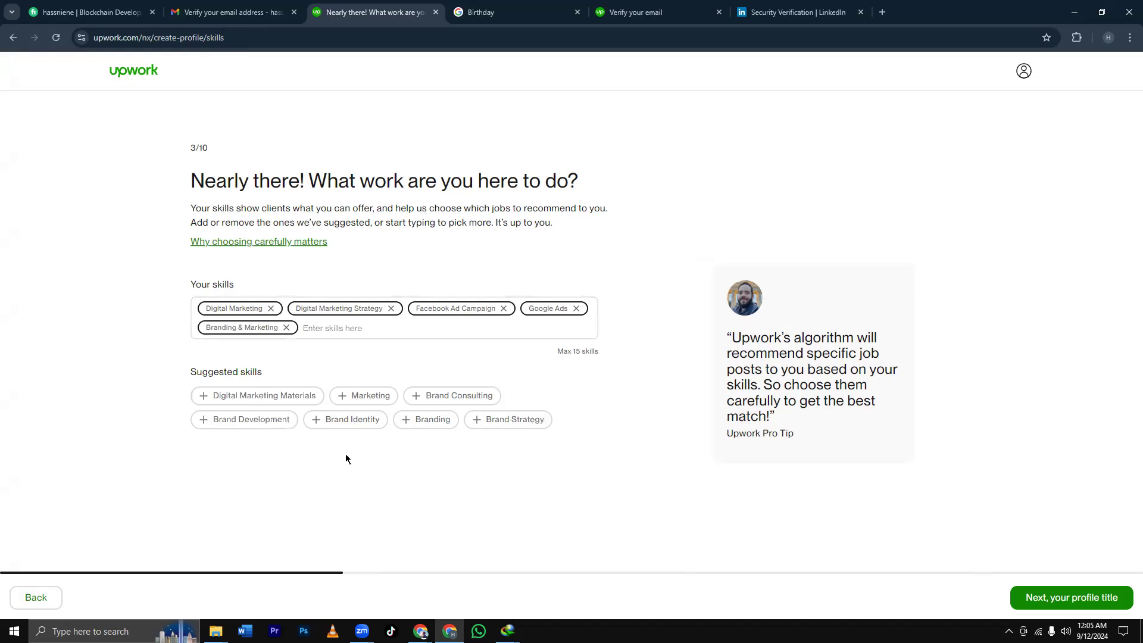
left_click(262, 402)
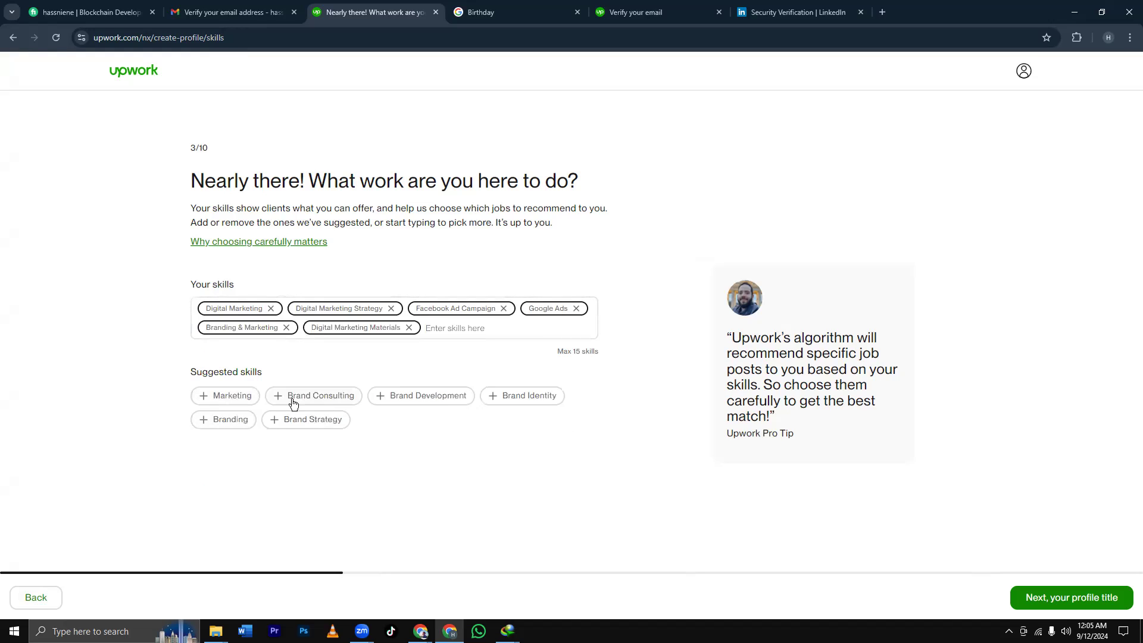
left_click(250, 400)
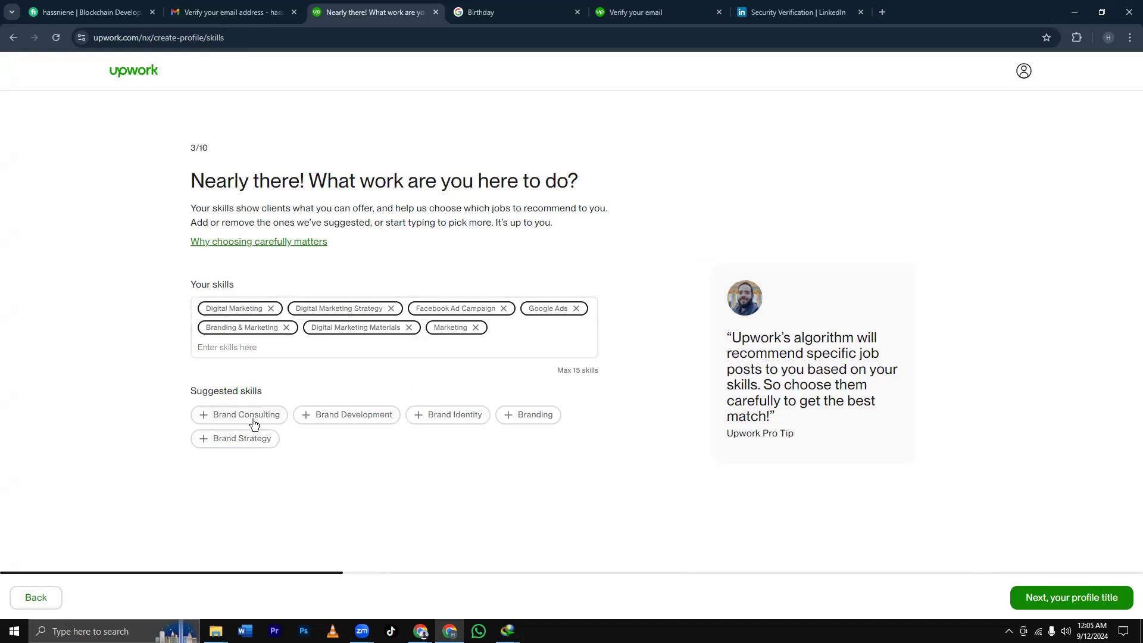
left_click(255, 442)
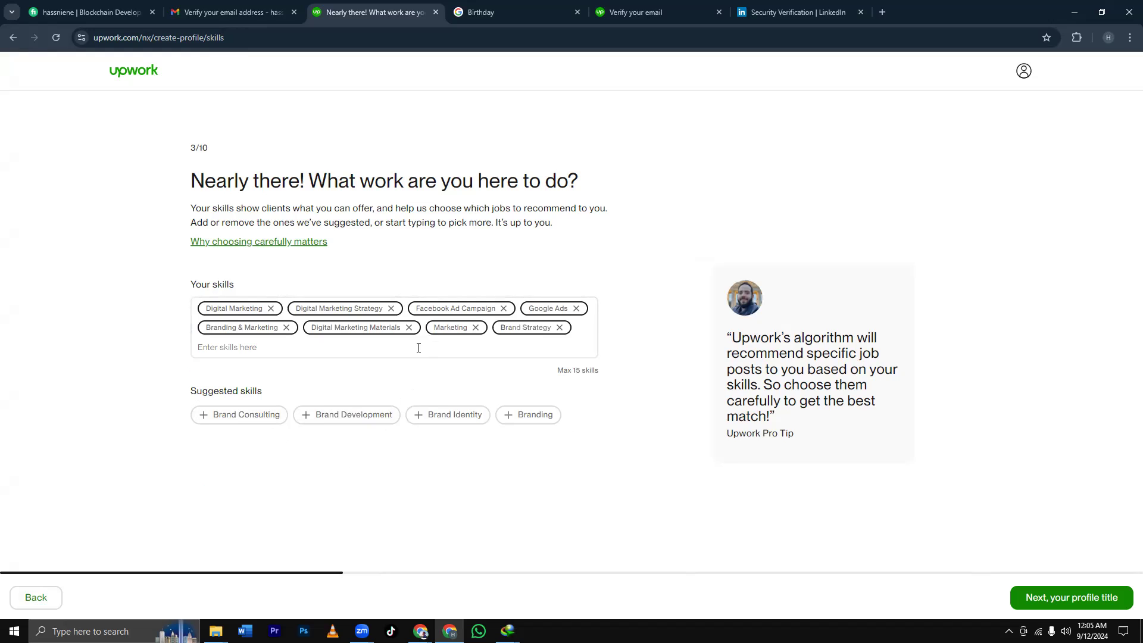
Add the YouTube skills: YouTube Ads, YouTube Marketing, YouTube Monetization and YouTube SEO.
left_click(404, 347)
type("Yout")
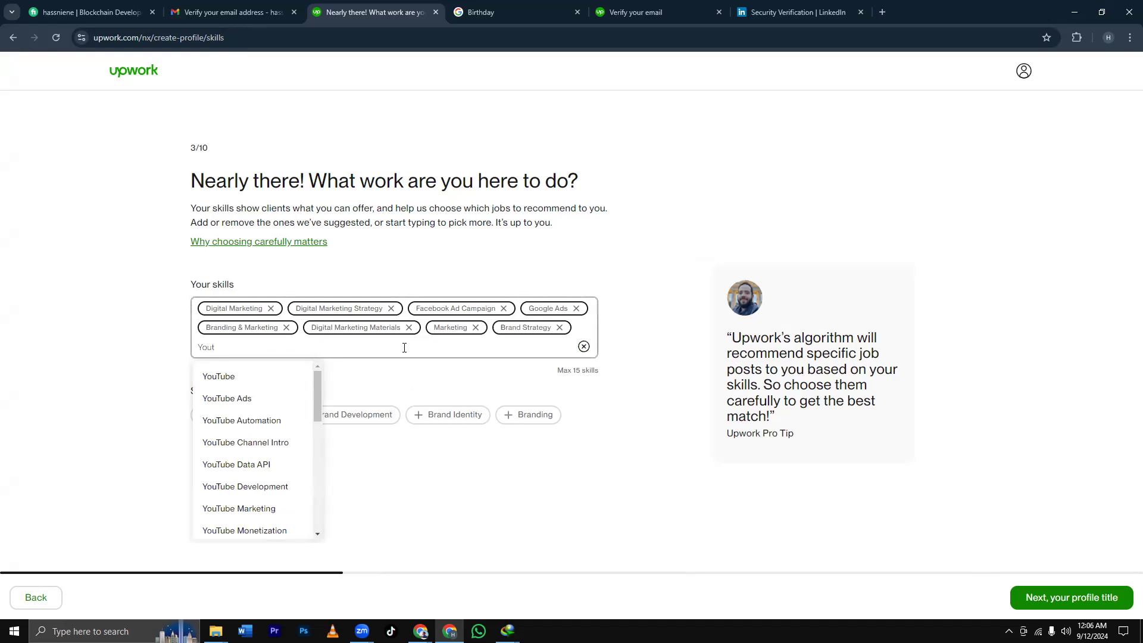
left_click(242, 398)
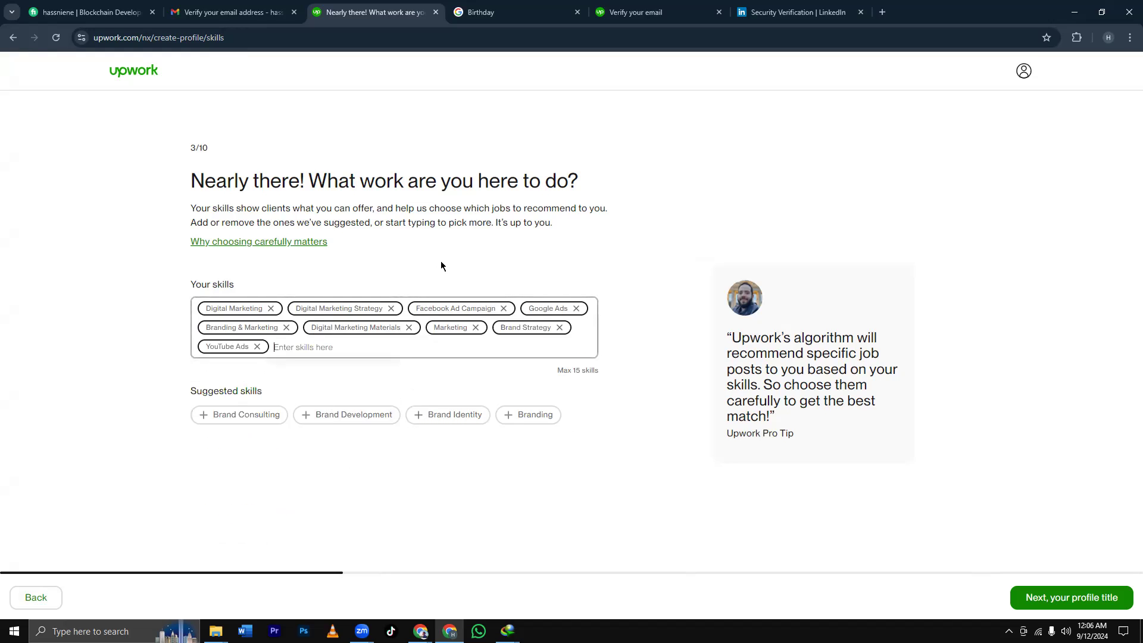
type("you")
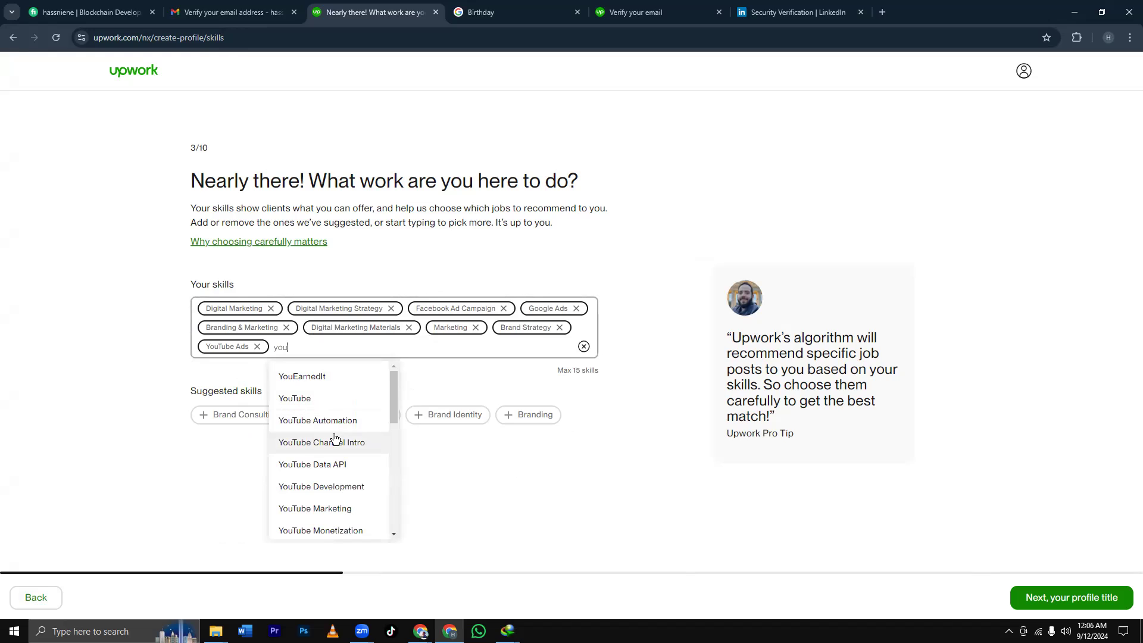
left_click(336, 509)
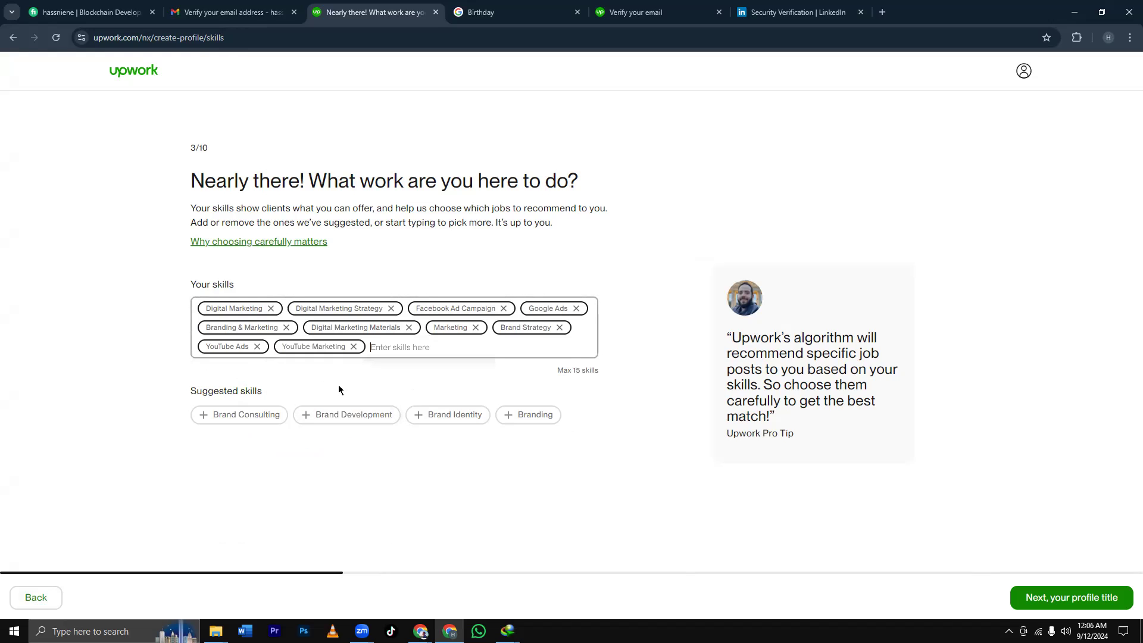
type("yout")
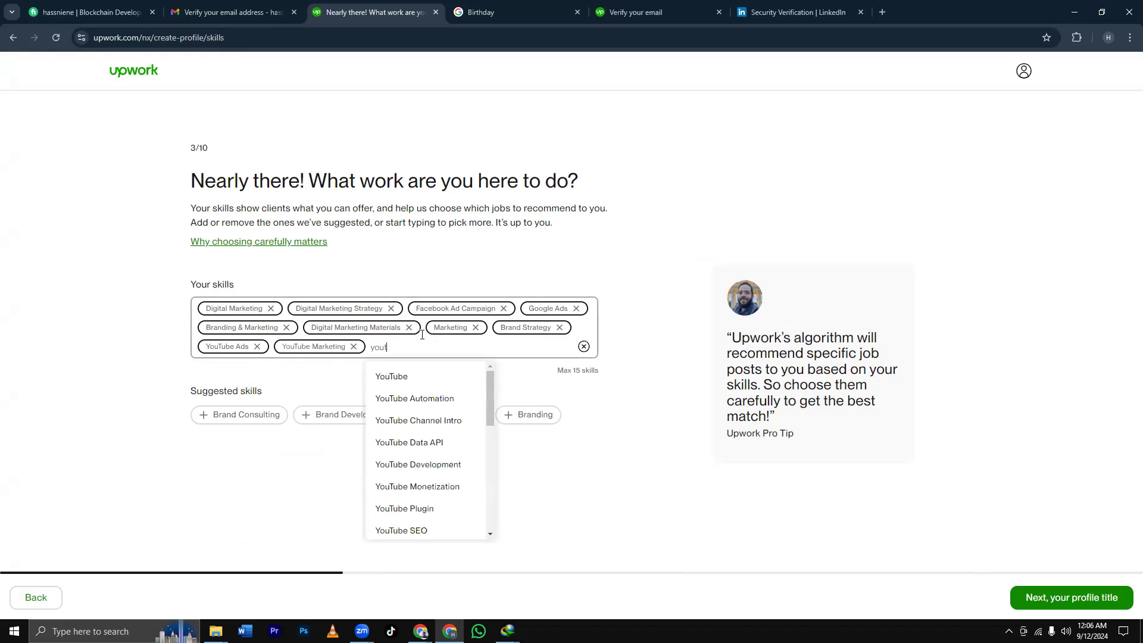
left_click(424, 487)
type("youtube seo")
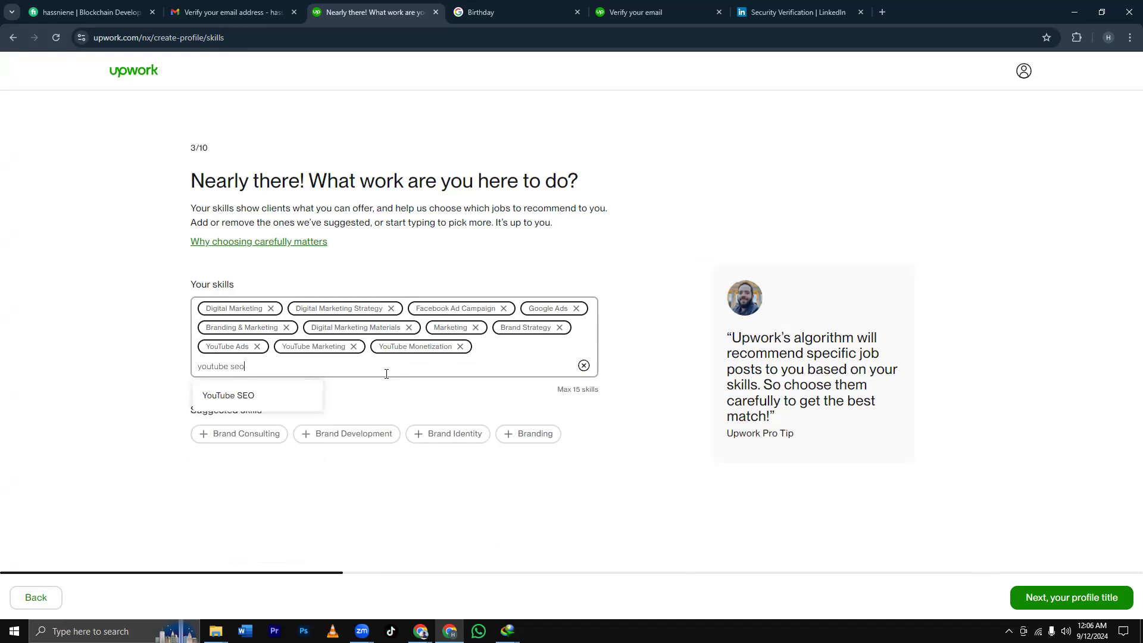
left_click(300, 395)
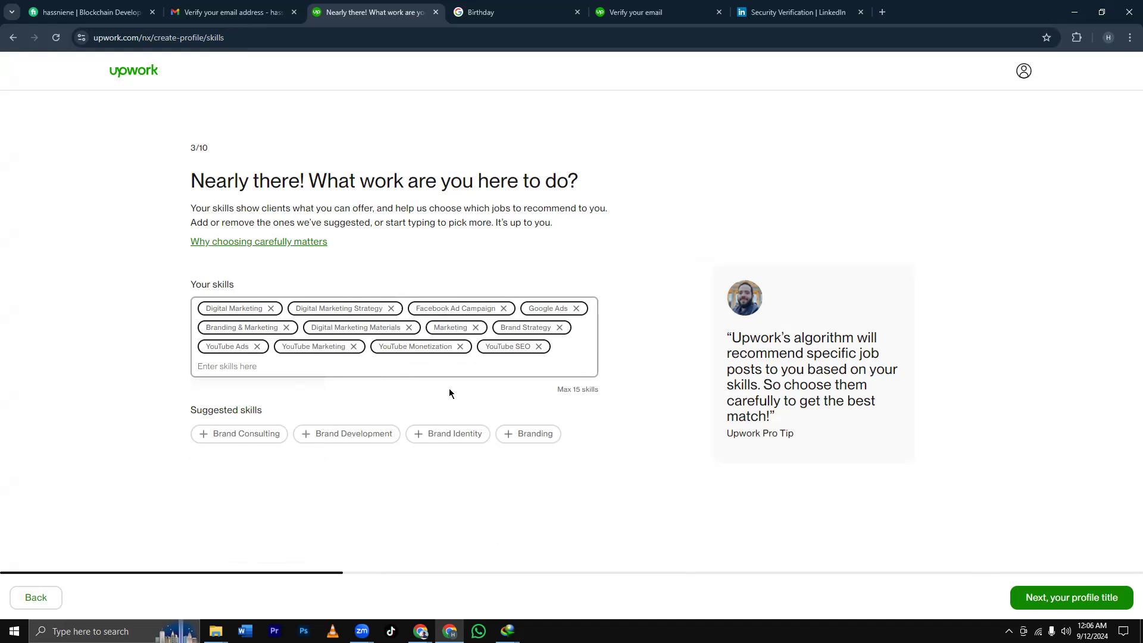
Add Brand Development, Brand Identity and Brand Consulting as the final skills.
left_click(309, 439)
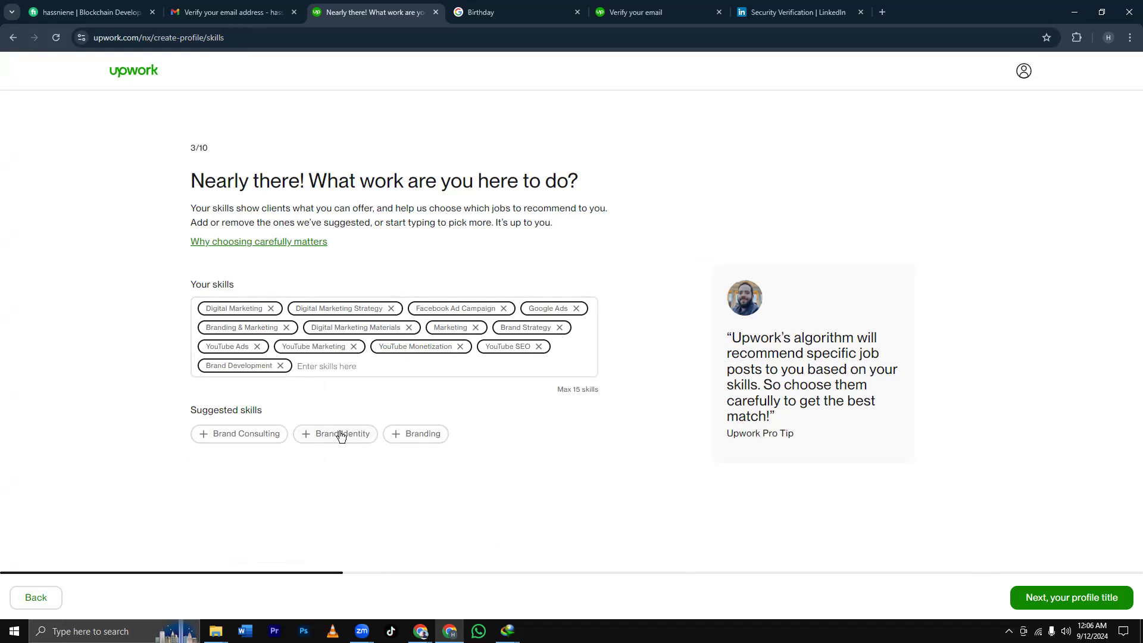
left_click(341, 442)
left_click(257, 437)
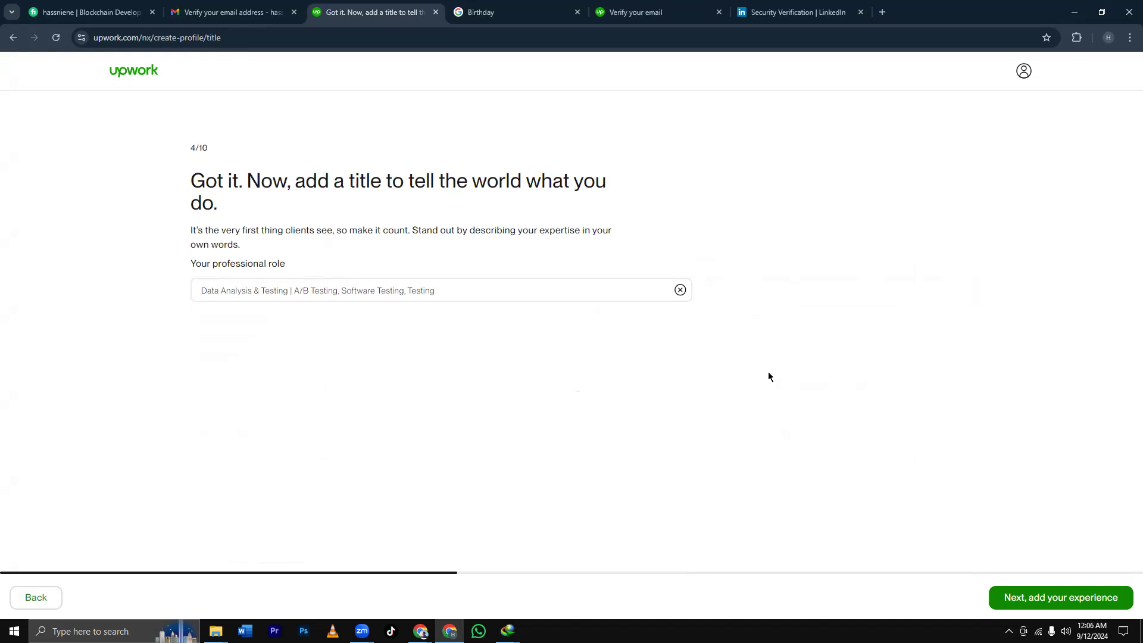
Replace the existing professional title with 'Digital Marketing'.
left_click(438, 291)
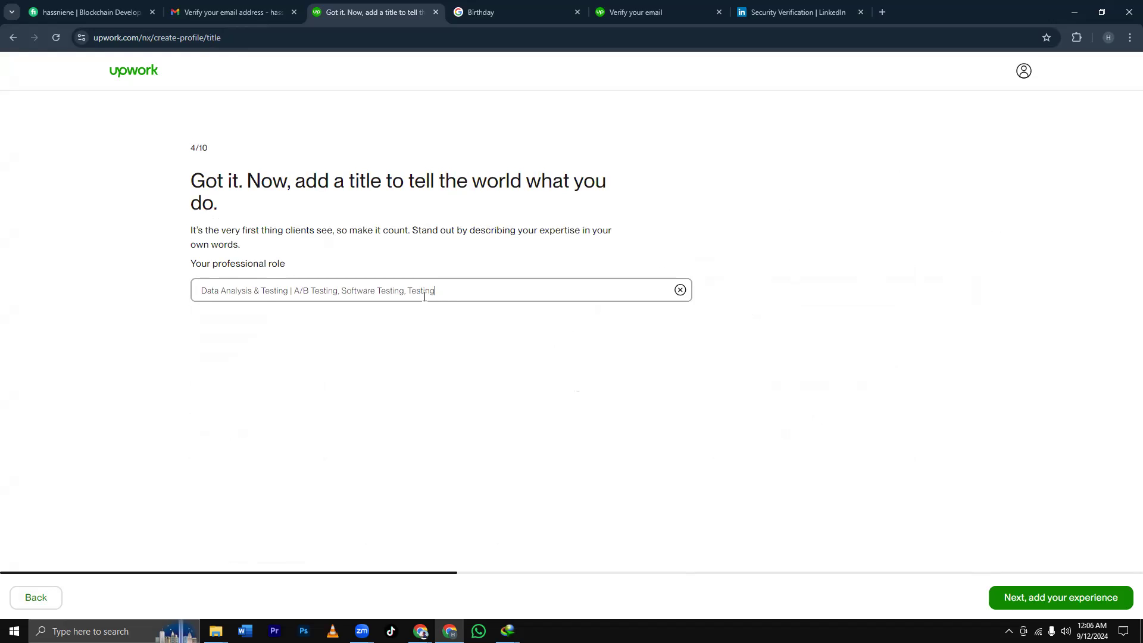
left_click_drag(435, 295, 134, 311)
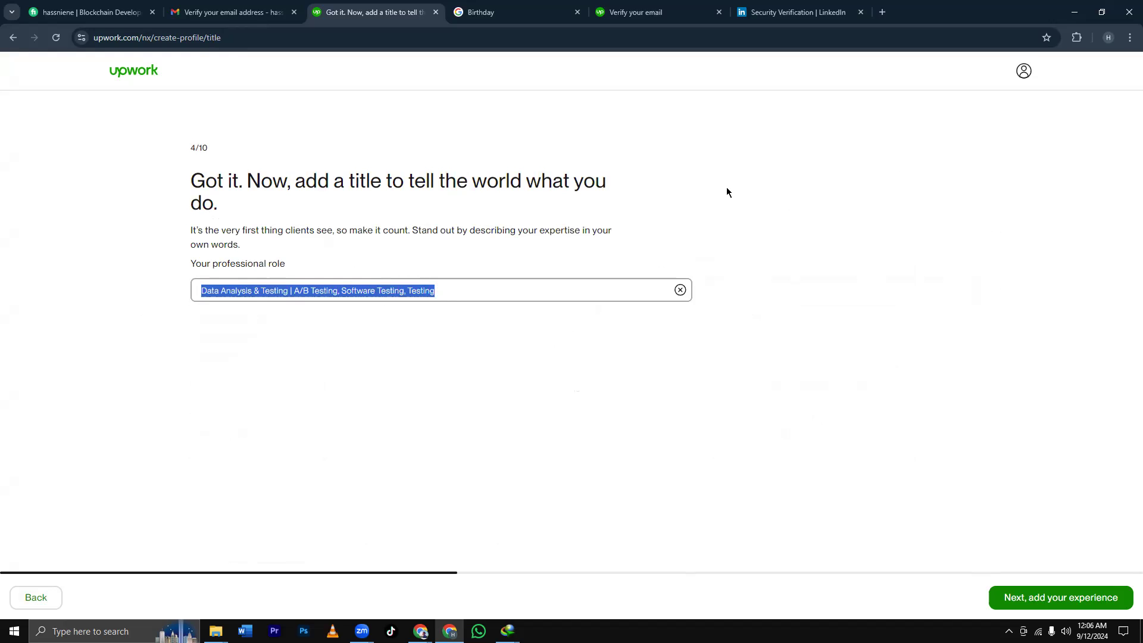
key("BackSpace")
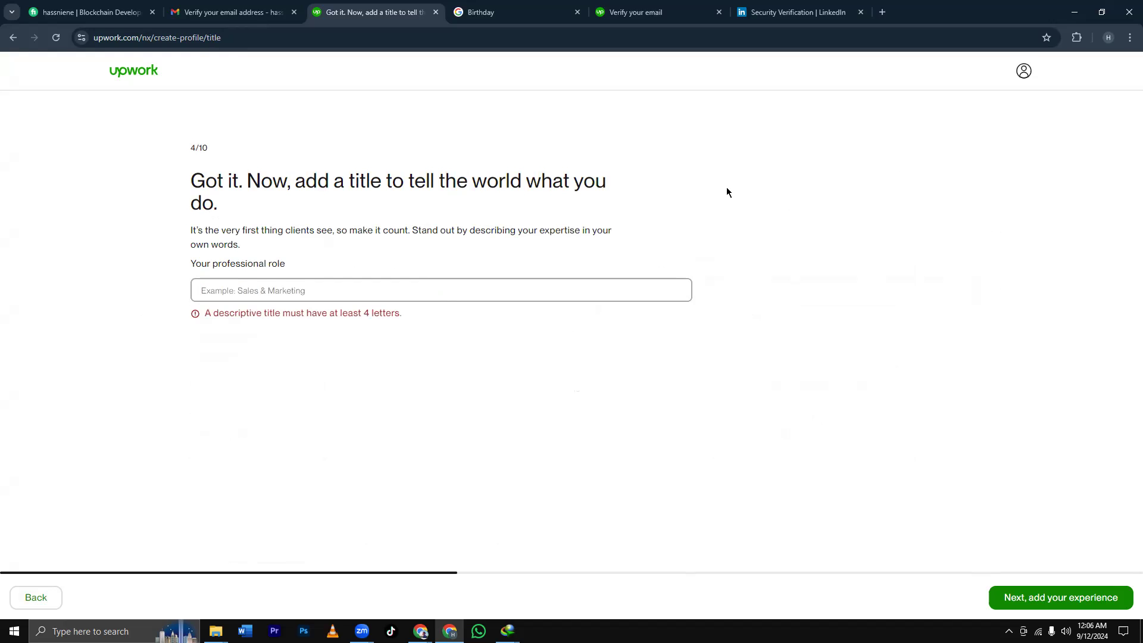
type("Digi")
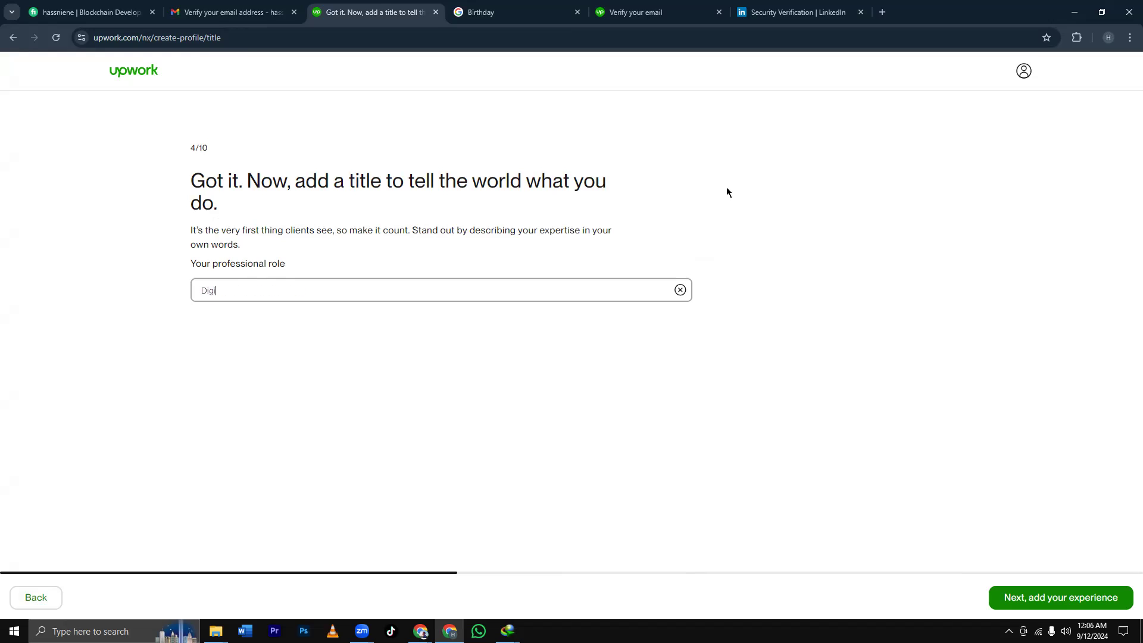
type("tal MA")
key("BackSpace")
type("arketing")
key("BackSpace")
type("g")
type("(")
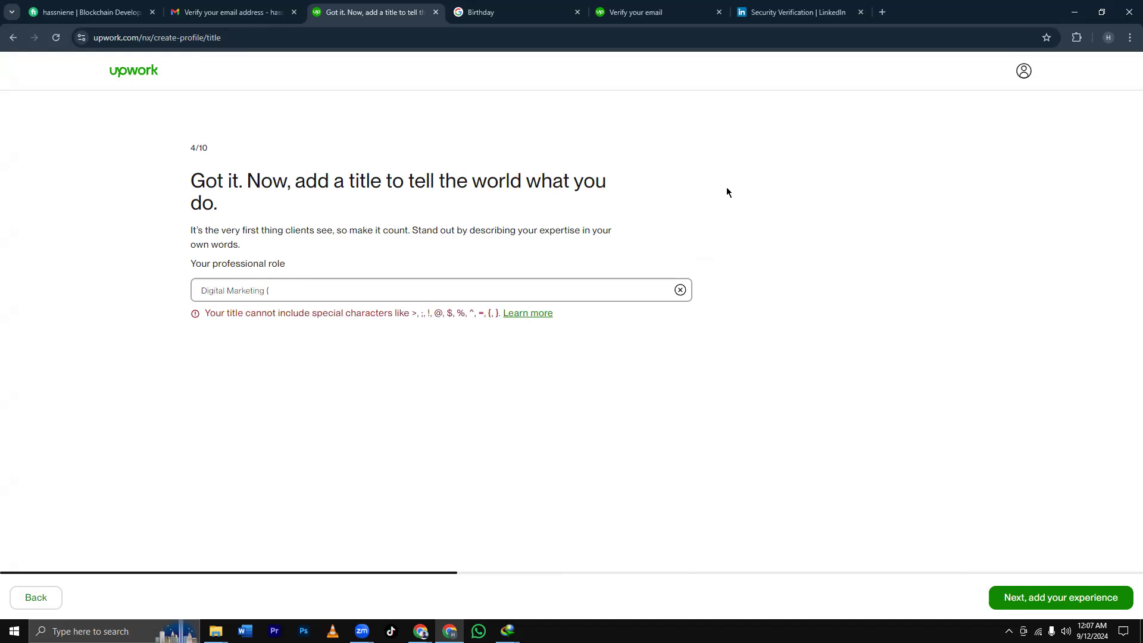
key("BackSpace")
type("|")
key("BackSpace")
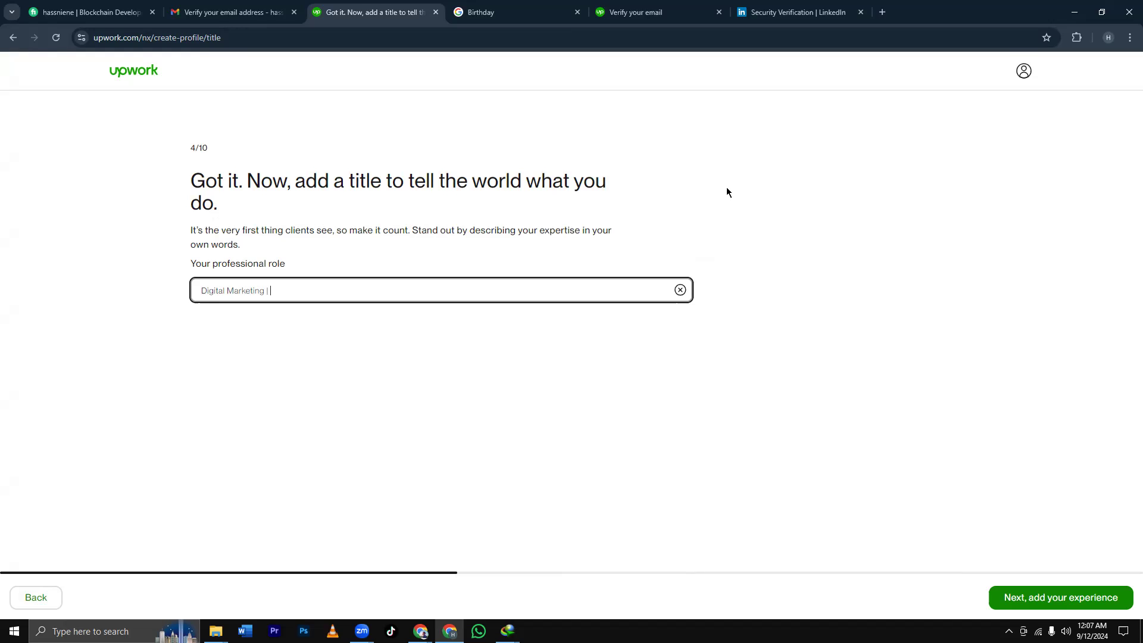
Extend the title with ' | Facebook Ads | Google Ads | YouTube Video SEO' and proceed to the experience step.
type("Facebook Ads | Google Ad")
type("s | Youtube")
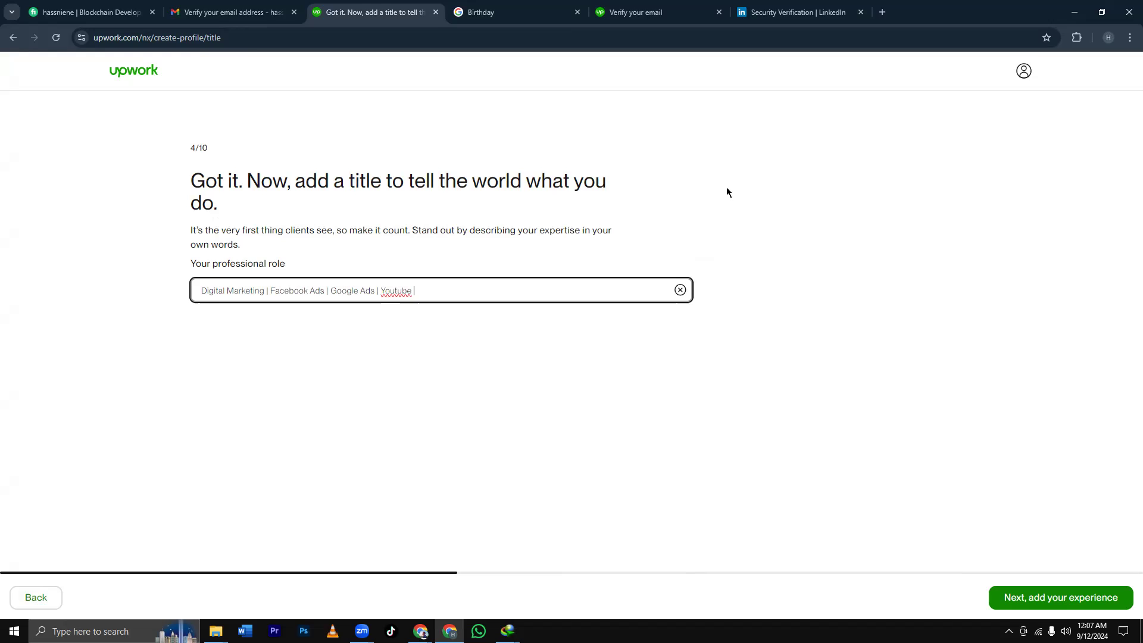
key("BackSpace")
key("BackSpace")
key("BackSpace")
key("BackSpace")
key("BackSpace")
type("Tube Video SEO")
key("Tab")
key("BackSpace")
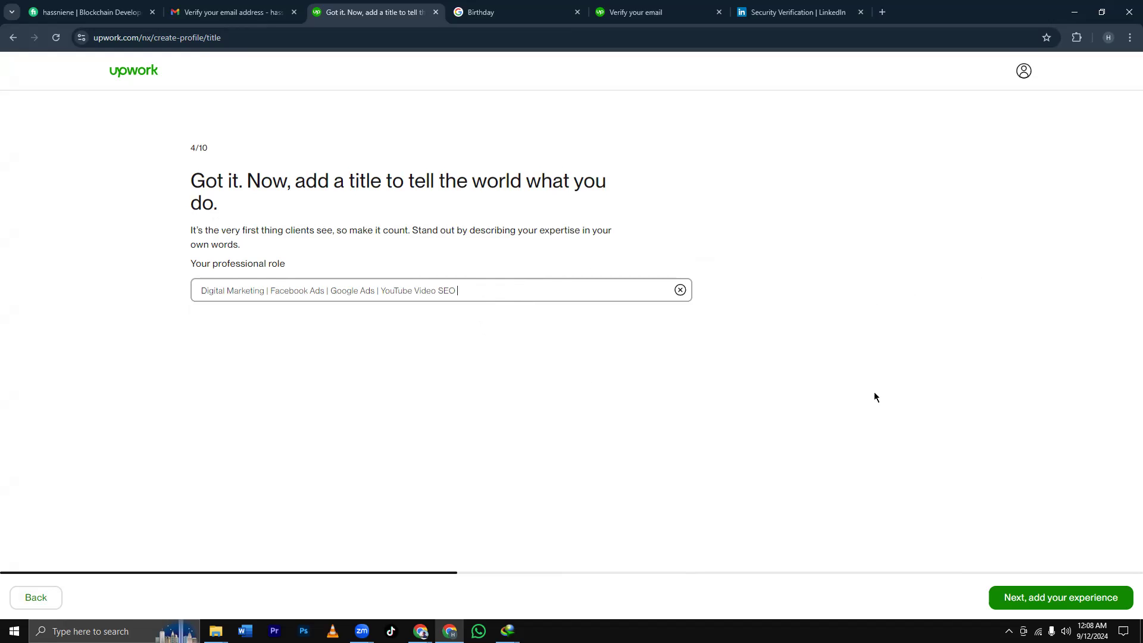
left_click(1061, 601)
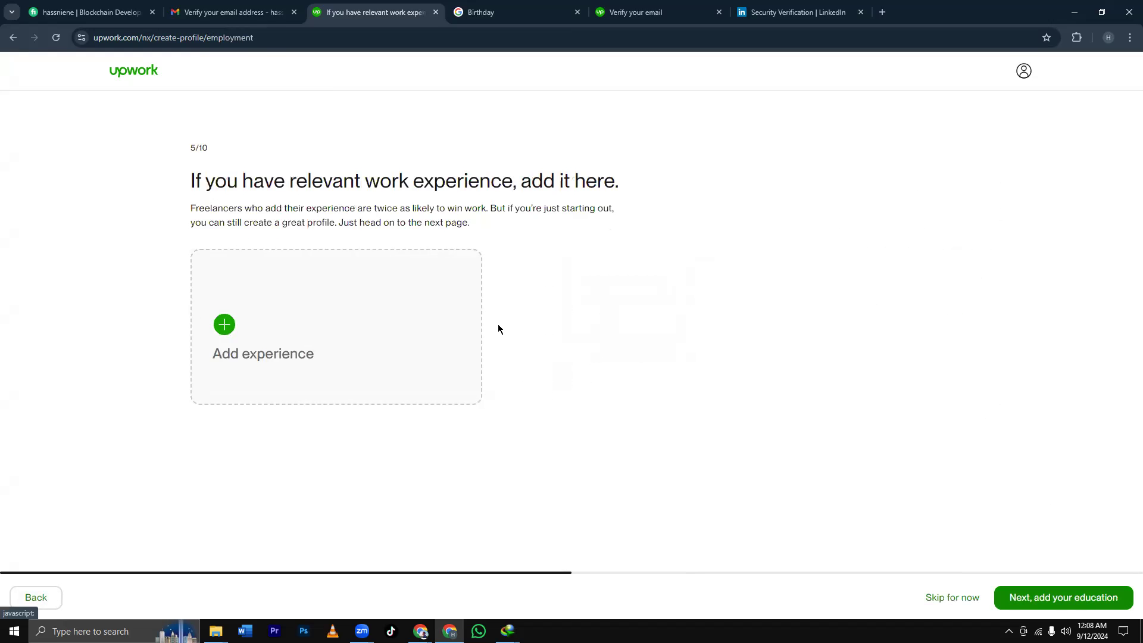
Start a work-experience entry titled 'Digital Marketer', then open a new browser tab.
left_click(224, 324)
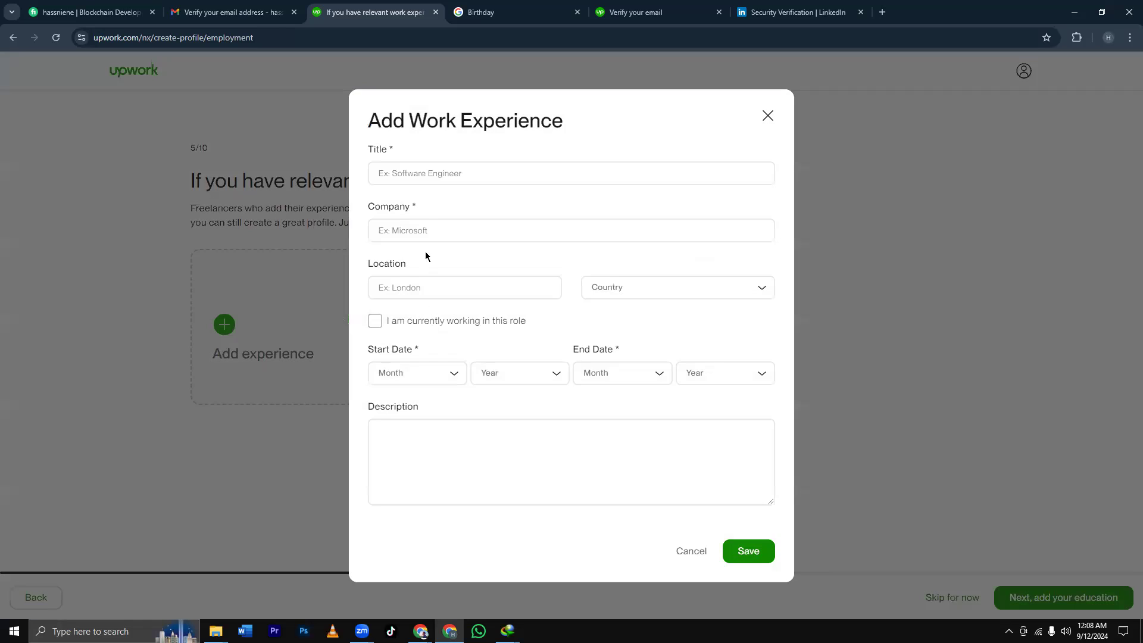
left_click(428, 173)
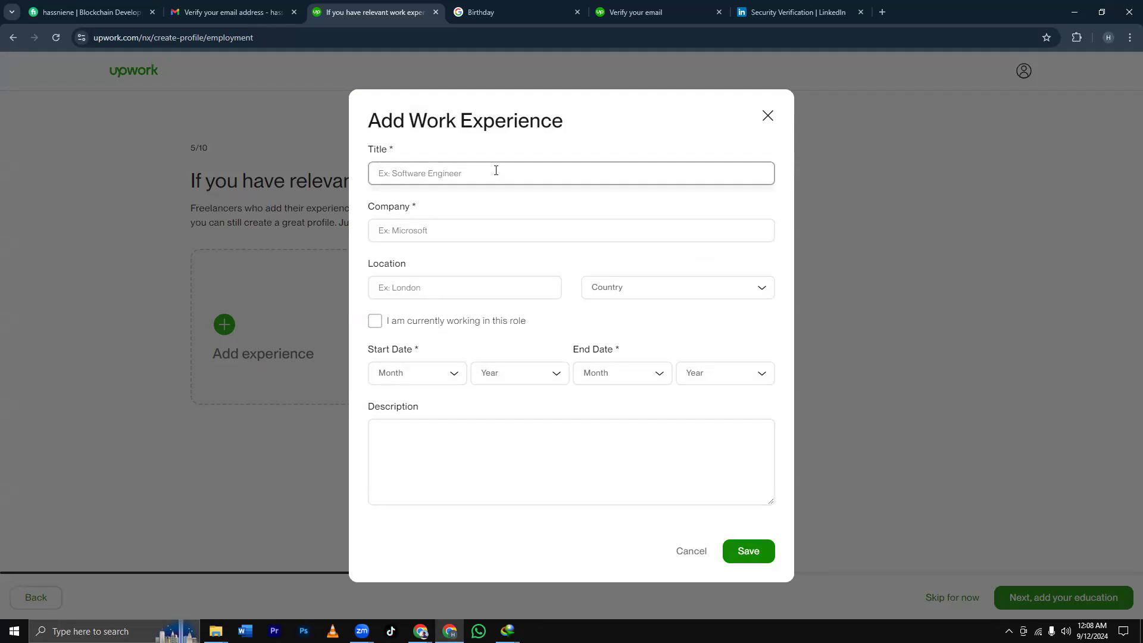
type("Digital Marketer")
left_click(463, 231)
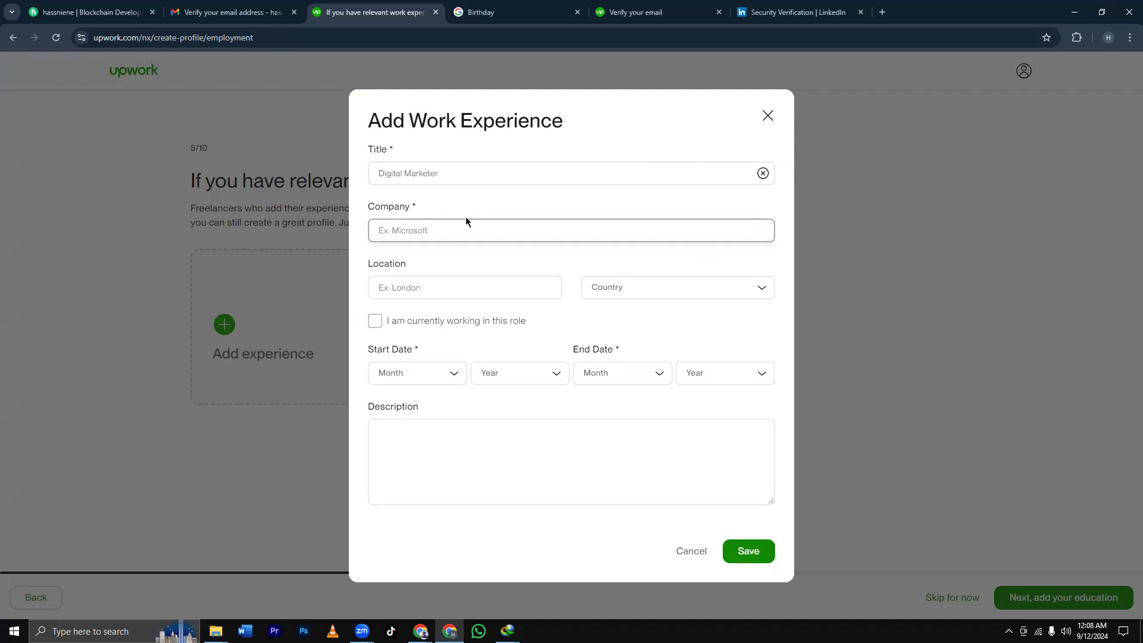
left_click(882, 12)
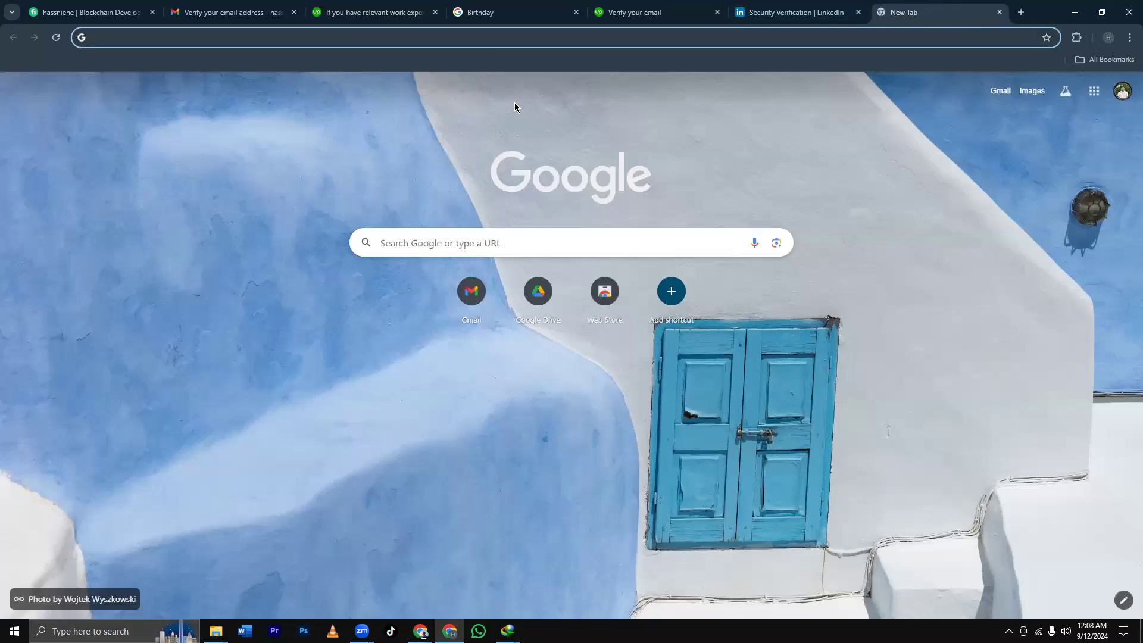
Search Google for 'indeed' and open the Indeed: Job Search homepage.
left_click(486, 41)
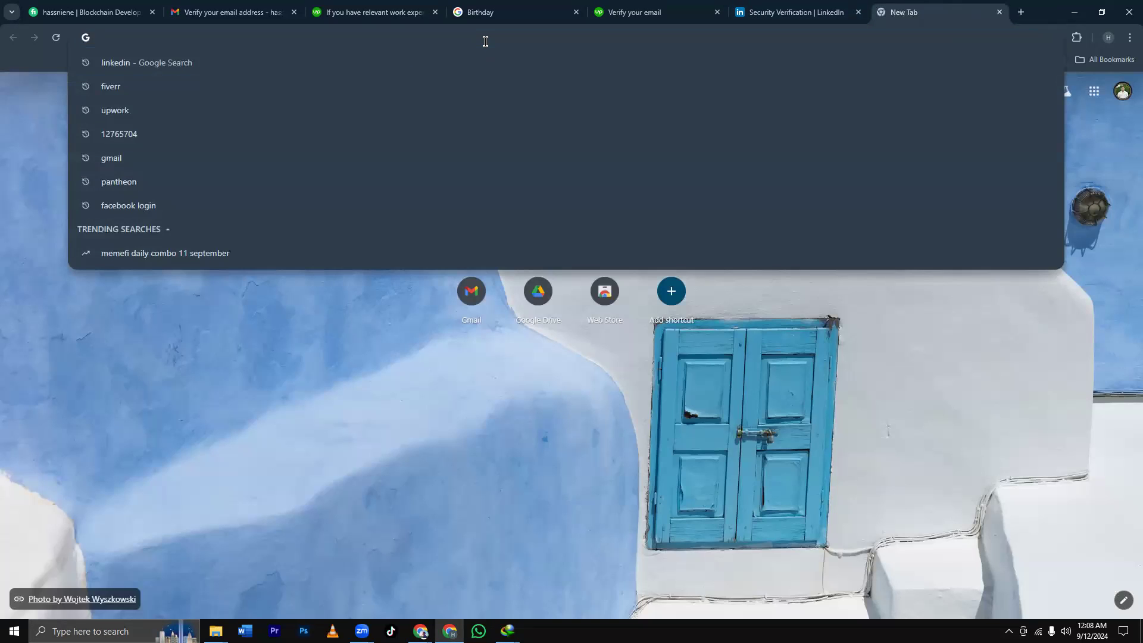
type("in")
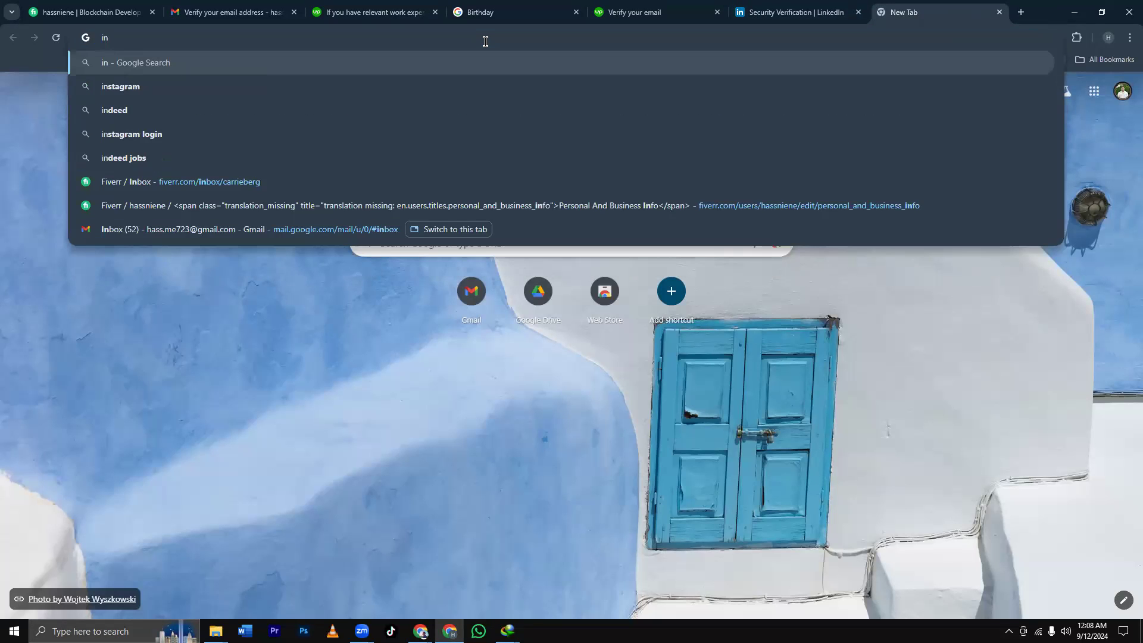
left_click(220, 114)
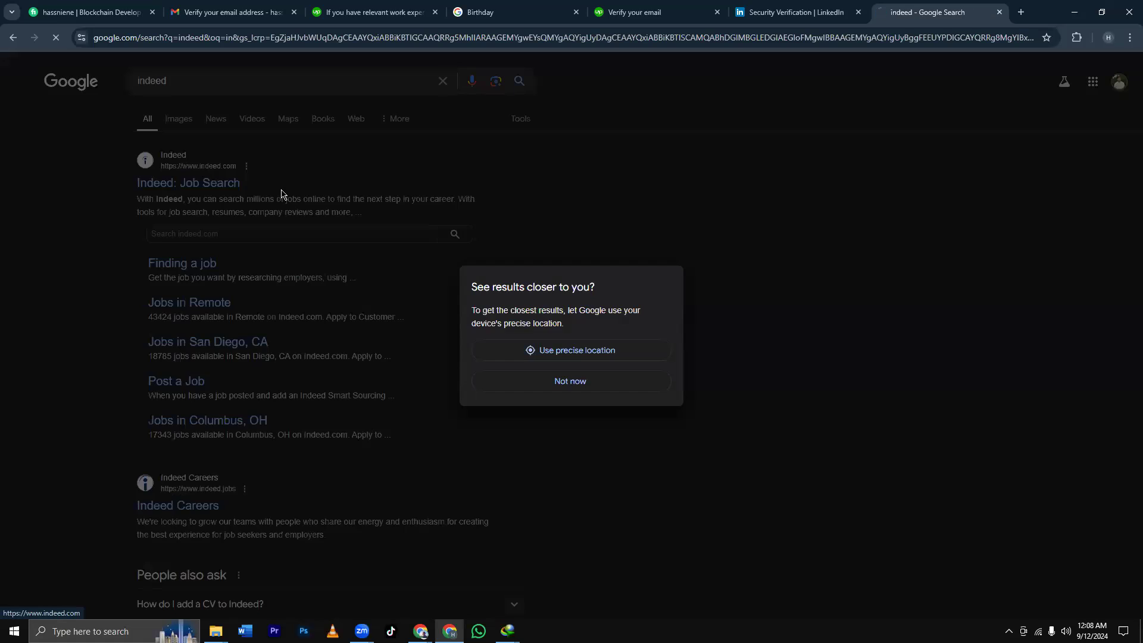
left_click(281, 194)
left_click(372, 128)
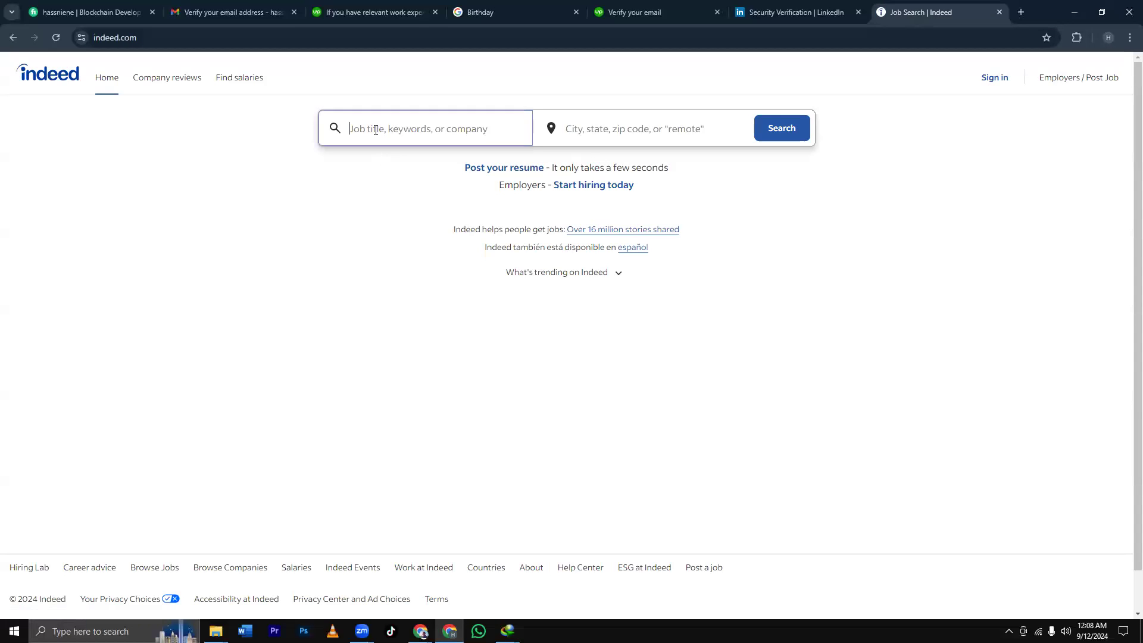
Search Indeed for 'digital marketing' jobs with location set to Remote.
type("digi")
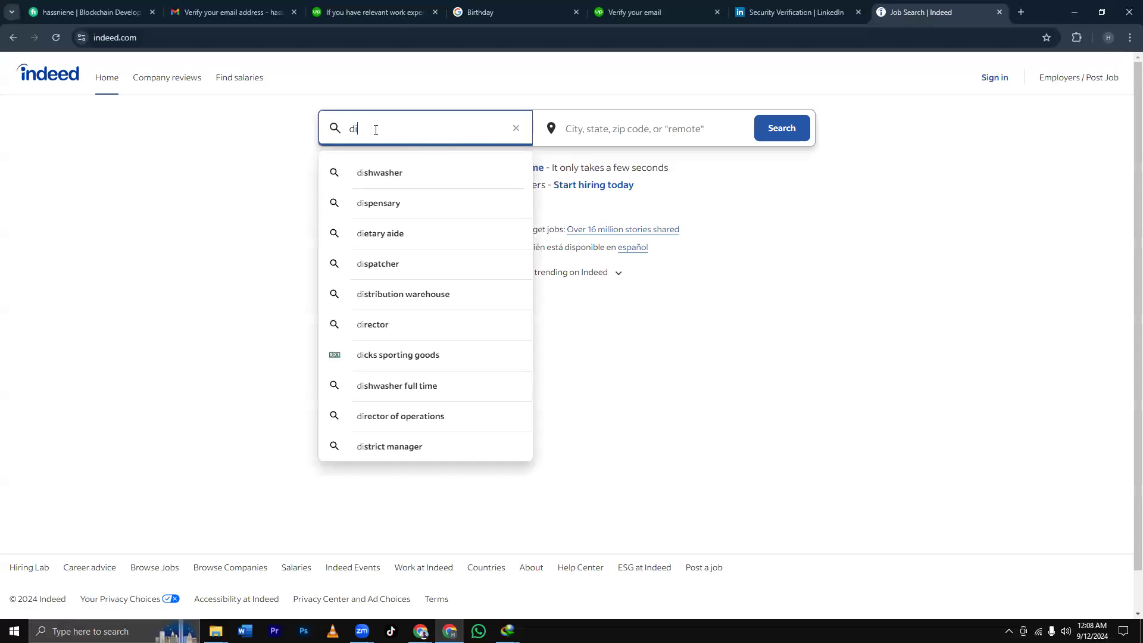
left_click(395, 179)
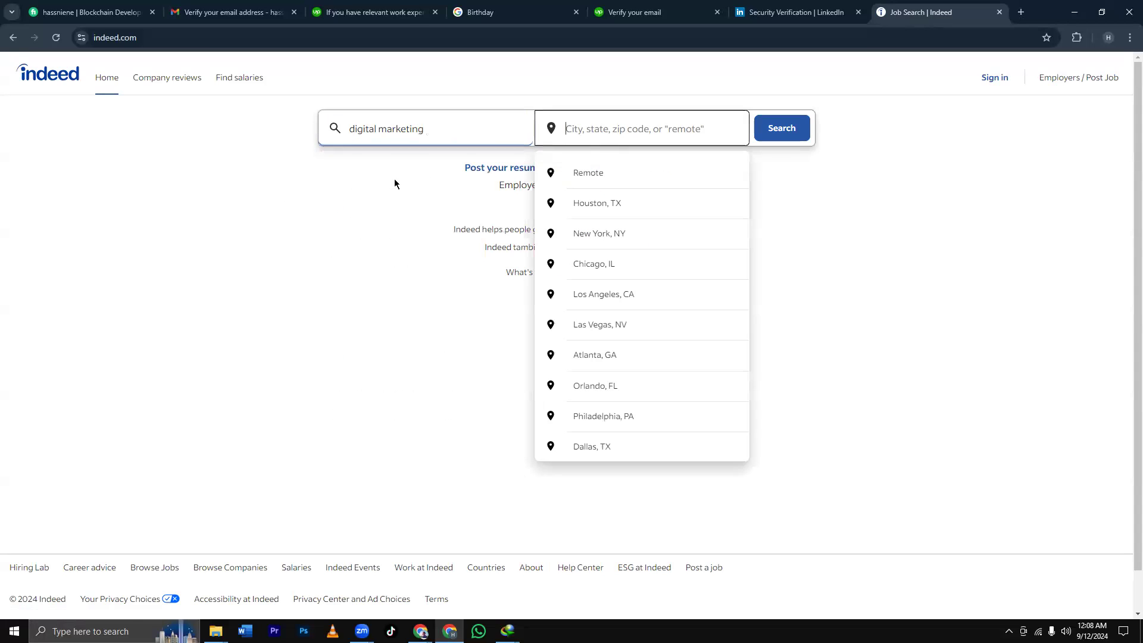
left_click(595, 173)
left_click(783, 129)
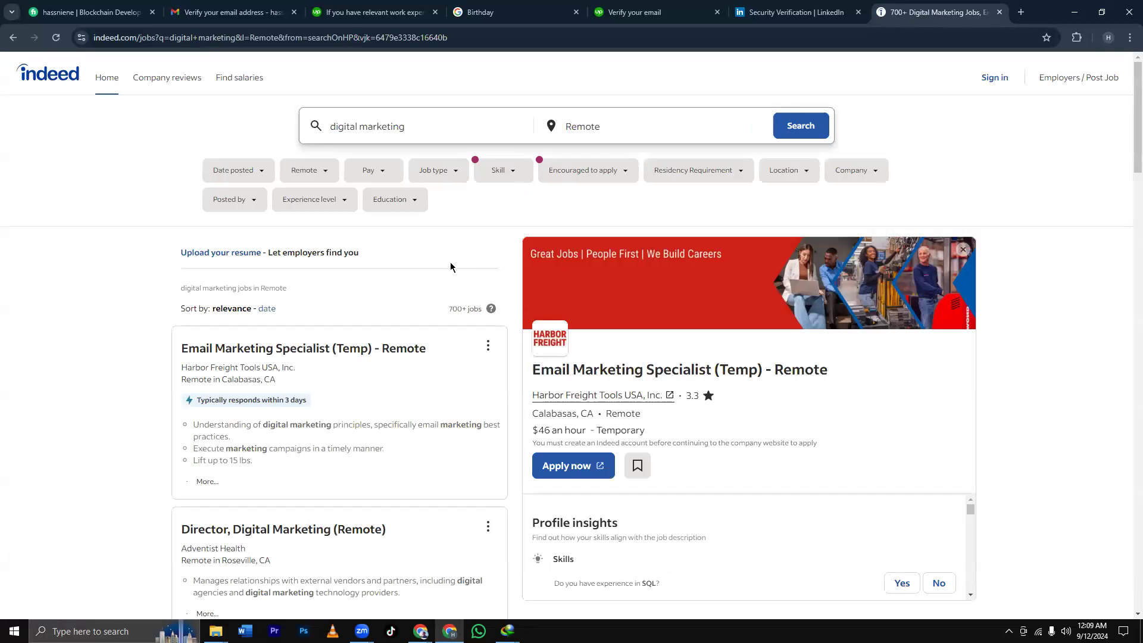
scroll(452, 265, "down", 1)
scroll(451, 266, "up", 1)
Filter the results to New York, NY and browse the 21 listed openings.
left_click(805, 171)
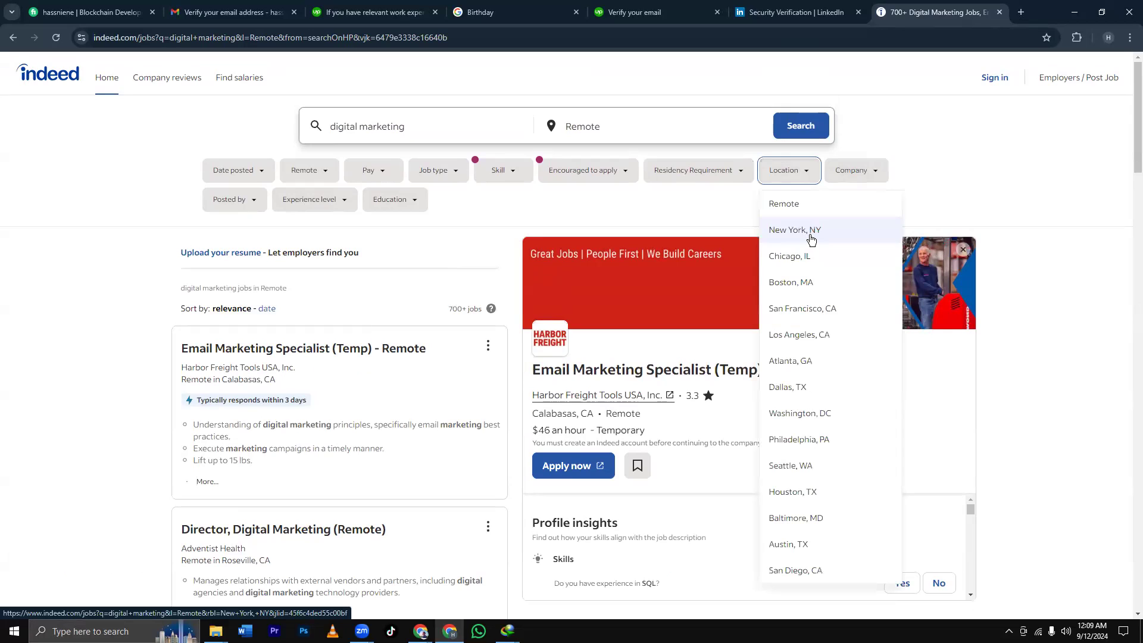
left_click(811, 237)
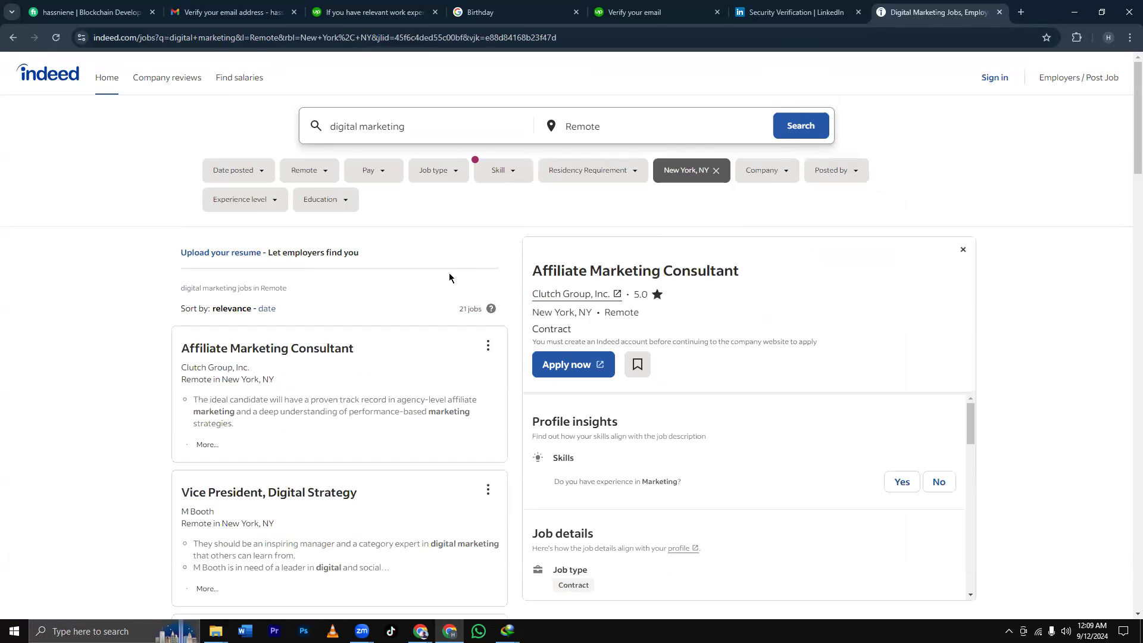
scroll(450, 278, "down", 1)
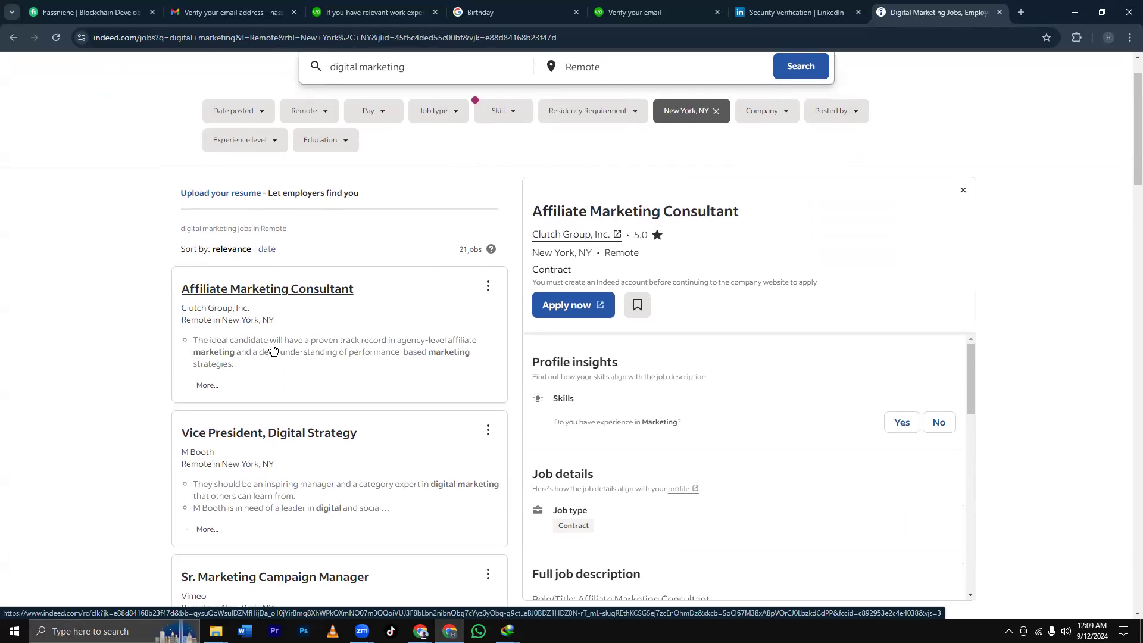
scroll(277, 350, "down", 4)
scroll(280, 349, "down", 4)
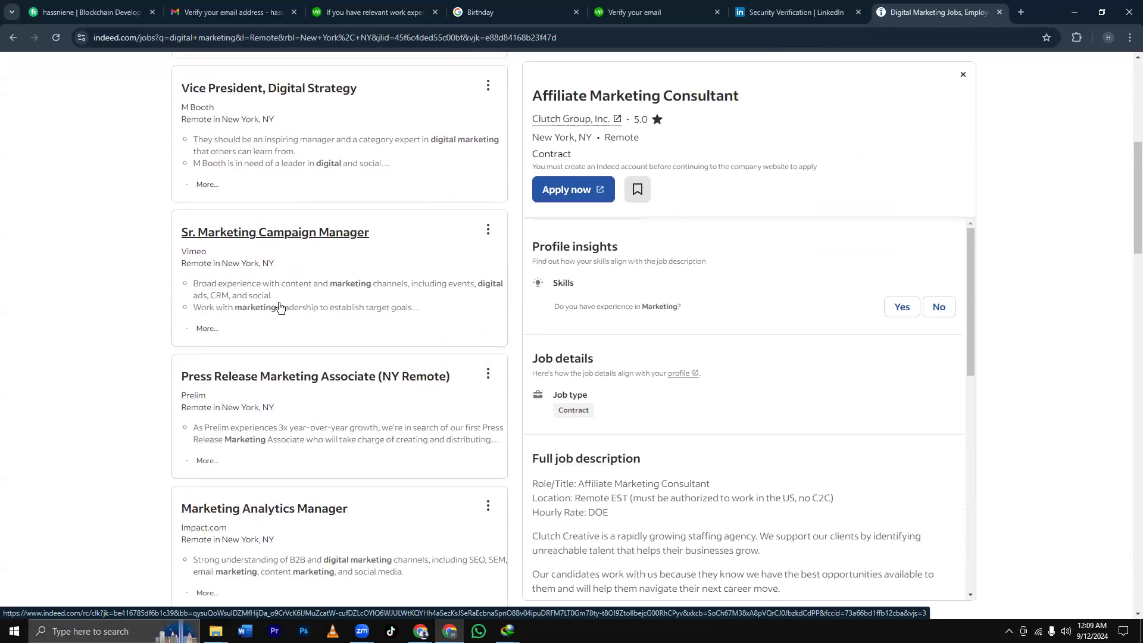
scroll(280, 326, "down", 2)
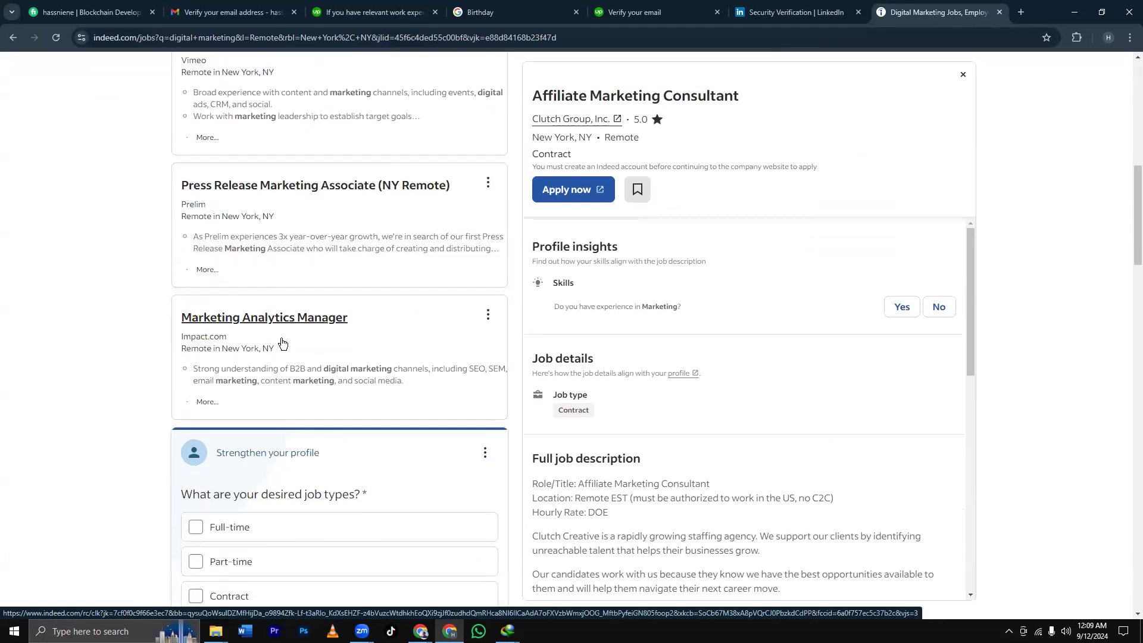
scroll(301, 334, "down", 1)
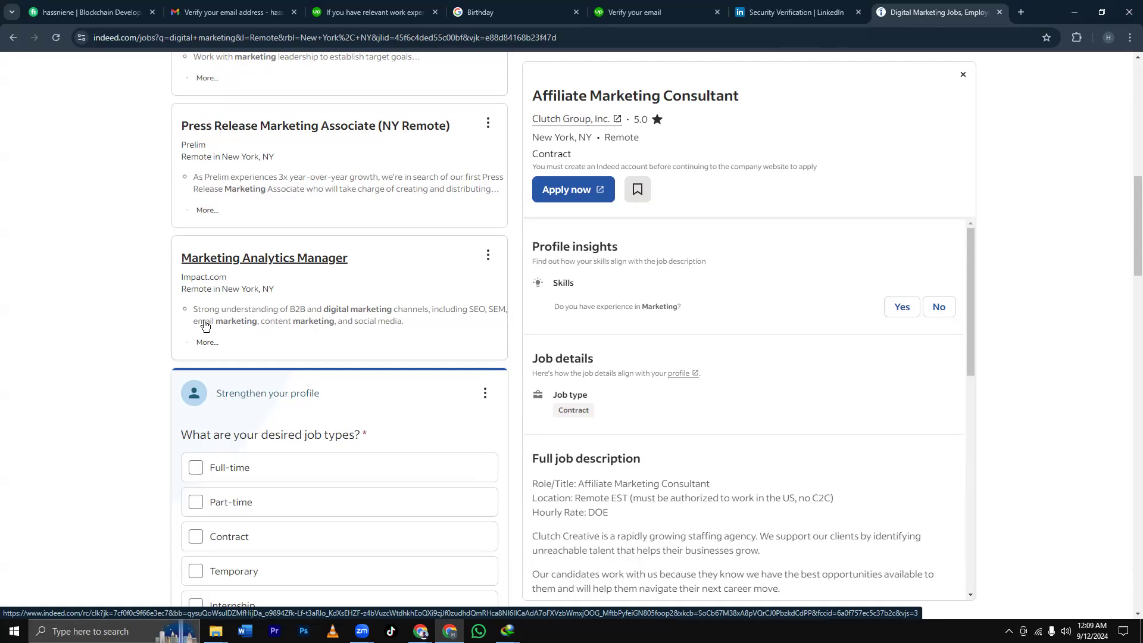
Open Impact.Com's Indeed page from the Marketing Analytics Manager listing and copy its name.
left_click(251, 275)
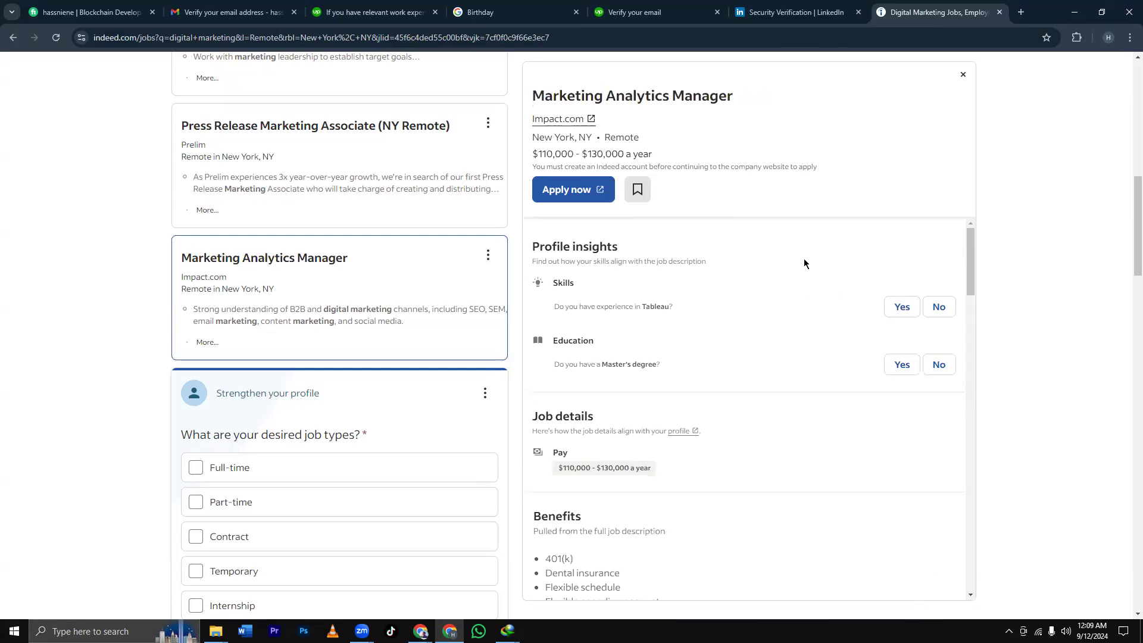
left_click(557, 120)
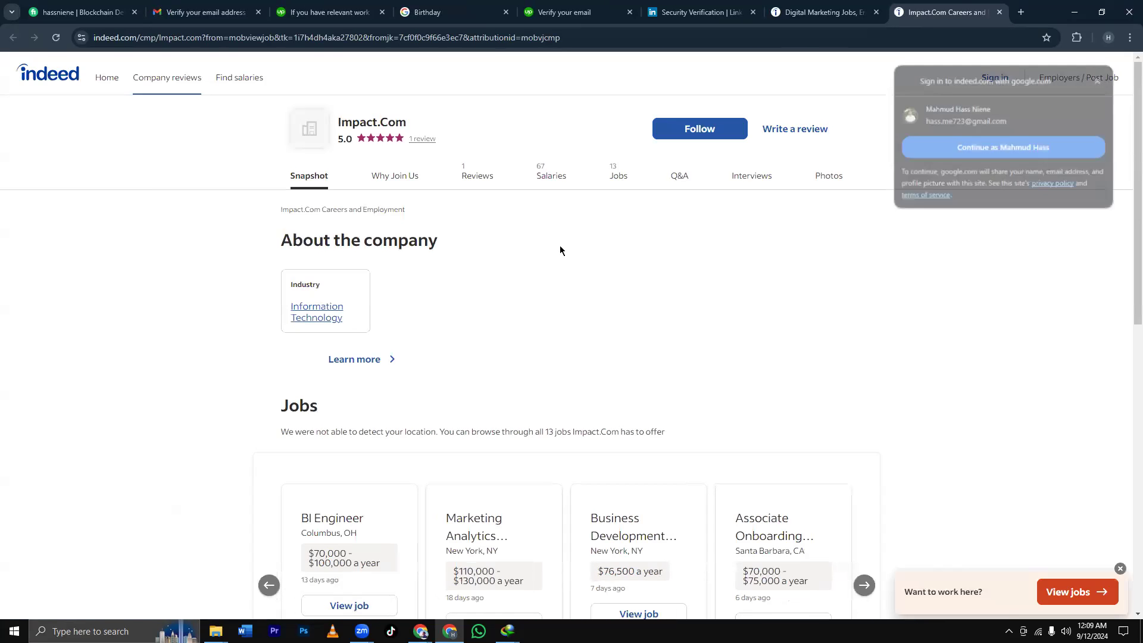
left_click_drag(407, 119, 340, 125)
key("ctrl+c")
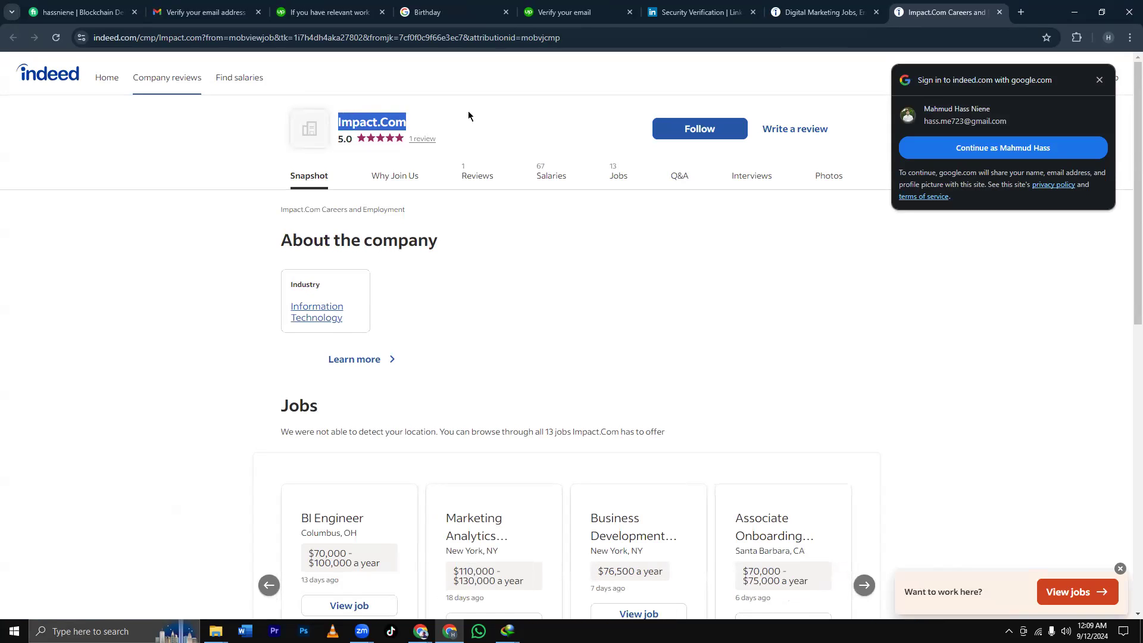
left_click(1100, 80)
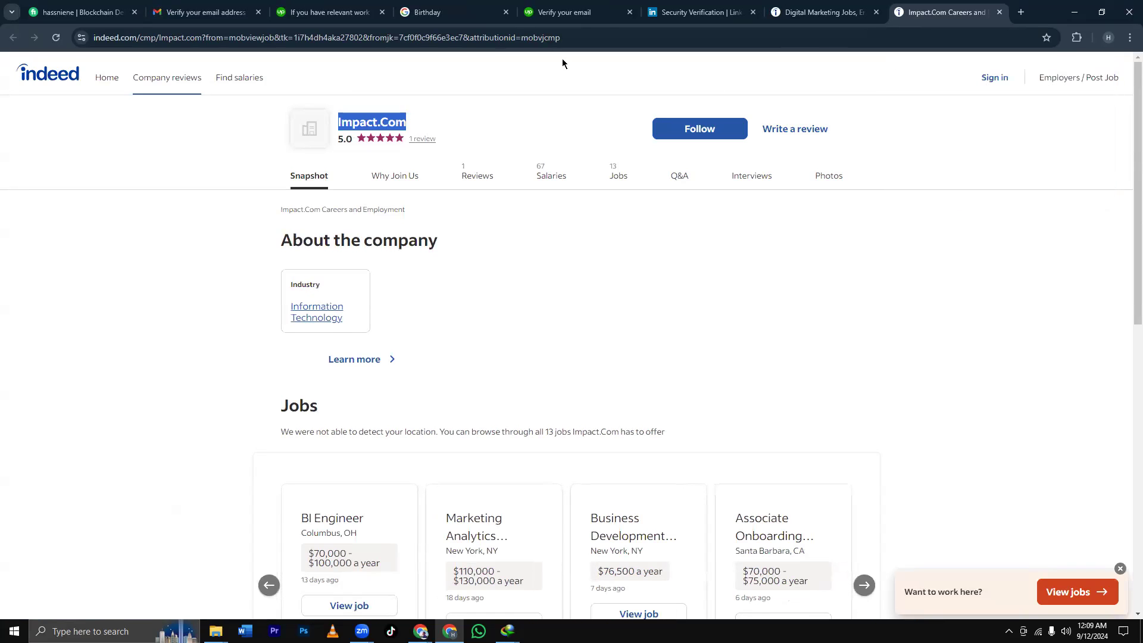
left_click(356, 18)
Paste Impact.Com as the work experience company and choose Bangladesh as the country.
left_click(412, 227)
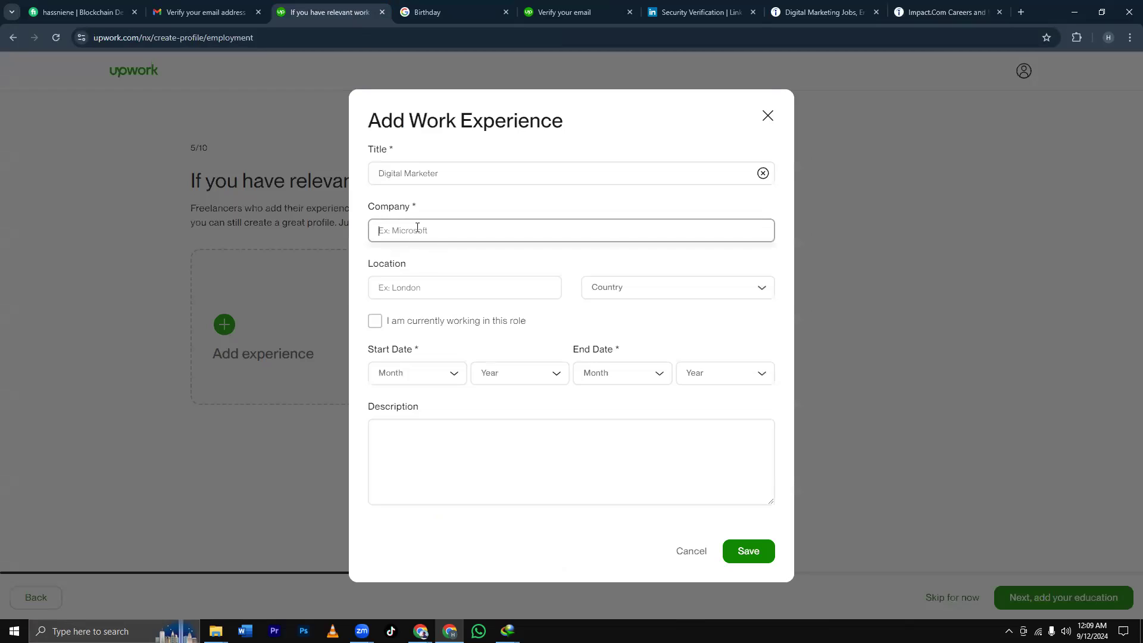
key("ctrl+v")
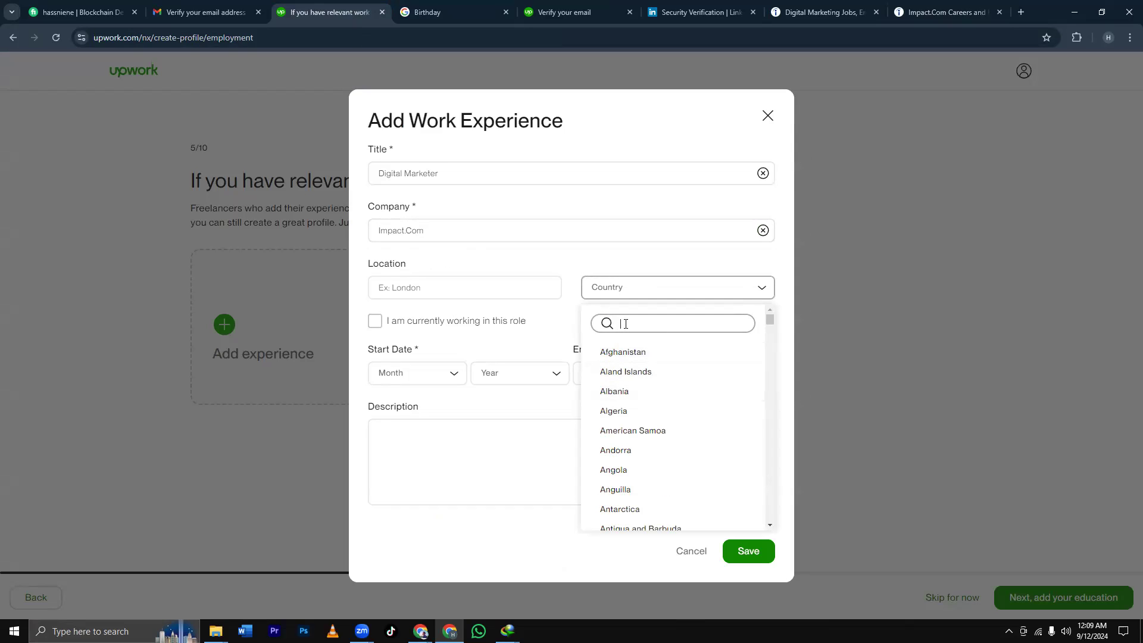
type("bang")
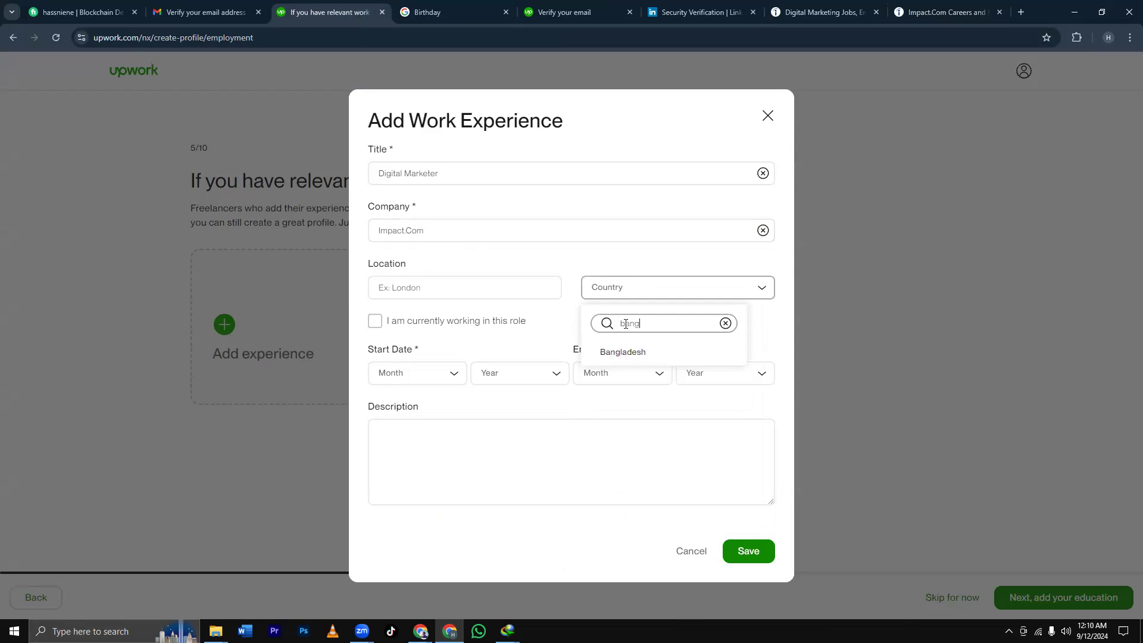
left_click(623, 351)
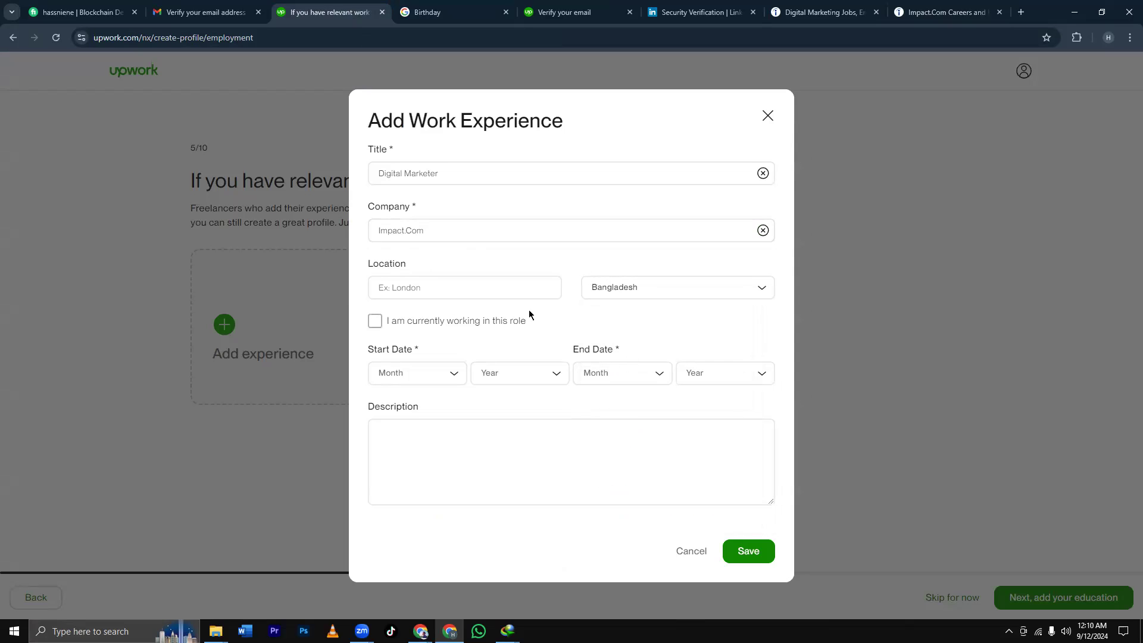
left_click(450, 293)
left_click(763, 292)
left_click(941, 14)
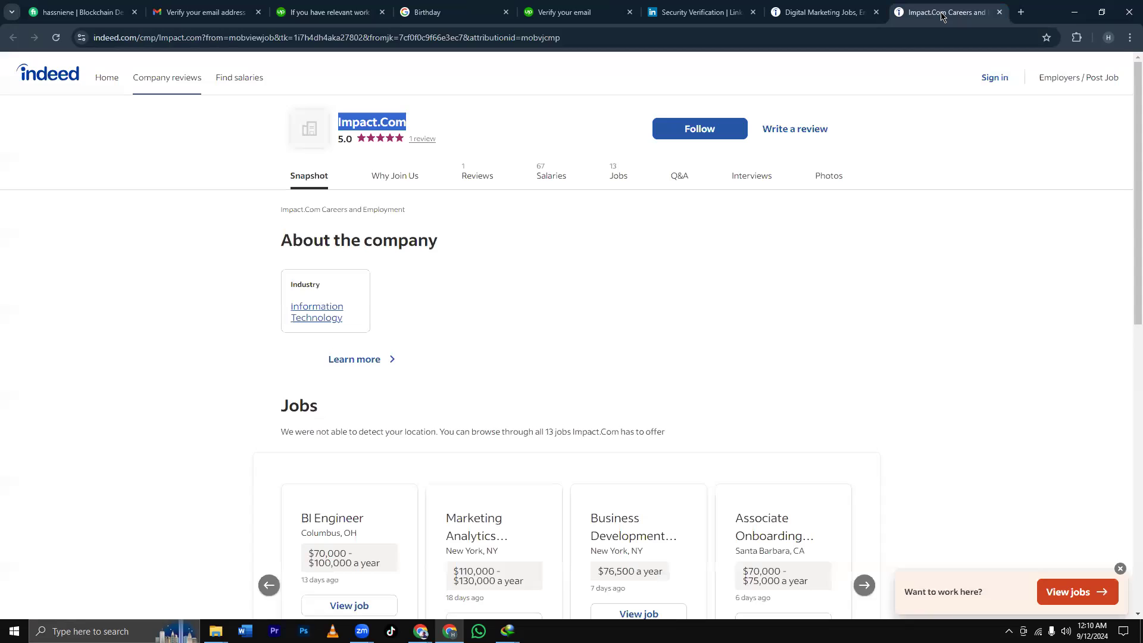
Scroll through the Marketing Analytics Manager job details on Indeed.
left_click(822, 12)
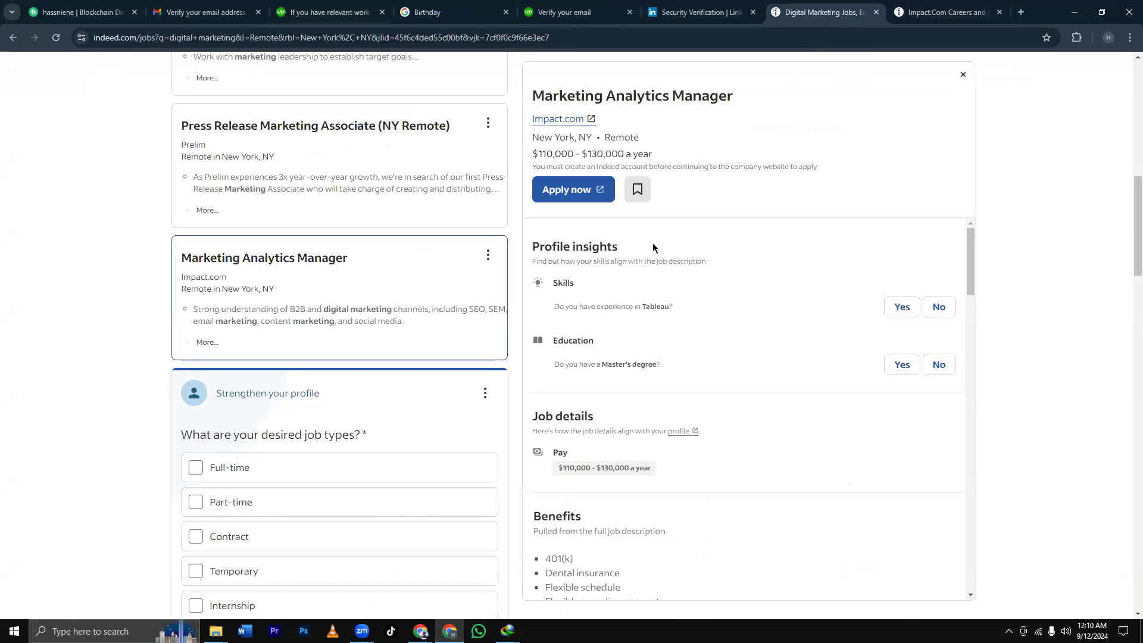
scroll(653, 247, "down", 3)
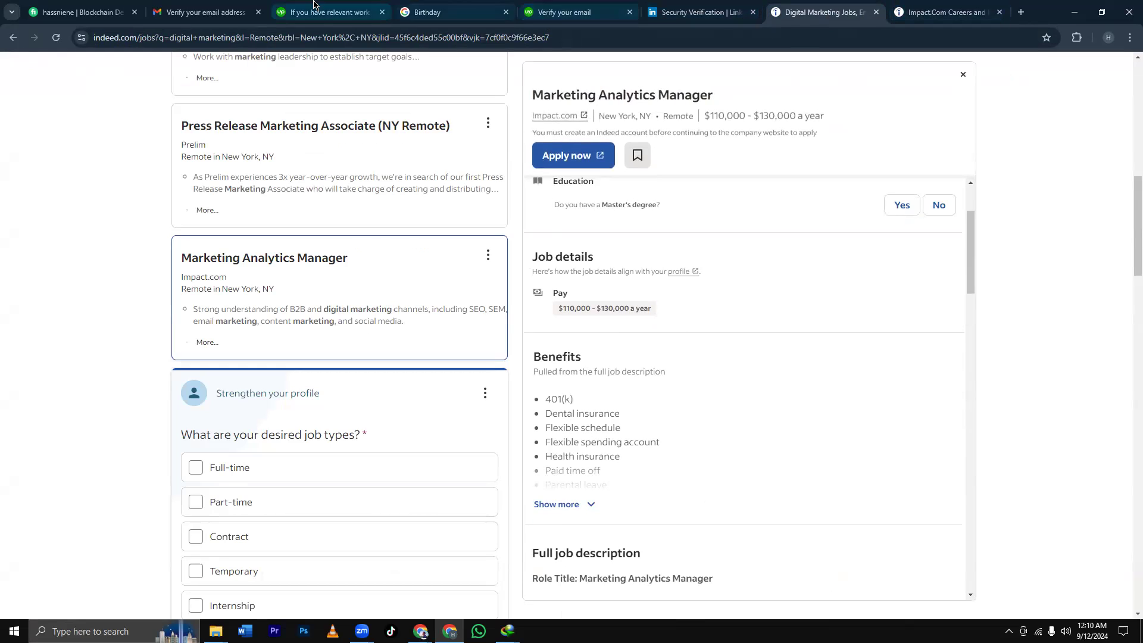
left_click(330, 12)
Keep Bangladesh as the country, enter Dhaka as the city, and mark the role as current.
left_click(708, 291)
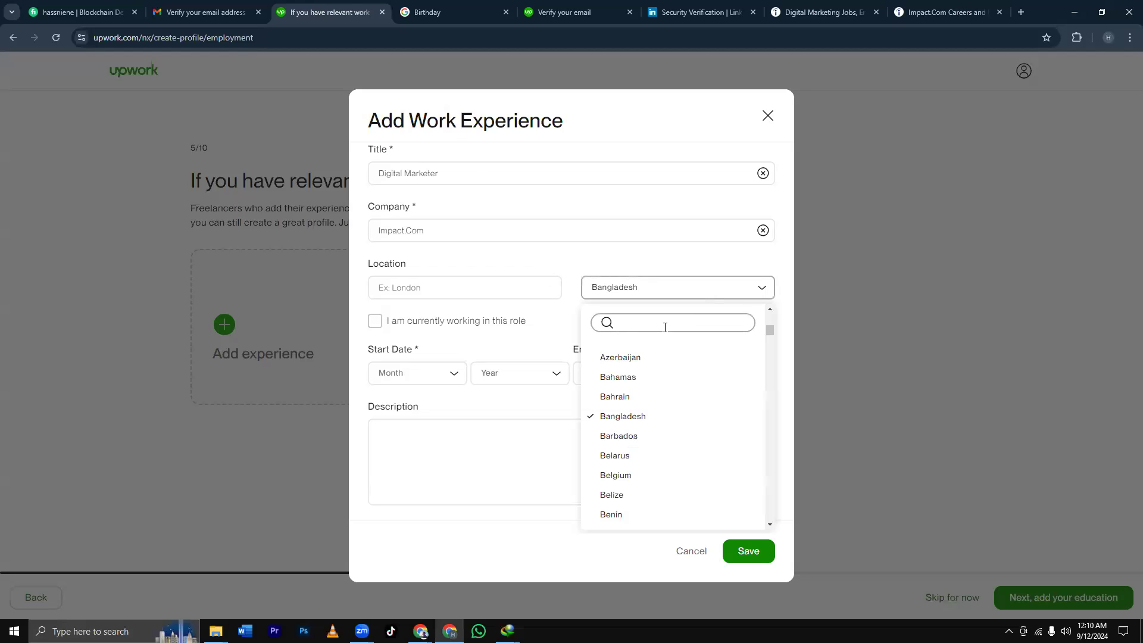
left_click(570, 260)
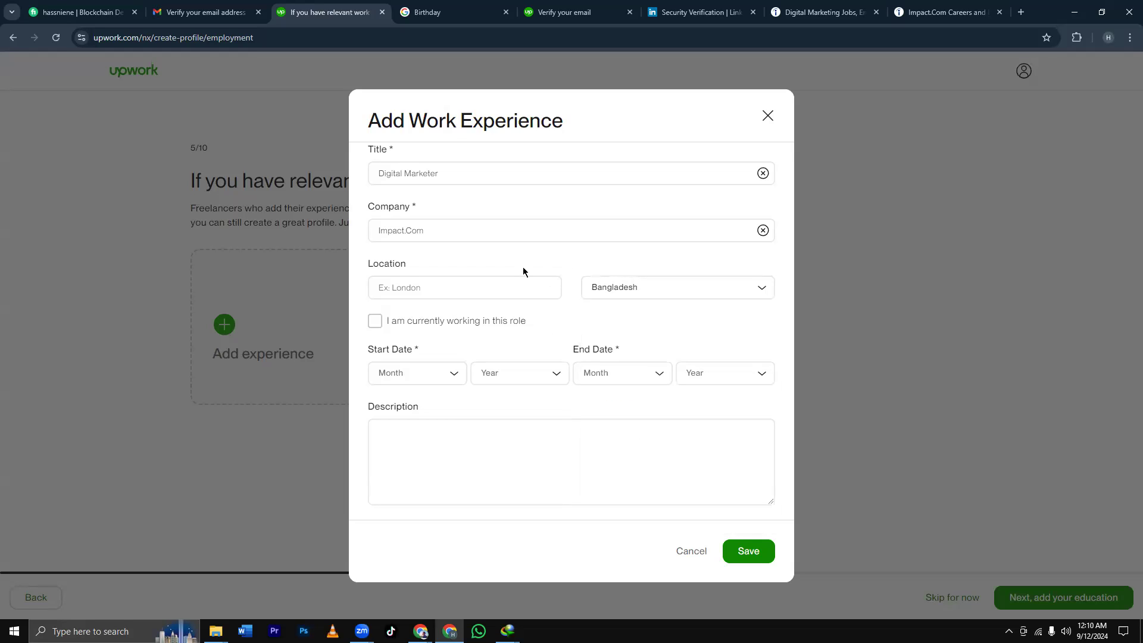
left_click(432, 287)
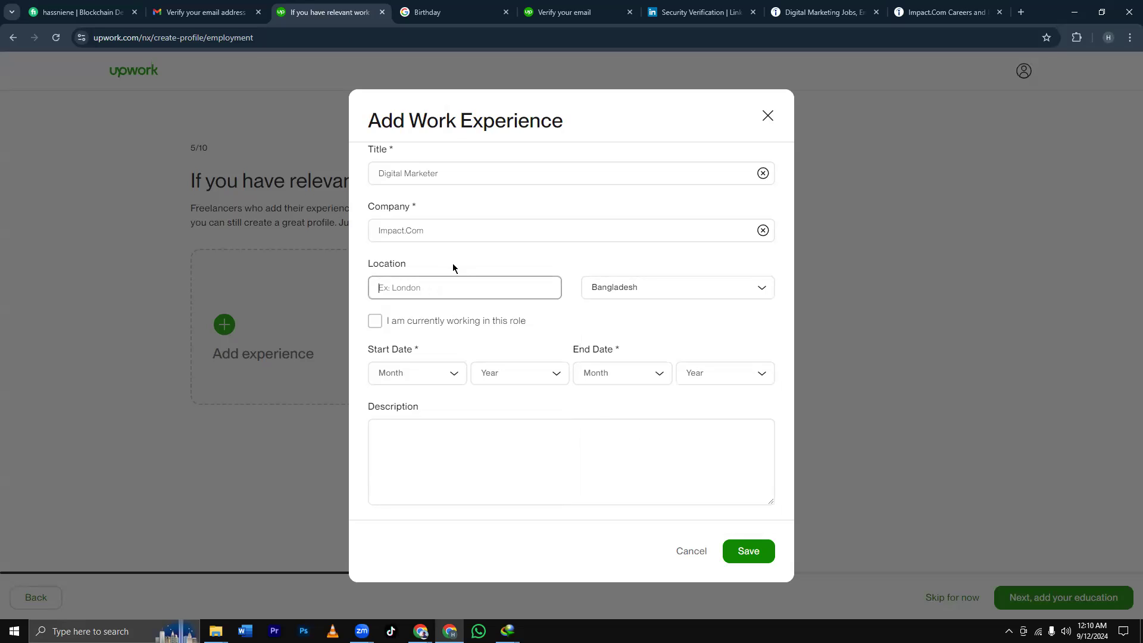
type("Dhaka")
left_click(376, 322)
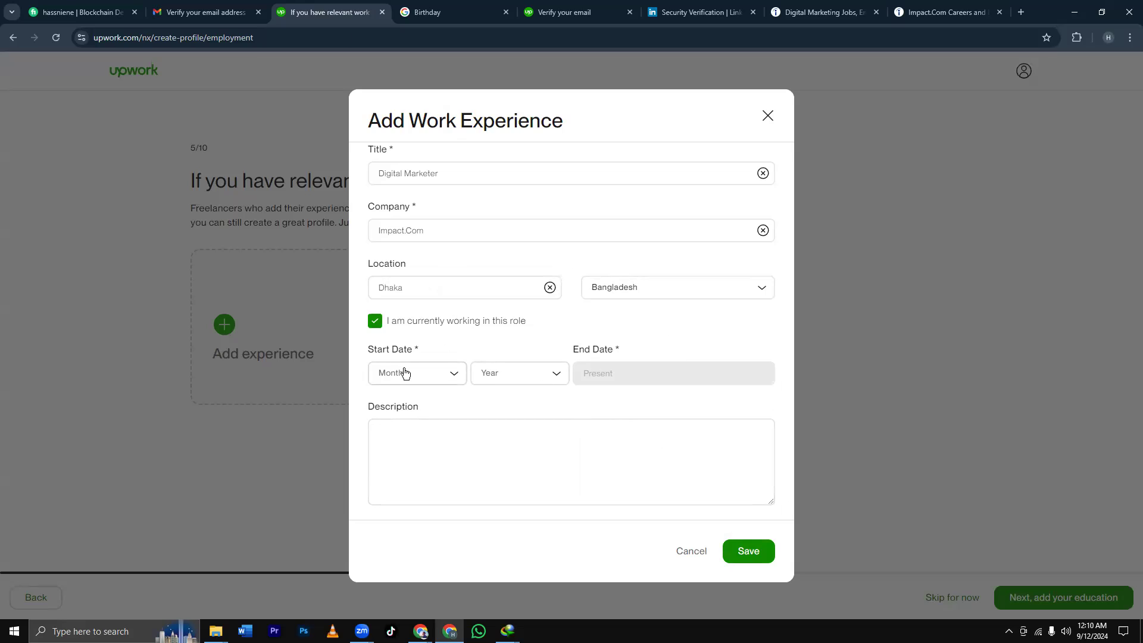
Set the start date to March 2022 and save the Digital Marketer entry.
left_click(449, 377)
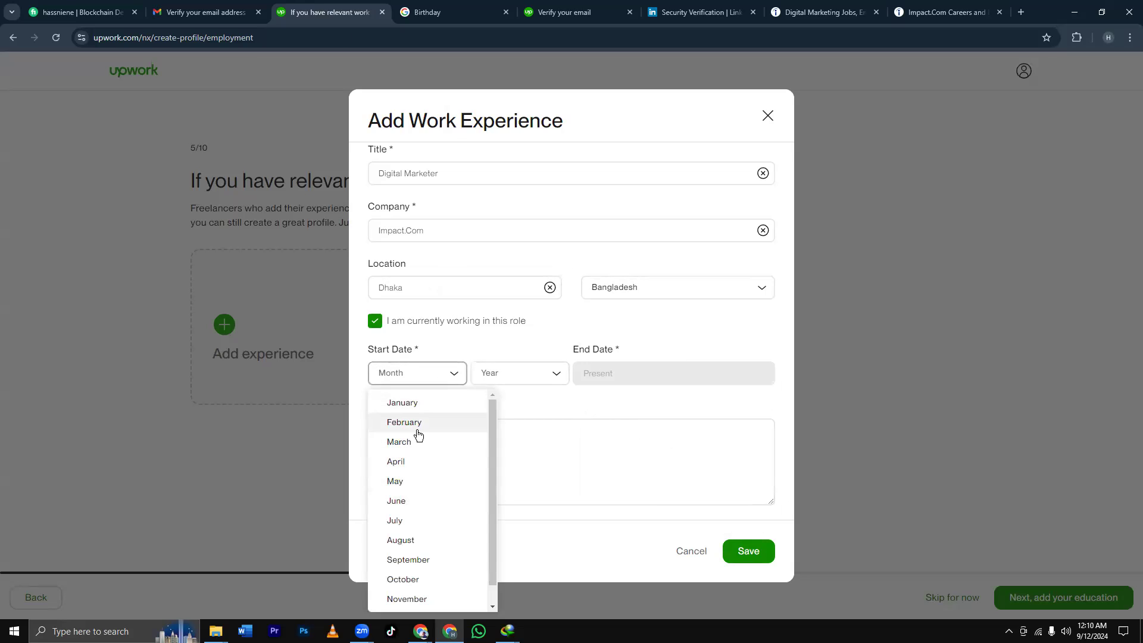
left_click(412, 440)
left_click(512, 374)
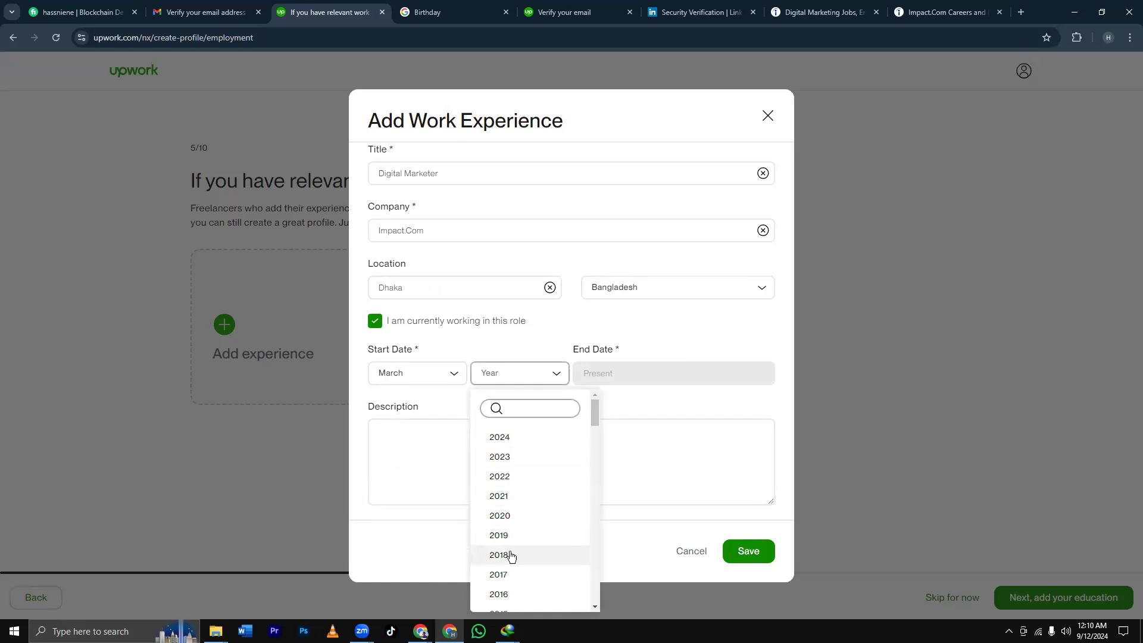
left_click(503, 496)
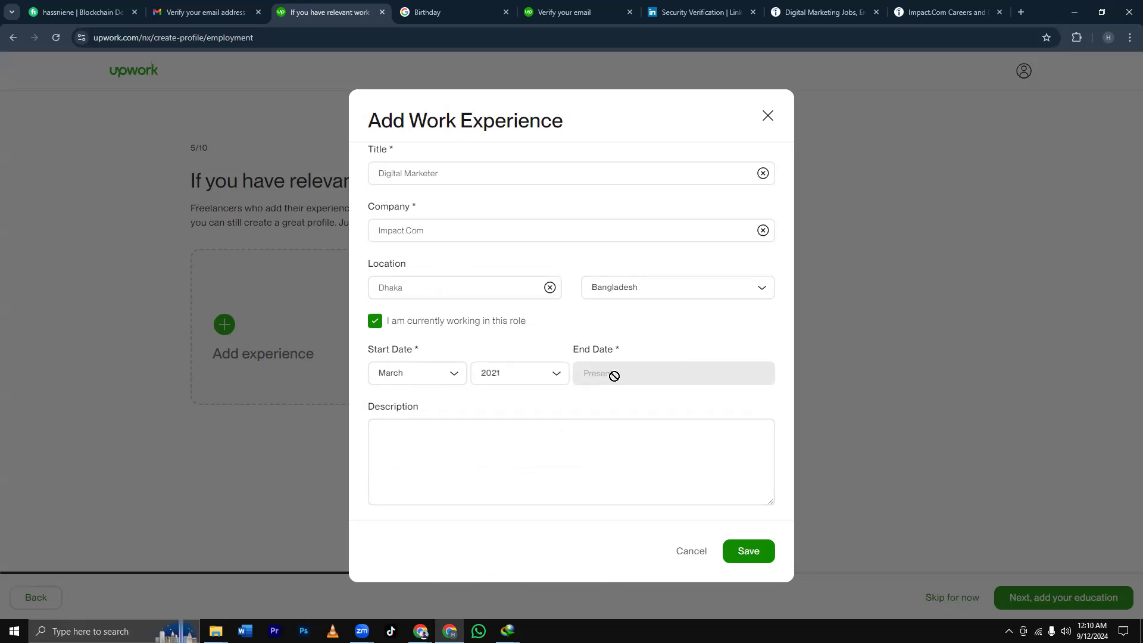
left_click(549, 377)
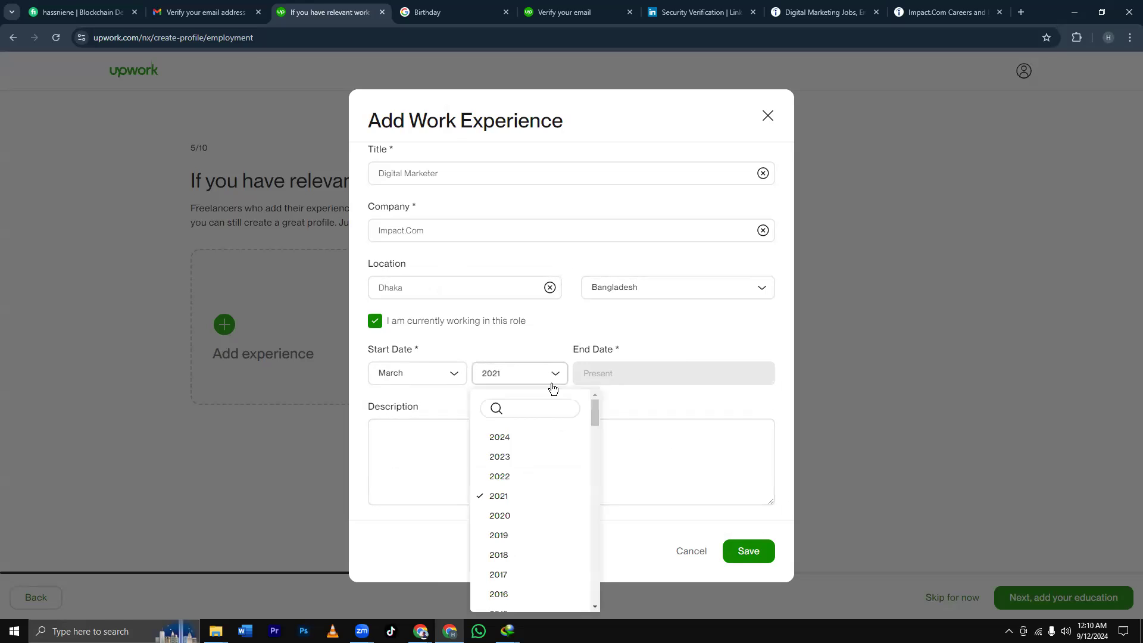
left_click(514, 480)
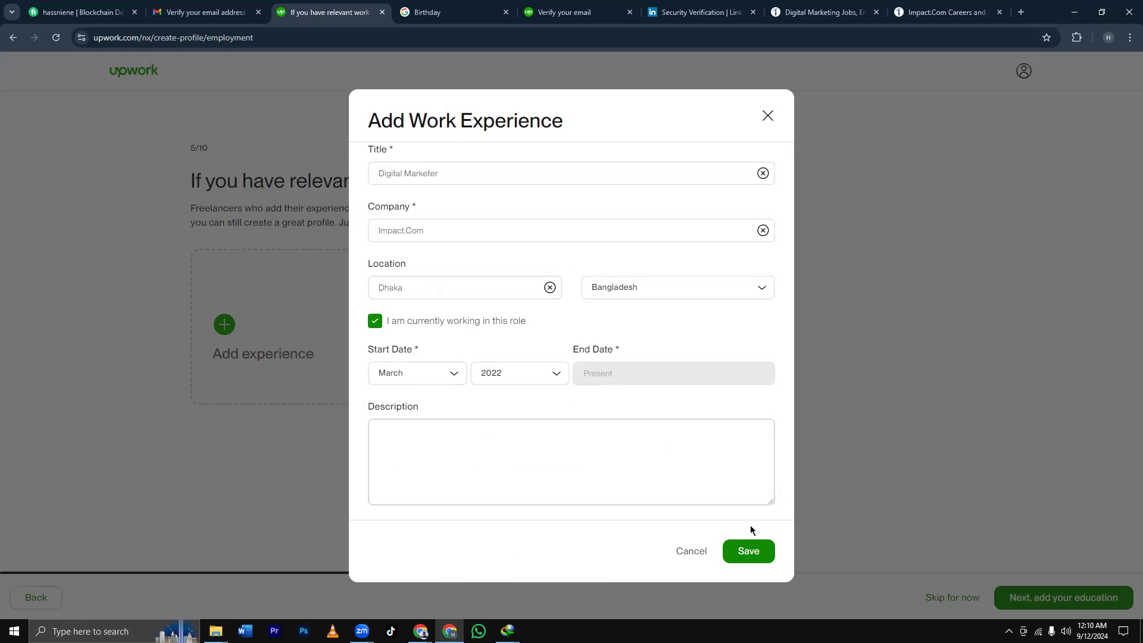
left_click(757, 555)
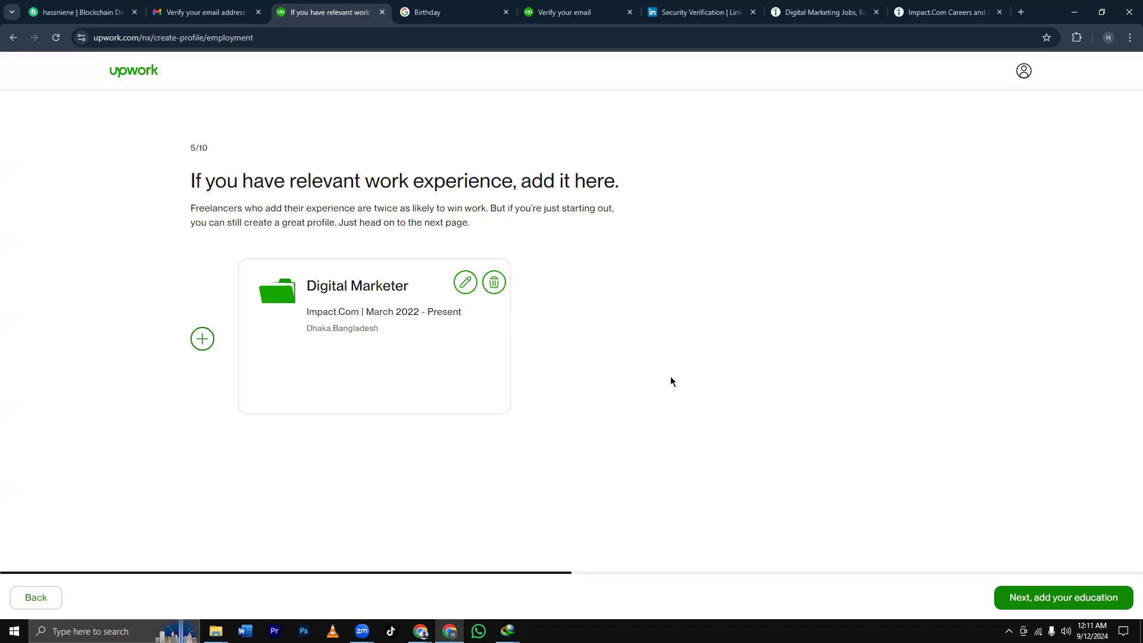
Add a new work experience entry with the title 'Facebook Ads'.
left_click(203, 340)
left_click(415, 177)
type("Facebook Ads")
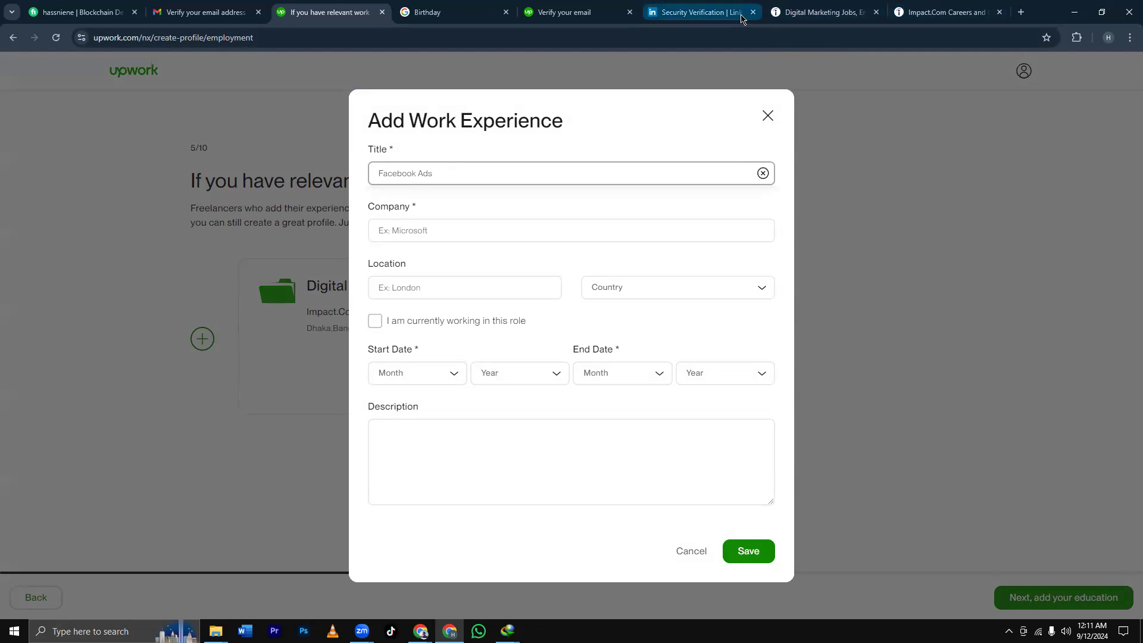
Search Indeed for remote facebook ads jobs instead of digital marketing.
left_click(821, 12)
scroll(425, 220, "up", 10)
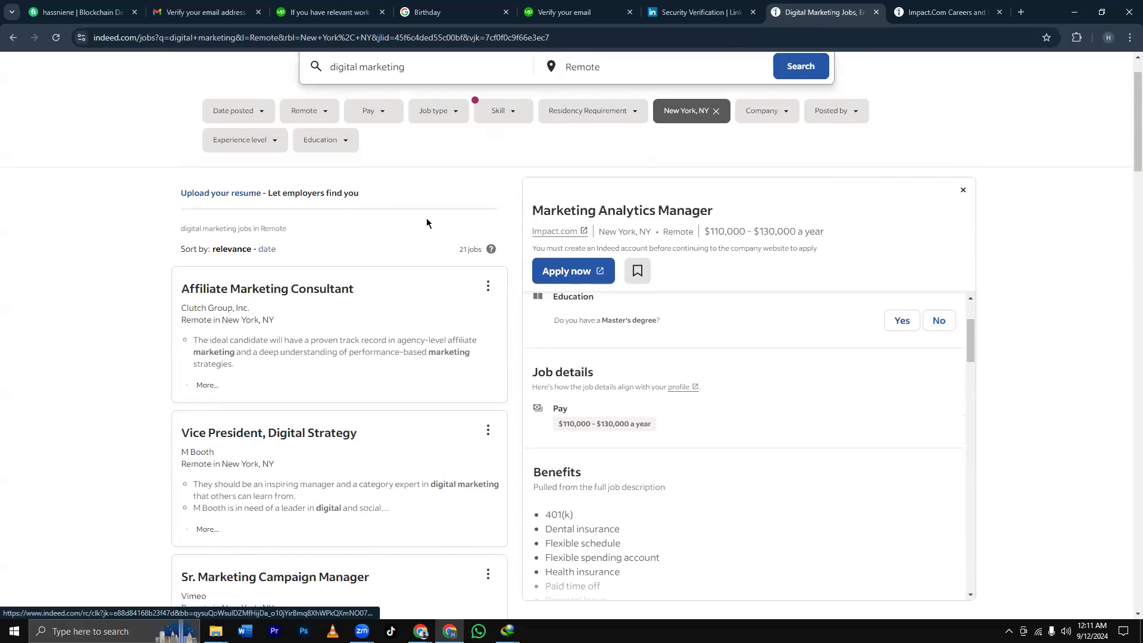
scroll(427, 222, "up", 1)
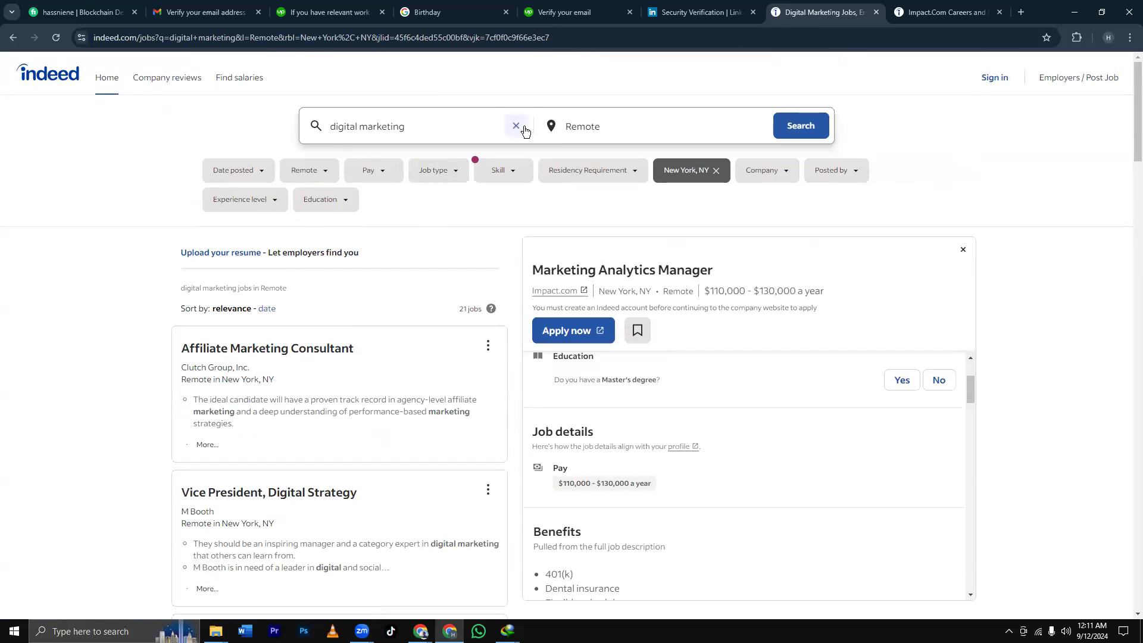
left_click(515, 126)
type("facebook")
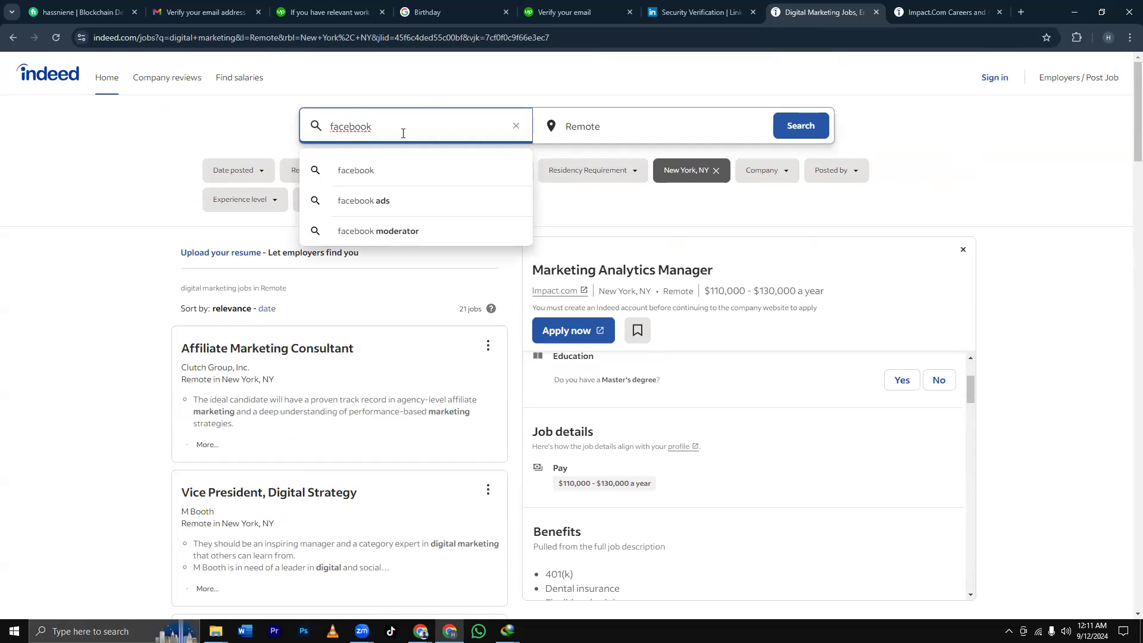
left_click(429, 203)
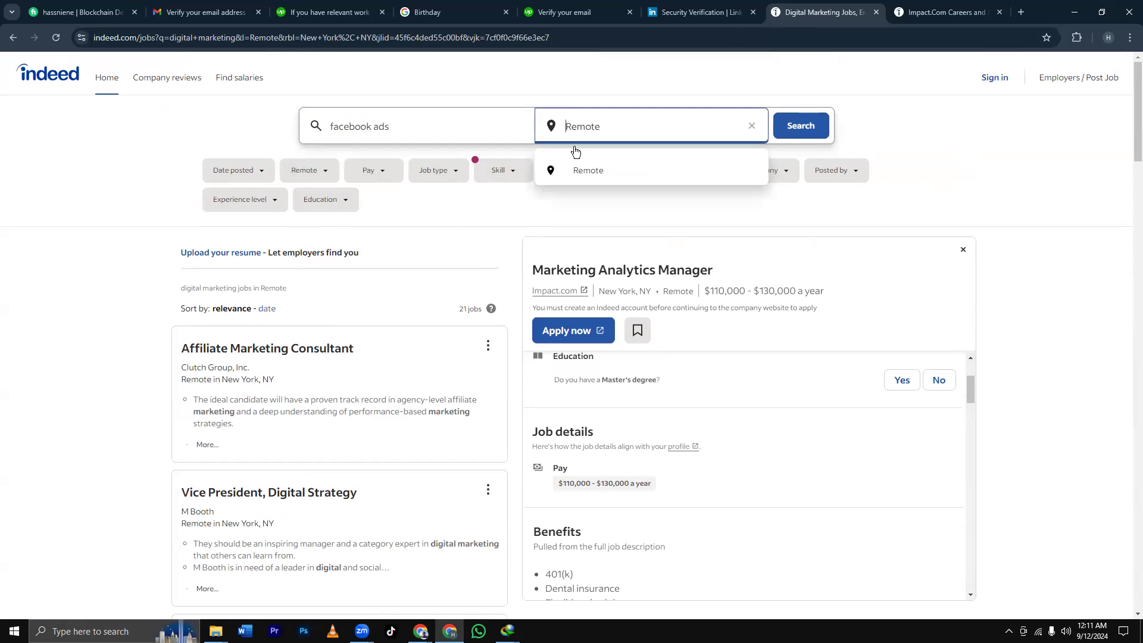
left_click(810, 126)
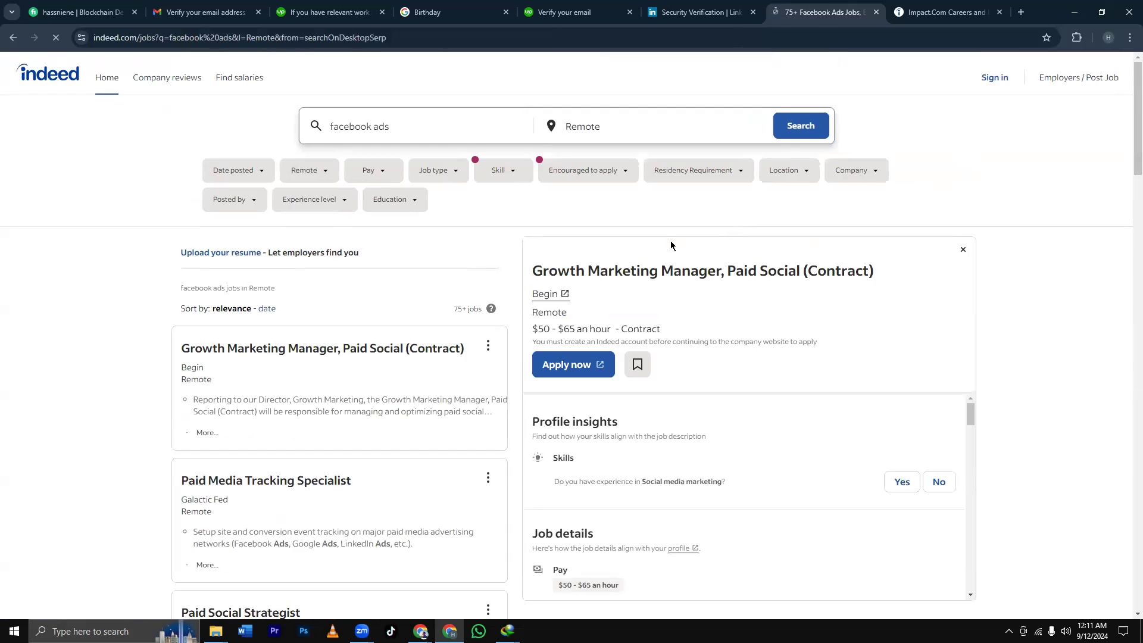
scroll(379, 280, "down", 2)
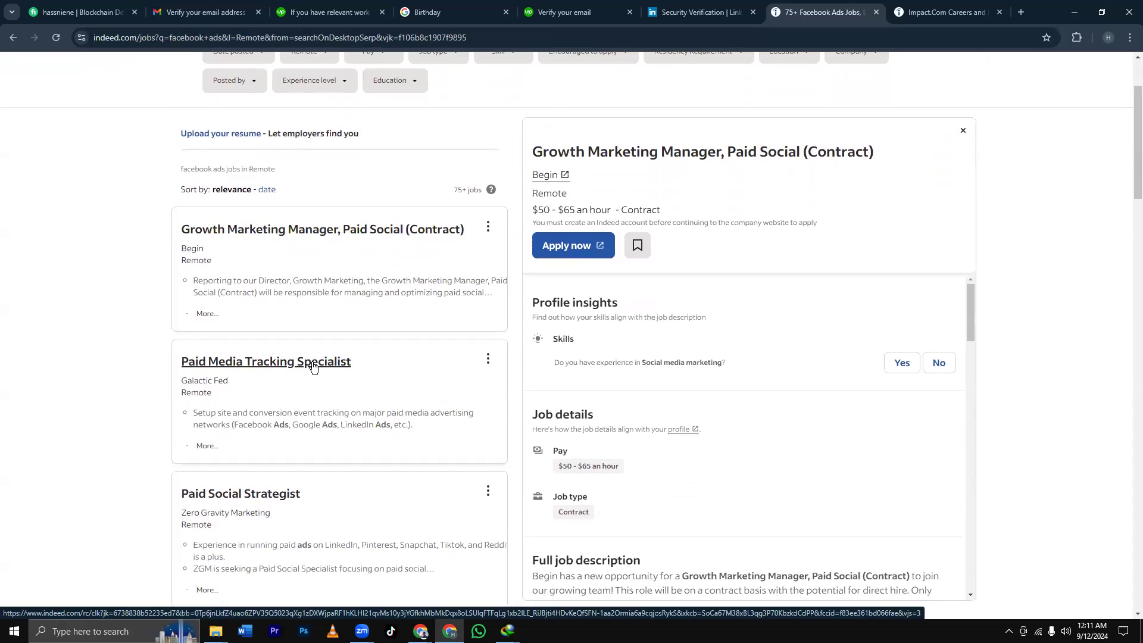
Open Zero Gravity Marketing's page from the Paid Social Strategist listing and select its name.
left_click(256, 494)
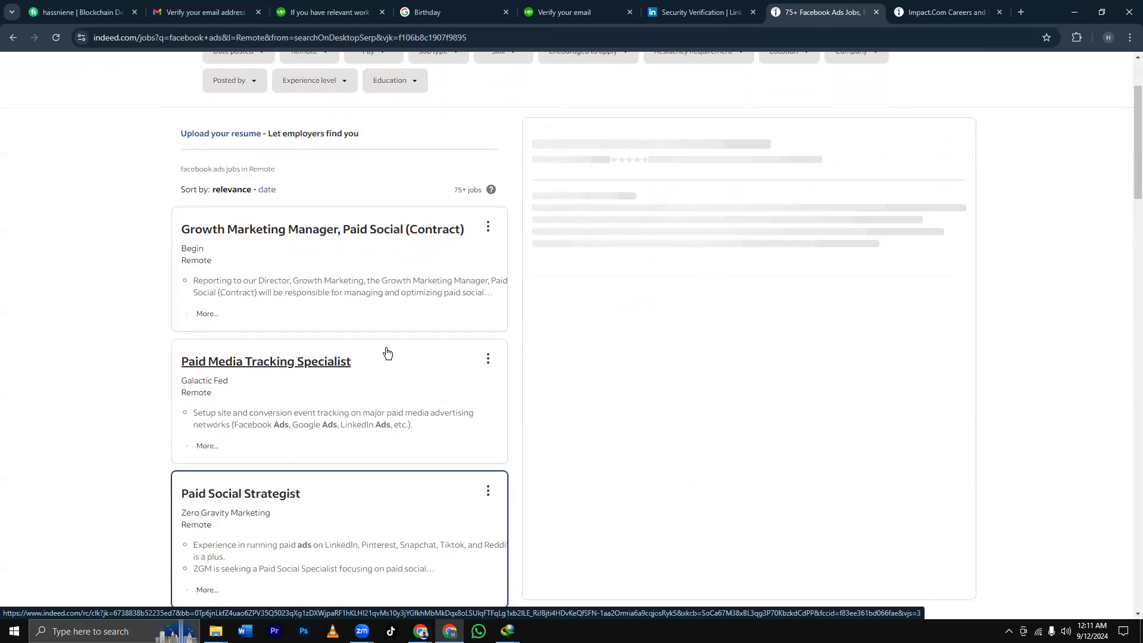
left_click(604, 175)
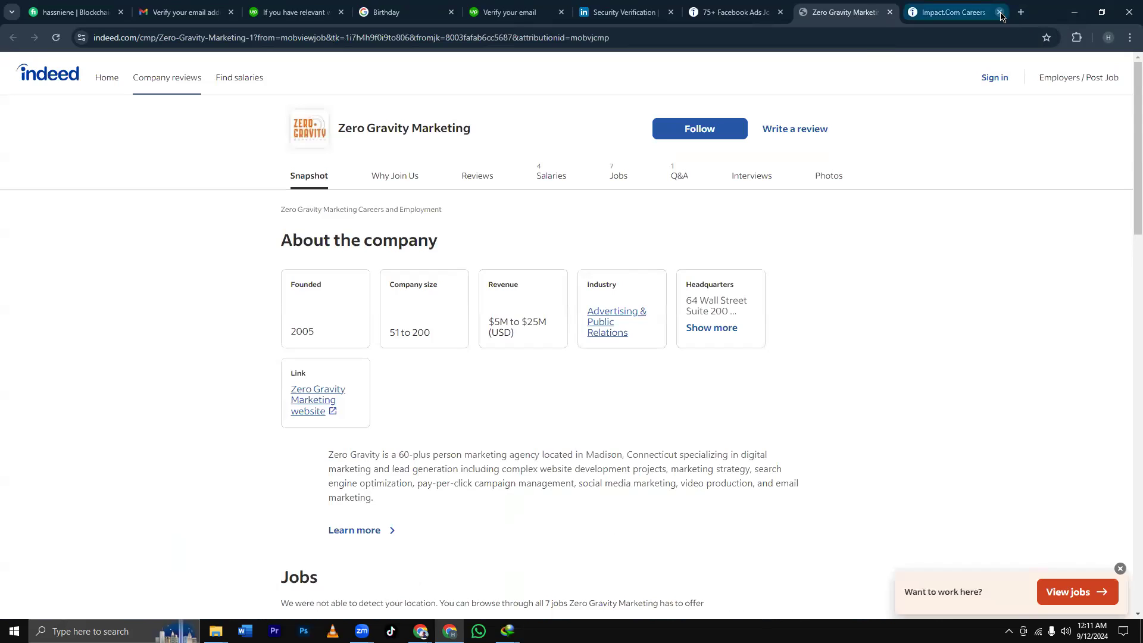
left_click(1000, 12)
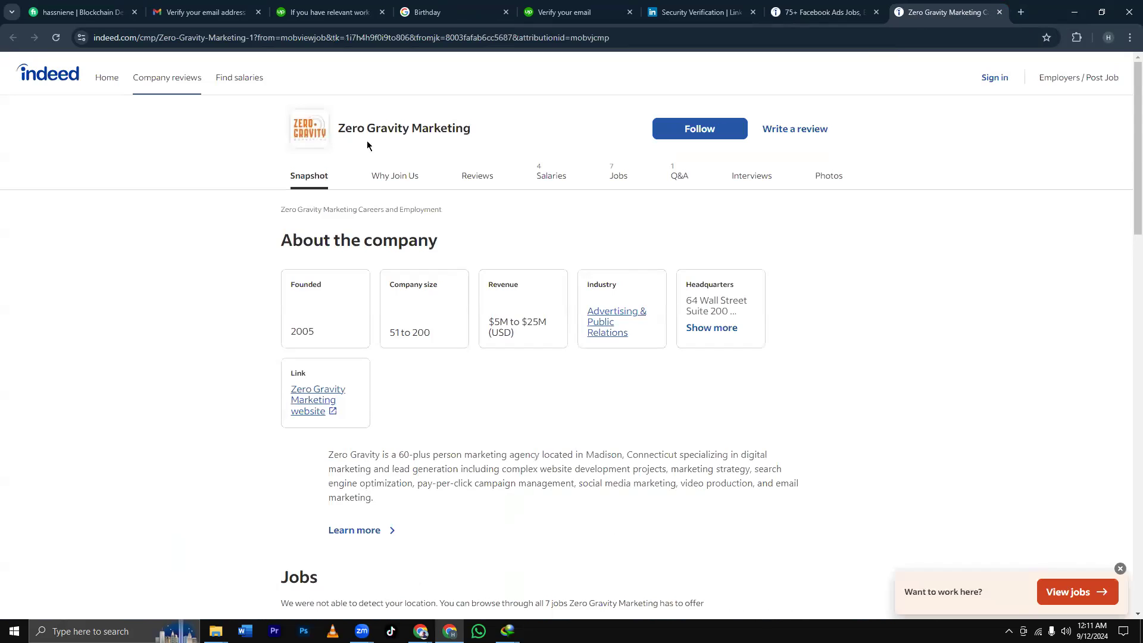
left_click_drag(470, 128, 337, 128)
key("ctrl+c")
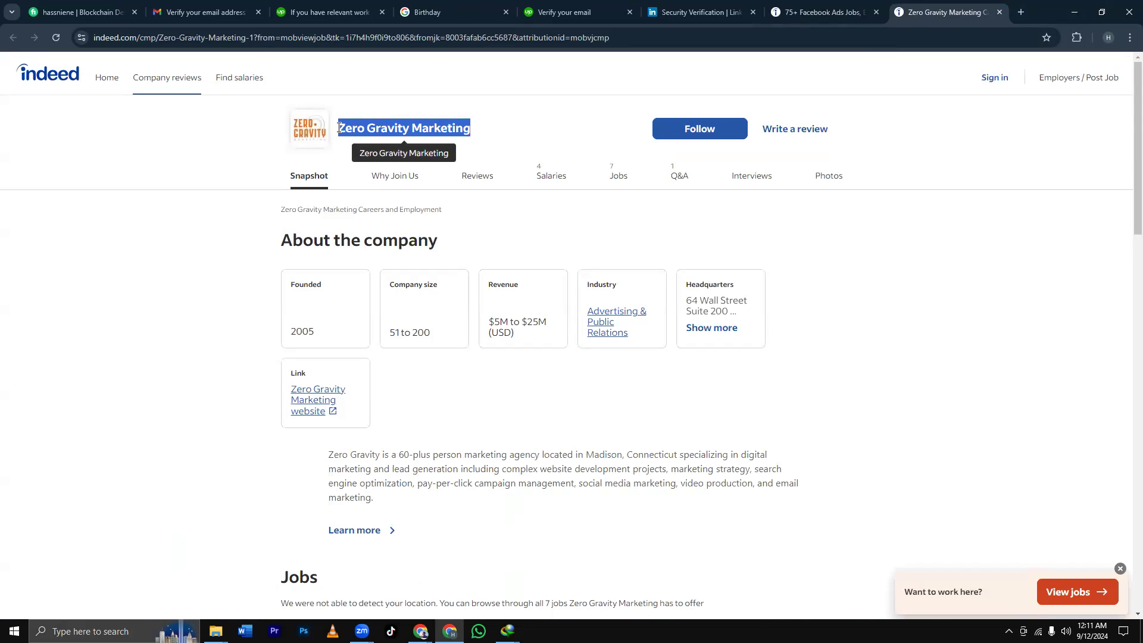
Enter Zero Gravity Marketing, Bangladesh and Dhaka, leaving the role not marked as current.
left_click(330, 12)
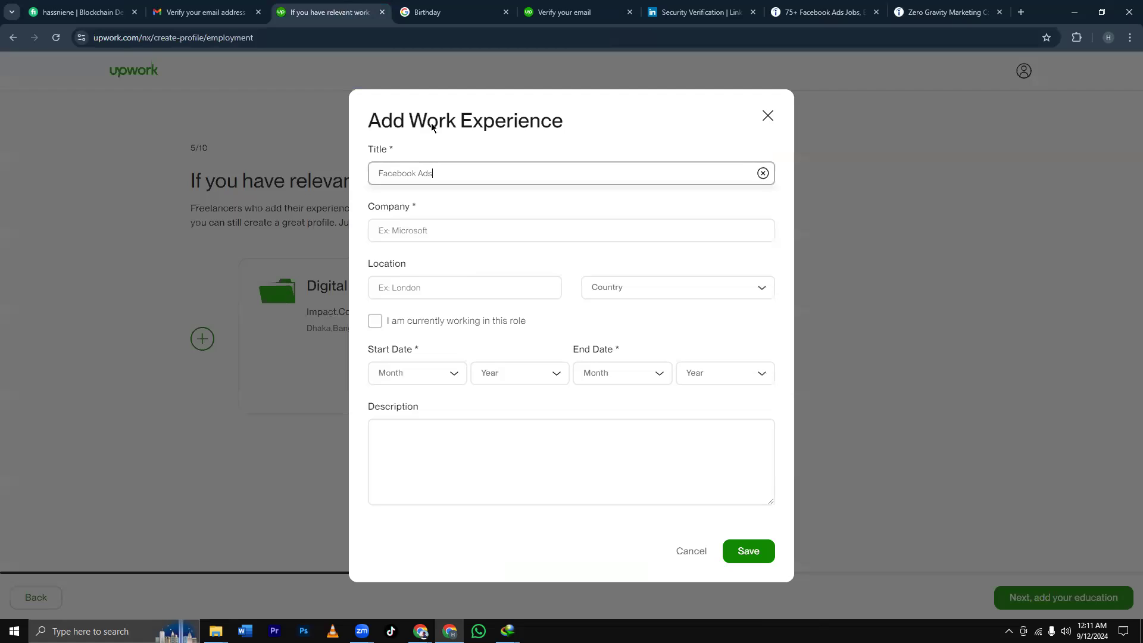
left_click(425, 231)
key("ctrl+v")
left_click(646, 288)
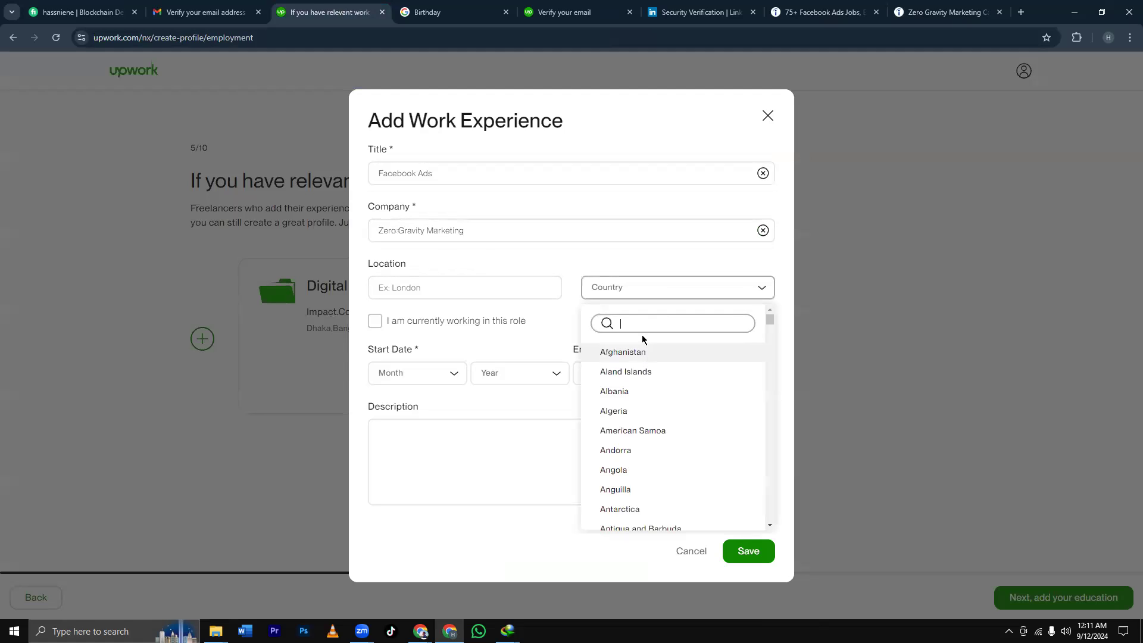
type("b")
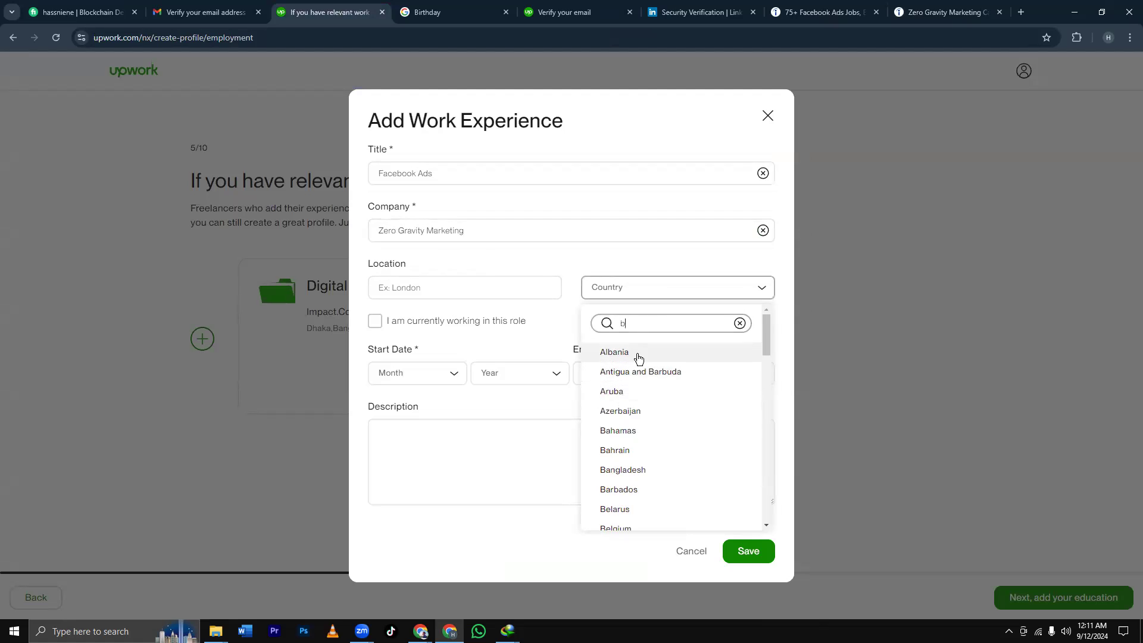
type("ang")
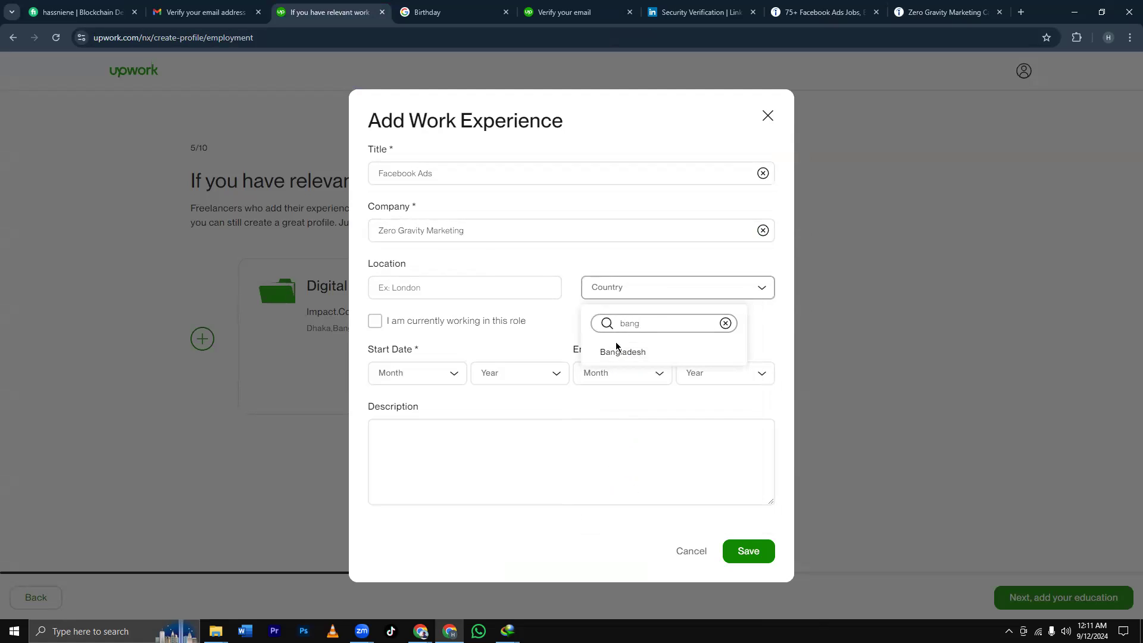
left_click(620, 351)
left_click(472, 290)
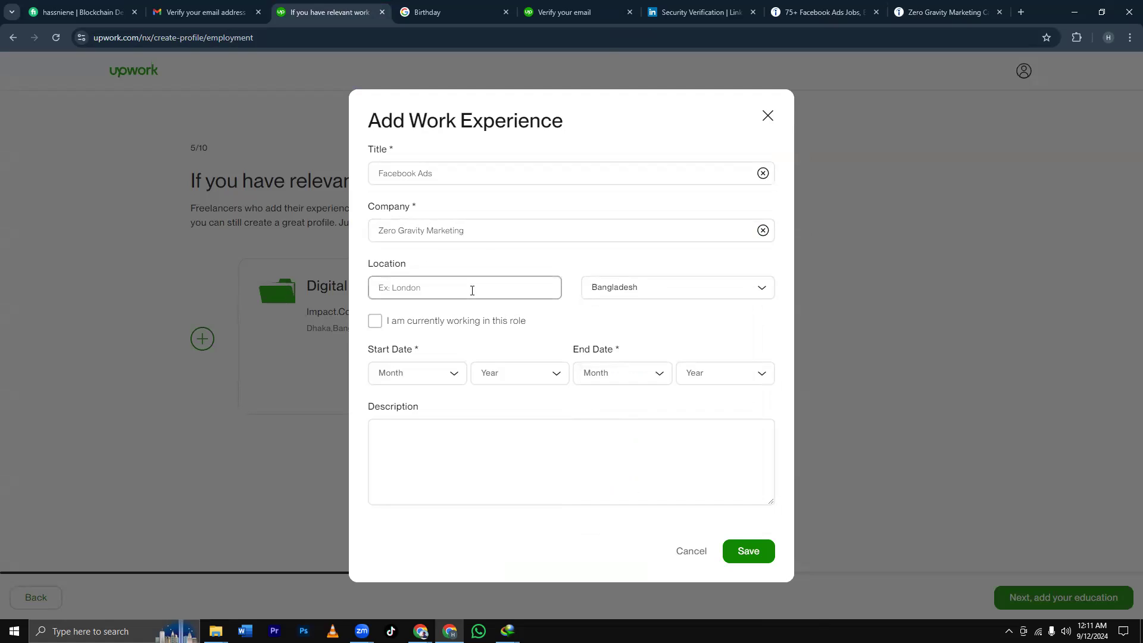
type("Dhaka")
left_click(375, 321)
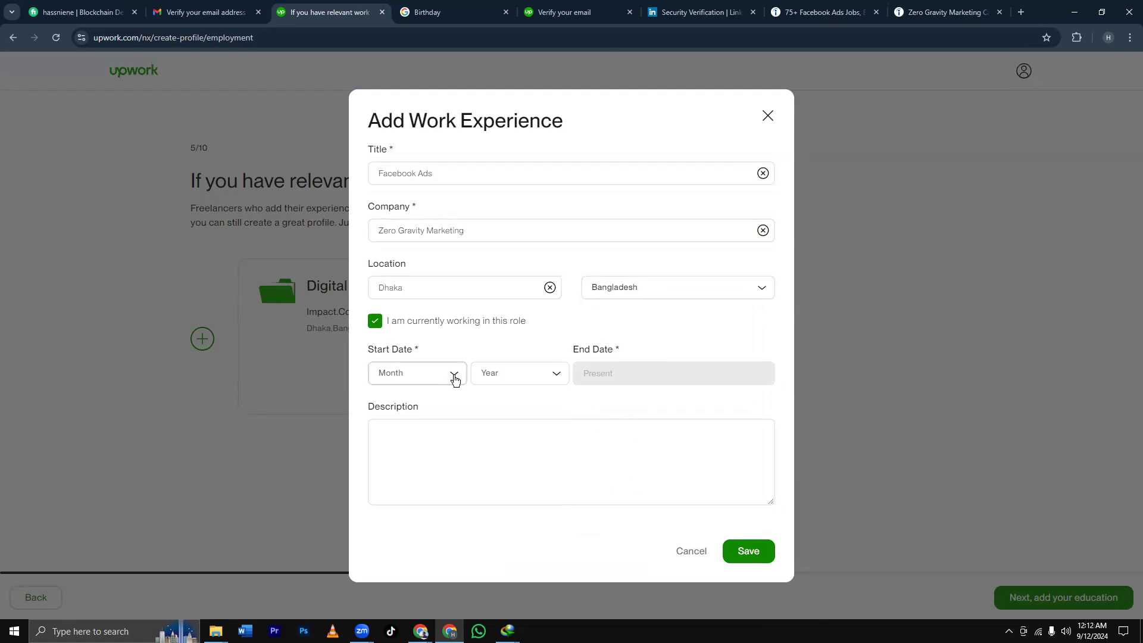
left_click(376, 323)
Set the start date to April 2023.
left_click(454, 375)
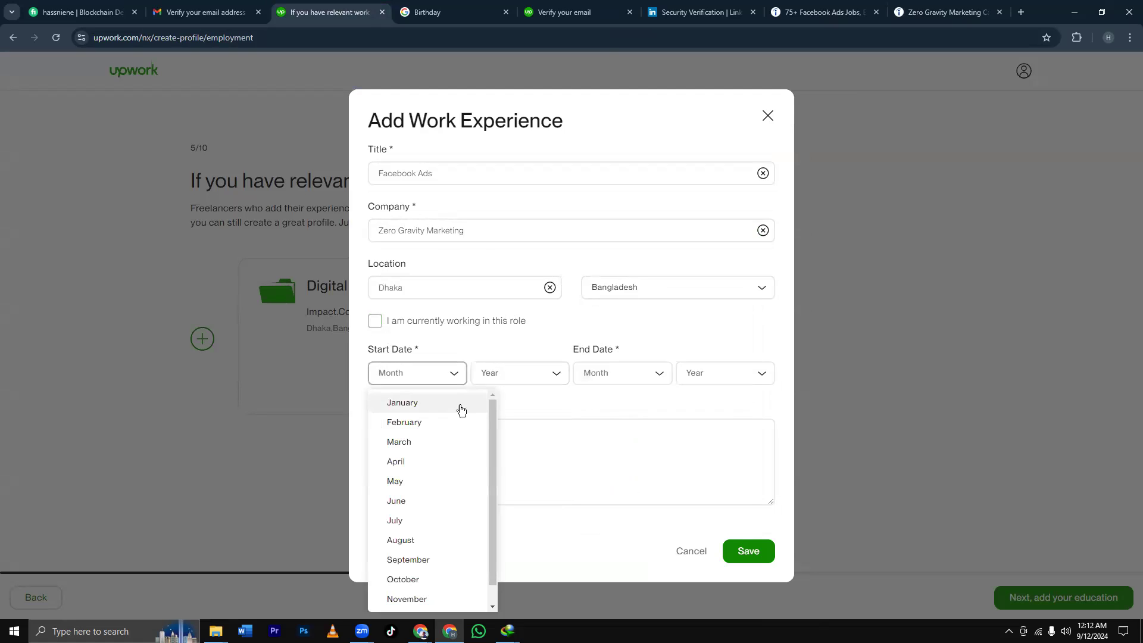
left_click(403, 463)
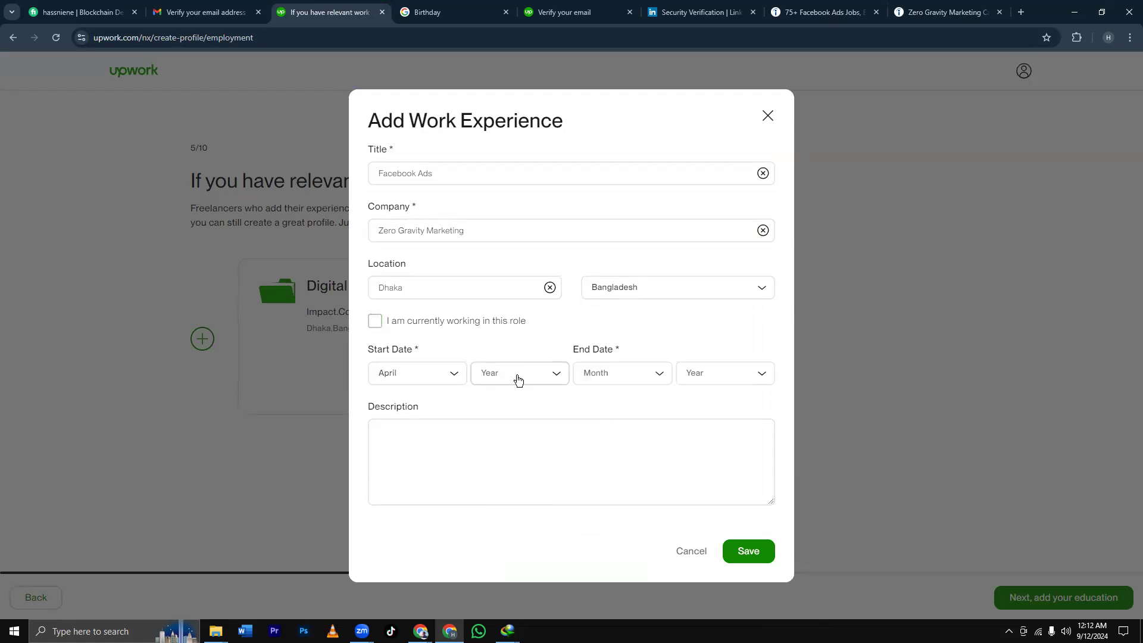
left_click(527, 376)
left_click(512, 482)
left_click(529, 375)
left_click(510, 457)
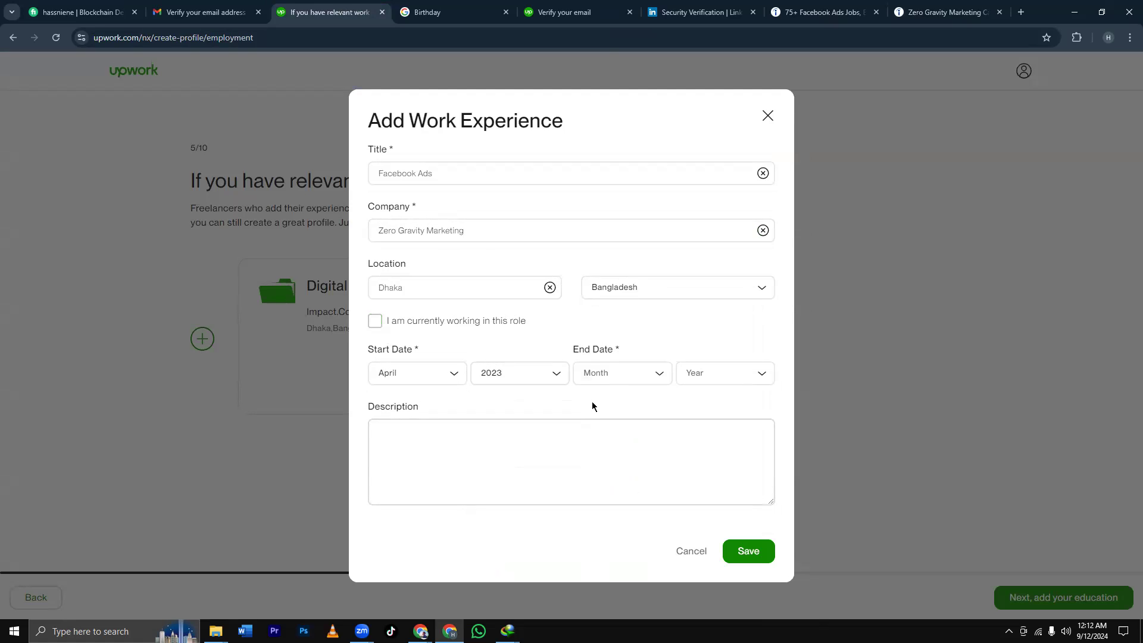
Set the end date to July 2023 and save the Facebook Ads entry.
left_click(648, 376)
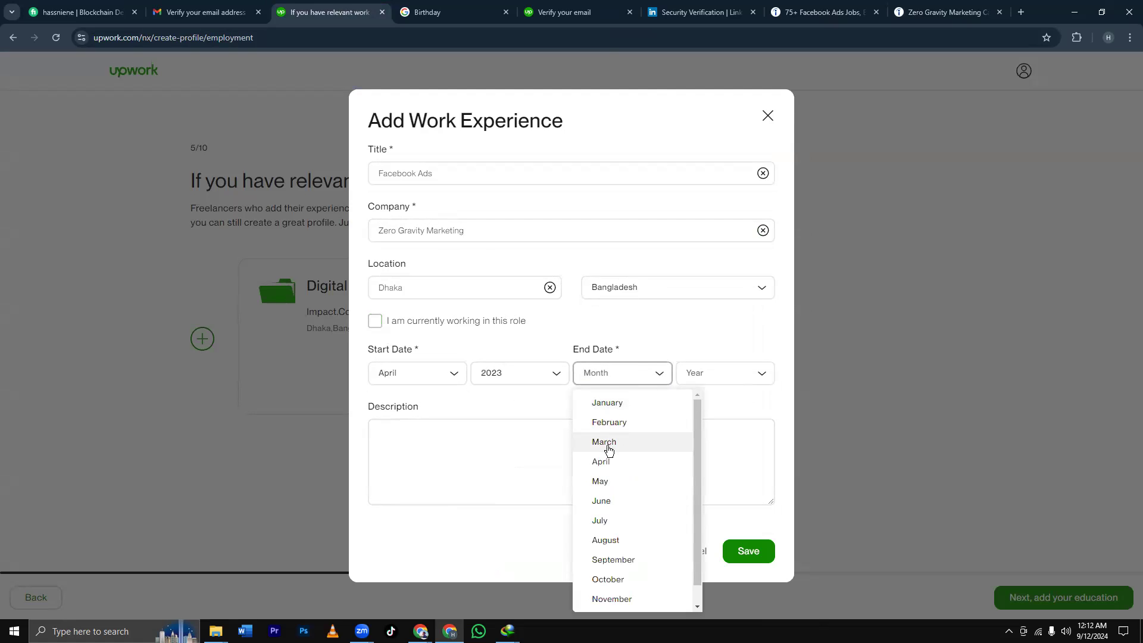
left_click(611, 539)
left_click(723, 374)
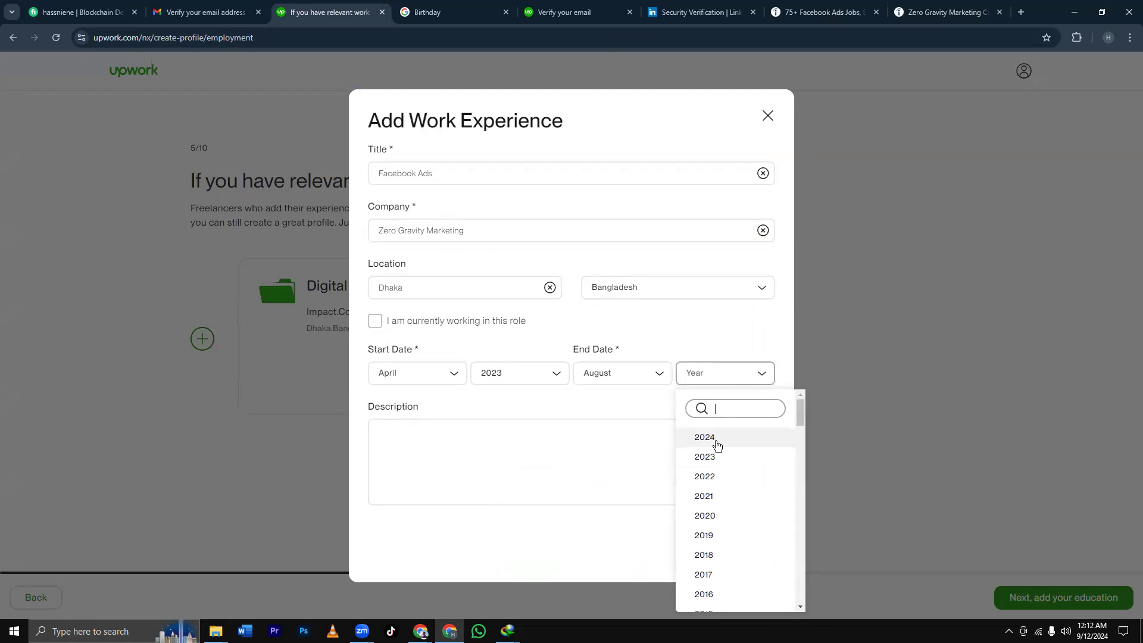
left_click(717, 441)
left_click(645, 376)
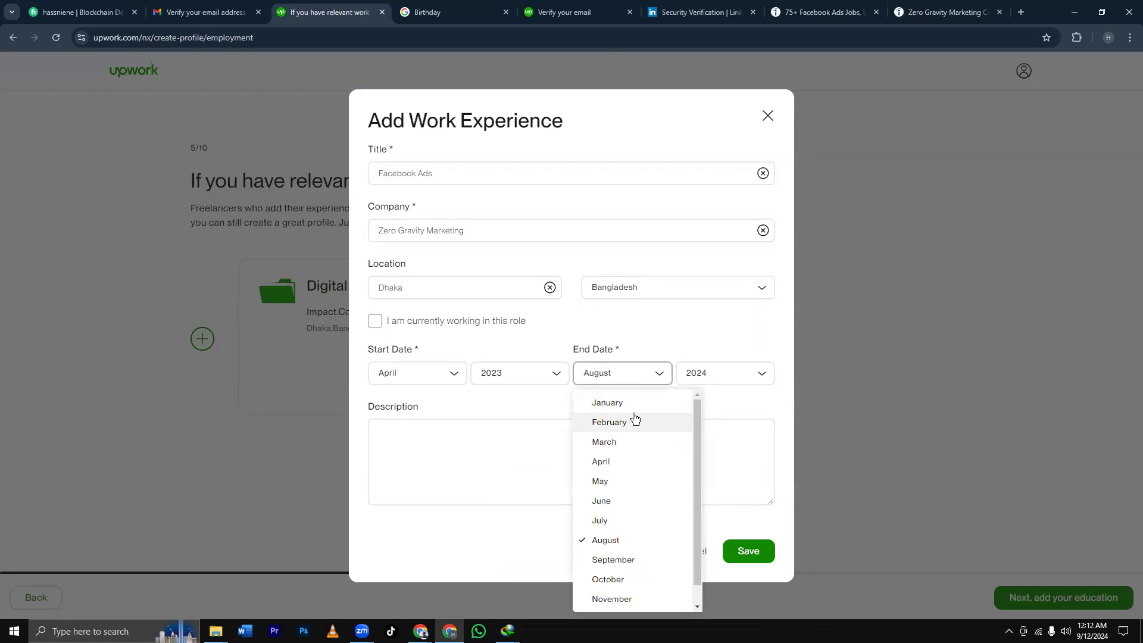
left_click(606, 522)
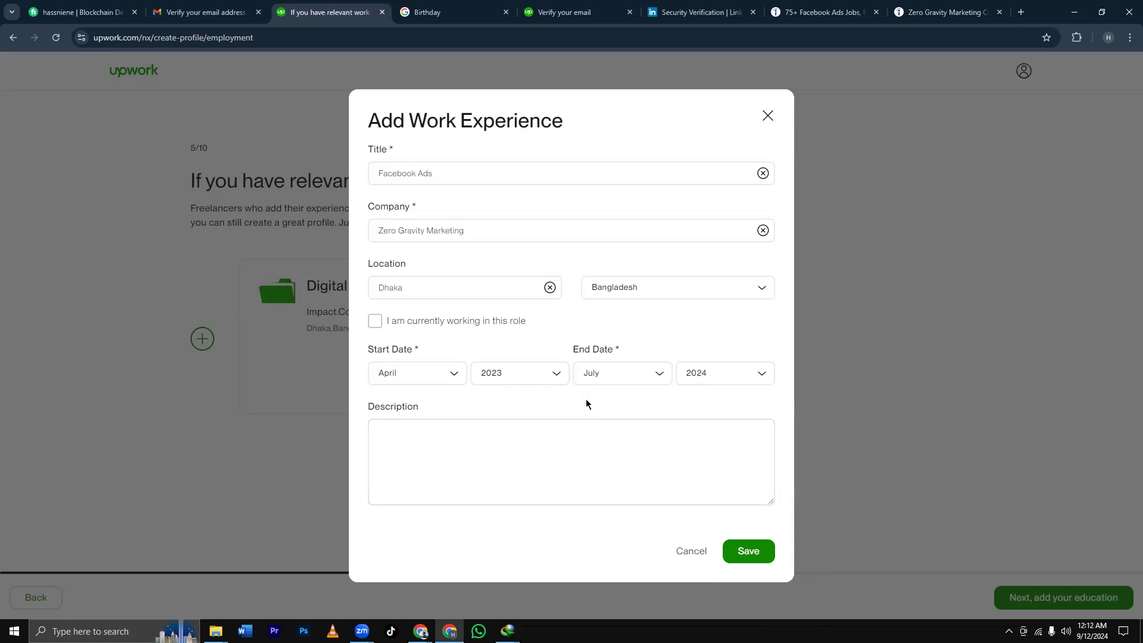
left_click(741, 381)
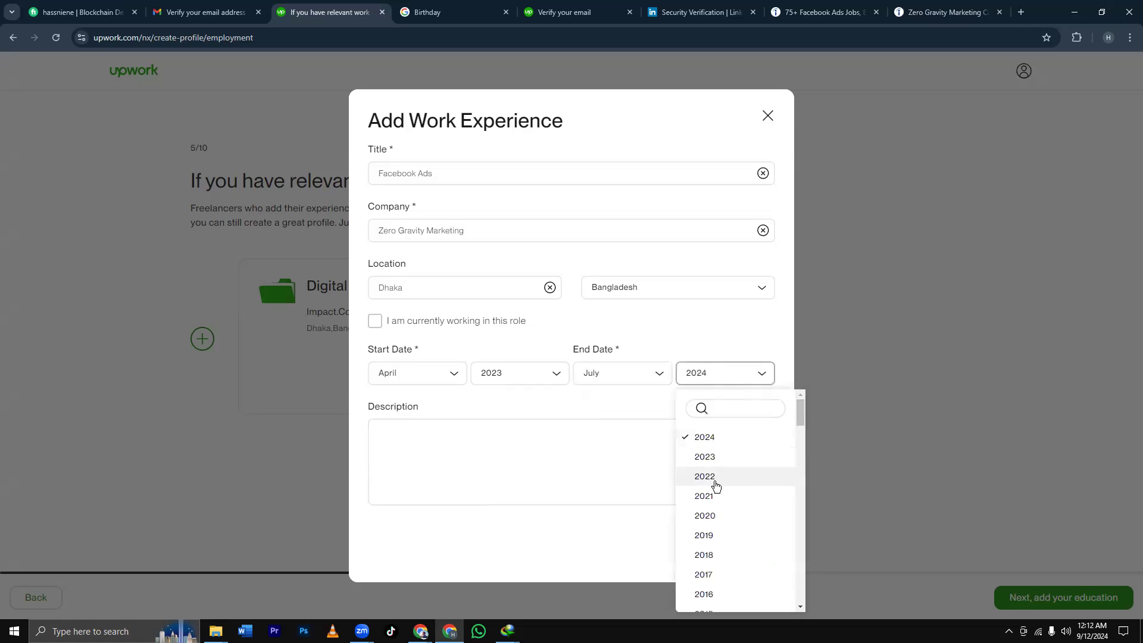
left_click(715, 460)
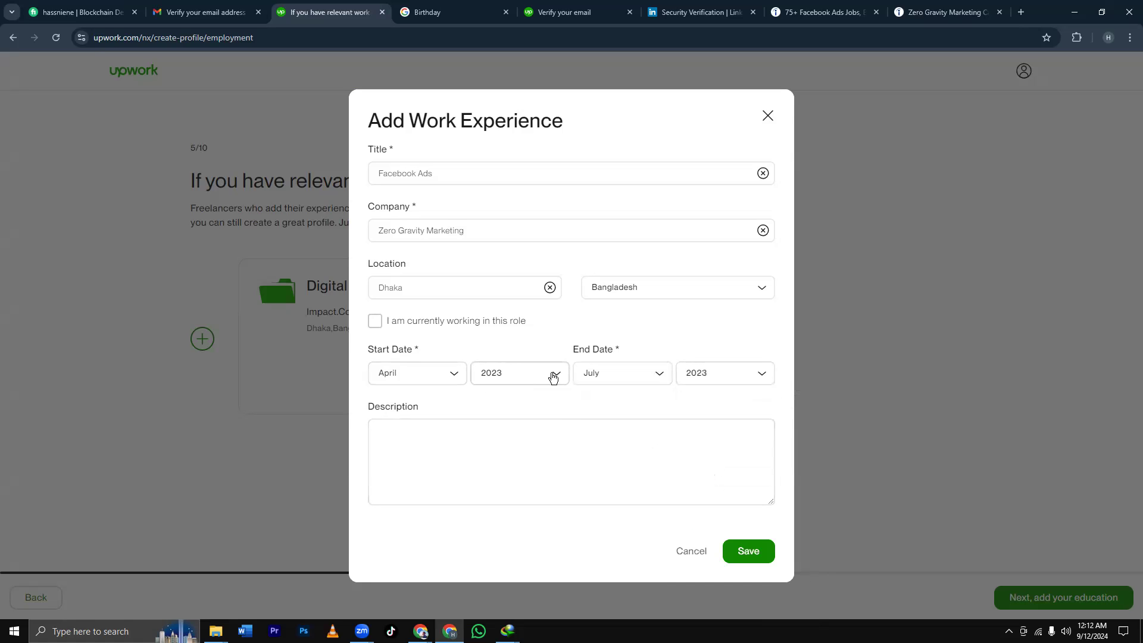
left_click(749, 551)
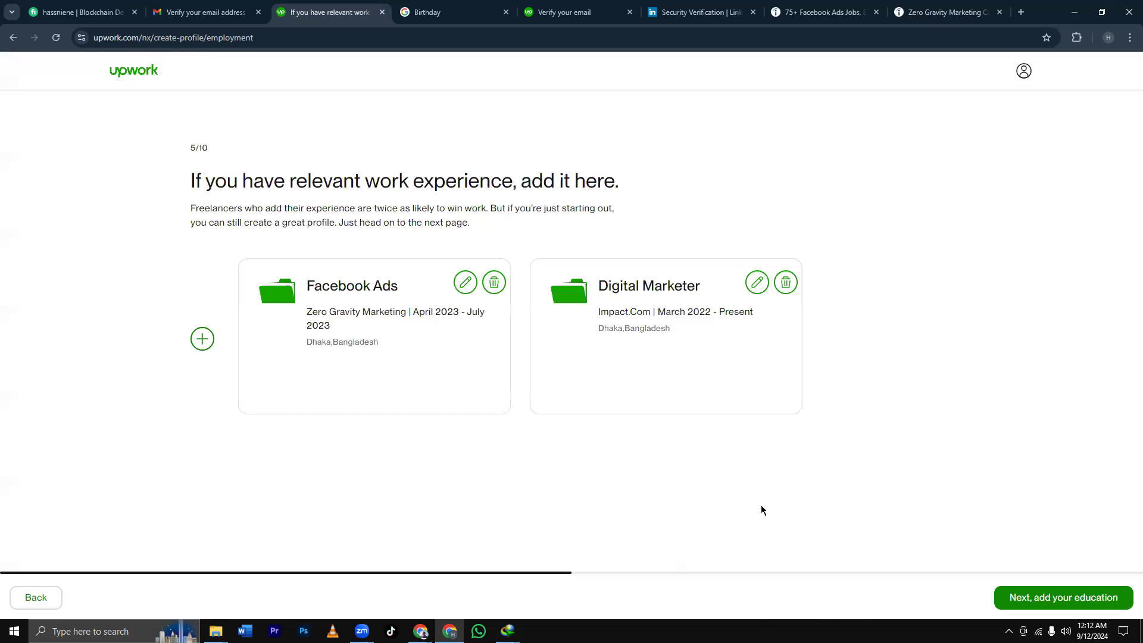
Start another work experience titled 'Google Ads', then switch to the LinkedIn verification tab.
left_click(200, 340)
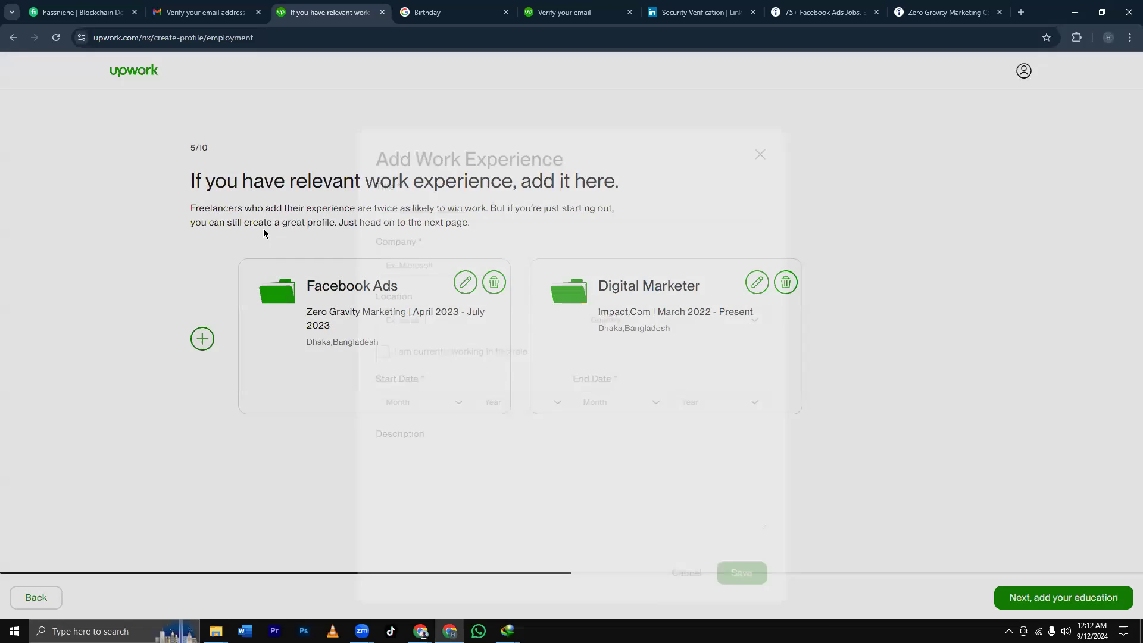
left_click(407, 174)
type("Google Ads")
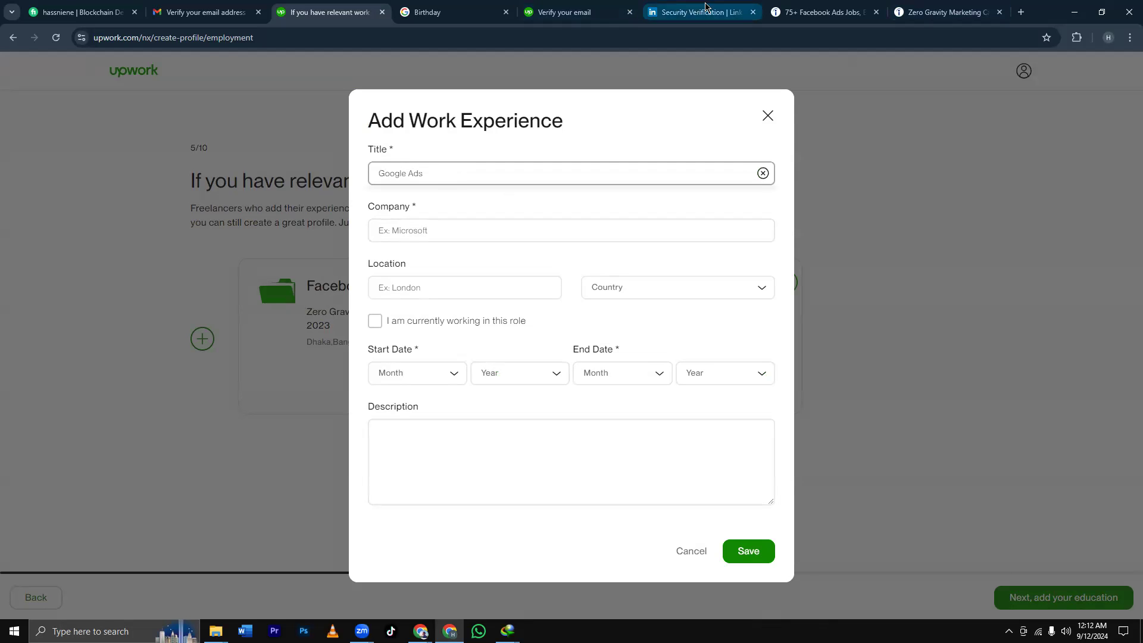
left_click(691, 12)
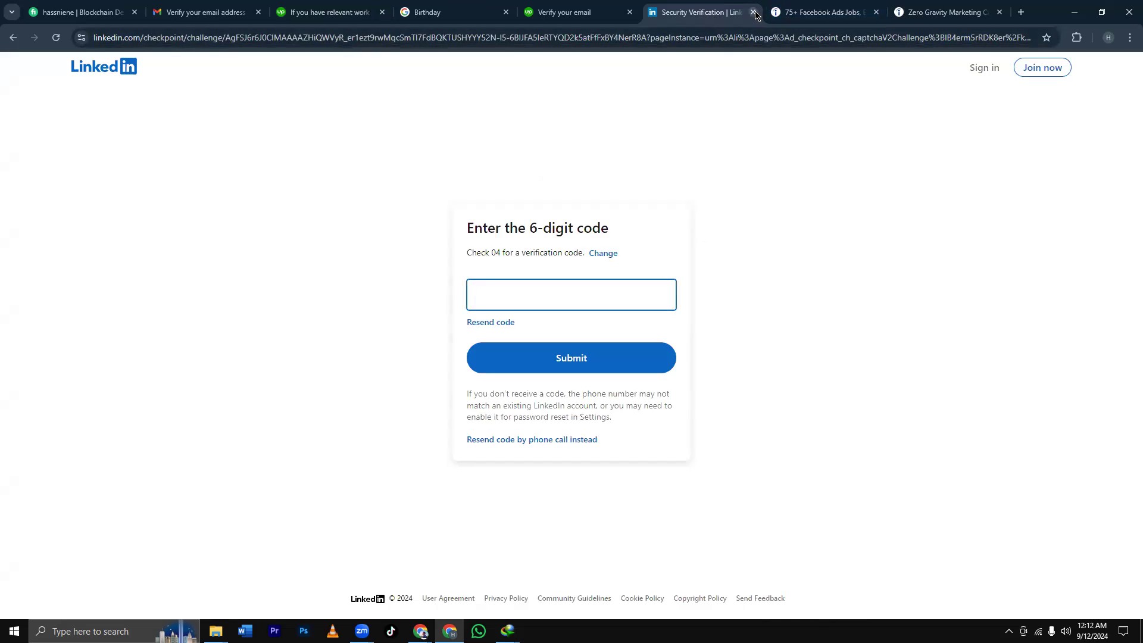
Search Indeed for google ads jobs filtered to New York, NY.
left_click(754, 12)
scroll(408, 194, "up", 2)
scroll(408, 194, "up", 1)
left_click_drag(390, 127, 277, 131)
key("BackSpace")
type("google")
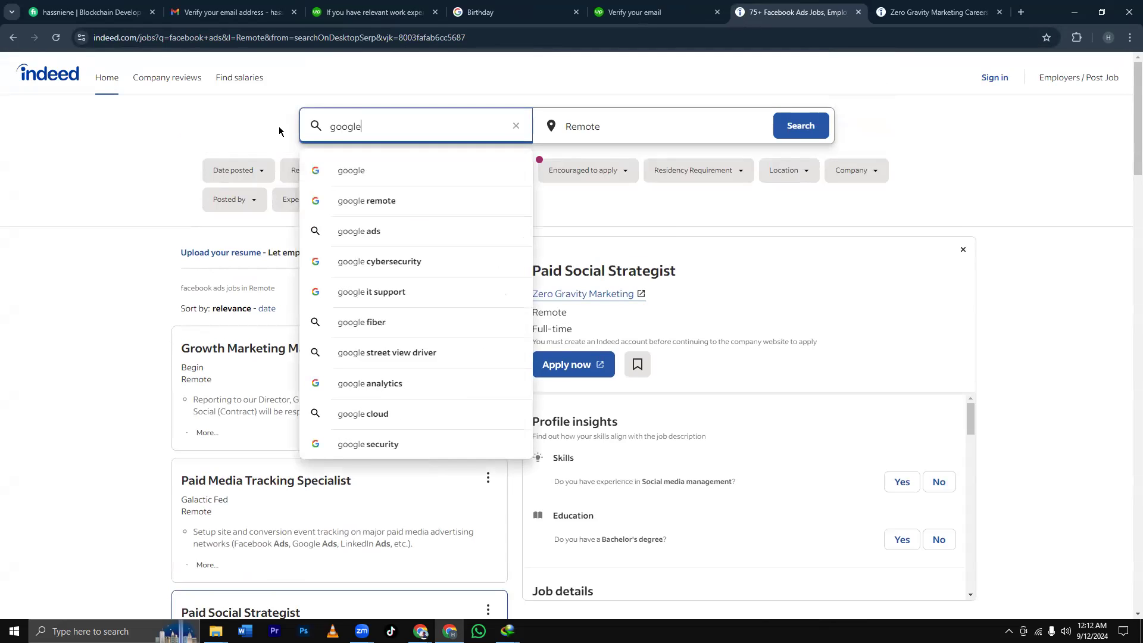
left_click(385, 232)
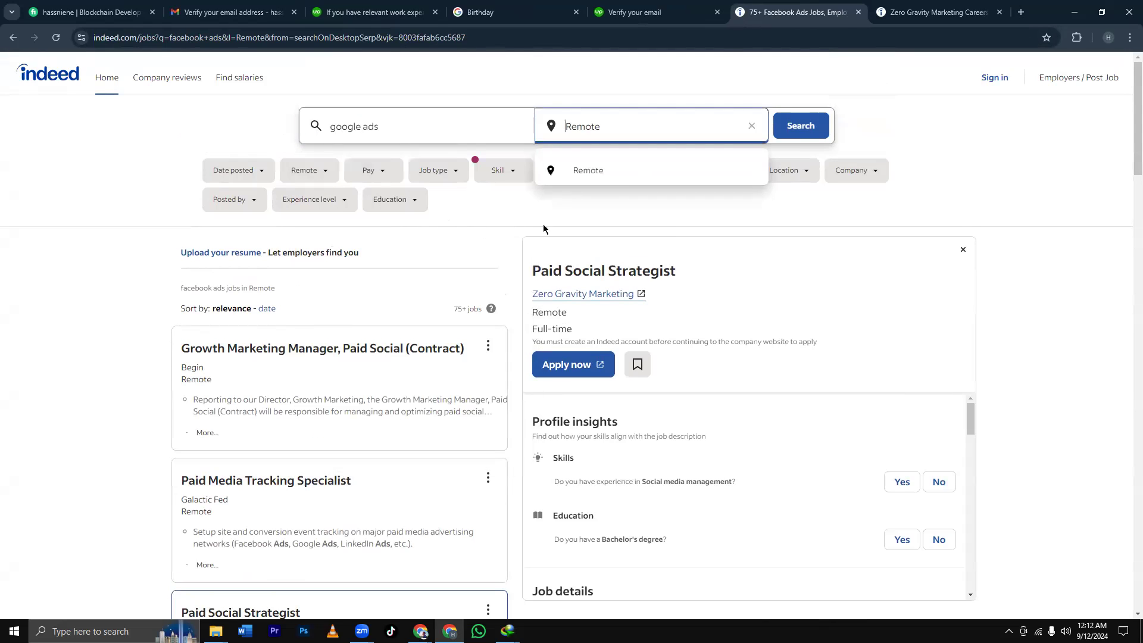
left_click(586, 173)
left_click(801, 125)
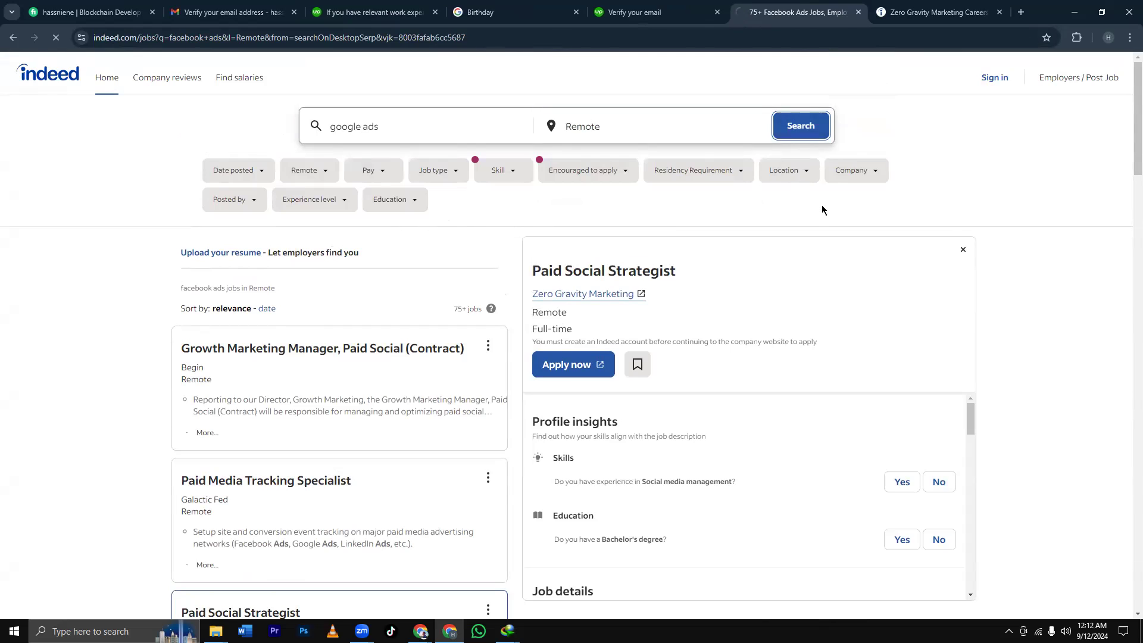
left_click(798, 172)
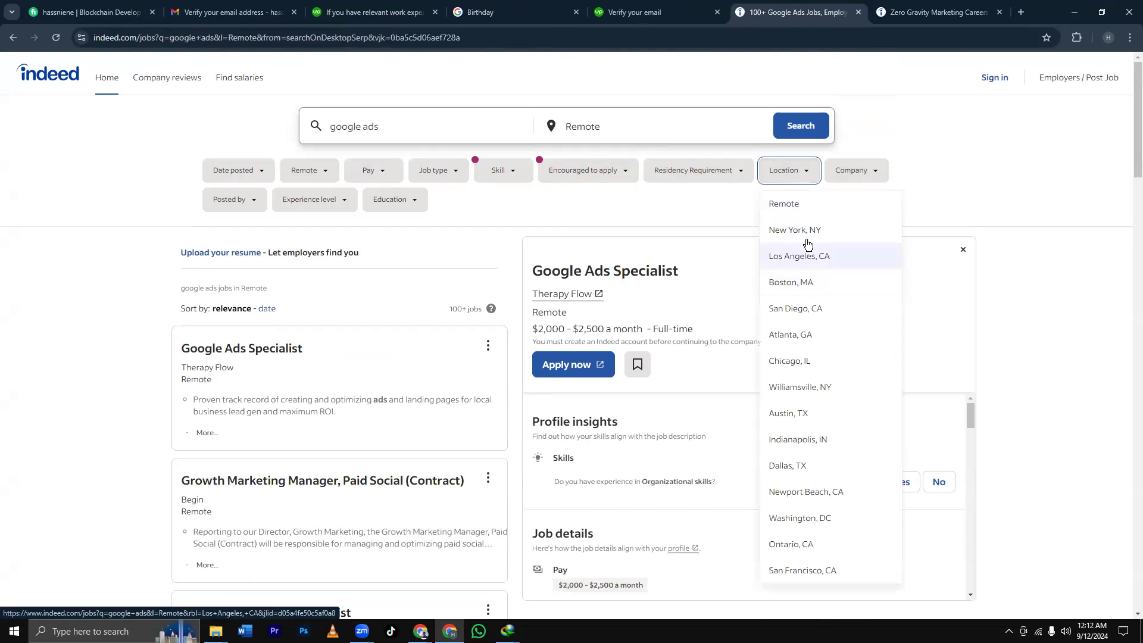
left_click(802, 232)
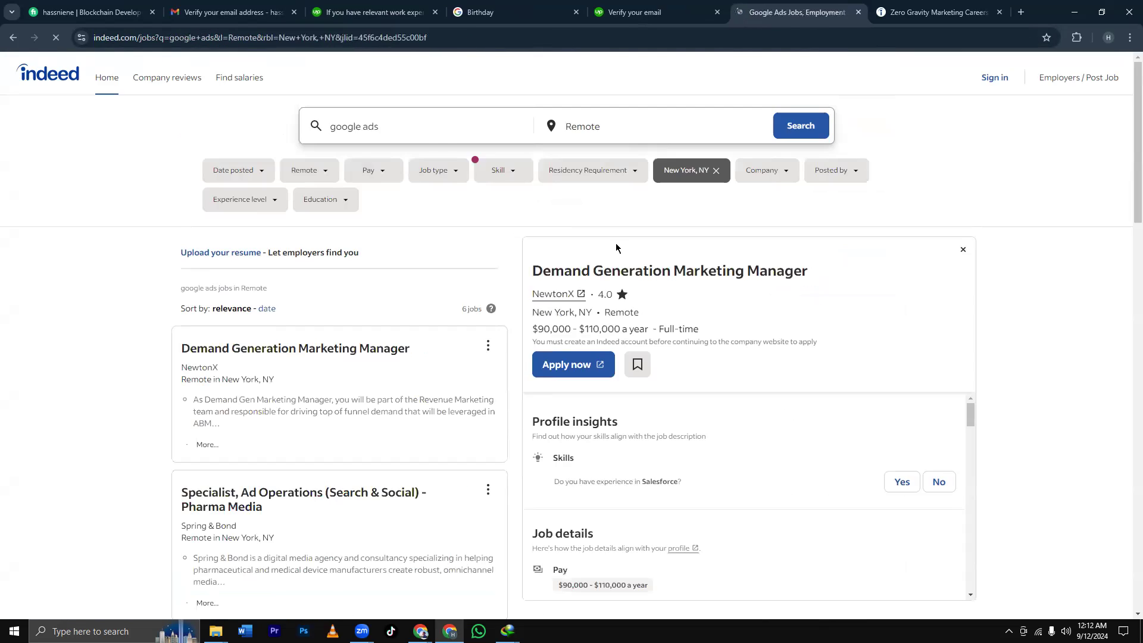
Open Zeta Global's page from the Associate Director, YouTube Ads listing and select its name.
scroll(408, 298, "down", 4)
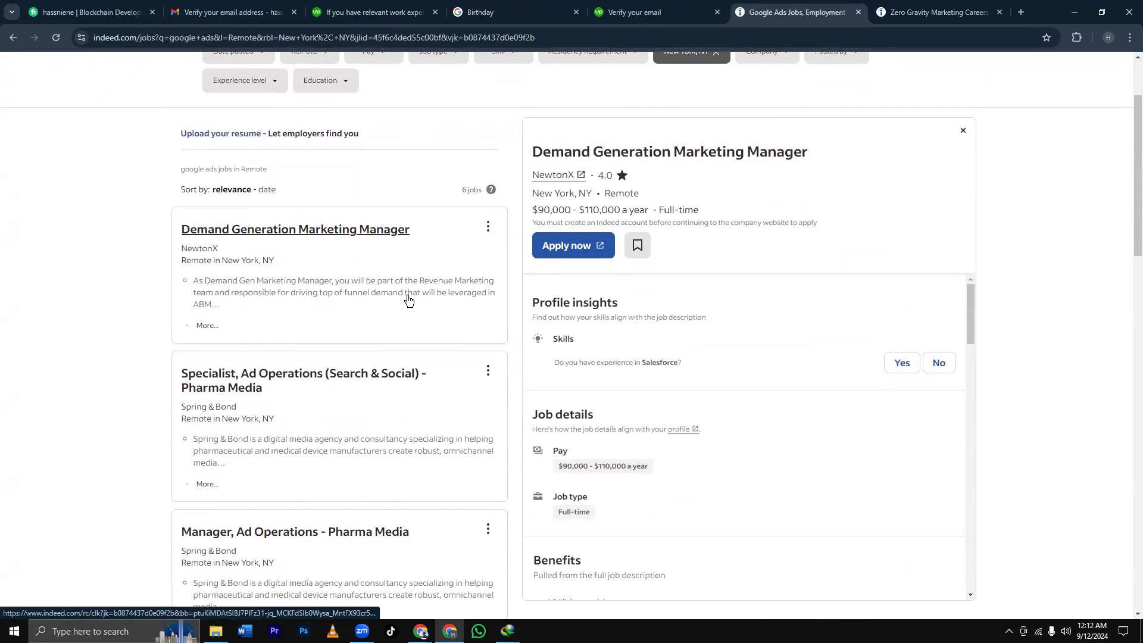
scroll(408, 297, "up", 4)
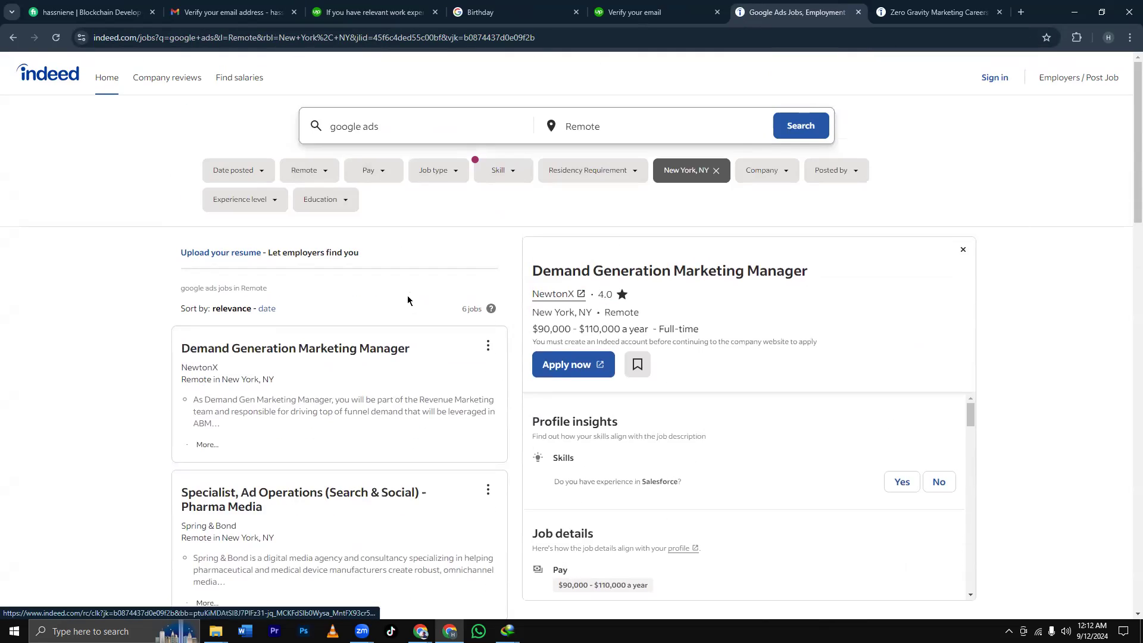
scroll(408, 298, "down", 6)
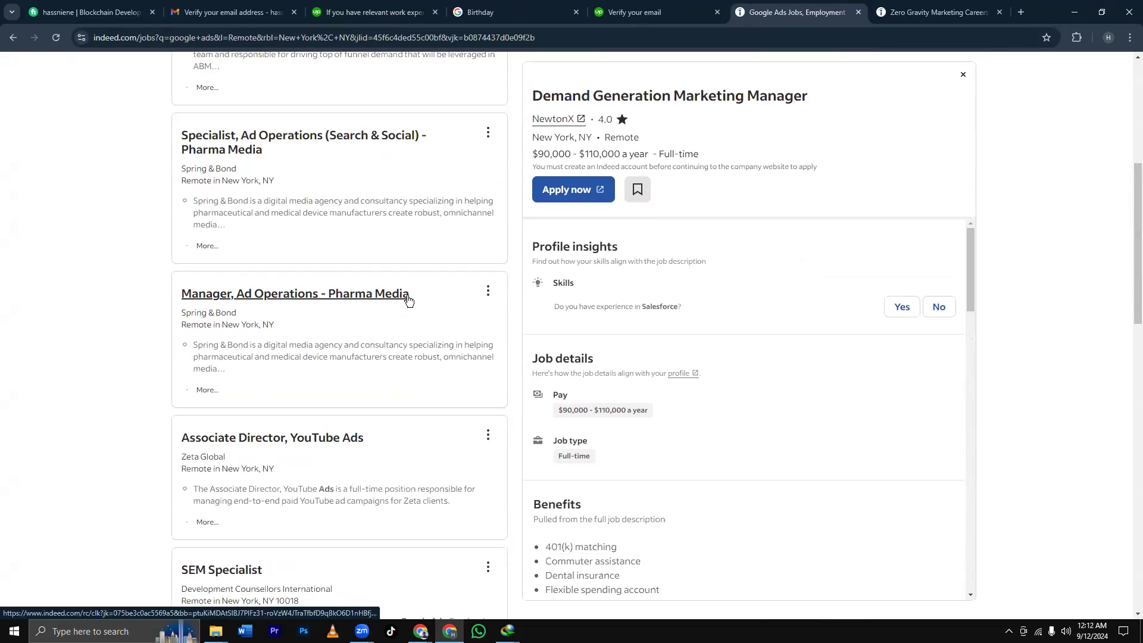
scroll(409, 300, "down", 2)
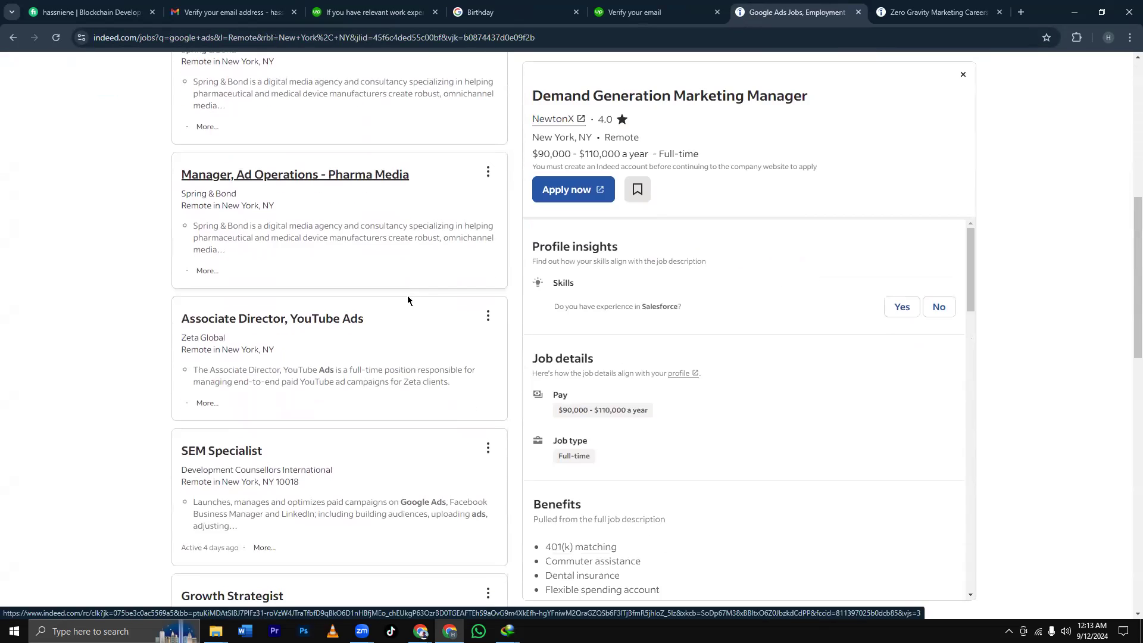
scroll(408, 300, "down", 3)
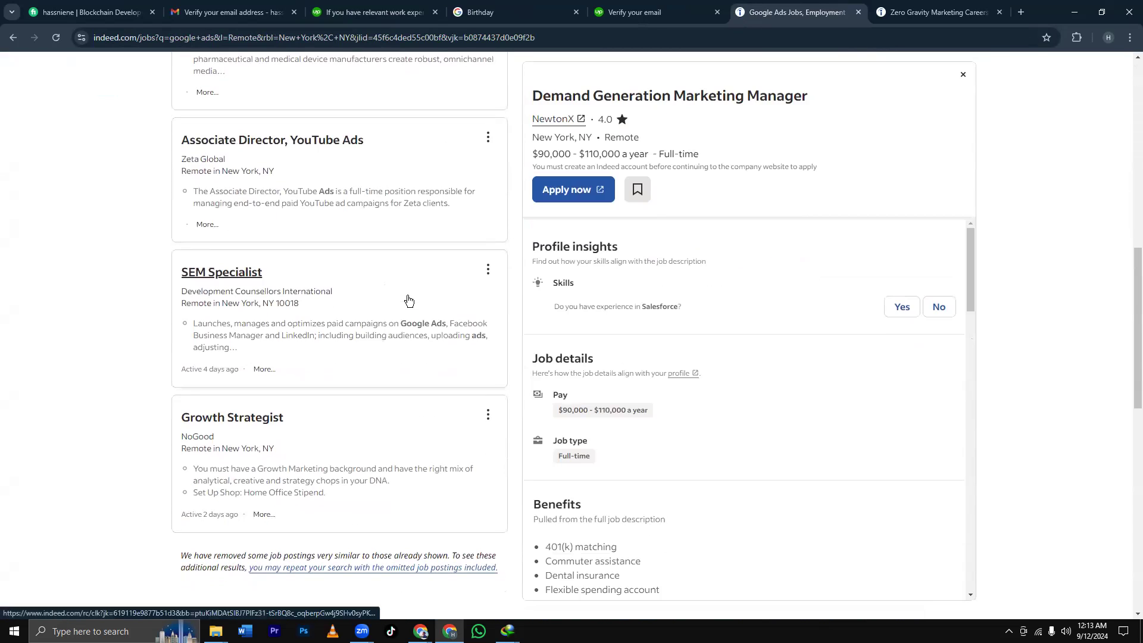
scroll(408, 300, "up", 2)
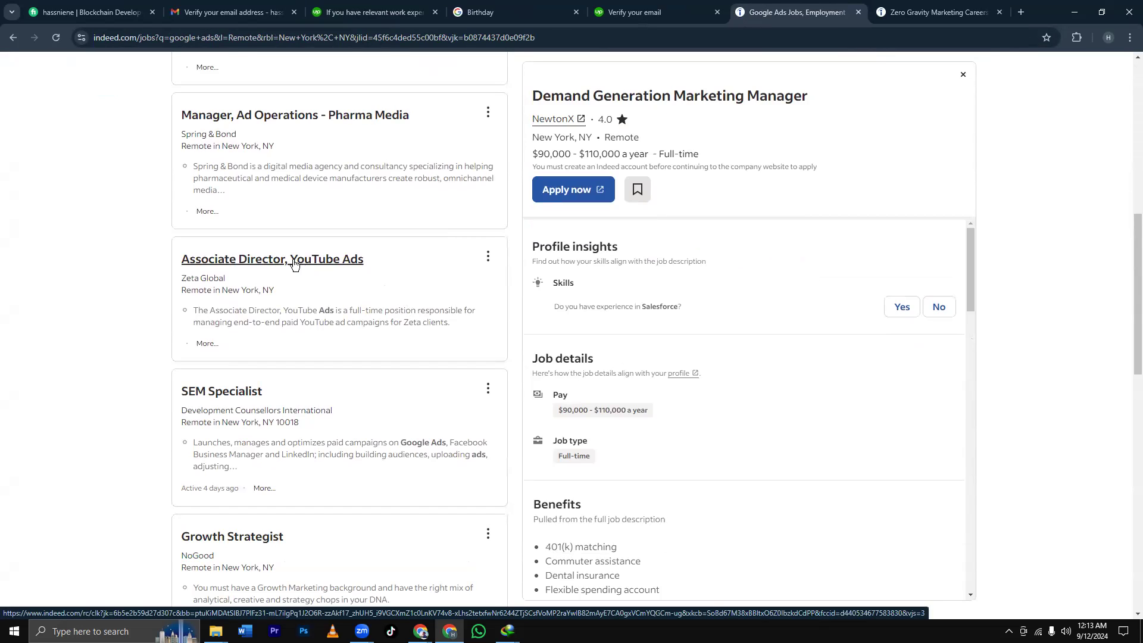
scroll(355, 271, "up", 2)
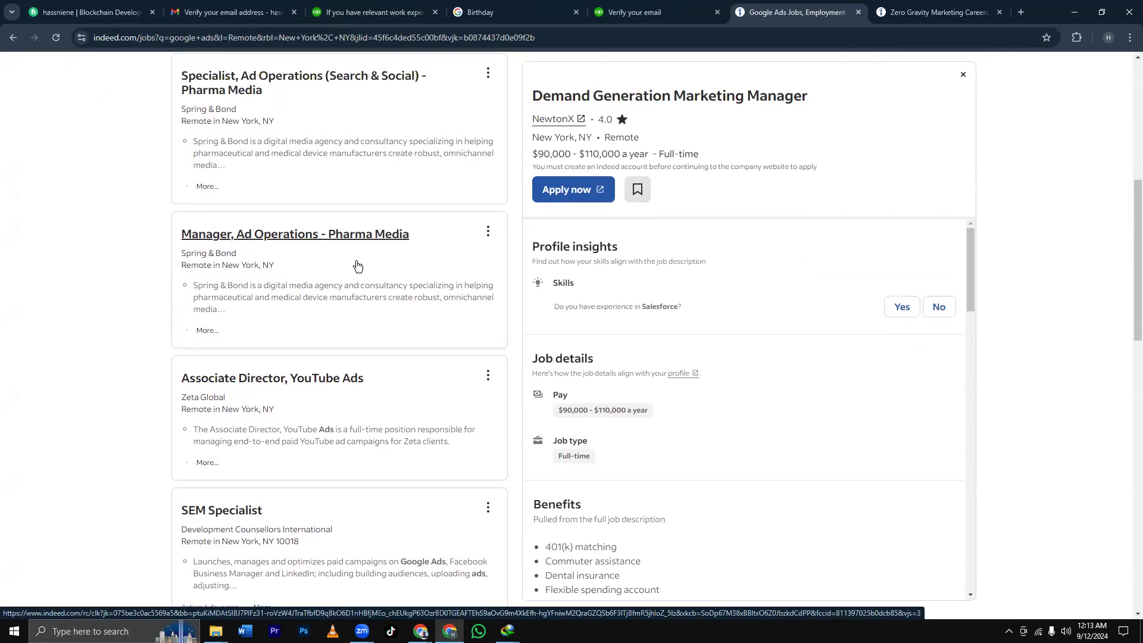
scroll(356, 266, "up", 2)
scroll(357, 266, "down", 4)
left_click(350, 262)
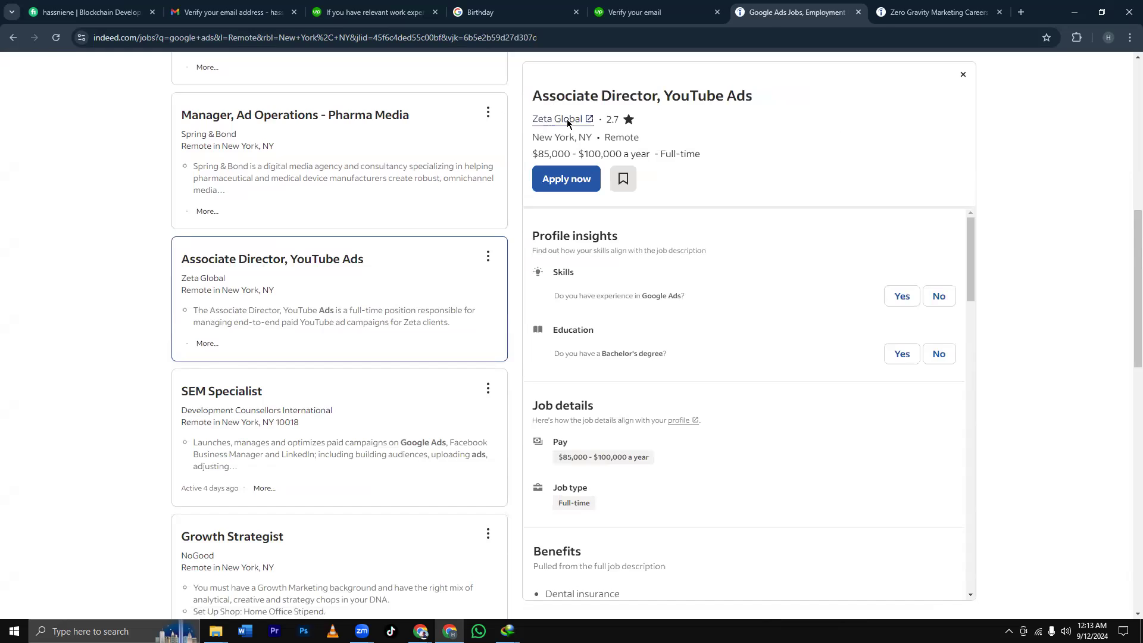
left_click(557, 119)
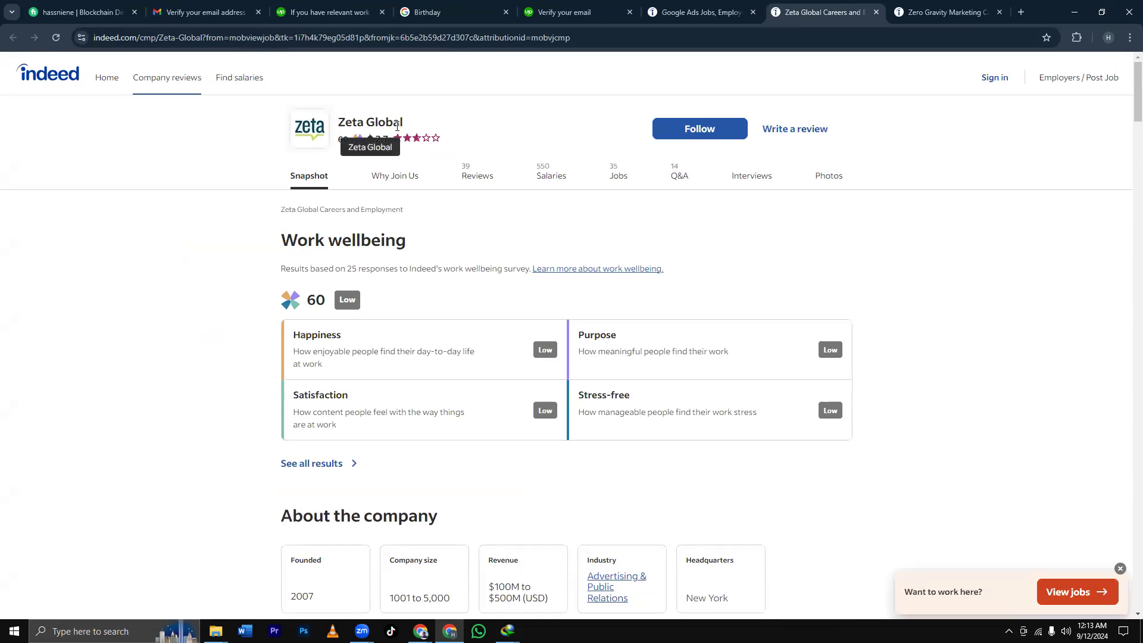
left_click_drag(407, 125, 333, 126)
key("ctrl+c")
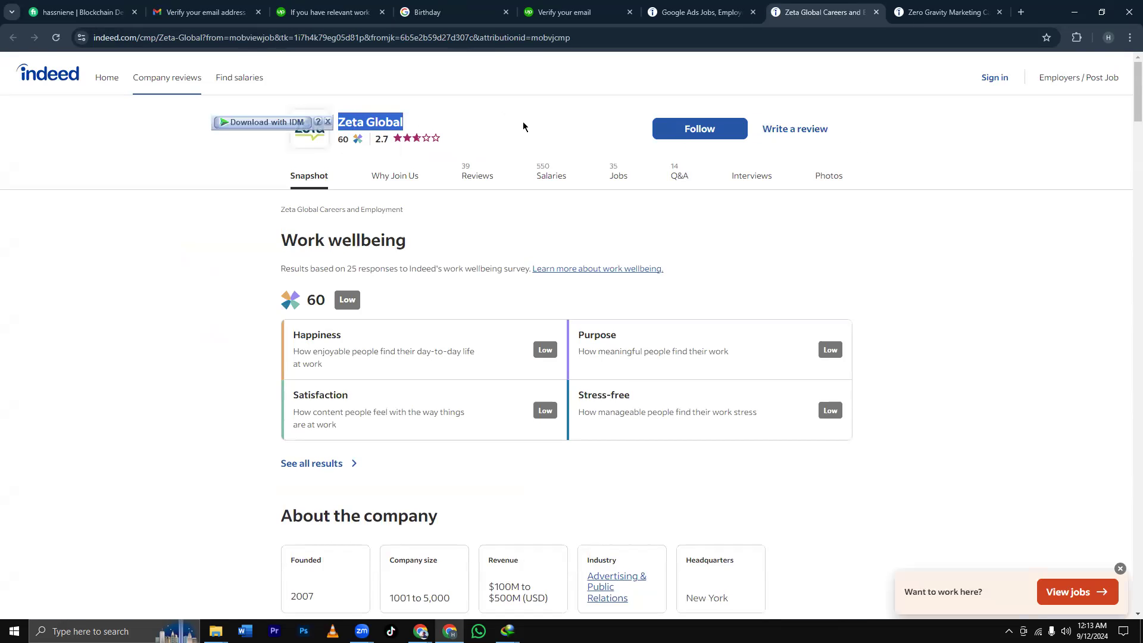
left_click(329, 12)
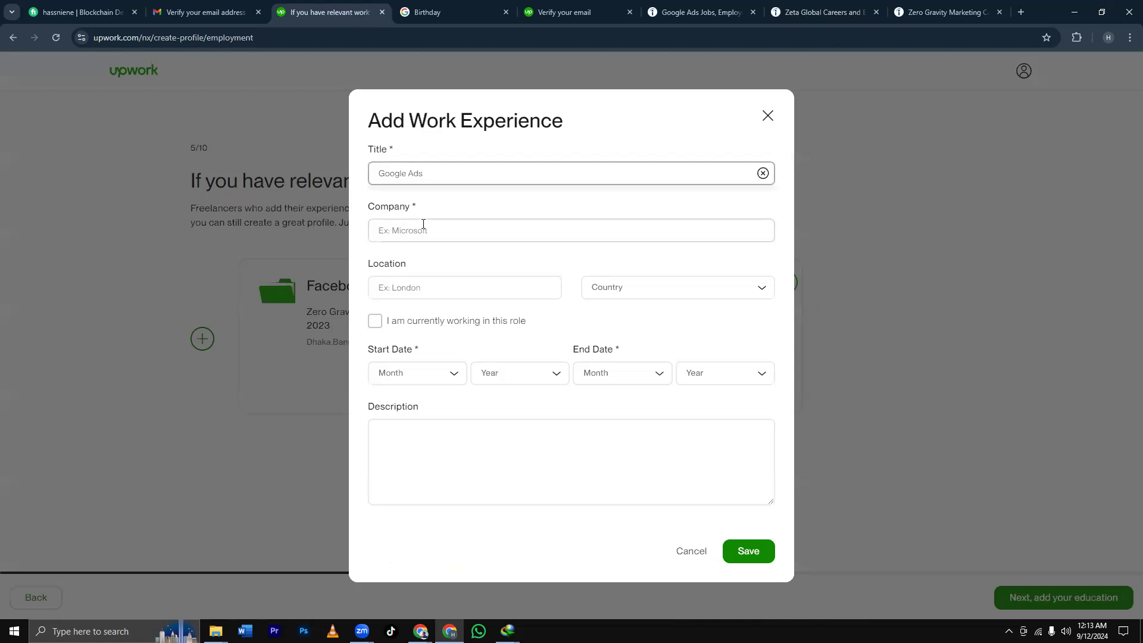
Change the title to 'YouTube Ads' and set the company to Zeta Global.
left_click_drag(407, 173, 368, 174)
key("BackSpace")
type("You")
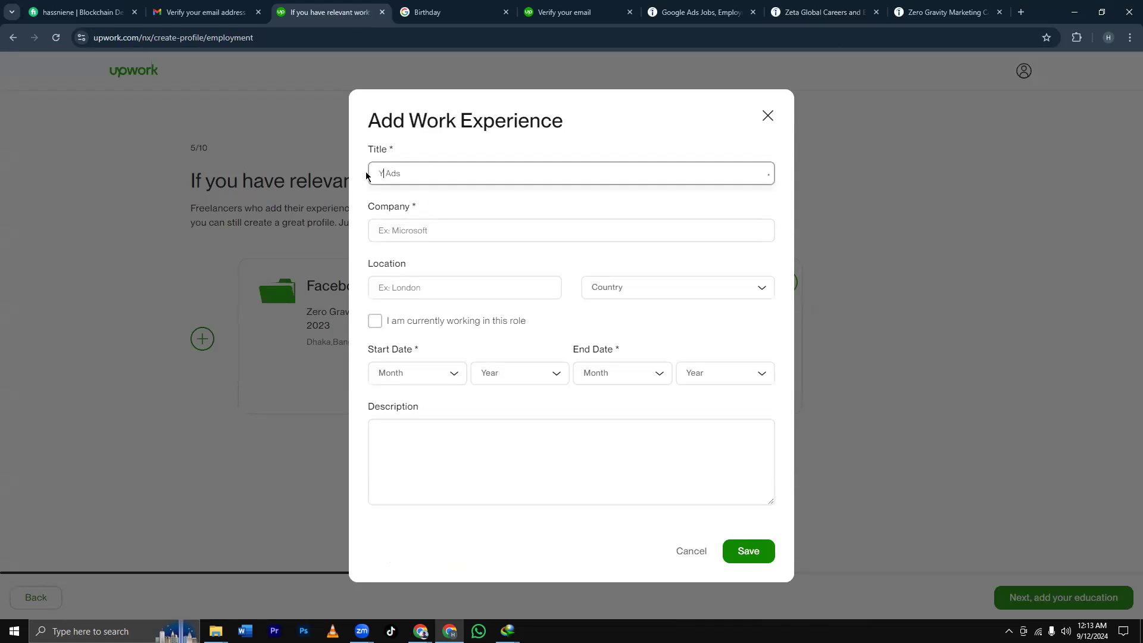
type("Tube")
left_click(439, 232)
key("ctrl+v")
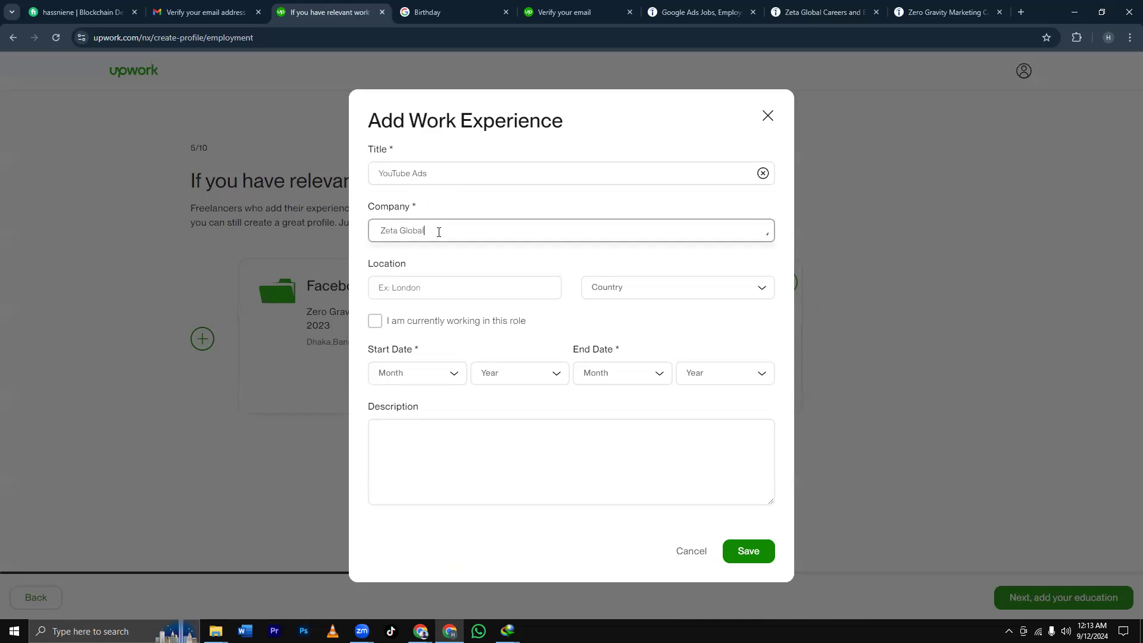
left_click(455, 272)
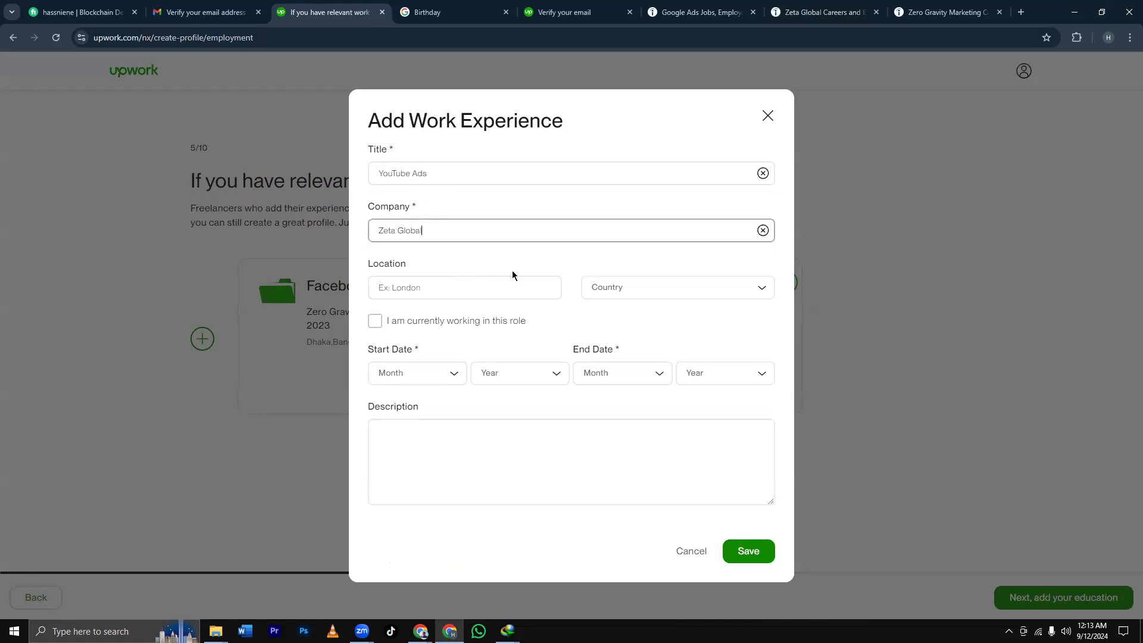
Set the location to Dhaka, Bangladesh.
left_click(602, 288)
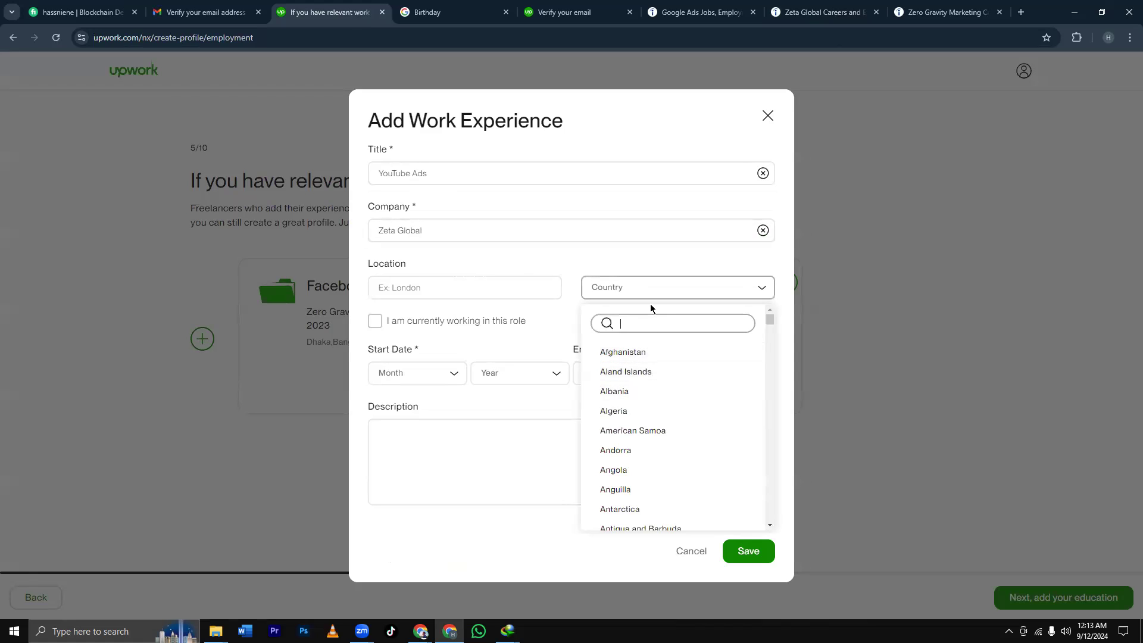
type("bang")
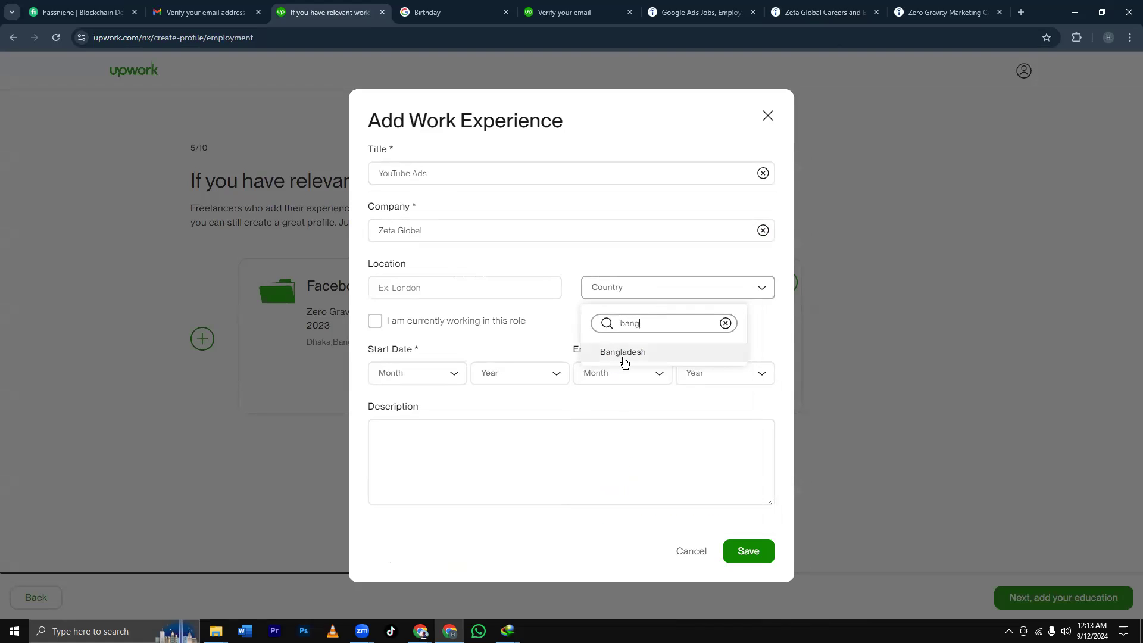
left_click(621, 355)
left_click(416, 288)
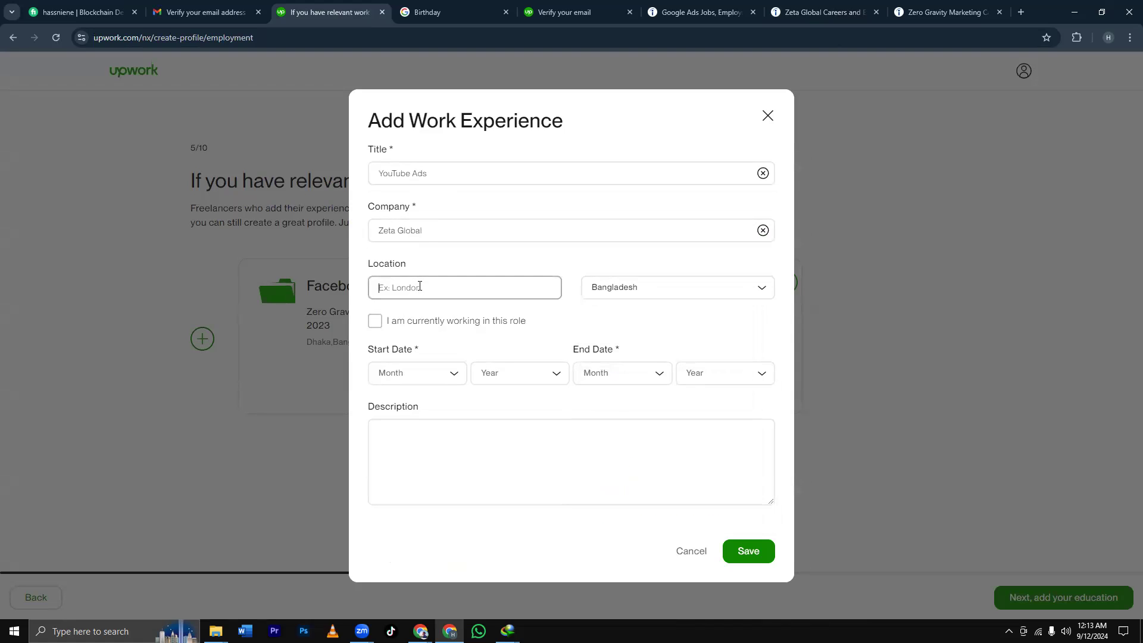
type("Dhaka")
Set dates January 2024 to March 2024, save the entry, and dismiss the extra empty form.
left_click(451, 376)
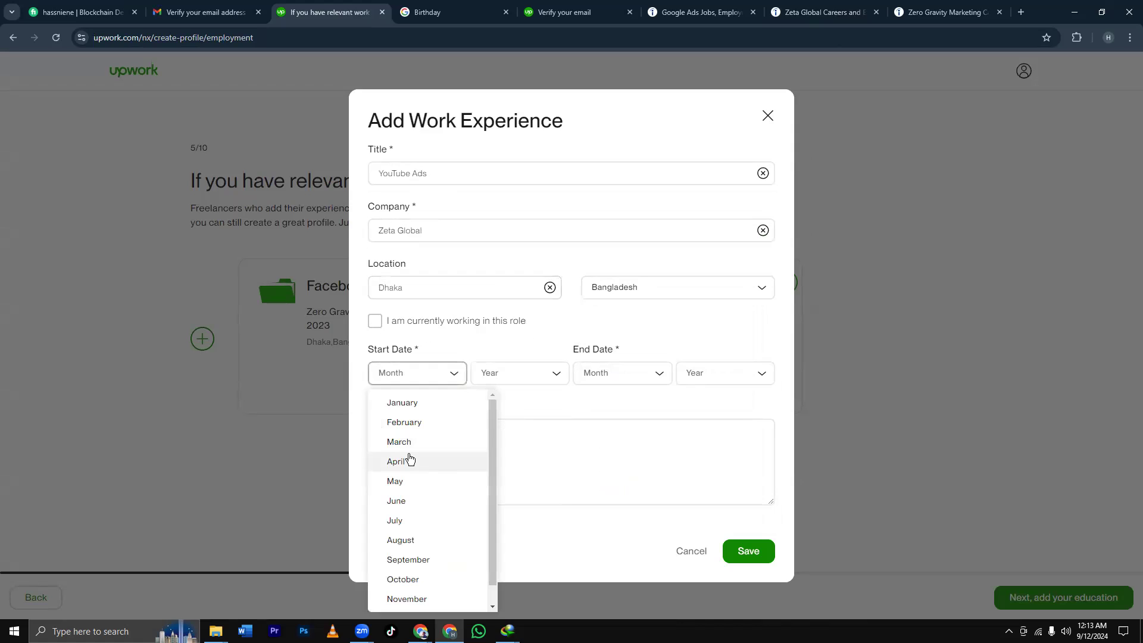
left_click(415, 409)
left_click(512, 375)
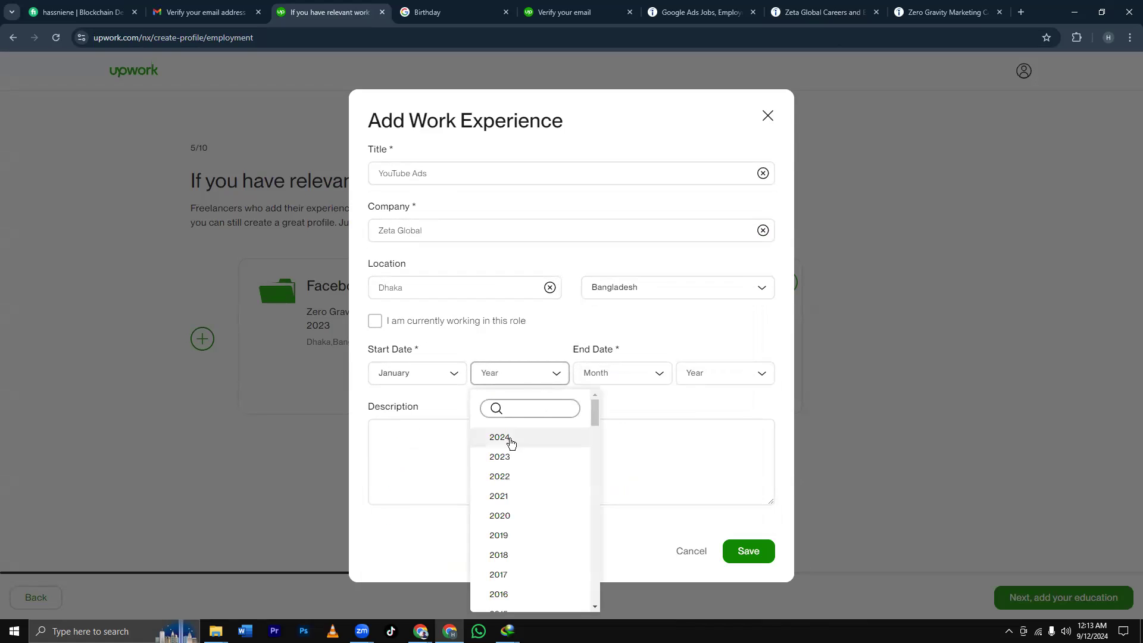
left_click(511, 443)
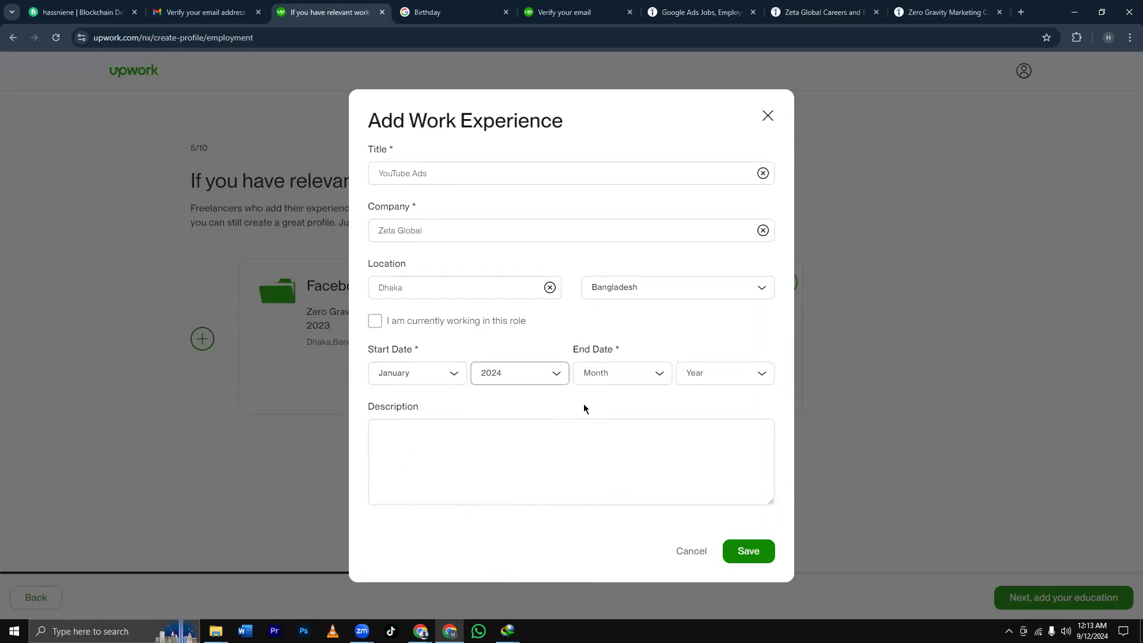
left_click(620, 380)
left_click(606, 444)
left_click(699, 373)
left_click(725, 442)
left_click(738, 559)
left_click(202, 338)
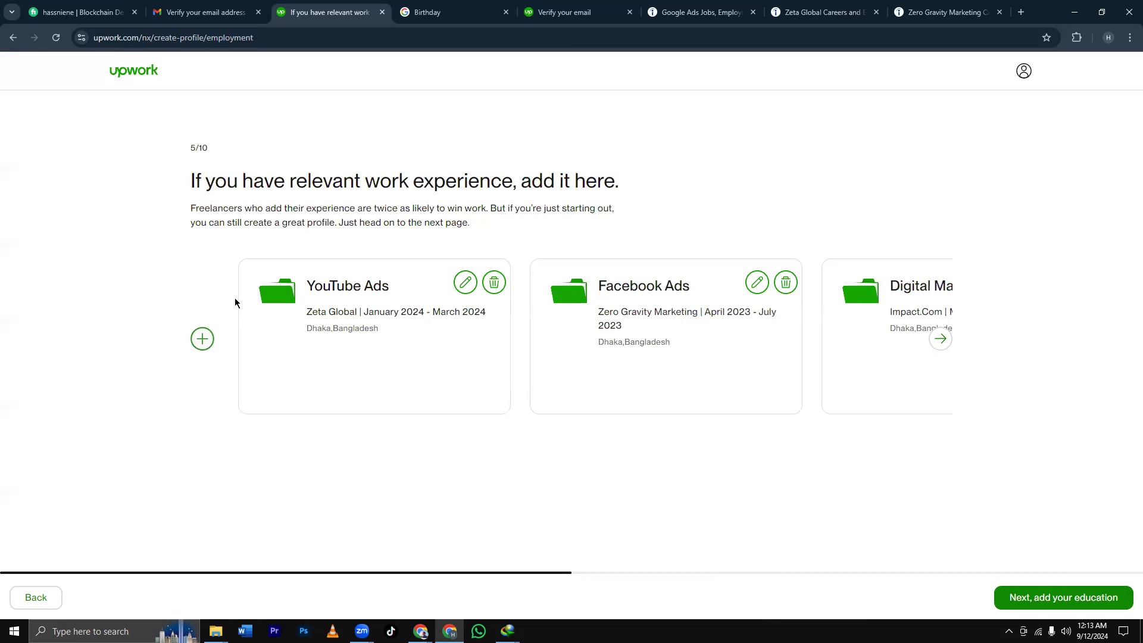
left_click(768, 116)
Continue to the education step and start a new education history entry.
left_click(1095, 597)
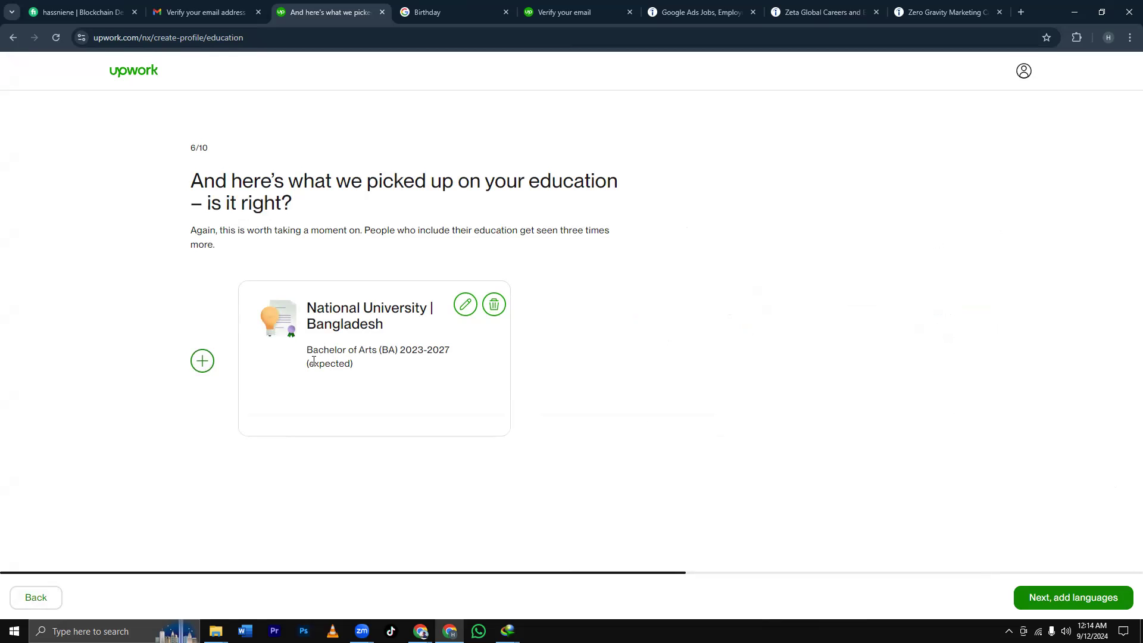
left_click(201, 361)
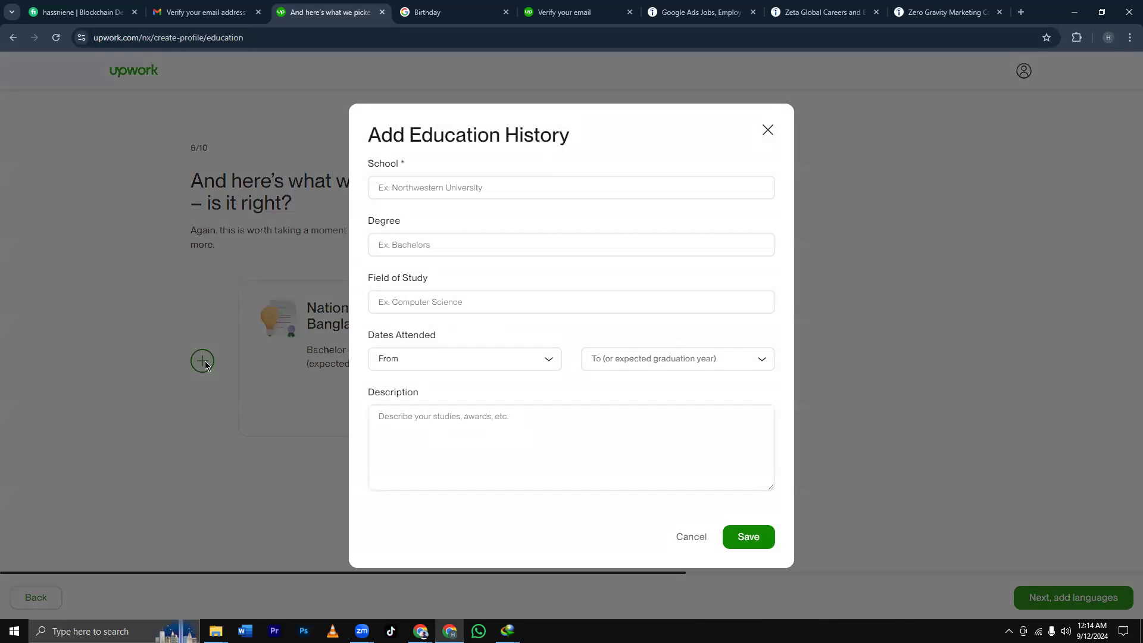
Enter Notre Dame College as the school, Bachelor of Science (BS) degree, Computer science field.
left_click(428, 190)
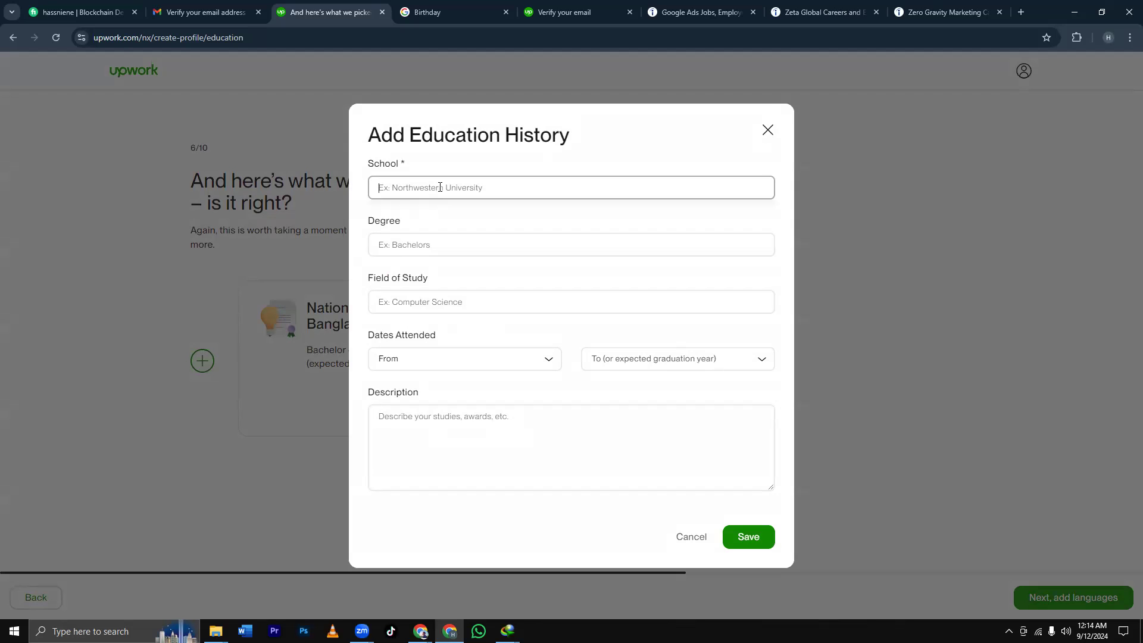
type("Notre Dame")
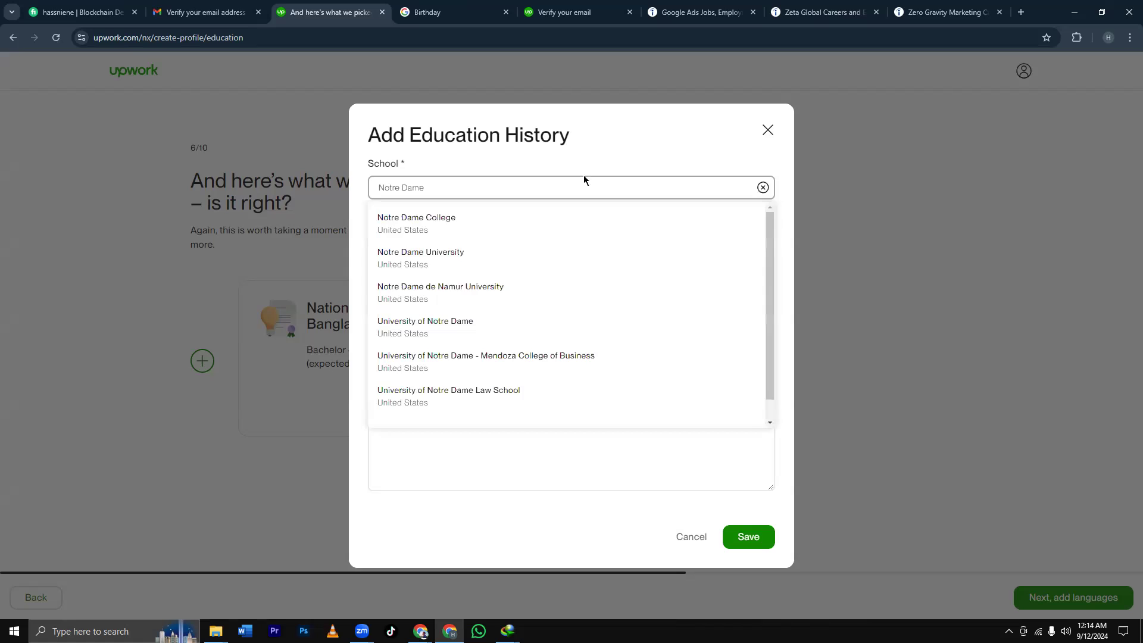
left_click(457, 231)
left_click(462, 245)
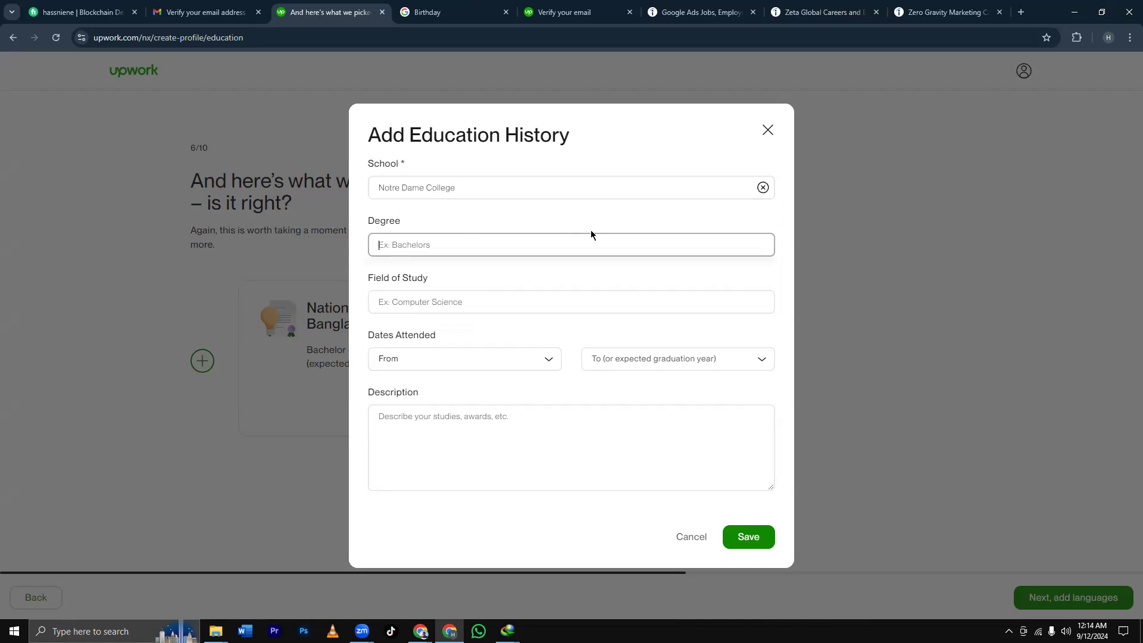
type("Inter")
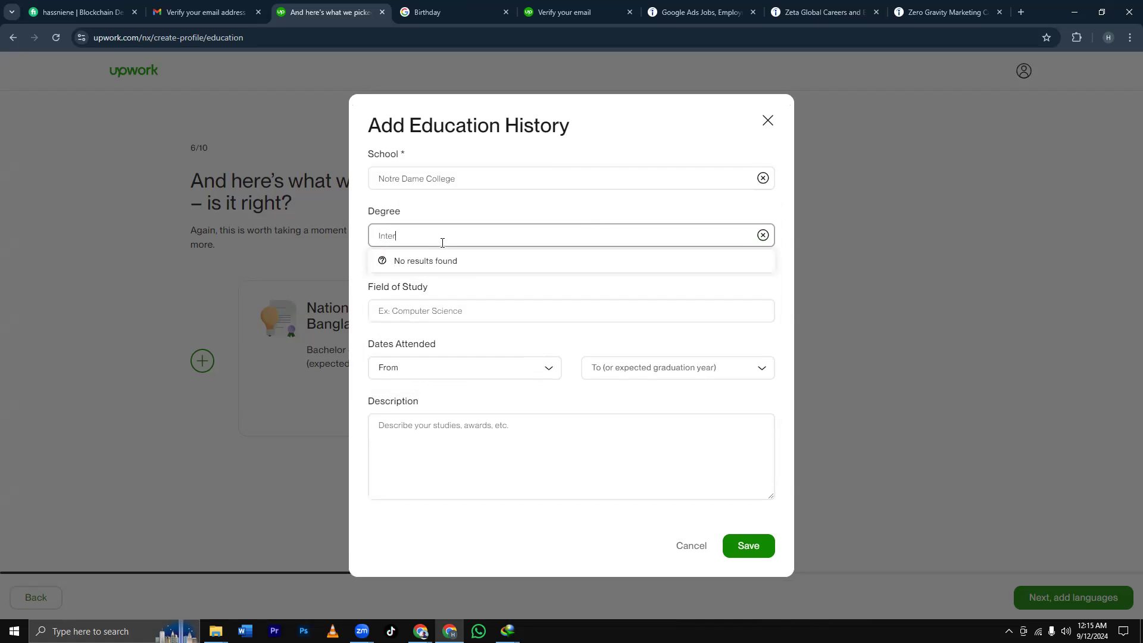
key("BackSpace")
key("BackSpace")
key("BackSpace")
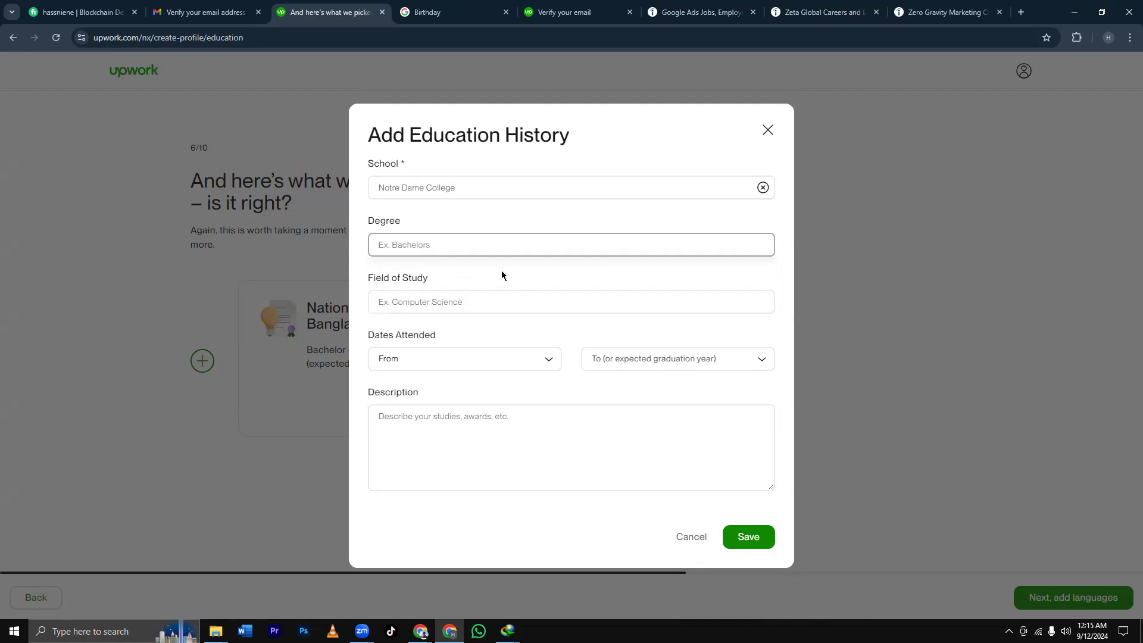
type("Sci")
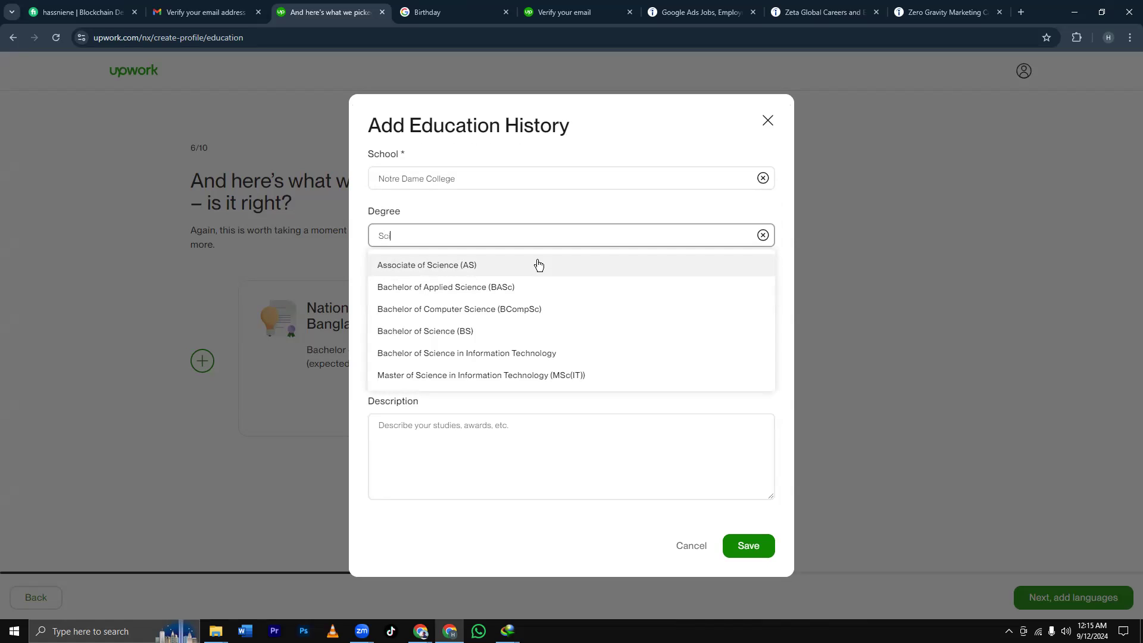
type("ence")
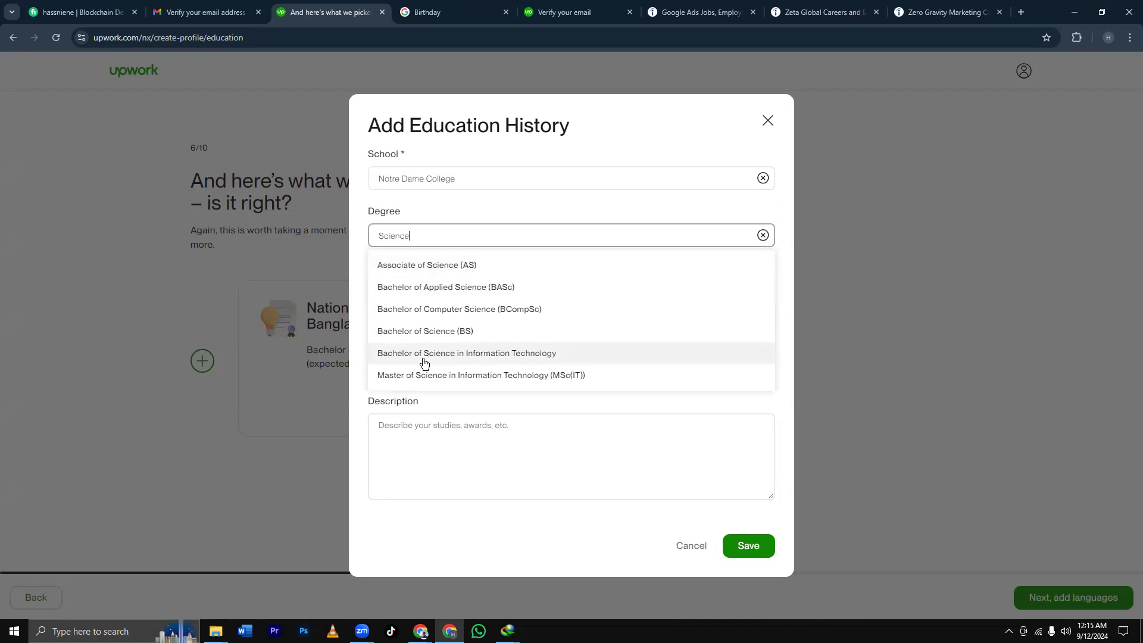
left_click(468, 338)
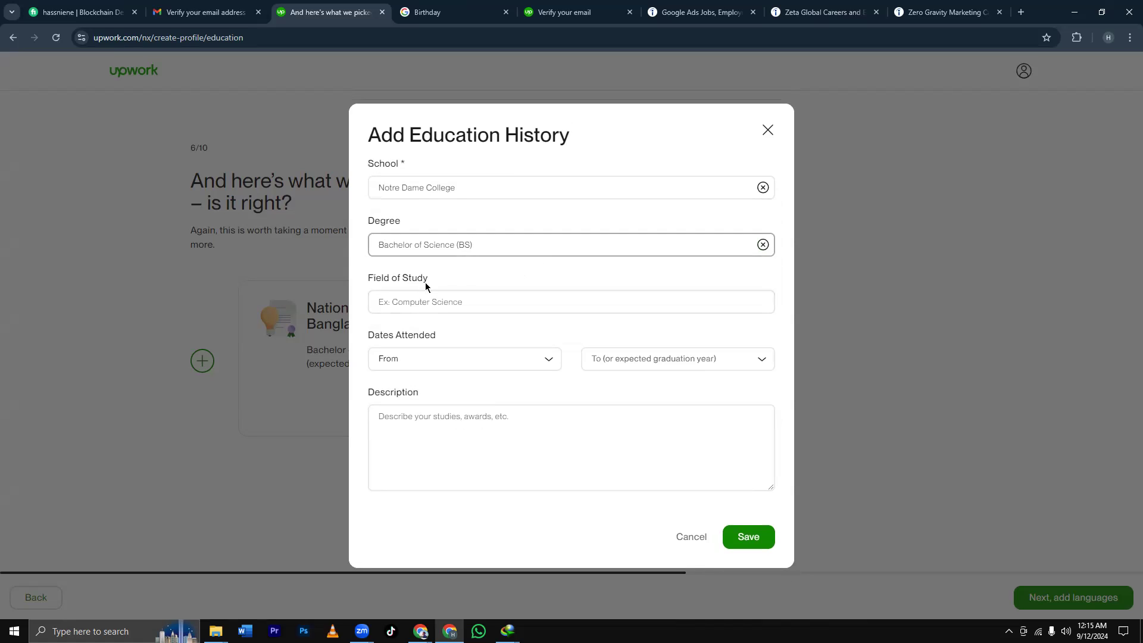
left_click(462, 304)
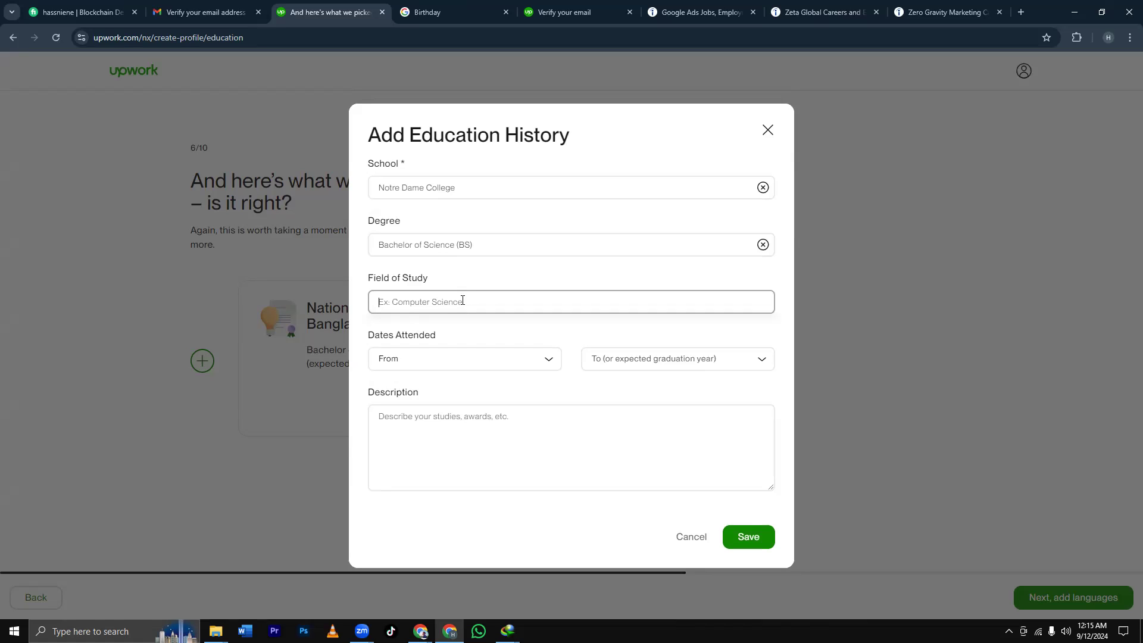
type("S")
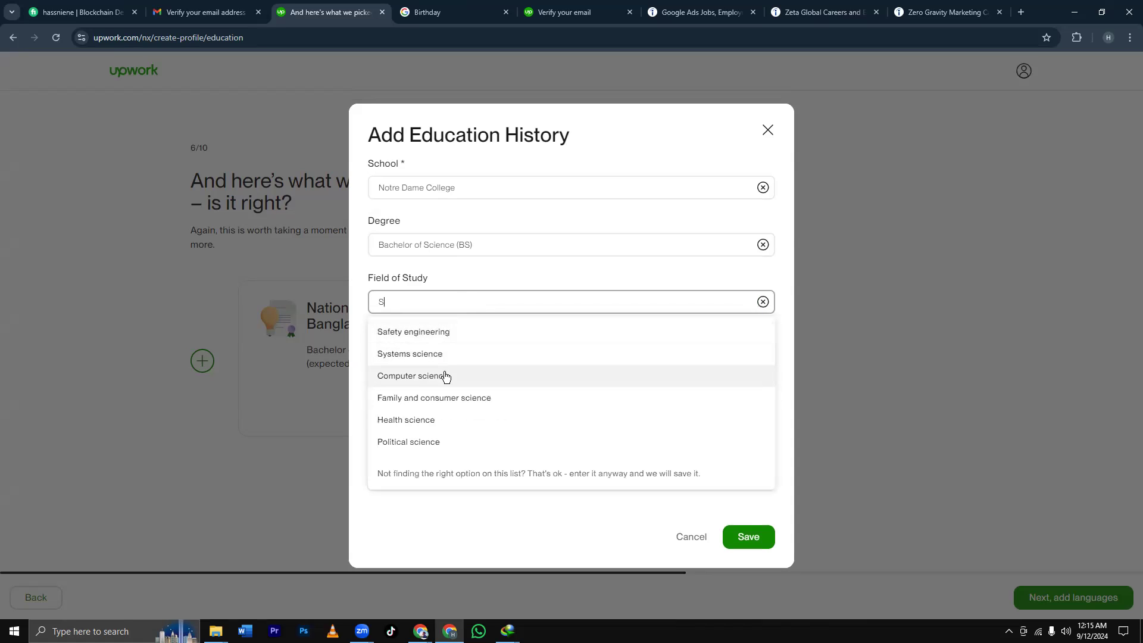
left_click(442, 376)
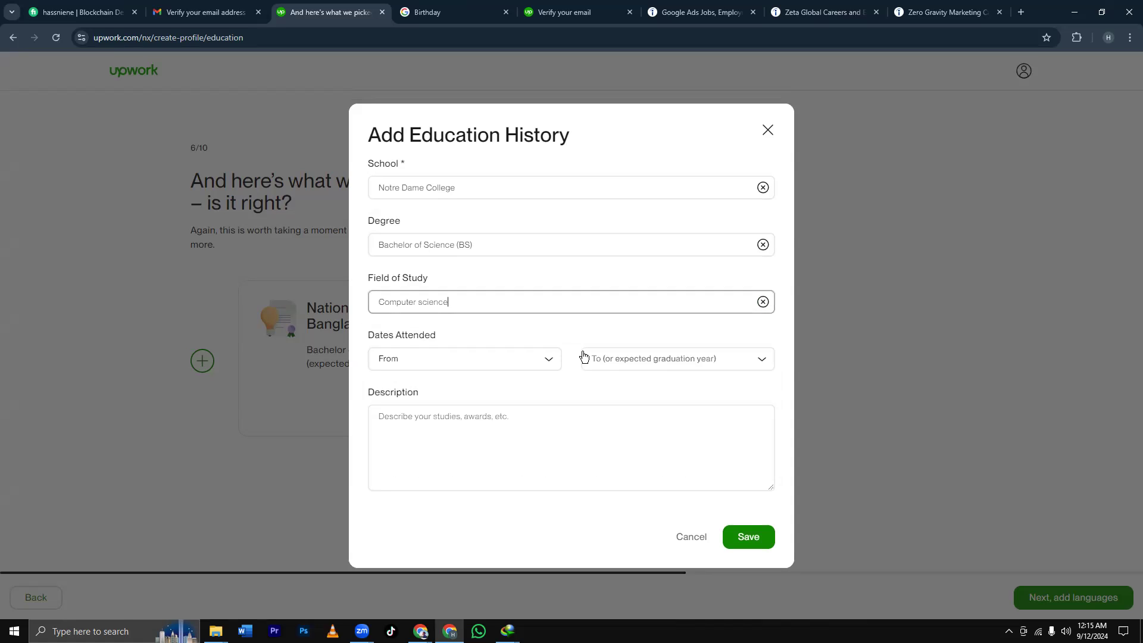
Set the attendance years 2019 to 2021 and save the Notre Dame College entry.
left_click(490, 365)
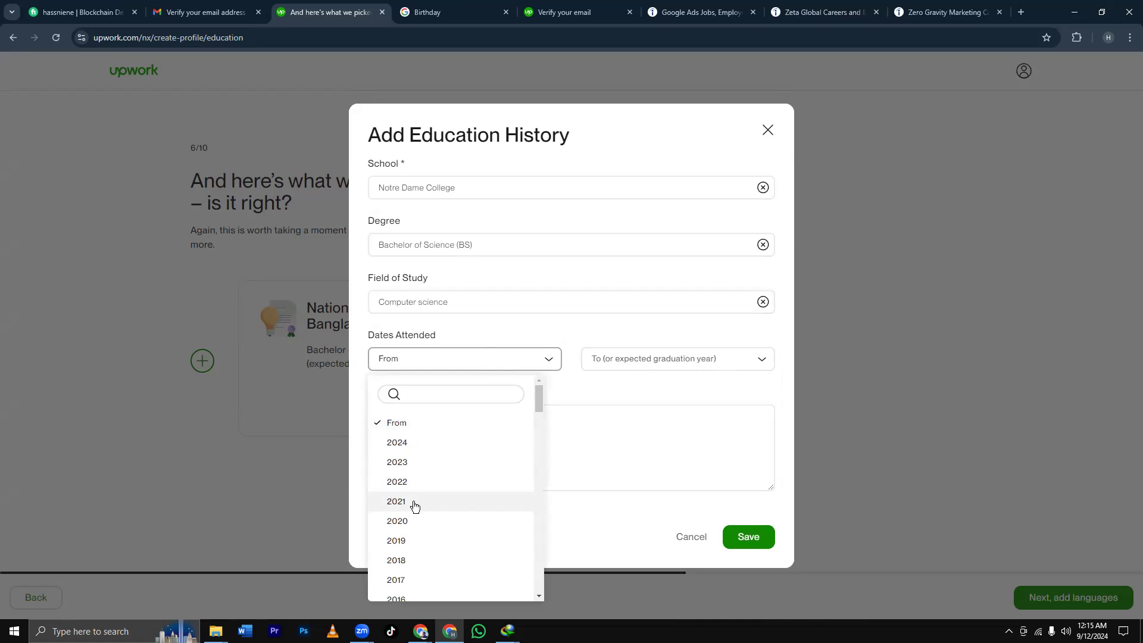
left_click(409, 540)
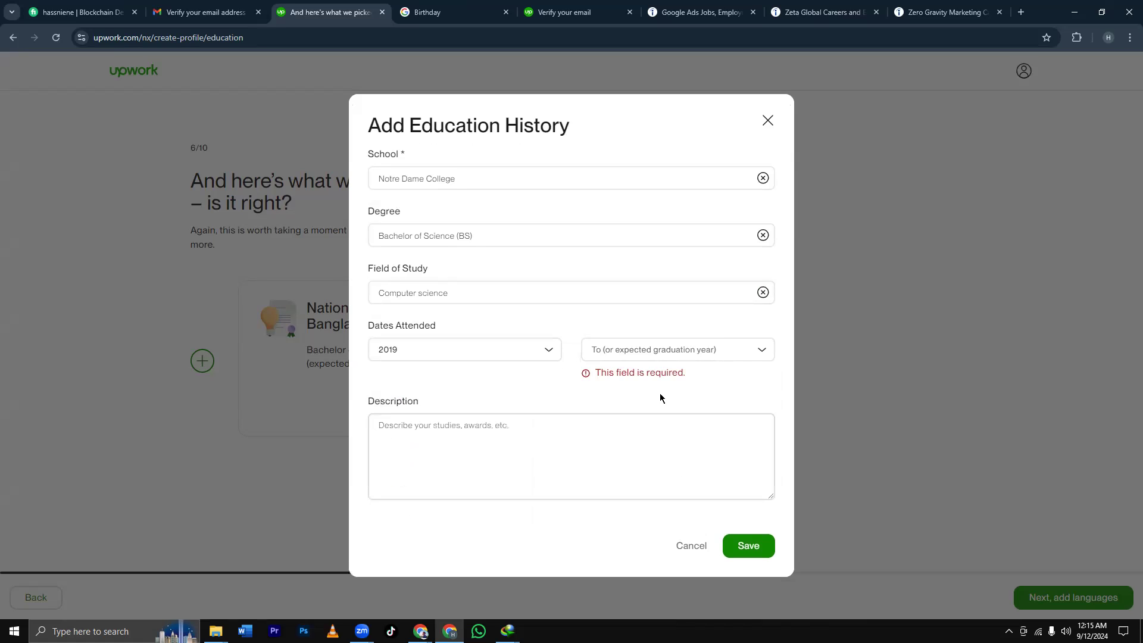
left_click(680, 352)
scroll(626, 537, "down", 2)
left_click(620, 558)
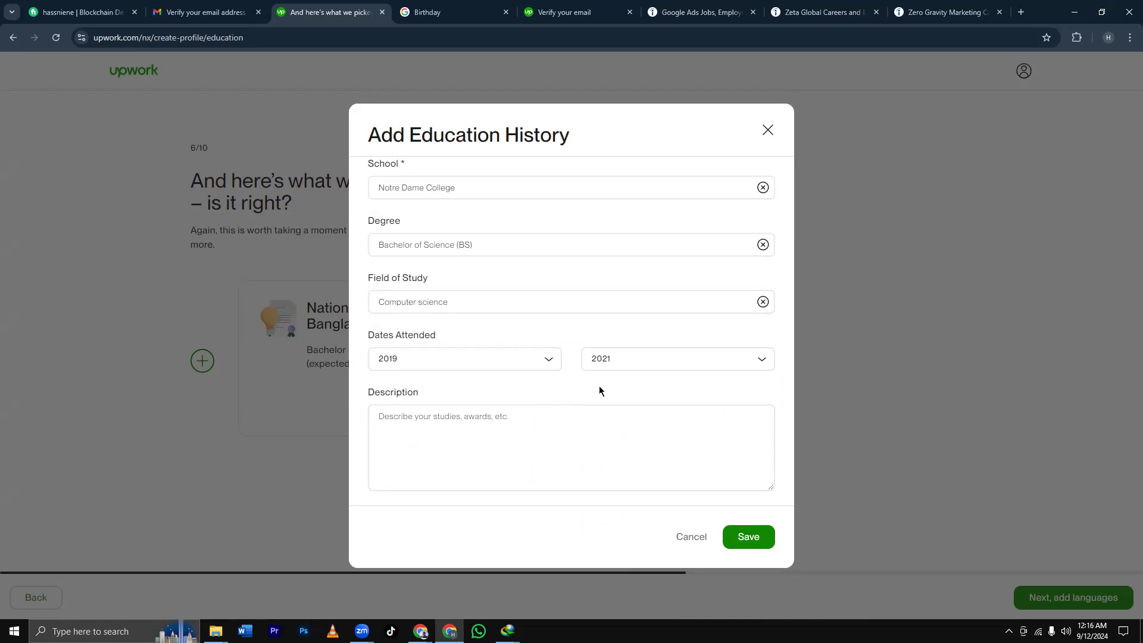
left_click(753, 540)
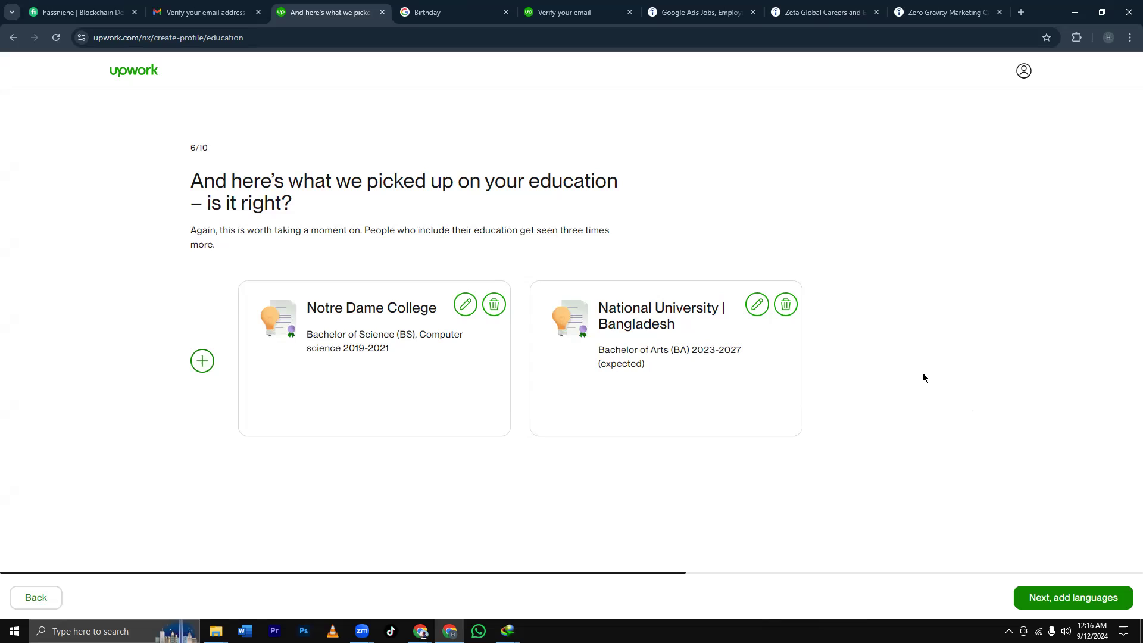
Add a new education entry with 'Chaugaccha Sahadat Pilot Model Secondary School' typed as the school.
left_click(210, 363)
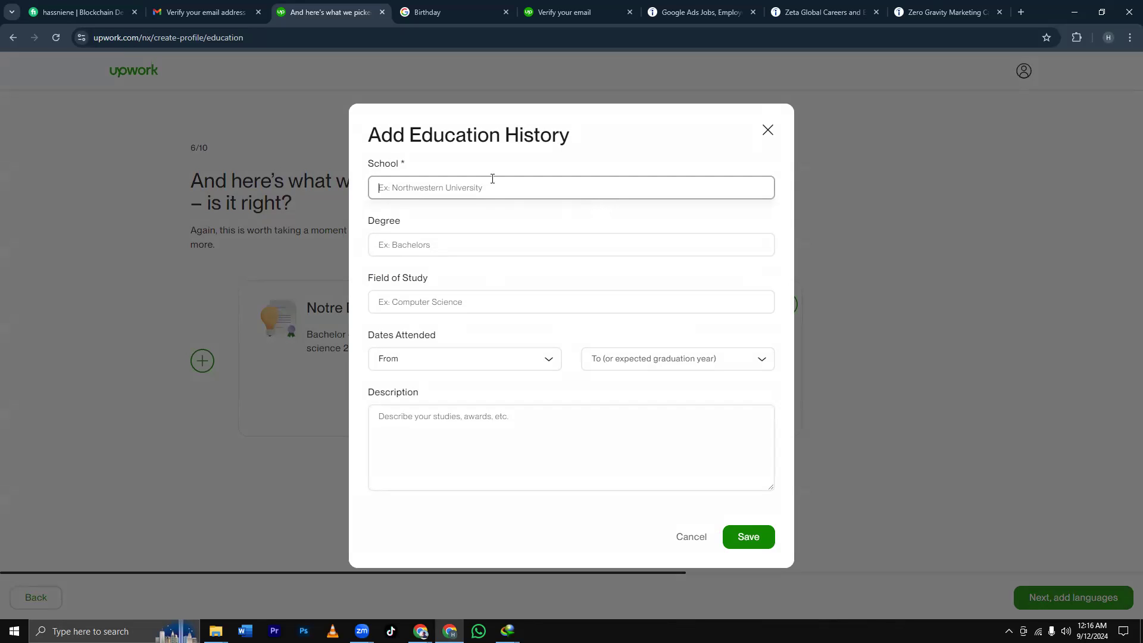
type("Ch")
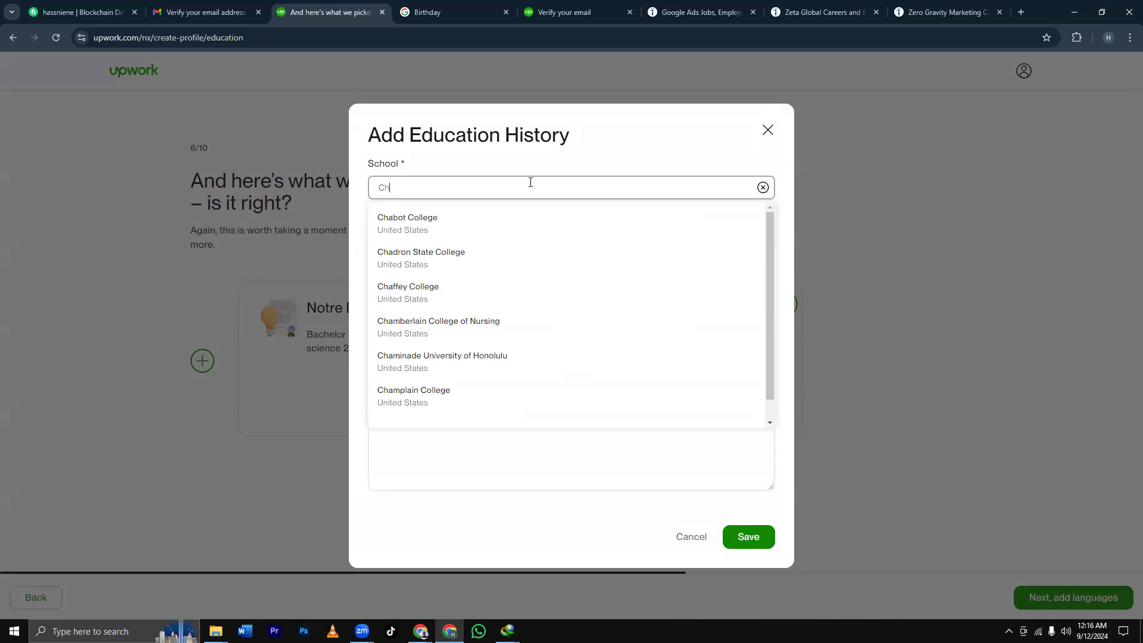
key("BackSpace")
key("BackSpace")
type("jes")
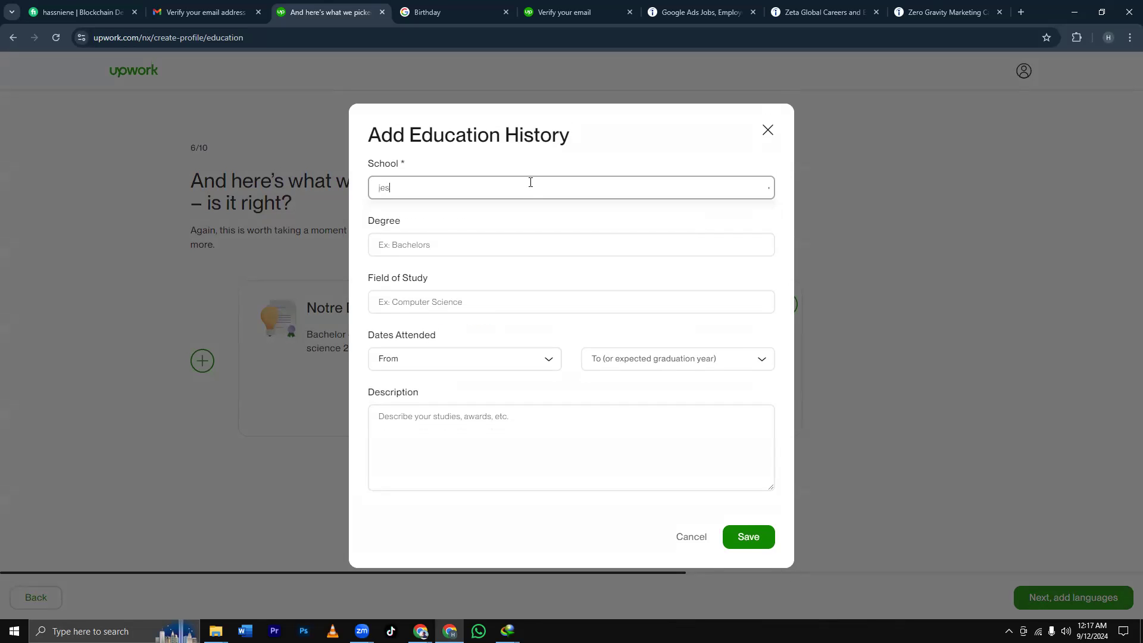
type("s")
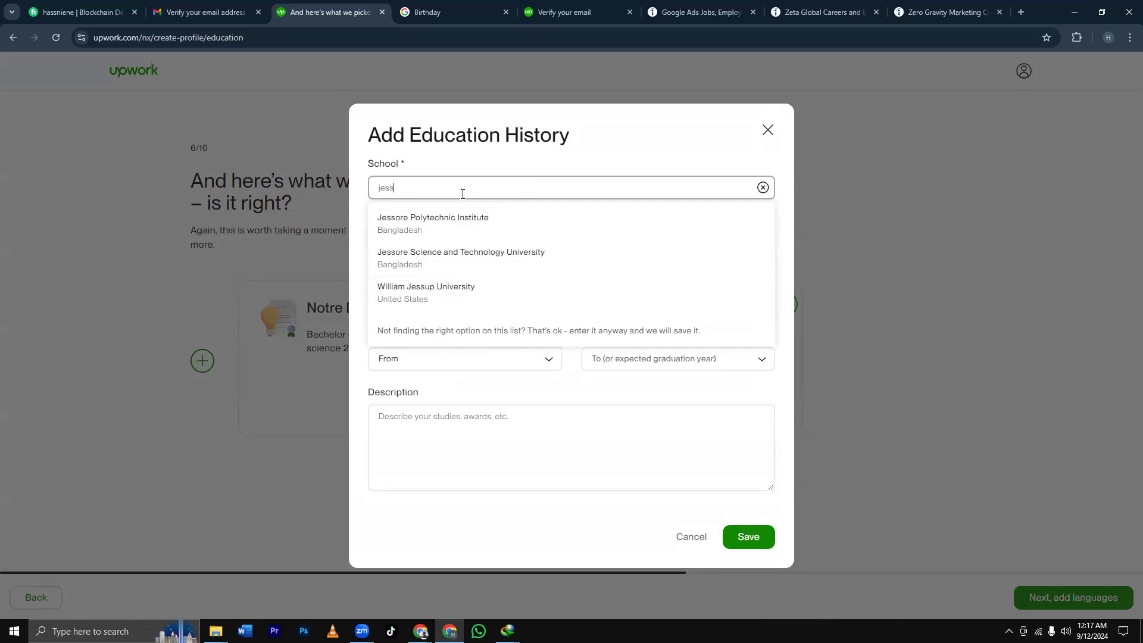
type("ore")
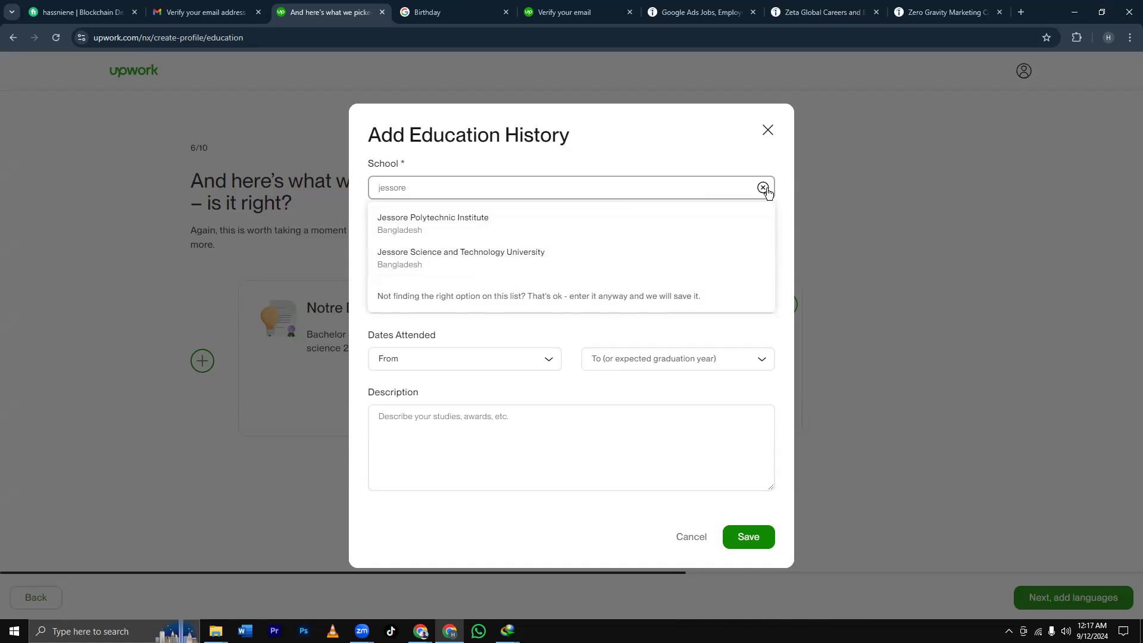
key("BackSpace")
key("BackSpace")
key("BackSpace")
key("BackSpace")
key("BackSpace")
key("BackSpace")
key("BackSpace")
key("BackSpace")
type("C")
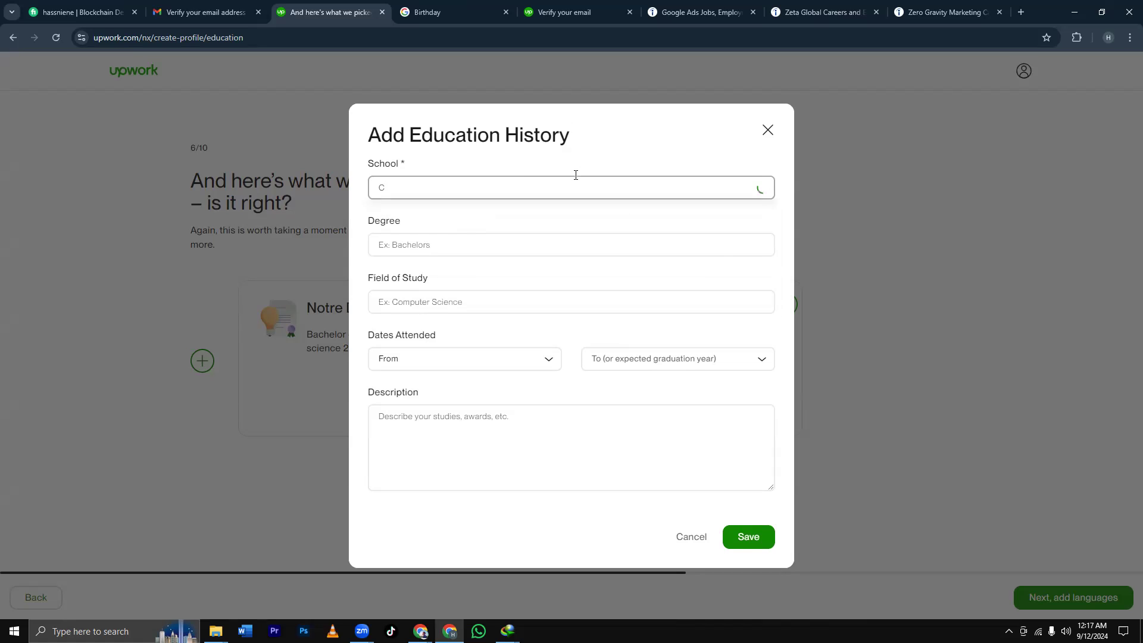
type("h")
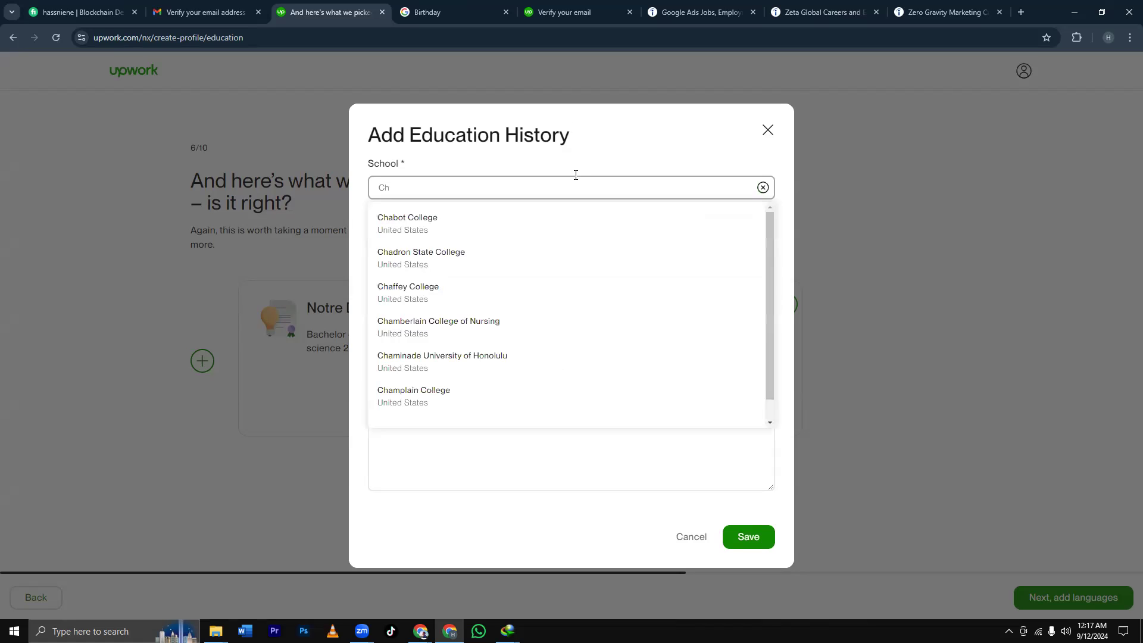
type("au")
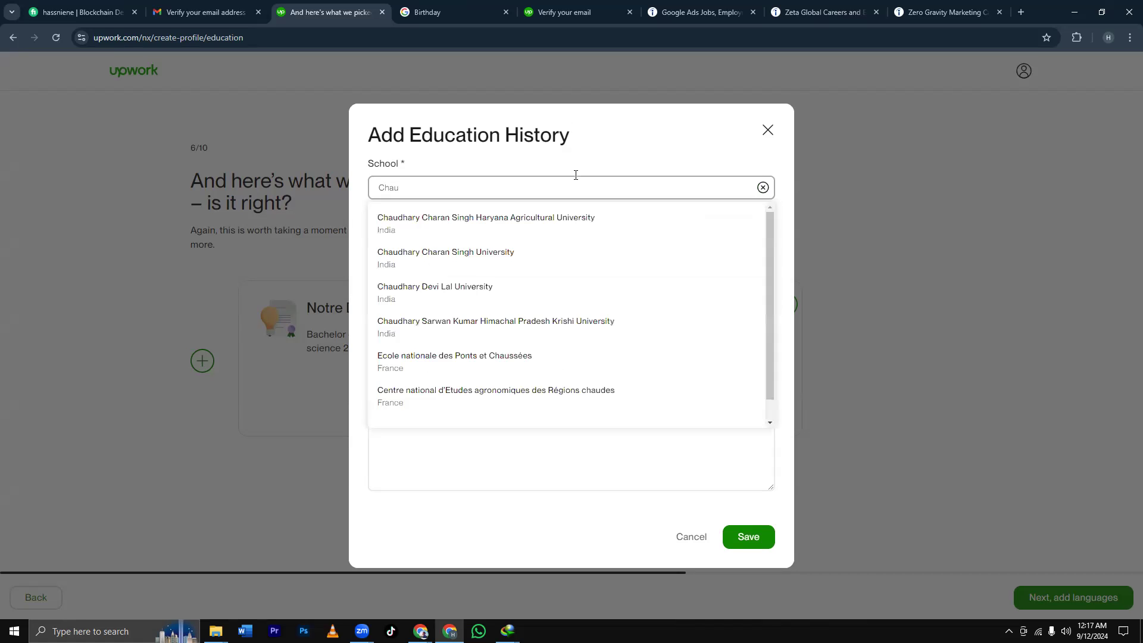
type("gaccha")
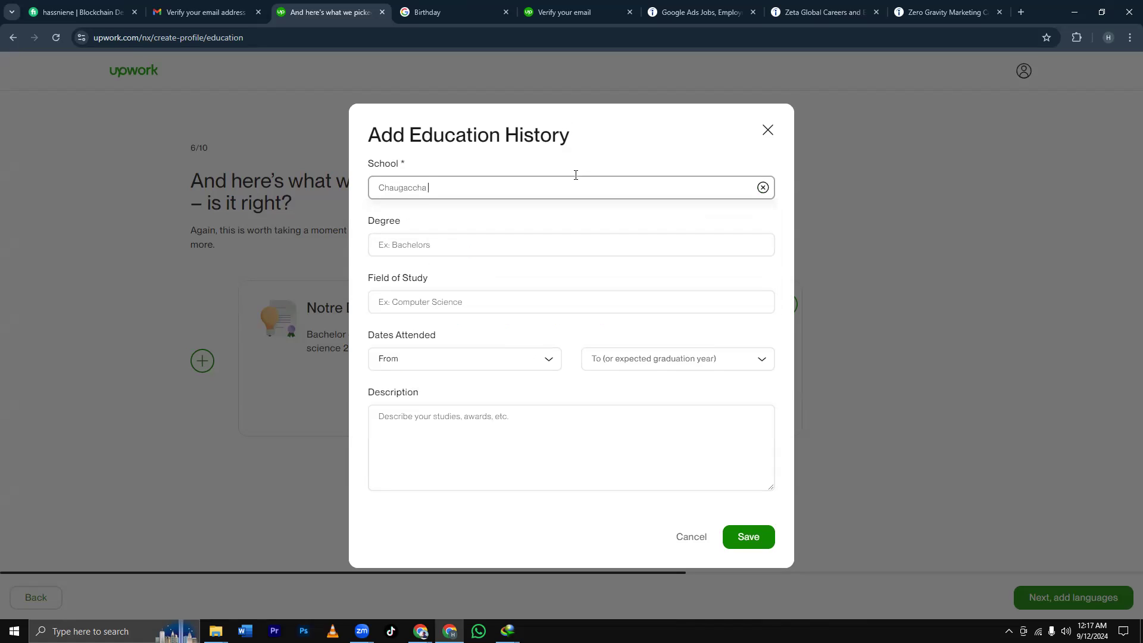
type(" Sahadat Pilot Model Secondary")
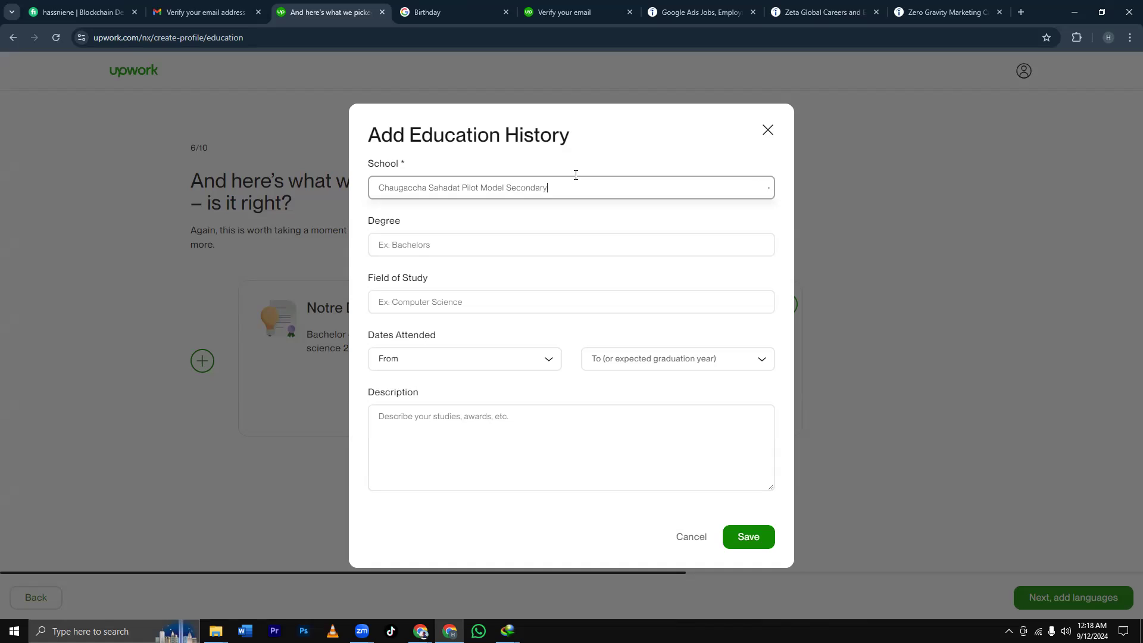
type(" School")
Choose High school as the degree and Computer science as the field of study.
left_click(477, 249)
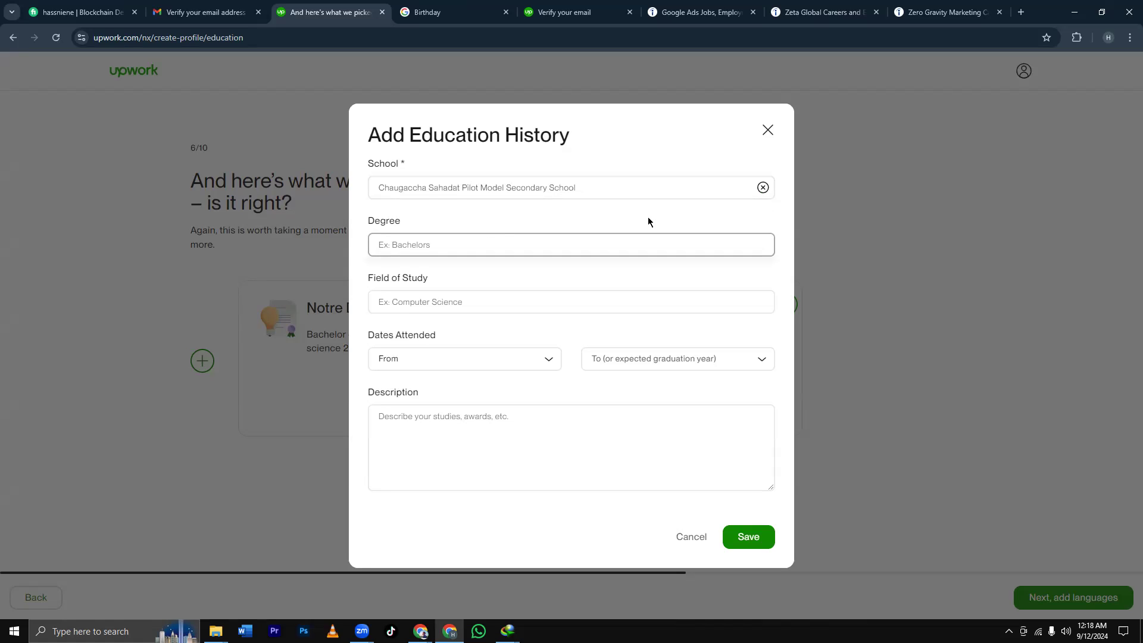
type("S")
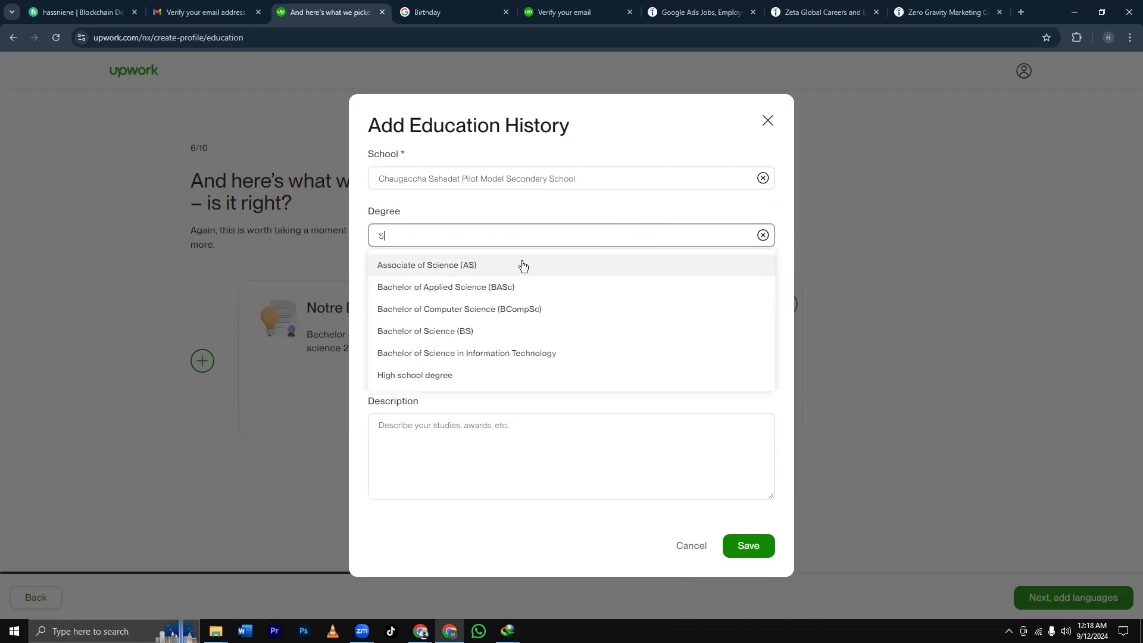
left_click(449, 375)
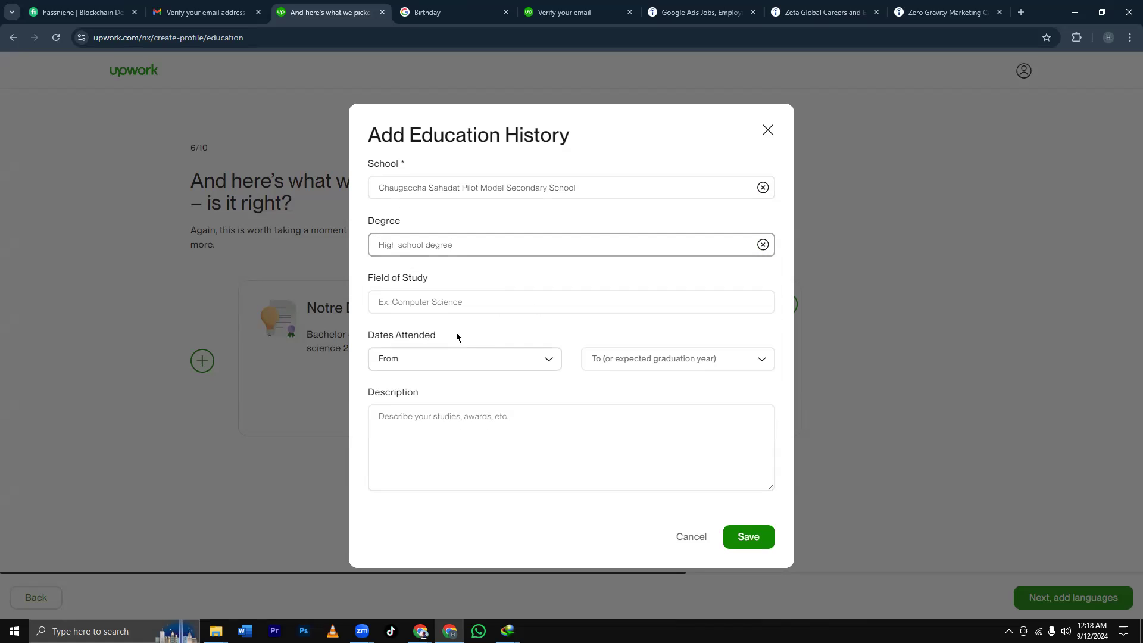
left_click(450, 305)
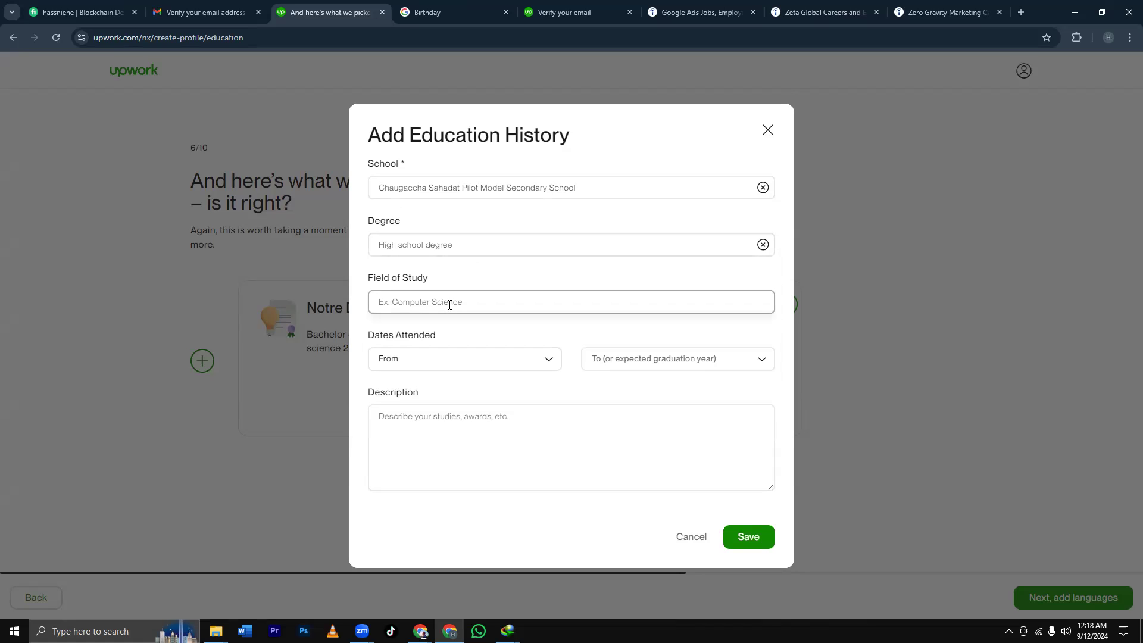
type("s")
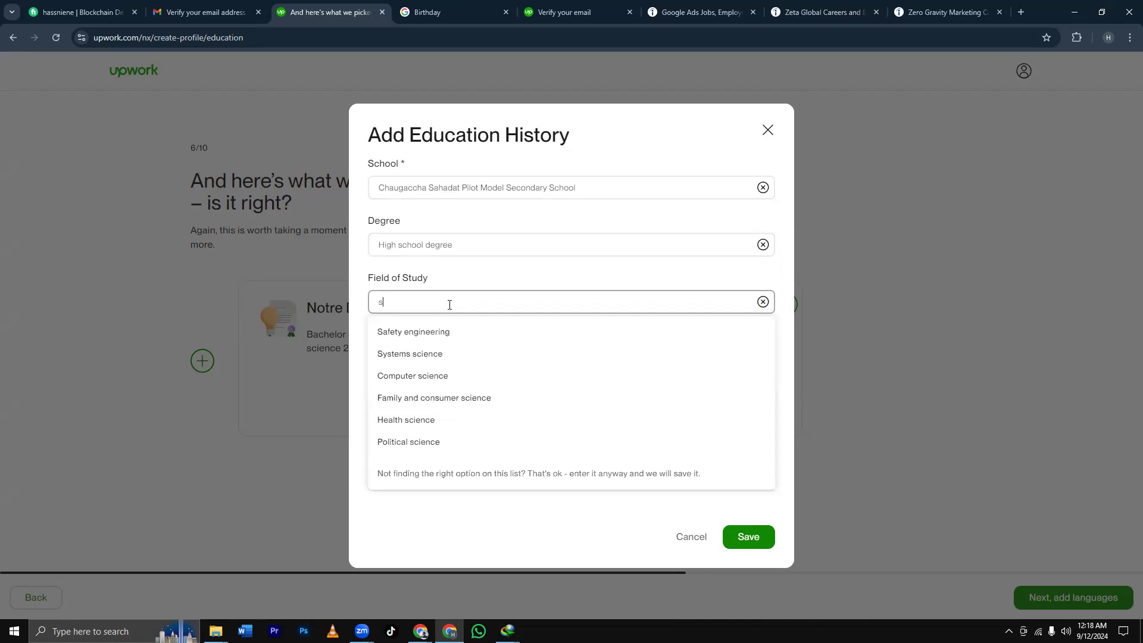
type("c")
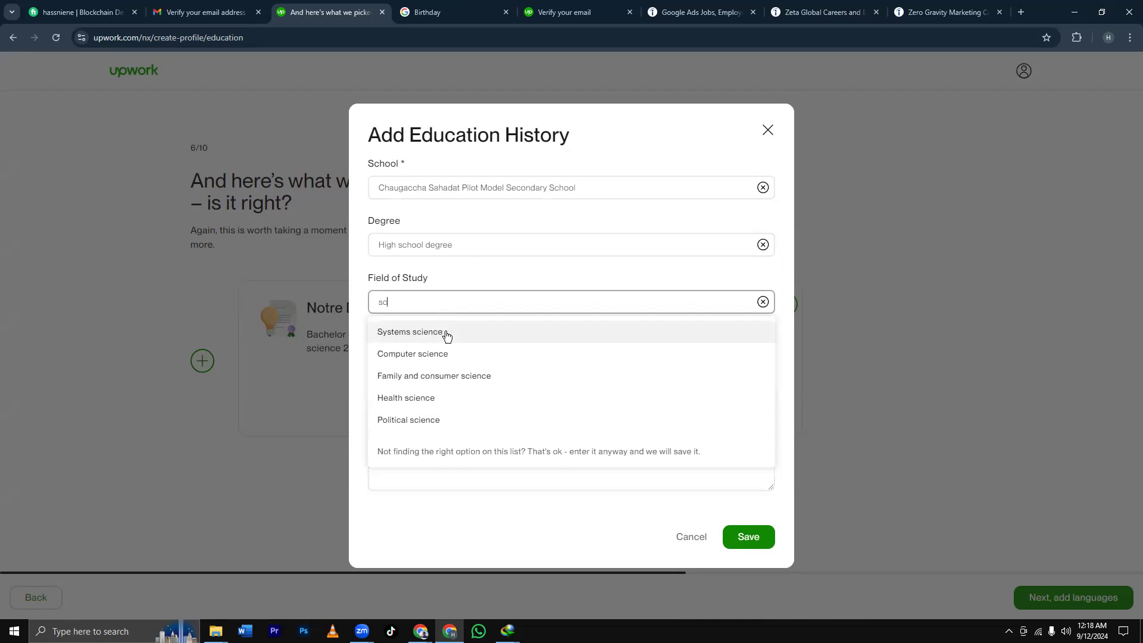
type("ience")
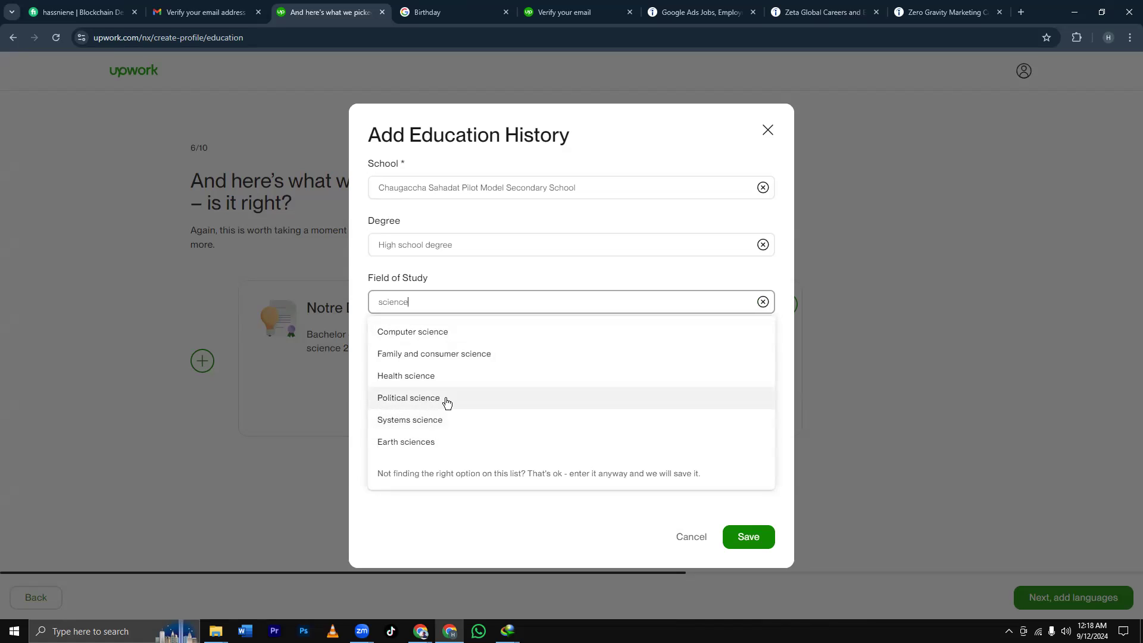
left_click(438, 332)
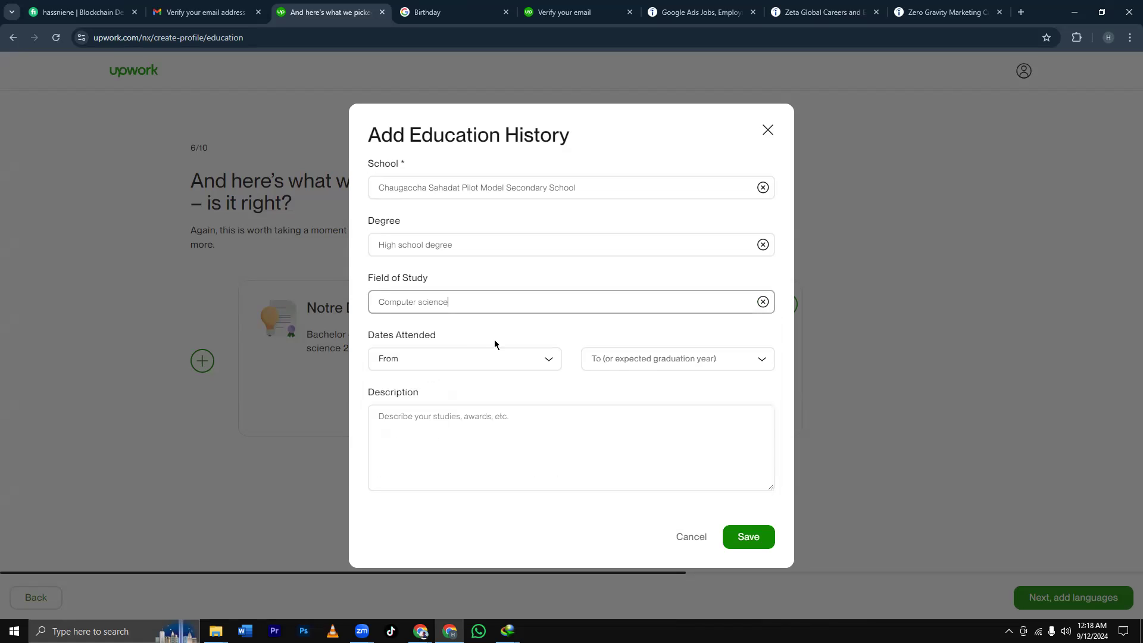
Set the years 2016 to 2018 and save the high school entry.
left_click(522, 365)
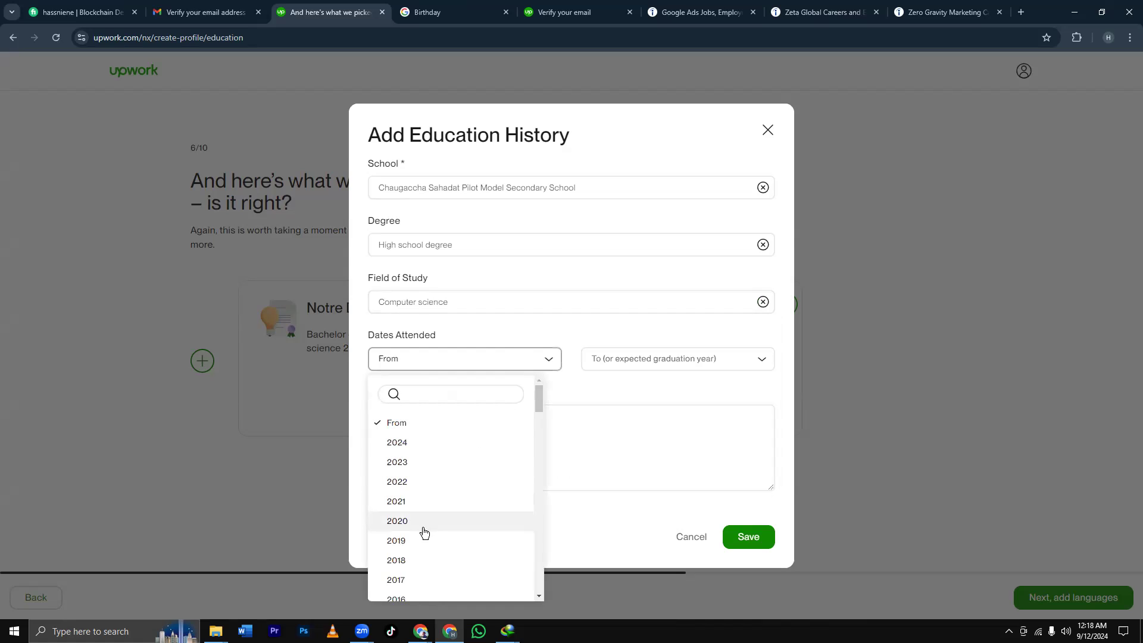
scroll(437, 485, "down", 1)
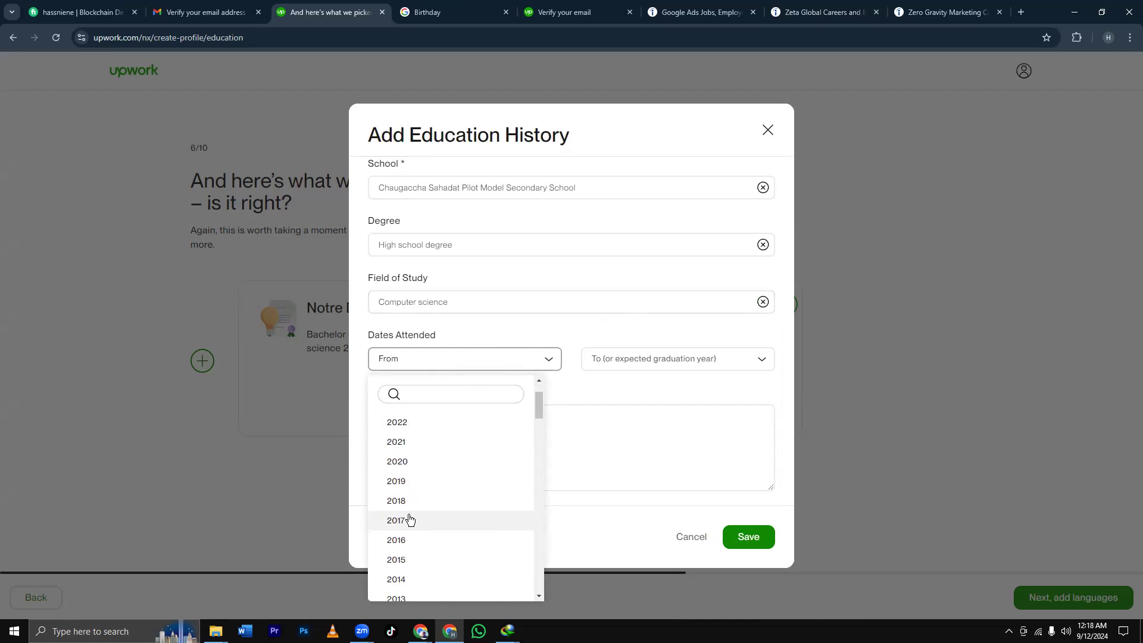
left_click(409, 539)
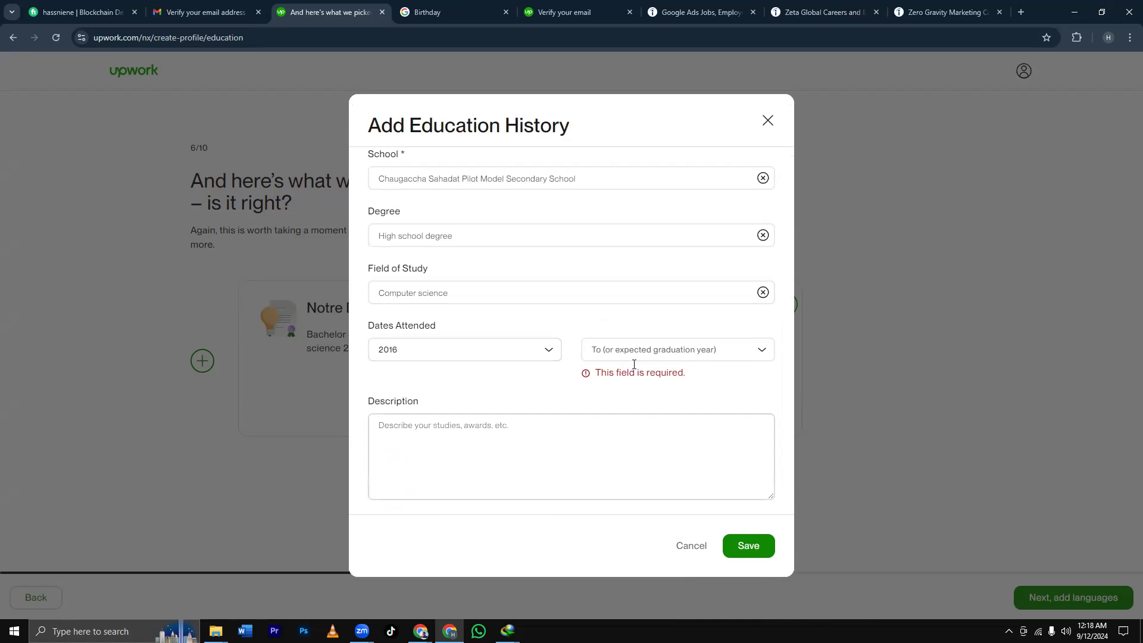
left_click(634, 356)
scroll(621, 566, "down", 1)
scroll(622, 565, "down", 1)
scroll(620, 564, "down", 1)
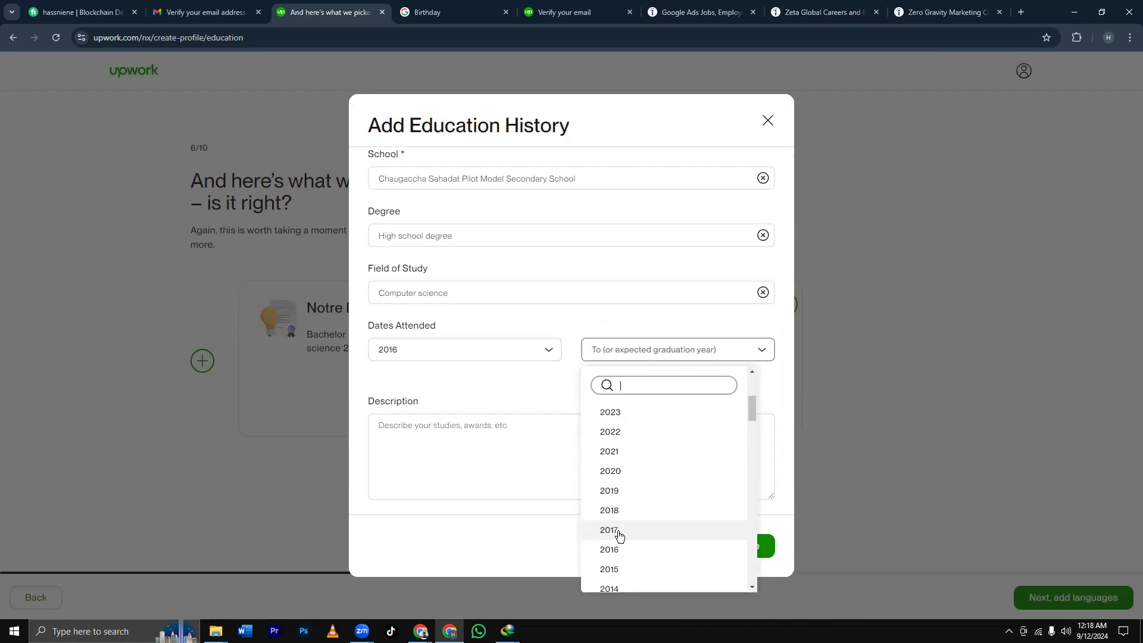
left_click(614, 512)
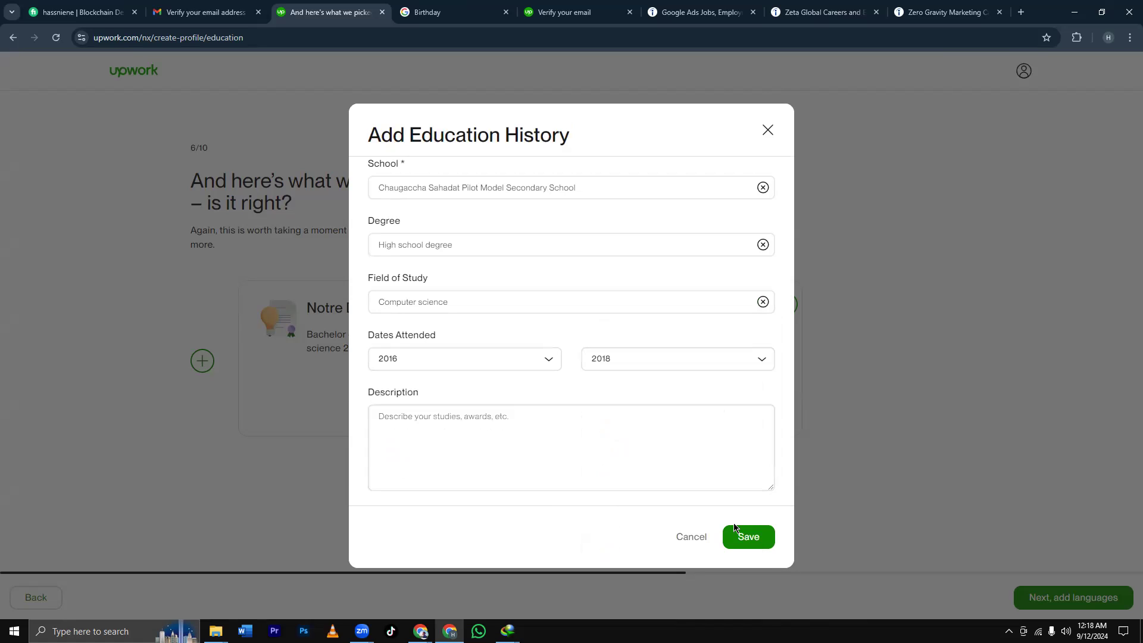
left_click(741, 539)
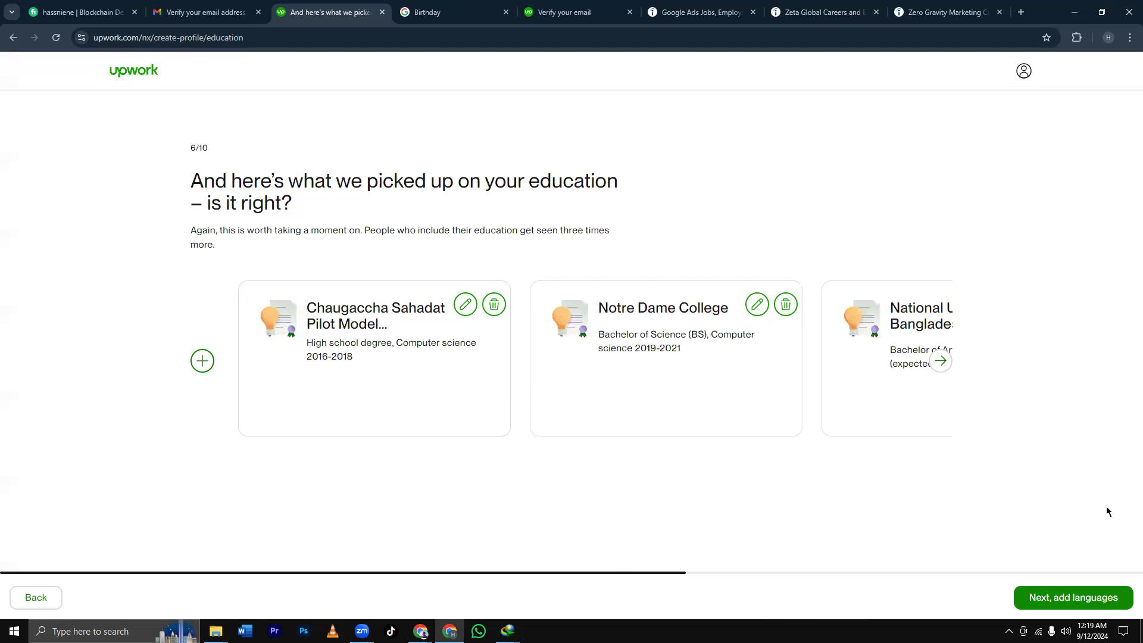
Go to the languages step and add Bengali as a new language.
left_click(1100, 599)
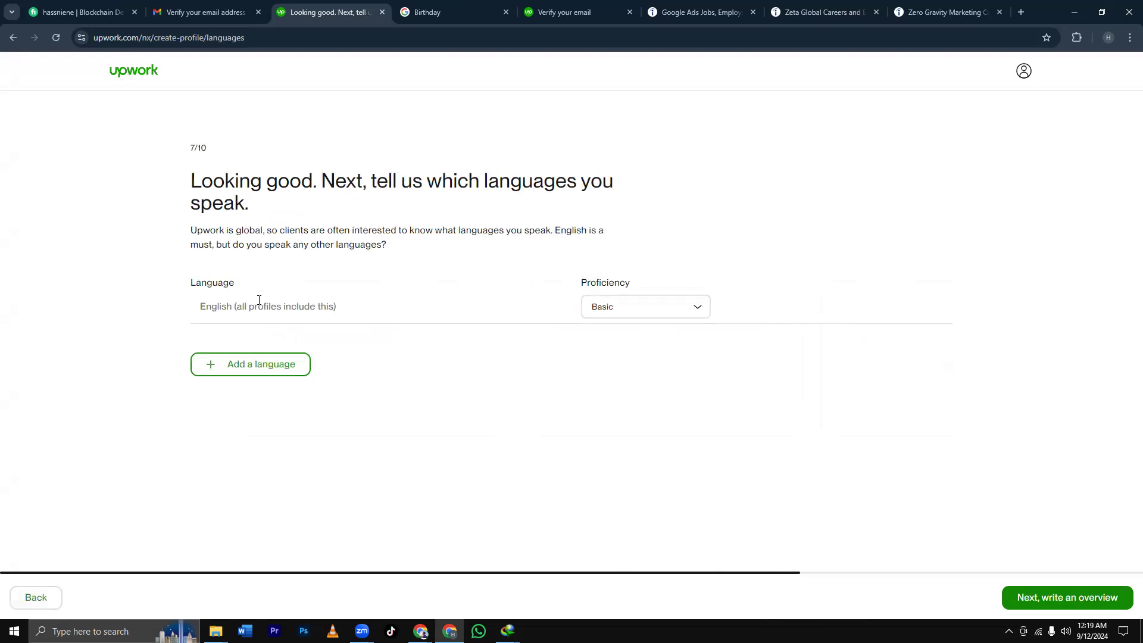
left_click(273, 362)
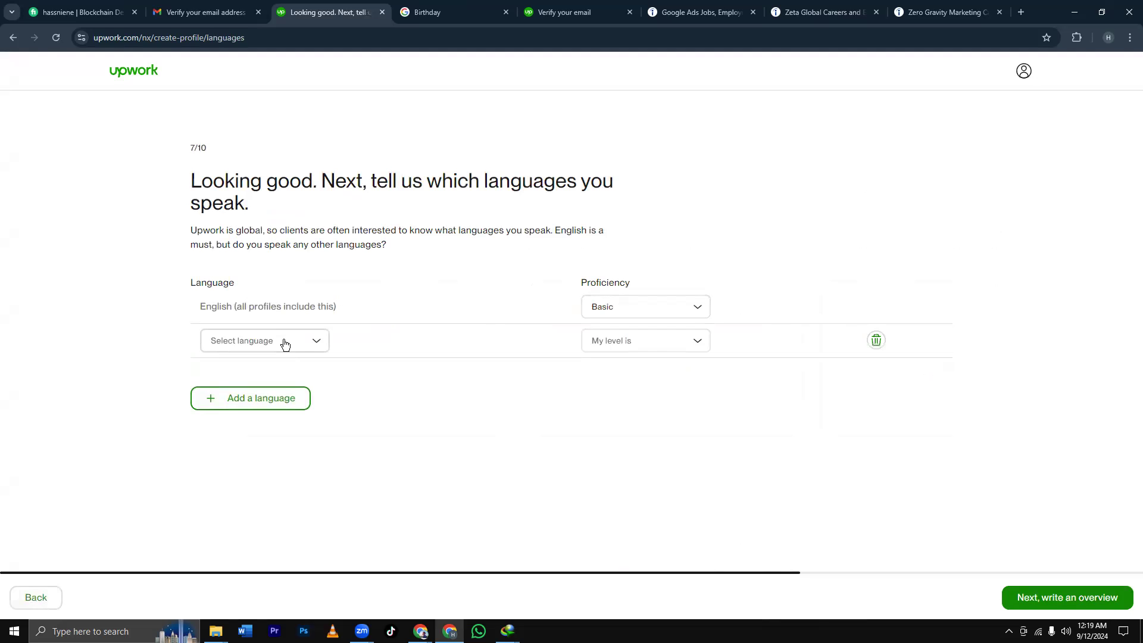
left_click(286, 342)
type("E")
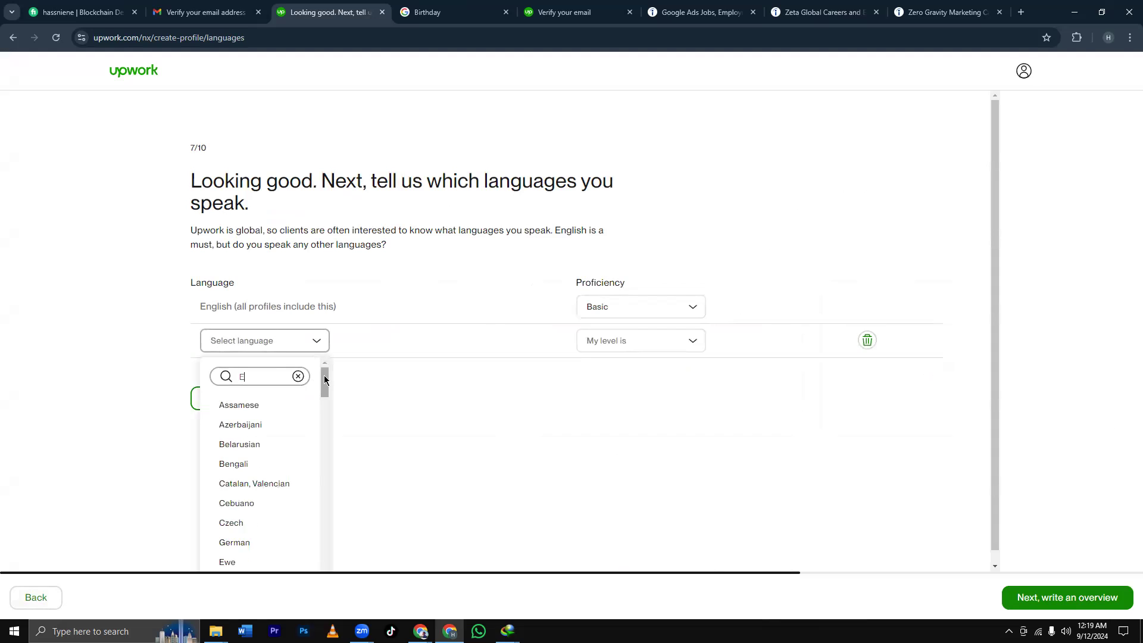
type("nglish")
key("BackSpace")
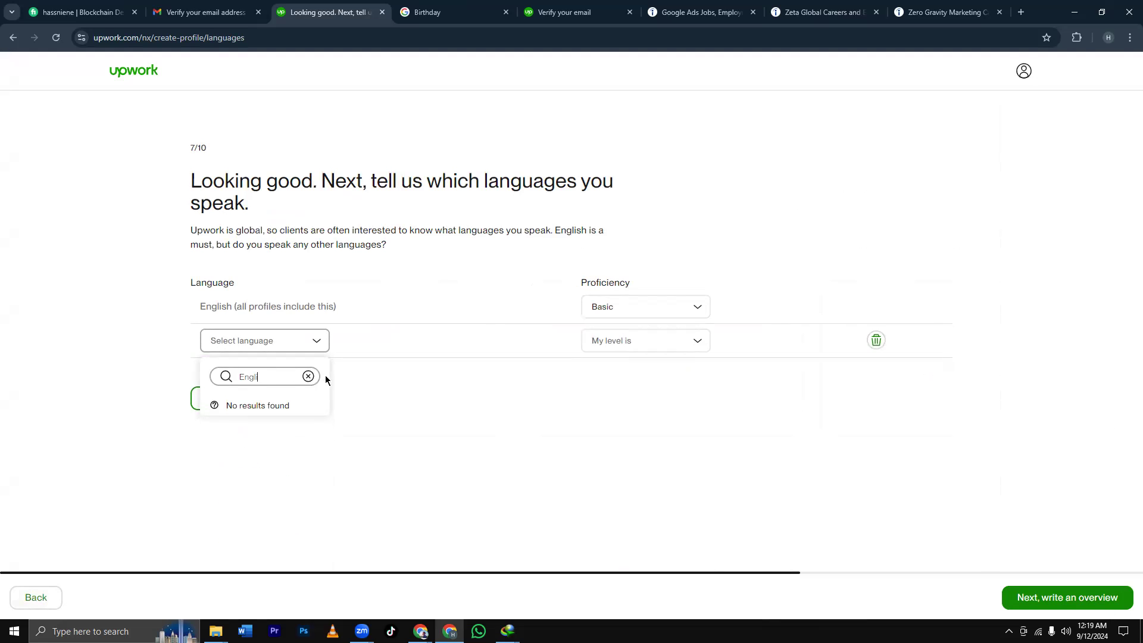
key("BackSpace")
key("BackSpace")
key("BackSpace")
key("BackSpace")
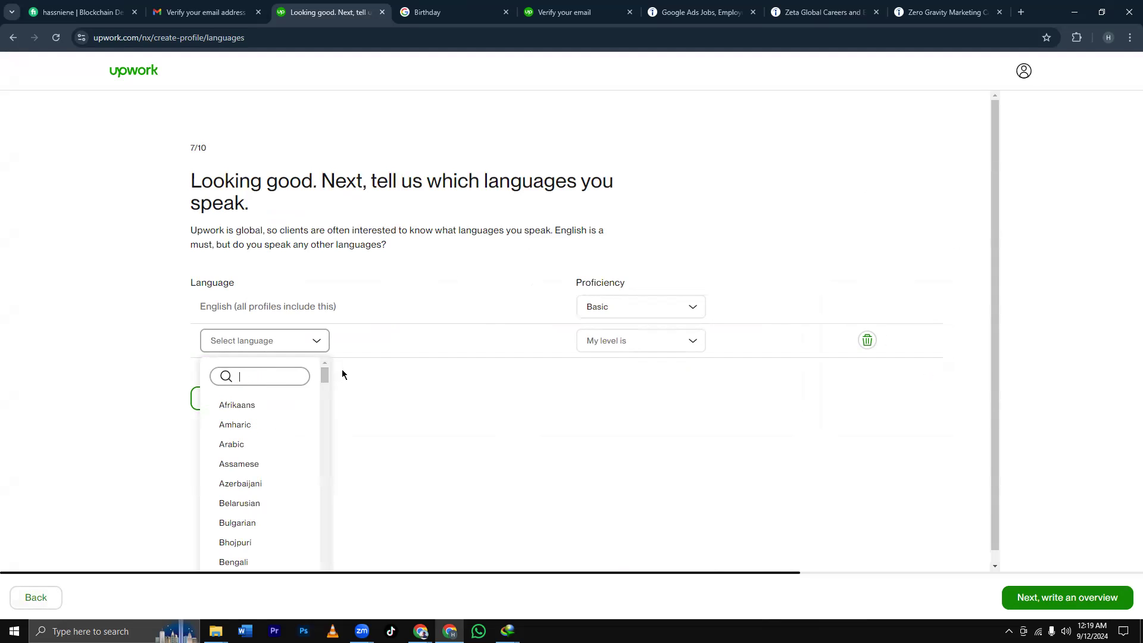
left_click(319, 338)
left_click(298, 347)
type("eng")
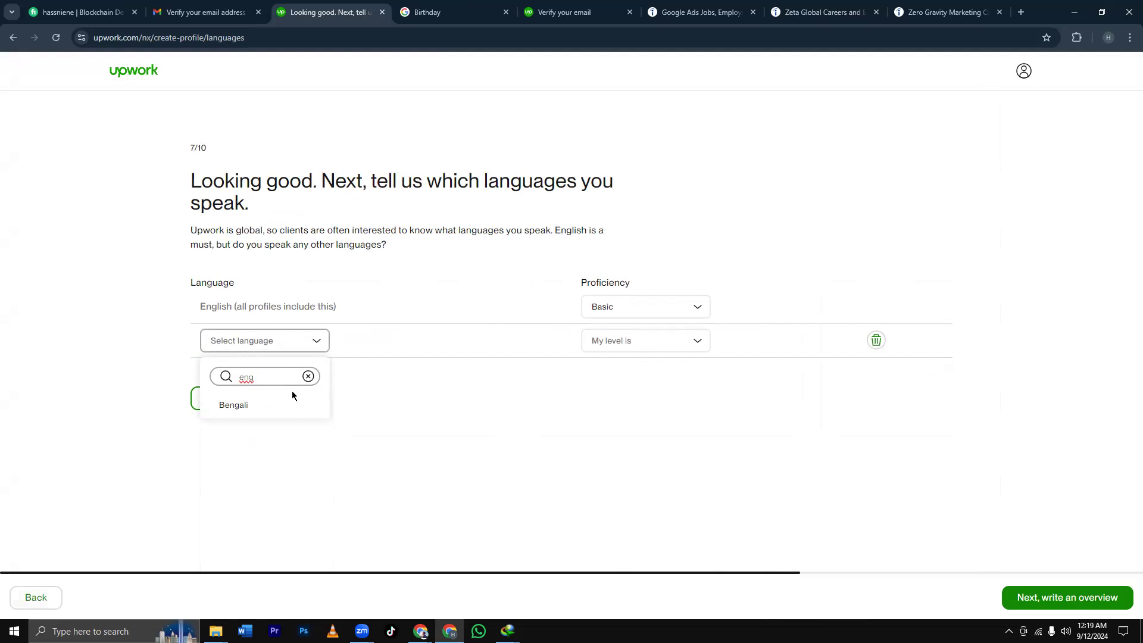
key("BackSpace")
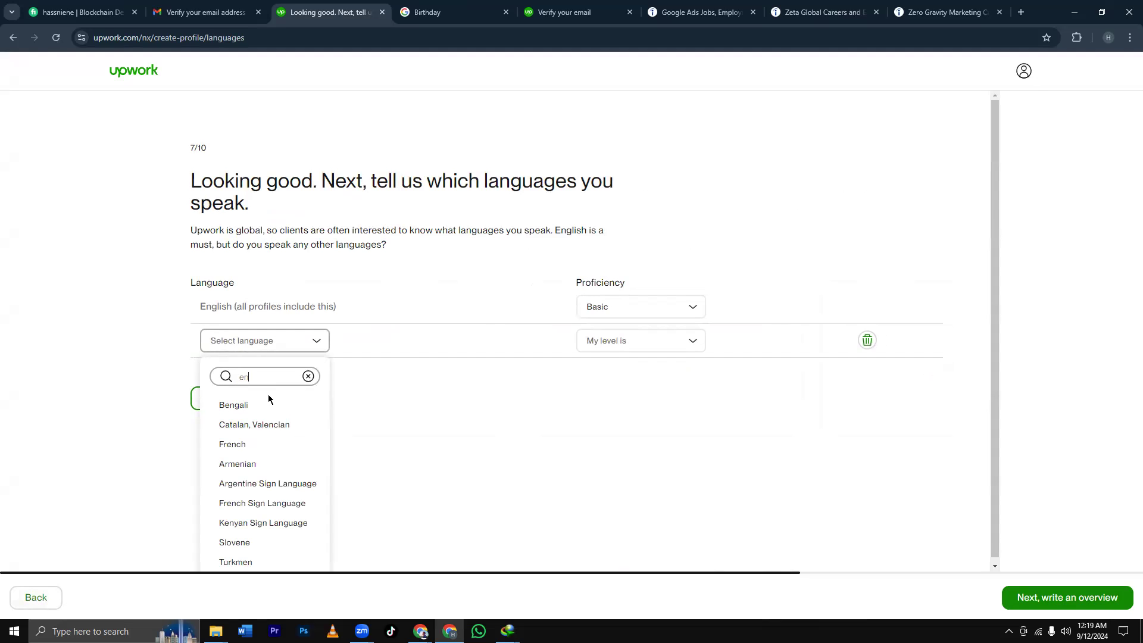
left_click(268, 404)
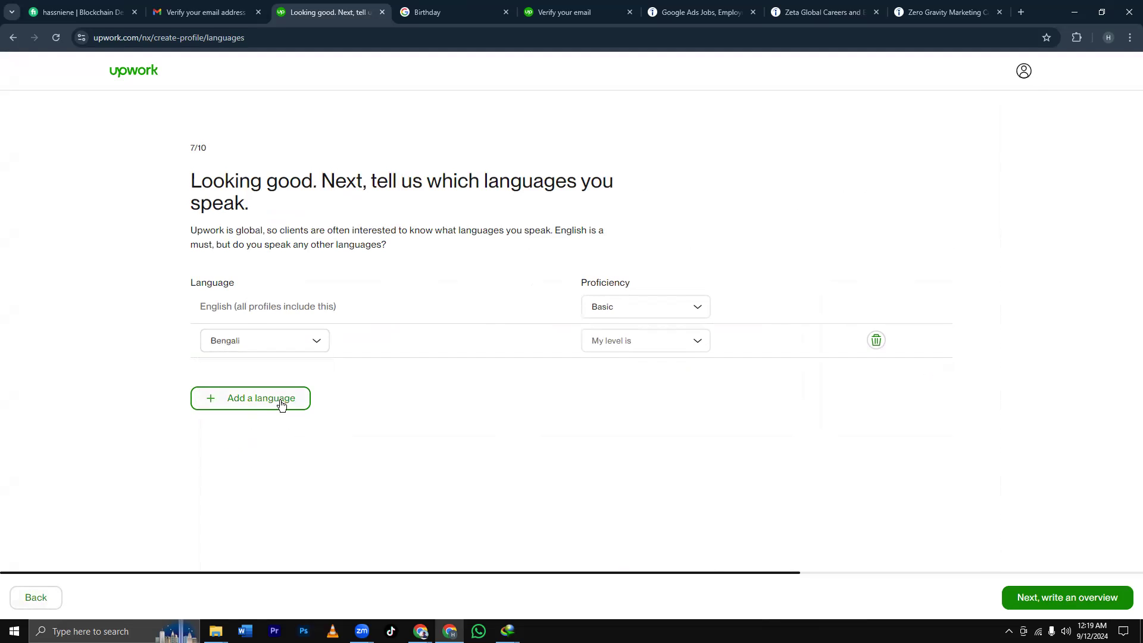
Set Bengali's proficiency to Native or Bilingual.
left_click(694, 344)
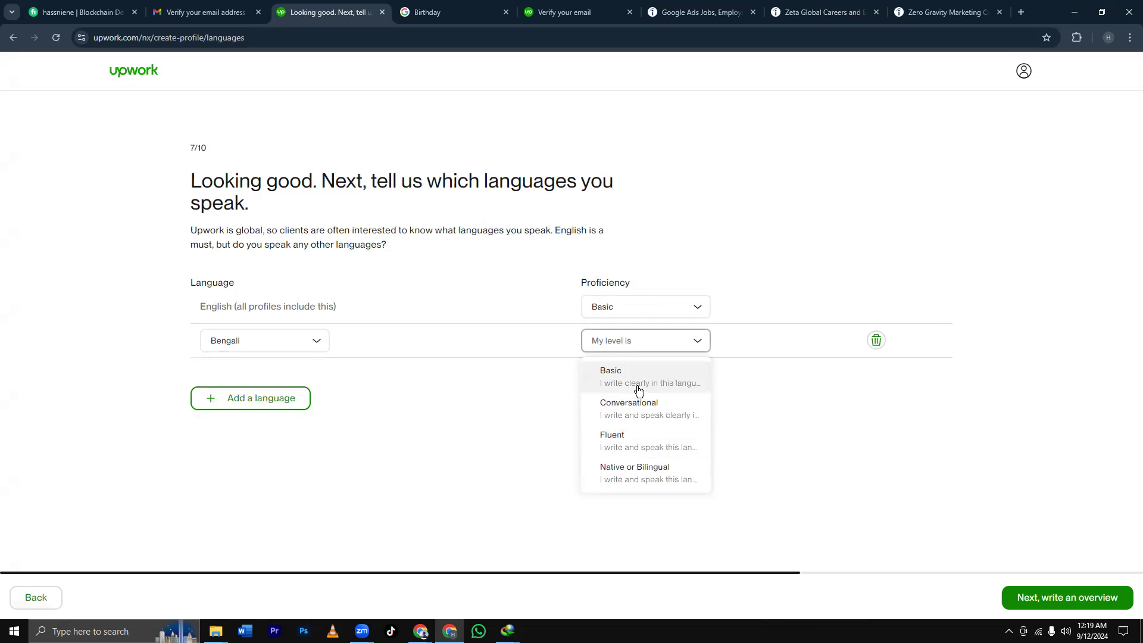
left_click(654, 473)
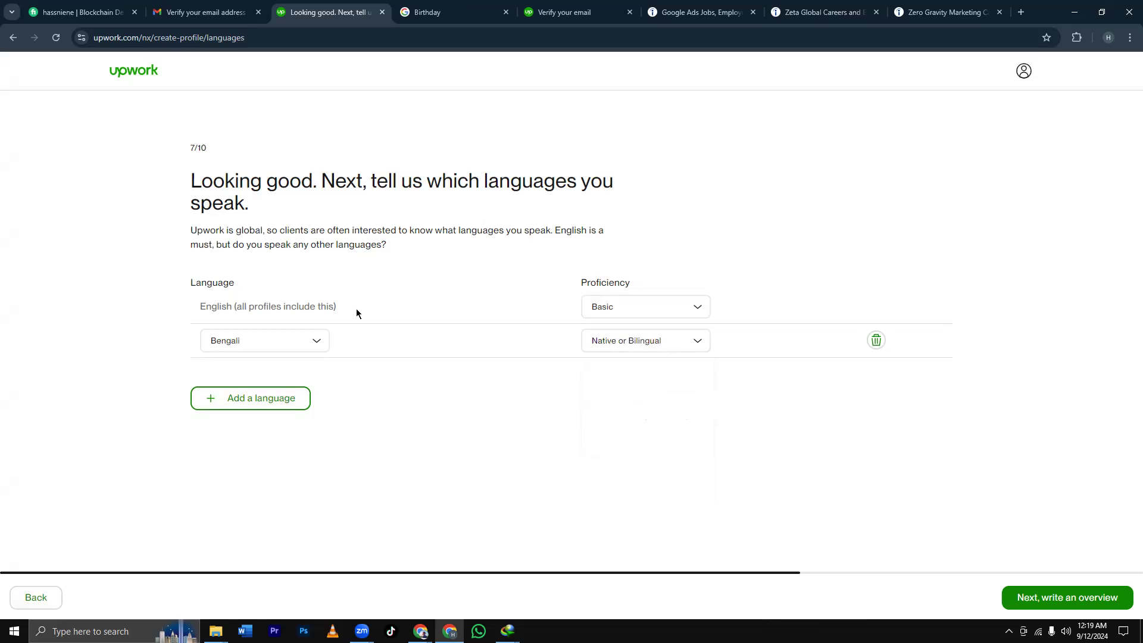
left_click(630, 311)
Set English to Fluent and add Spanish at Conversational proficiency.
left_click(642, 402)
left_click(268, 398)
left_click(284, 381)
type("sp")
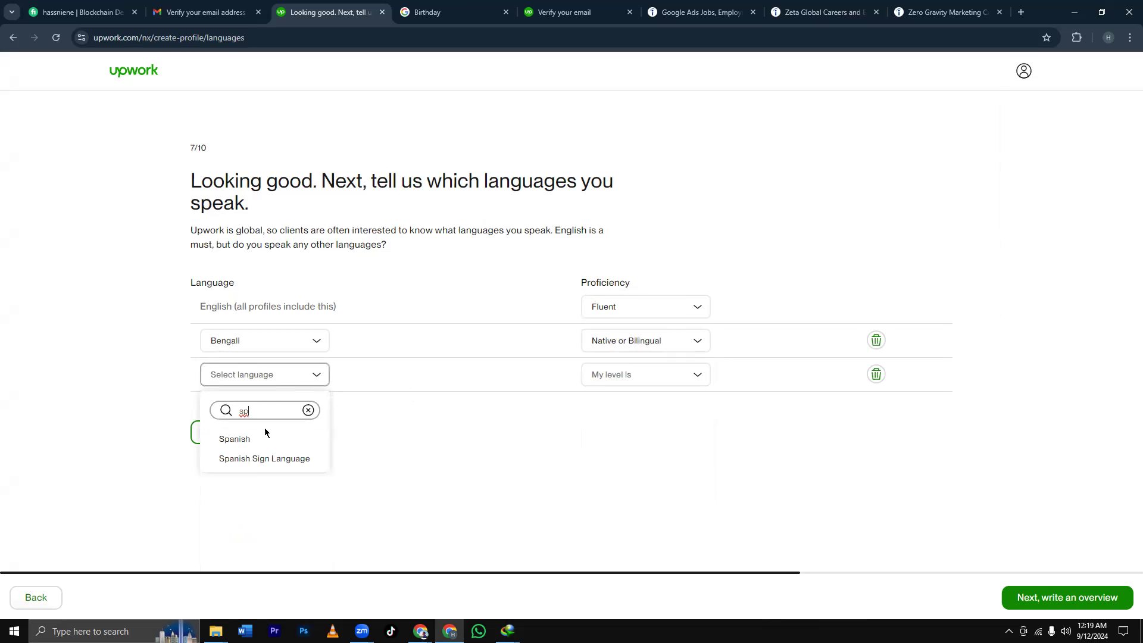
left_click(265, 437)
left_click(655, 379)
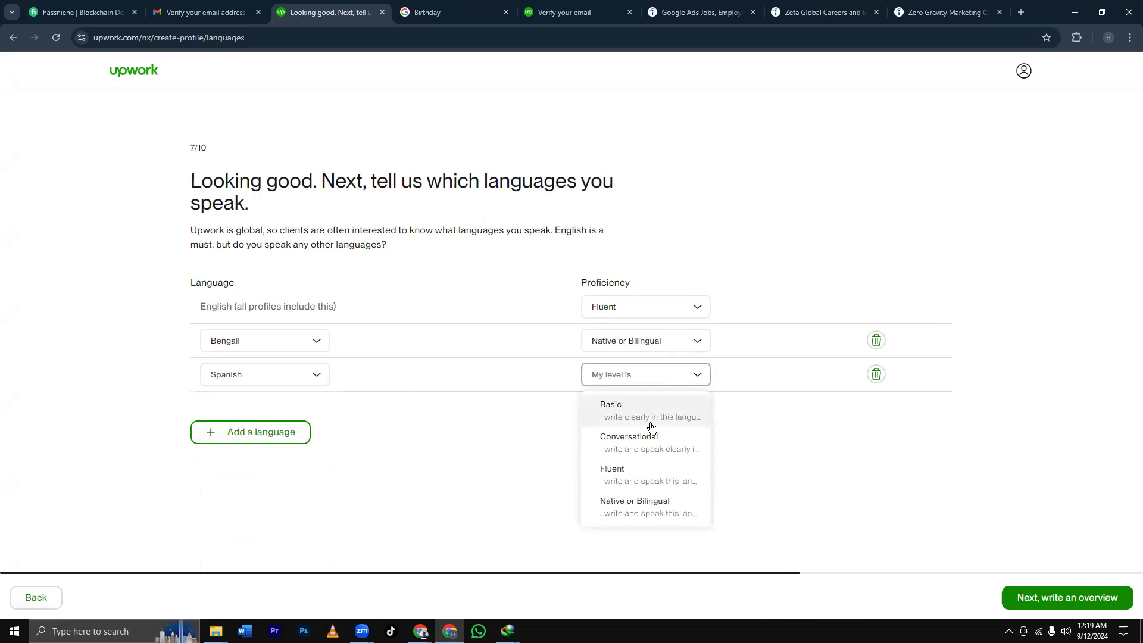
left_click(646, 451)
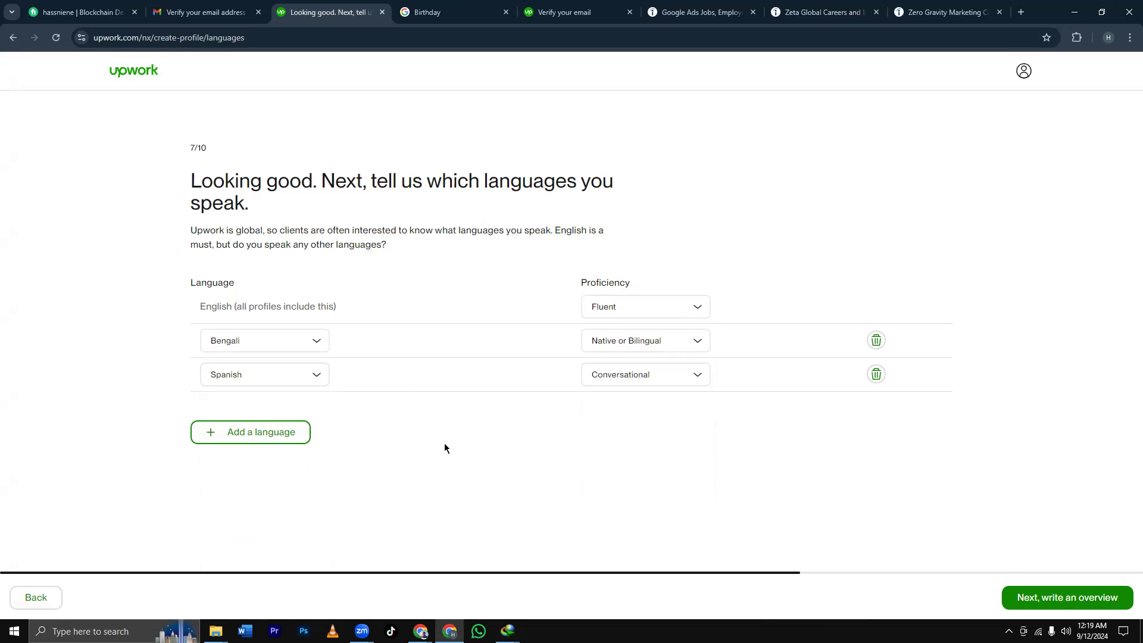
Add French at Conversational proficiency and continue to the overview step.
left_click(281, 433)
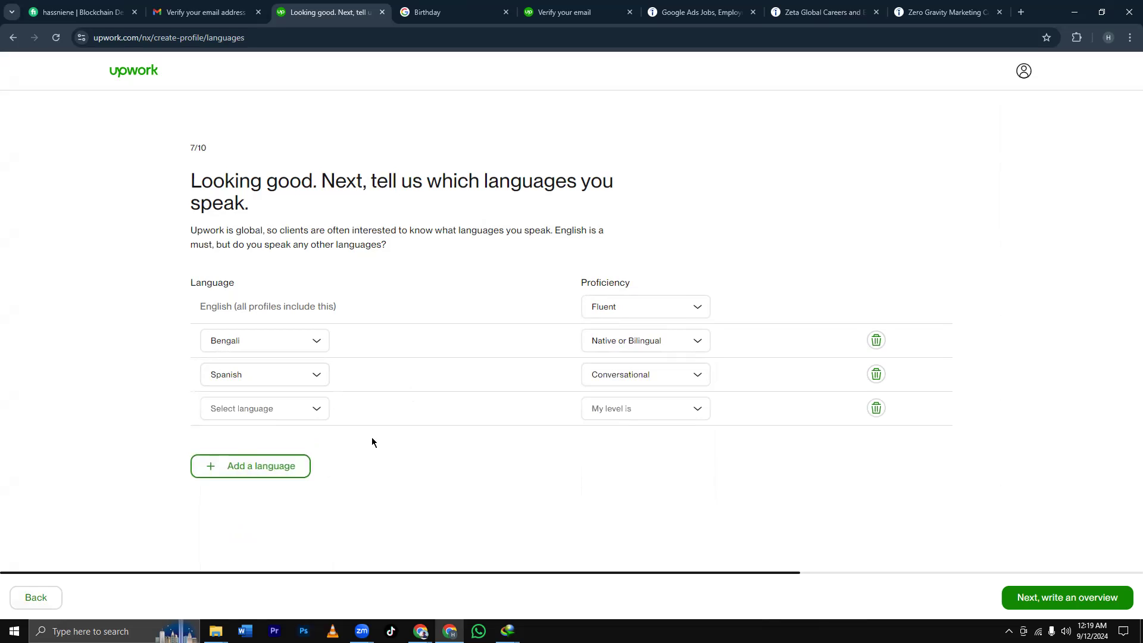
left_click(288, 417)
scroll(273, 482, "down", 4)
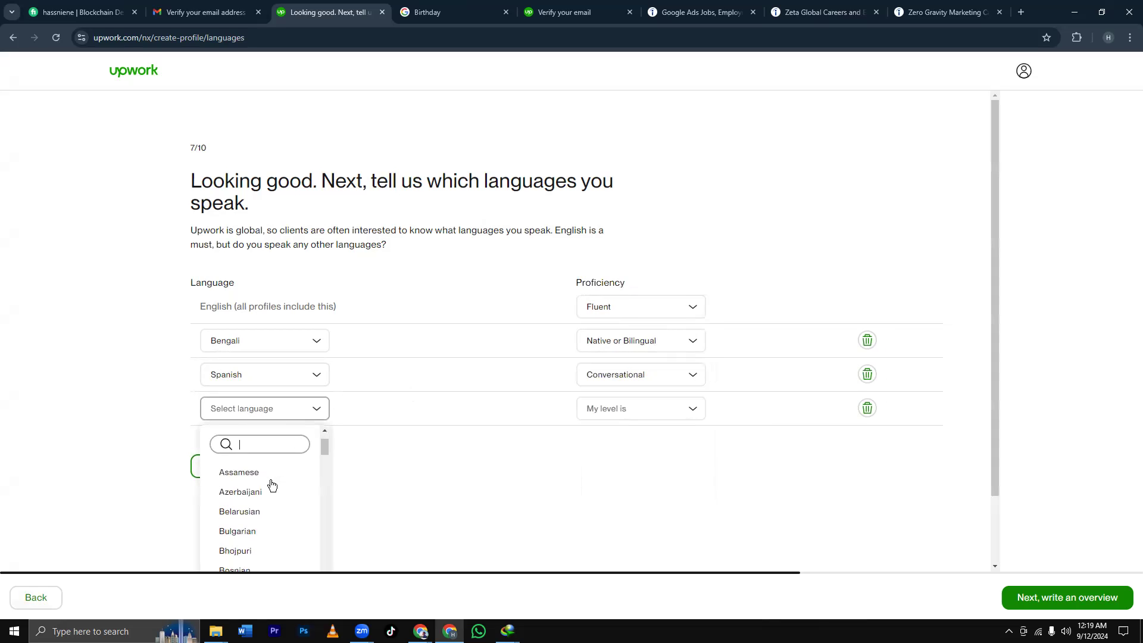
scroll(272, 486, "down", 1)
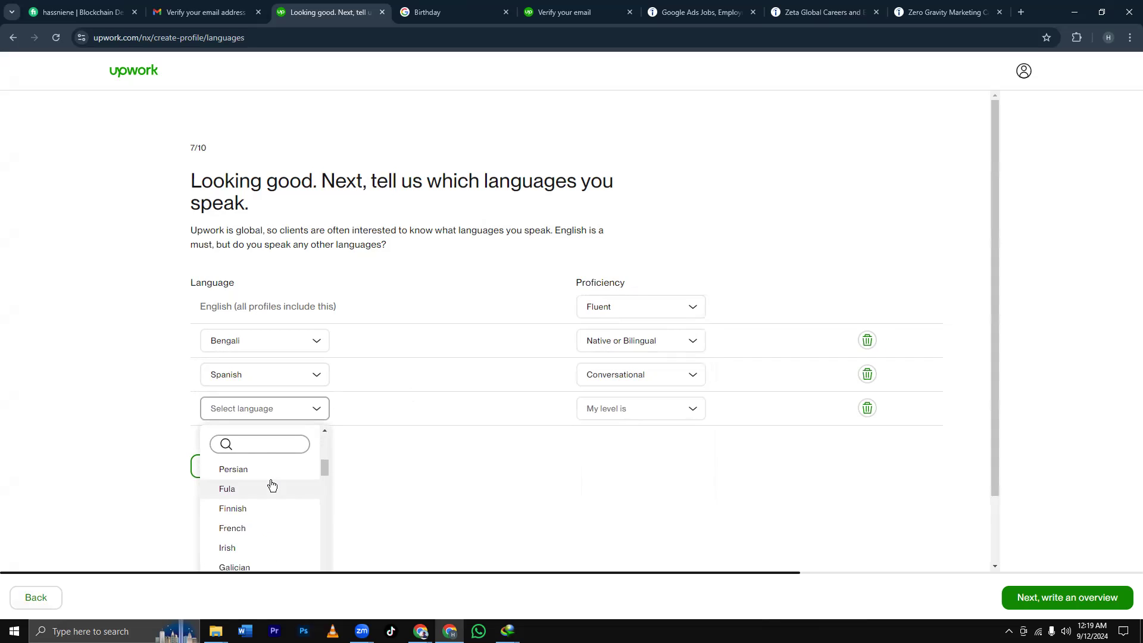
scroll(271, 484, "down", 1)
scroll(265, 485, "up", 1)
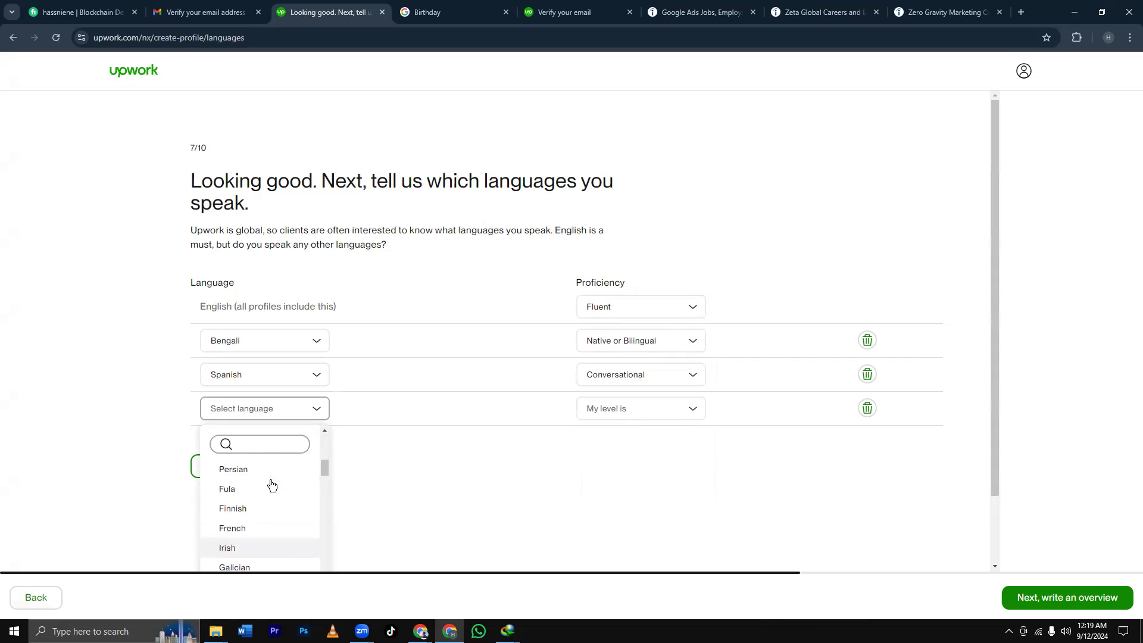
left_click(256, 529)
left_click(620, 414)
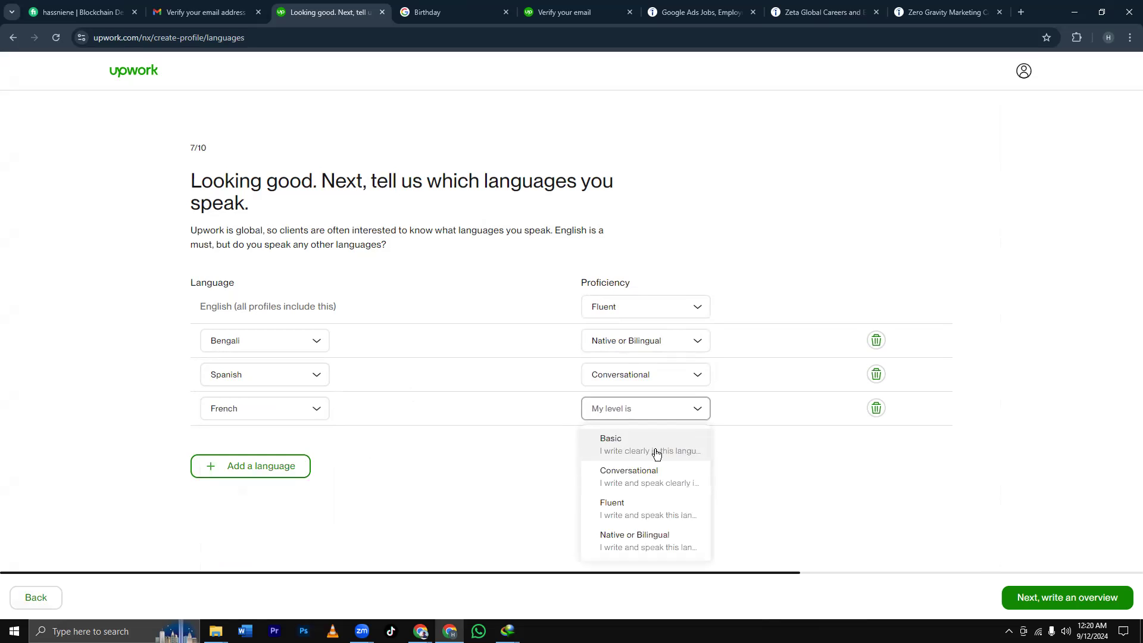
left_click(691, 477)
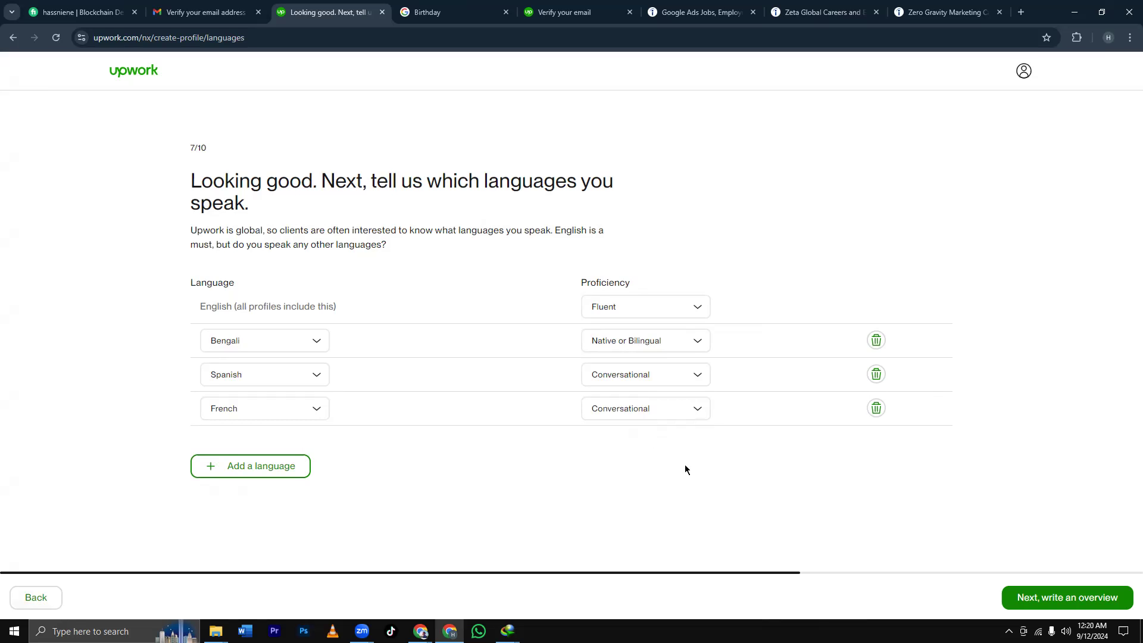
left_click(1051, 601)
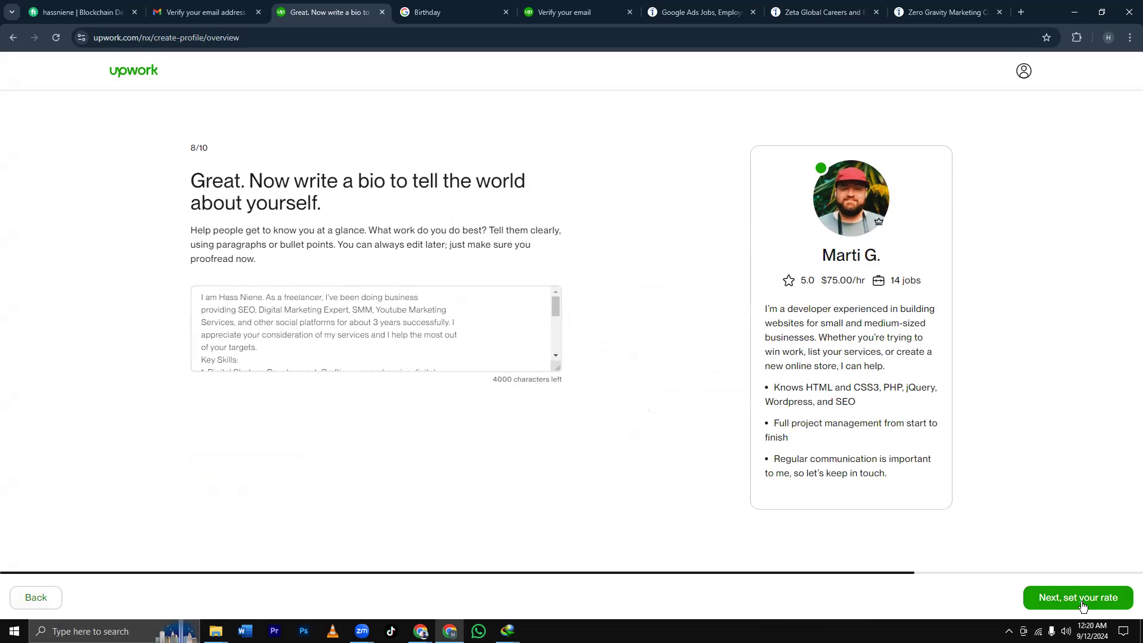
Keep the bio, enter a $25 hourly rate, and continue to photo and location.
left_click(1083, 606)
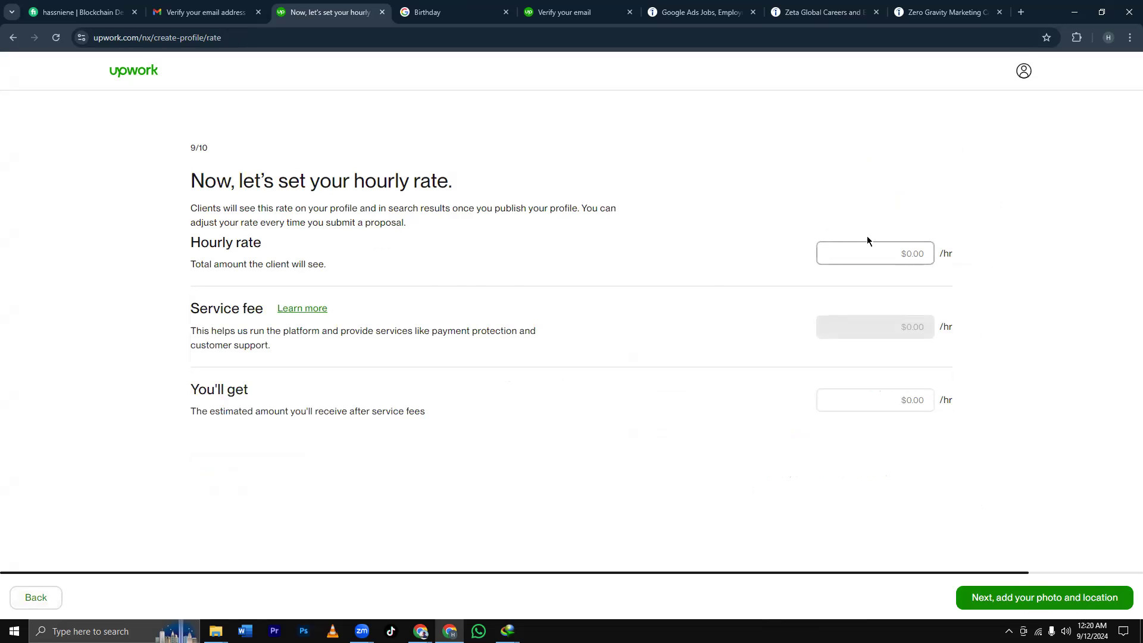
type("25")
left_click(1049, 598)
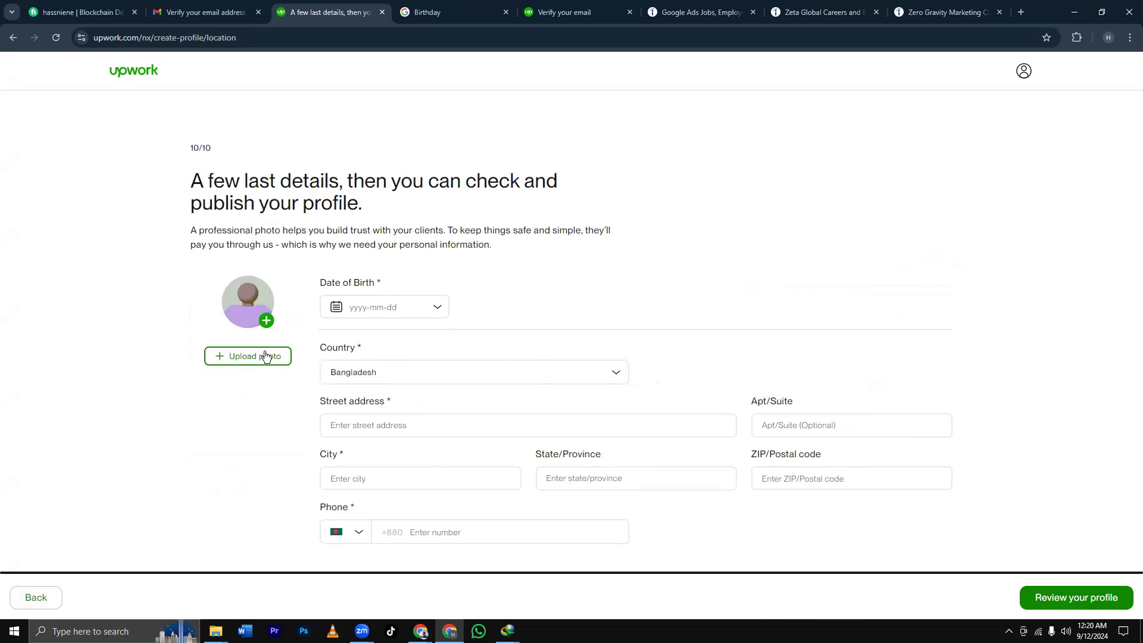
Upload a photo from D:\Badhon\New Folder and attach it as the profile picture.
left_click(268, 325)
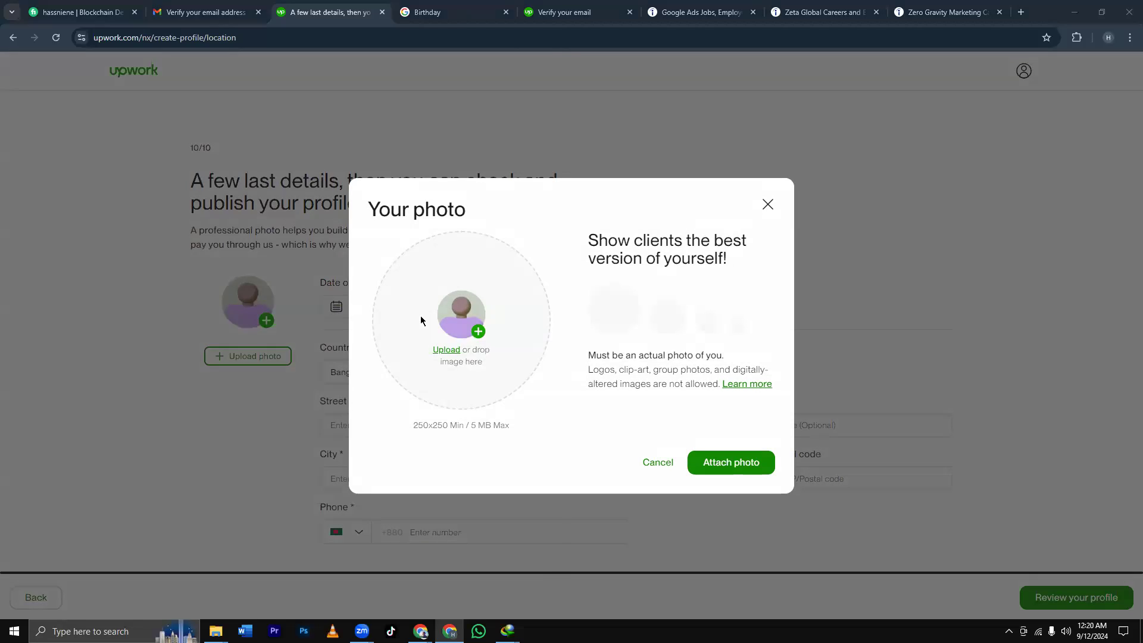
left_click(421, 321)
scroll(258, 308, "down", 8)
scroll(262, 310, "up", 3)
scroll(261, 309, "down", 8)
left_click(62, 278)
double_click(156, 123)
double_click(142, 98)
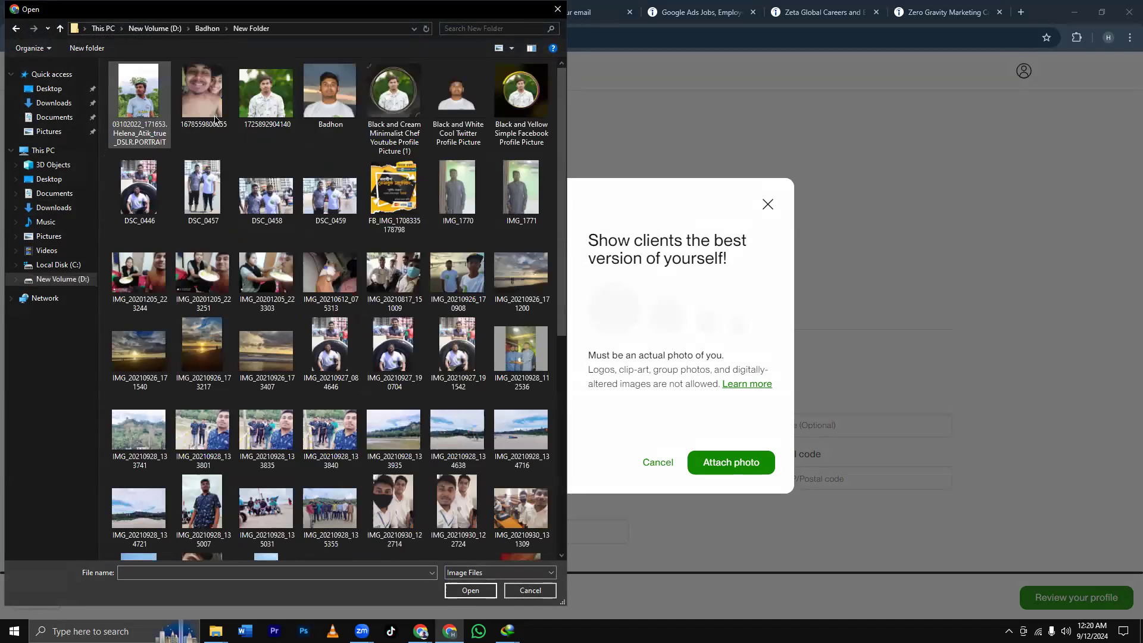
double_click(388, 112)
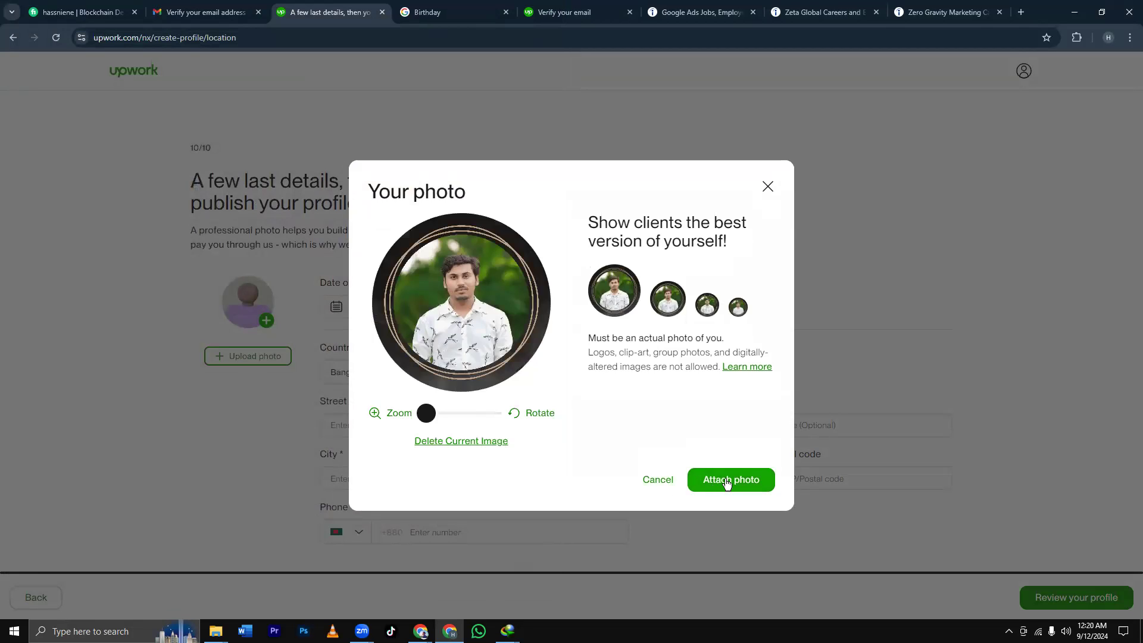
left_click(727, 481)
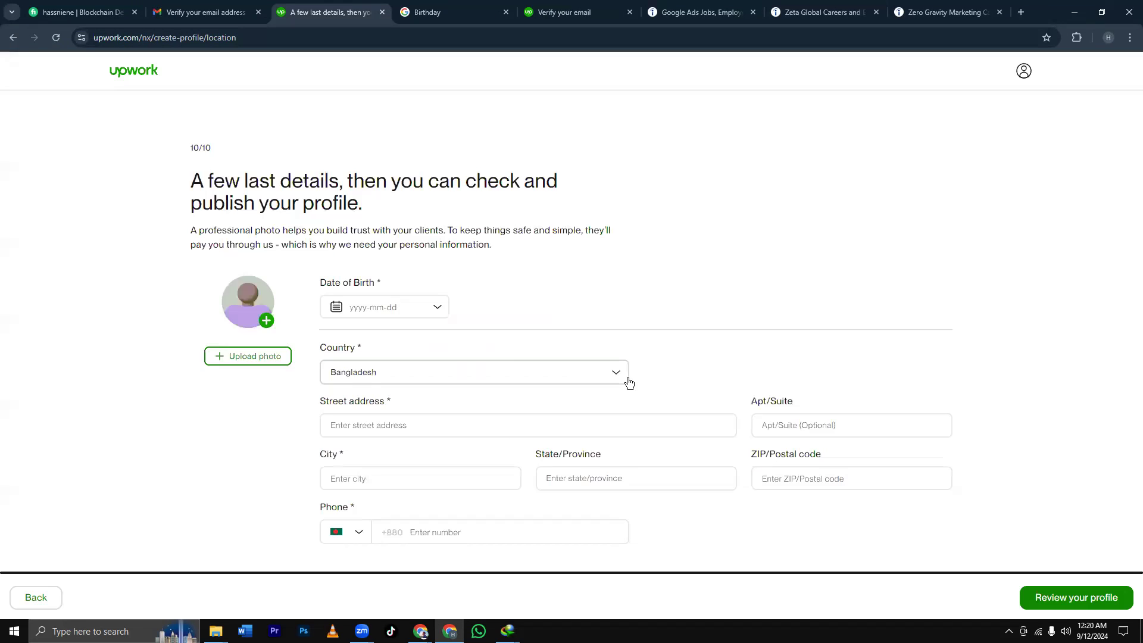
left_click(433, 308)
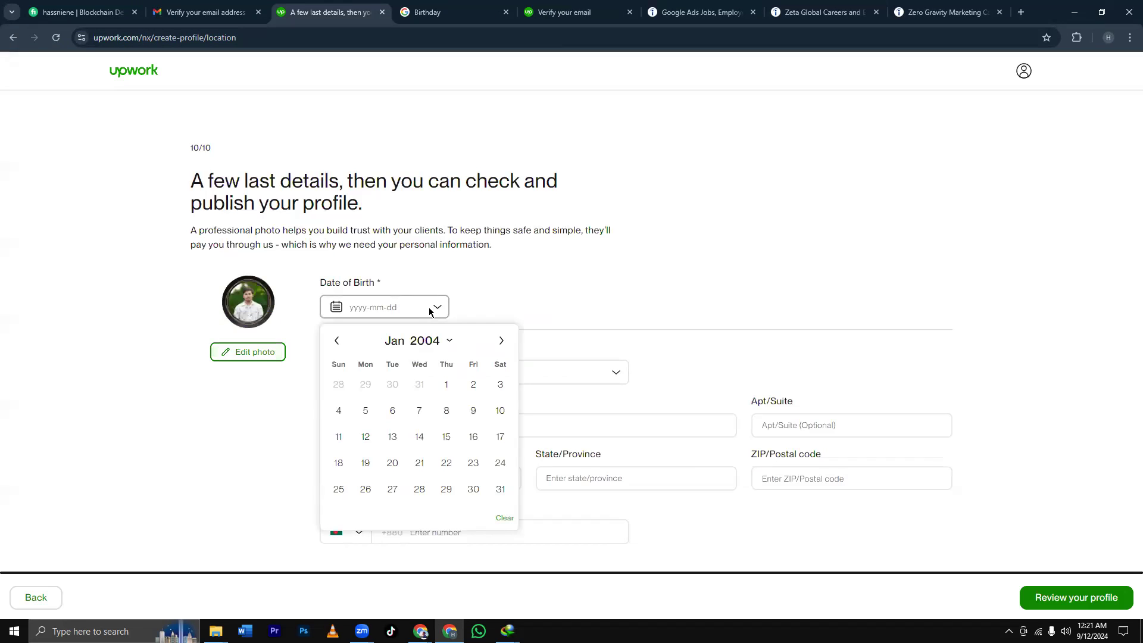
left_click(377, 308)
type("2003")
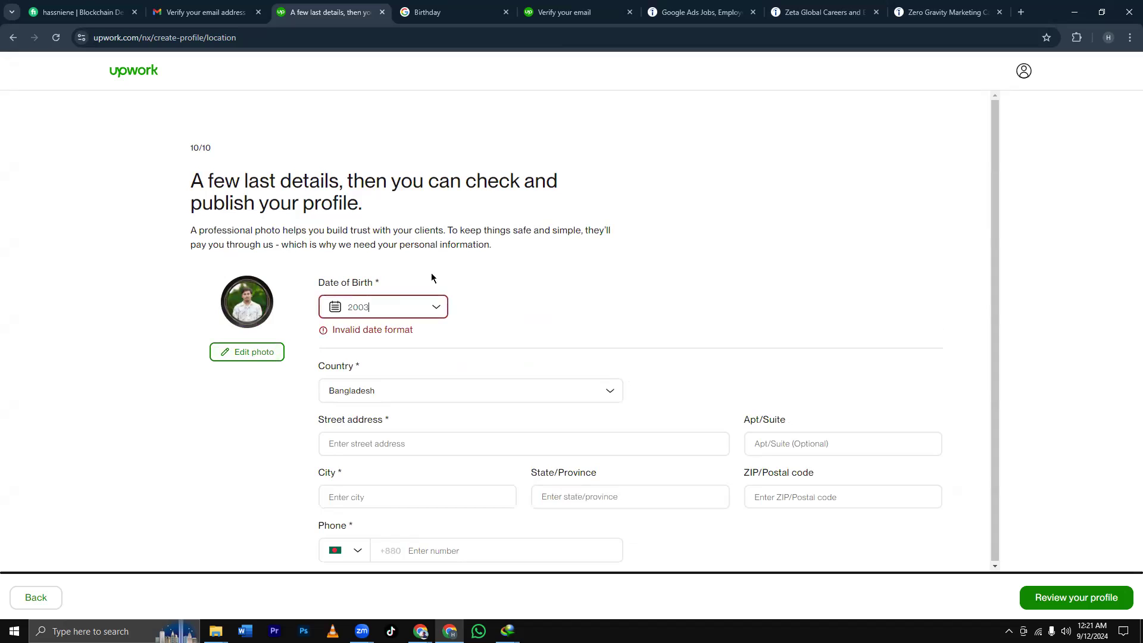
key("BackSpace")
key("BackSpace")
key("BackSpace")
key("BackSpace")
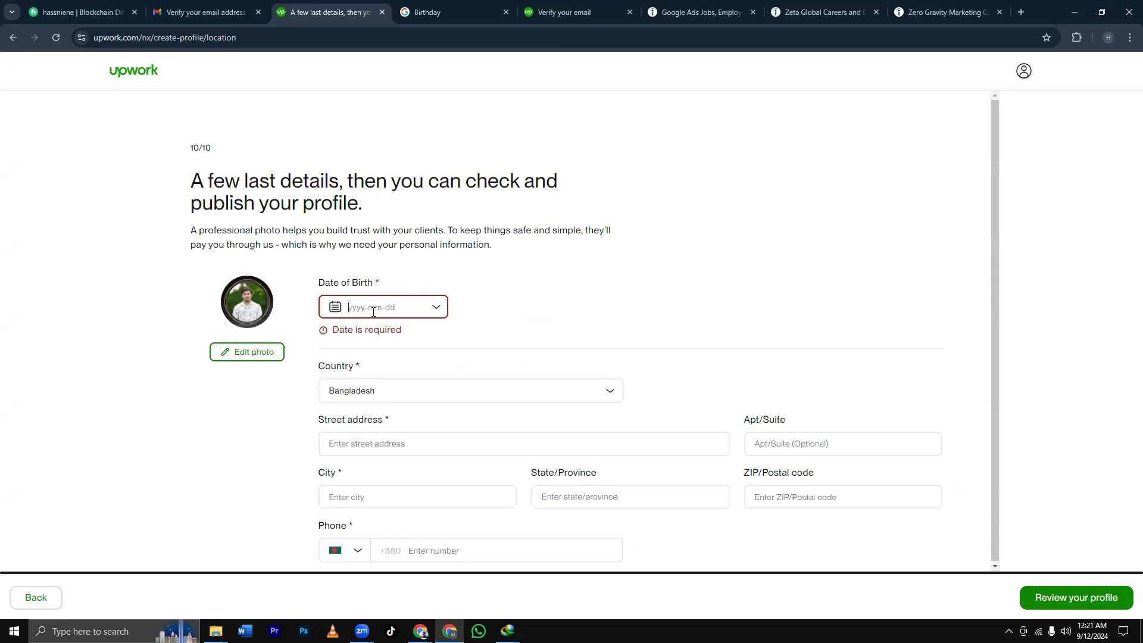
left_click(439, 309)
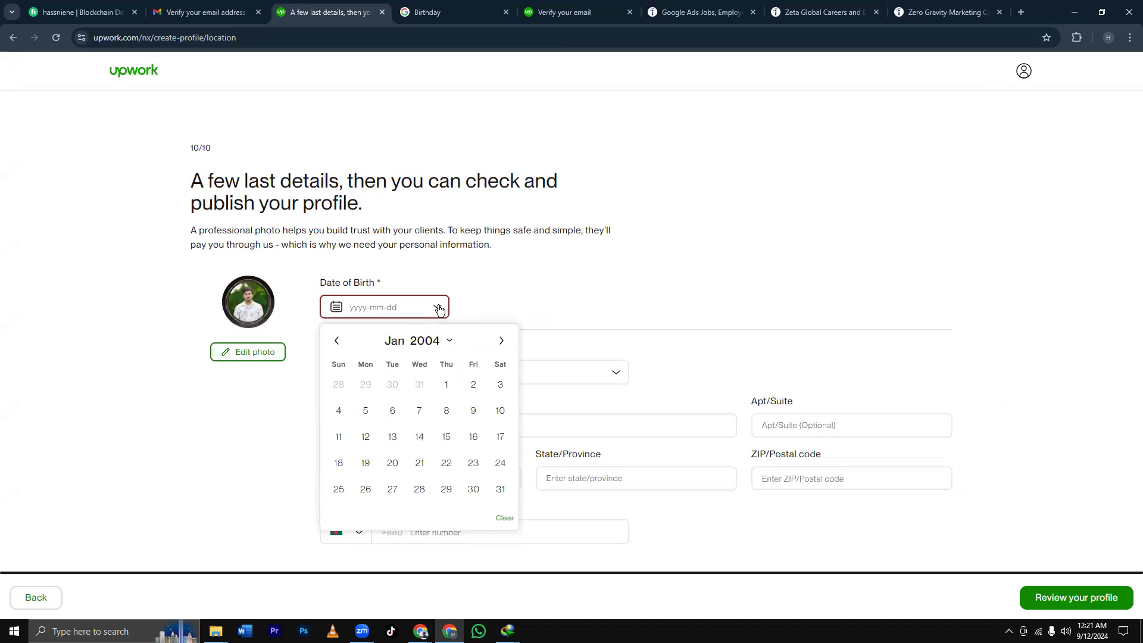
left_click(336, 341)
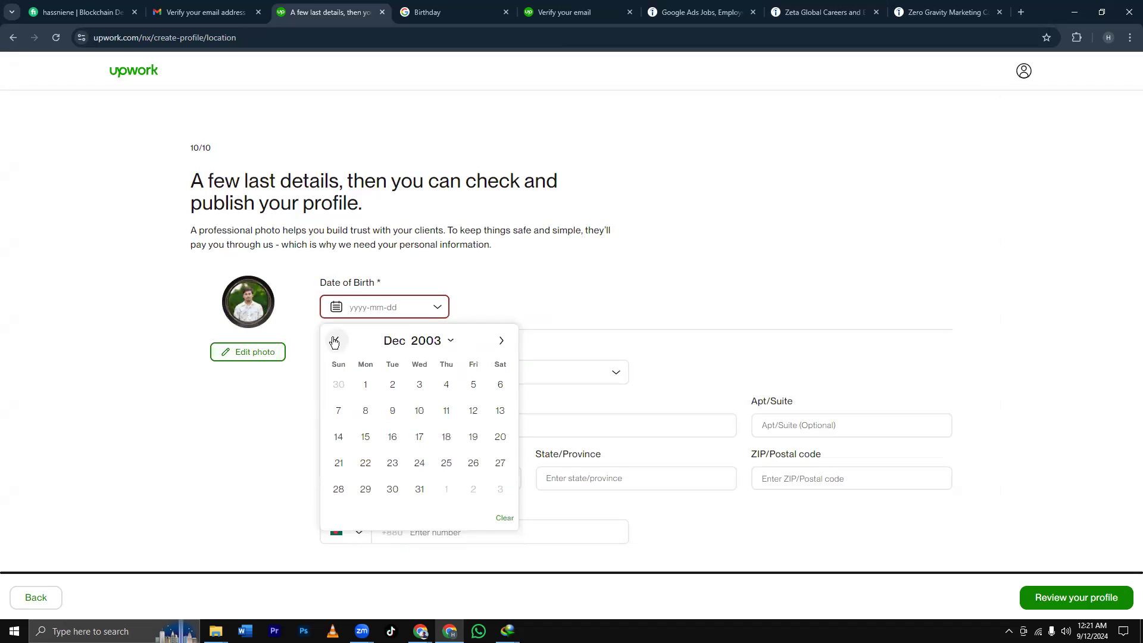
left_click(450, 343)
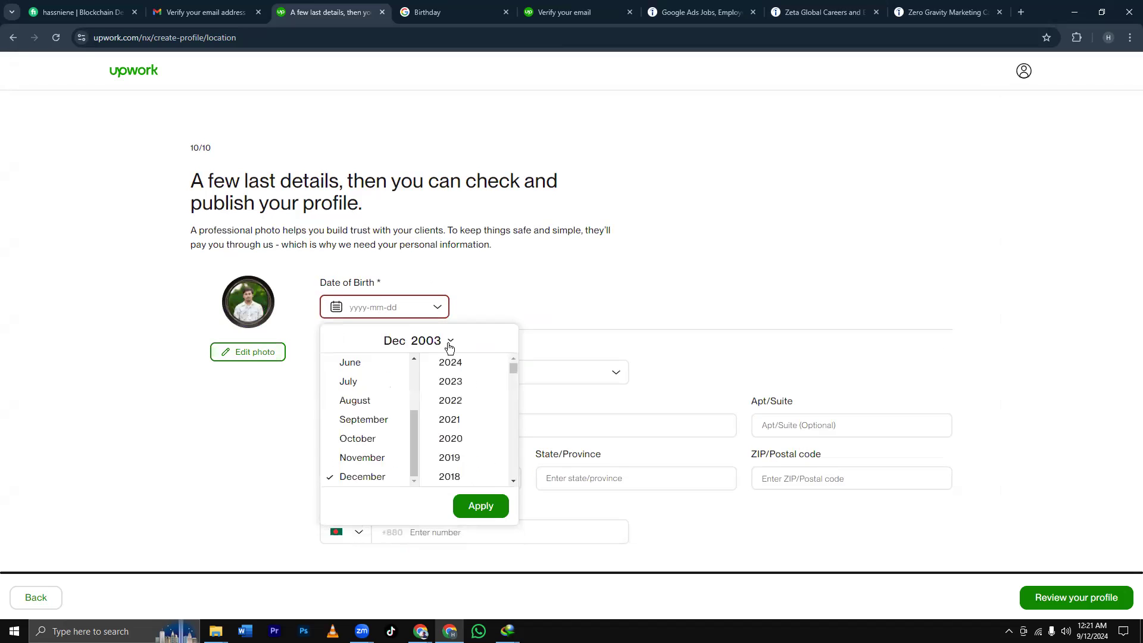
left_click(362, 445)
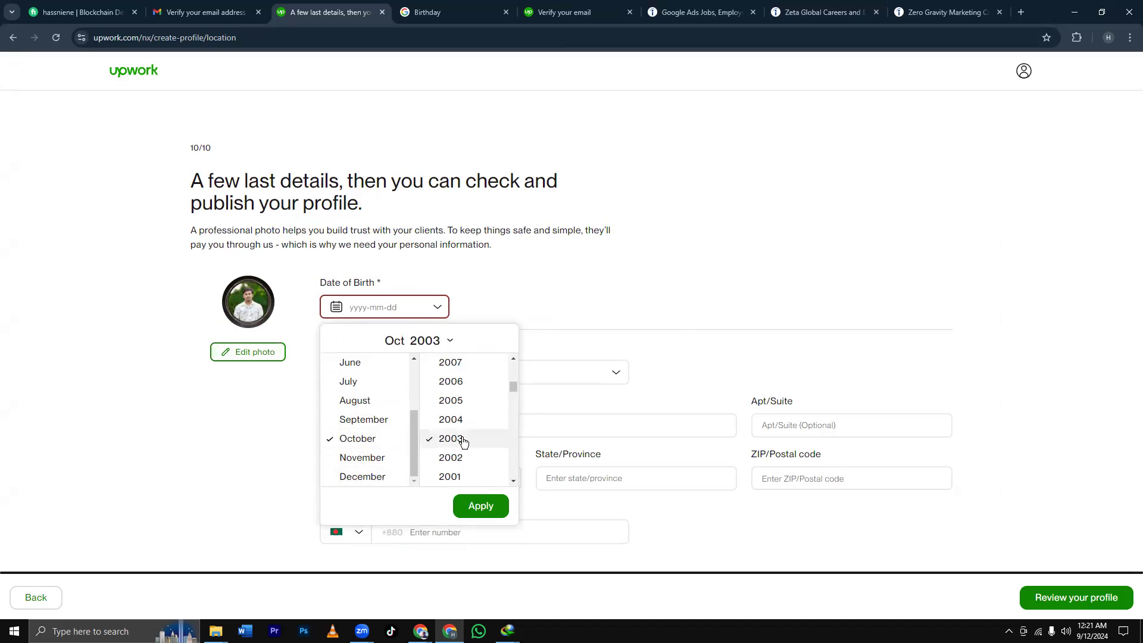
left_click(480, 505)
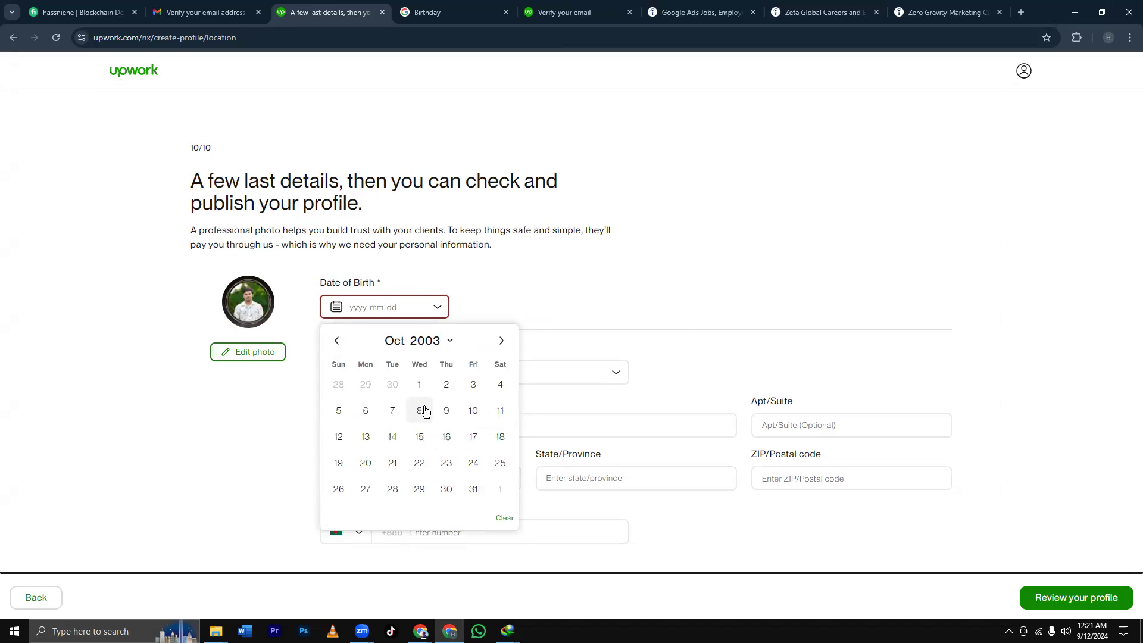
left_click(419, 384)
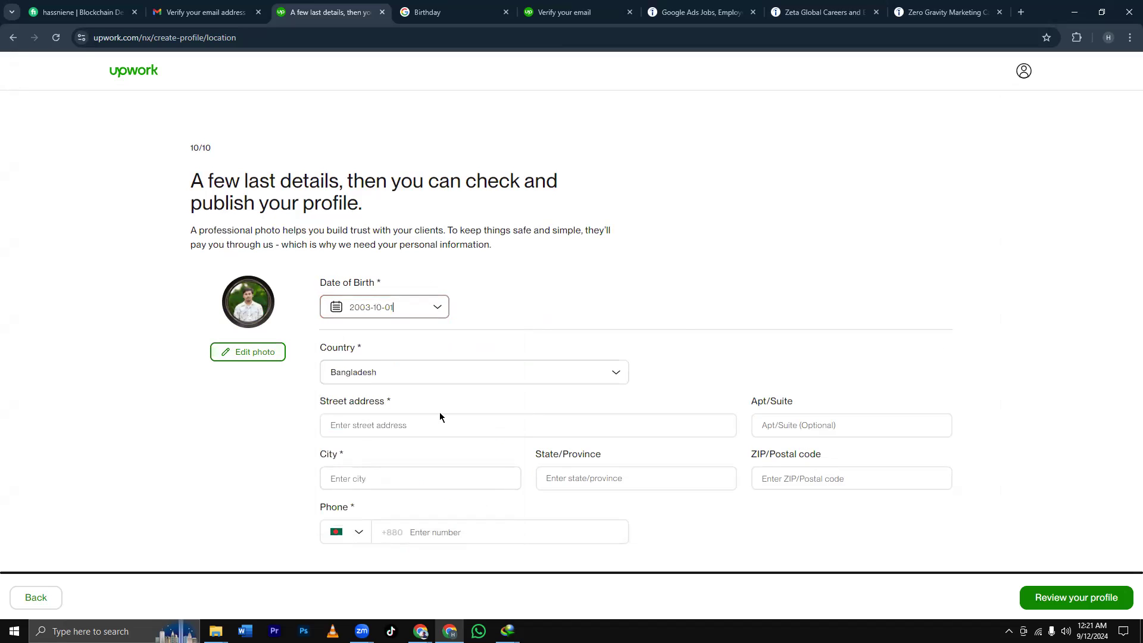
left_click(382, 424)
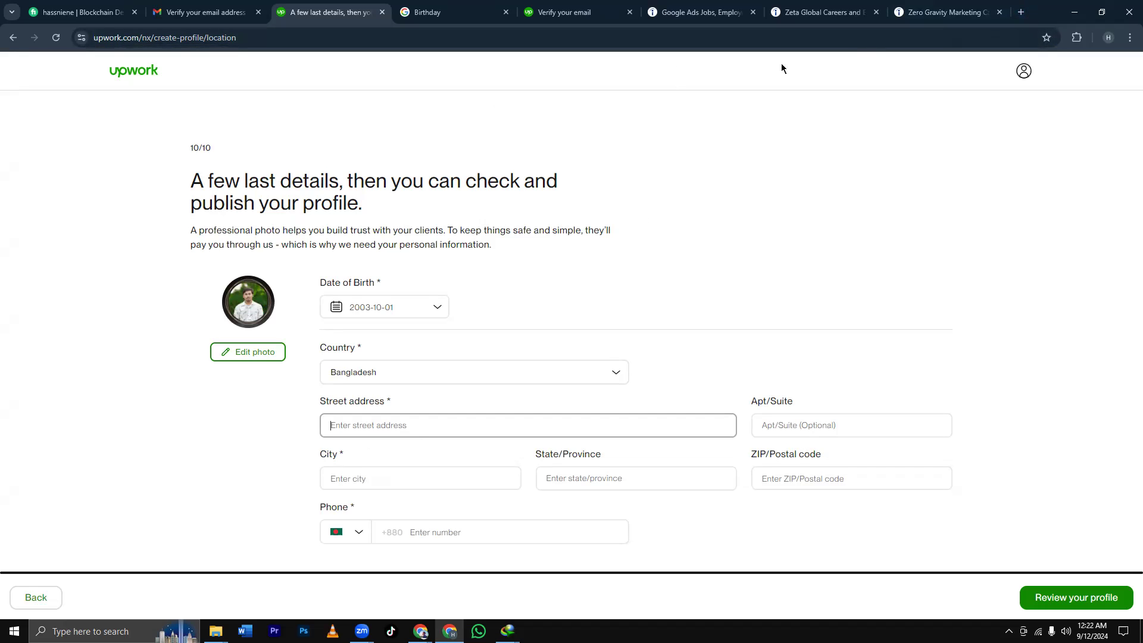
left_click(1022, 12)
Search Google for 'upozila purbo para', then return to the Upwork profile details tab.
left_click(416, 37)
type("upoz")
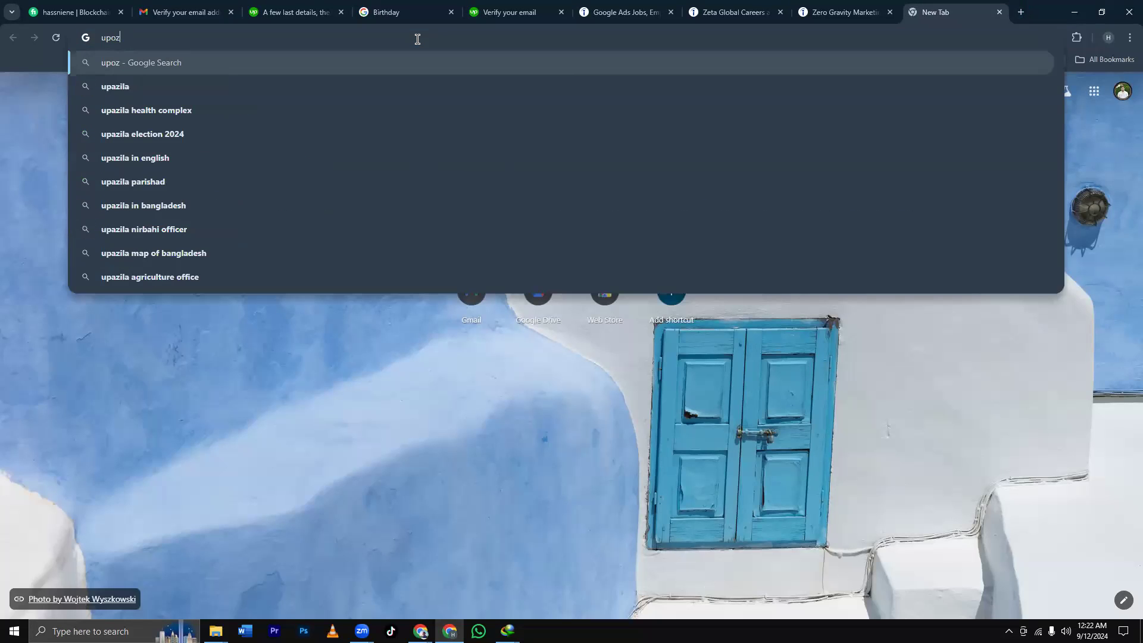
type("ila purbo")
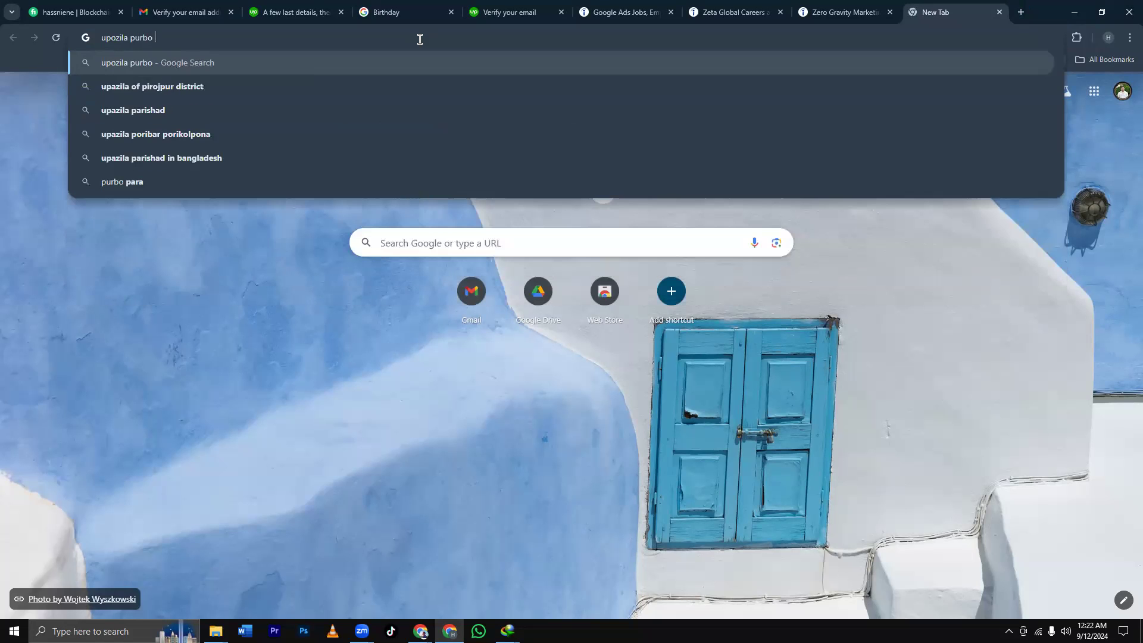
type(" para")
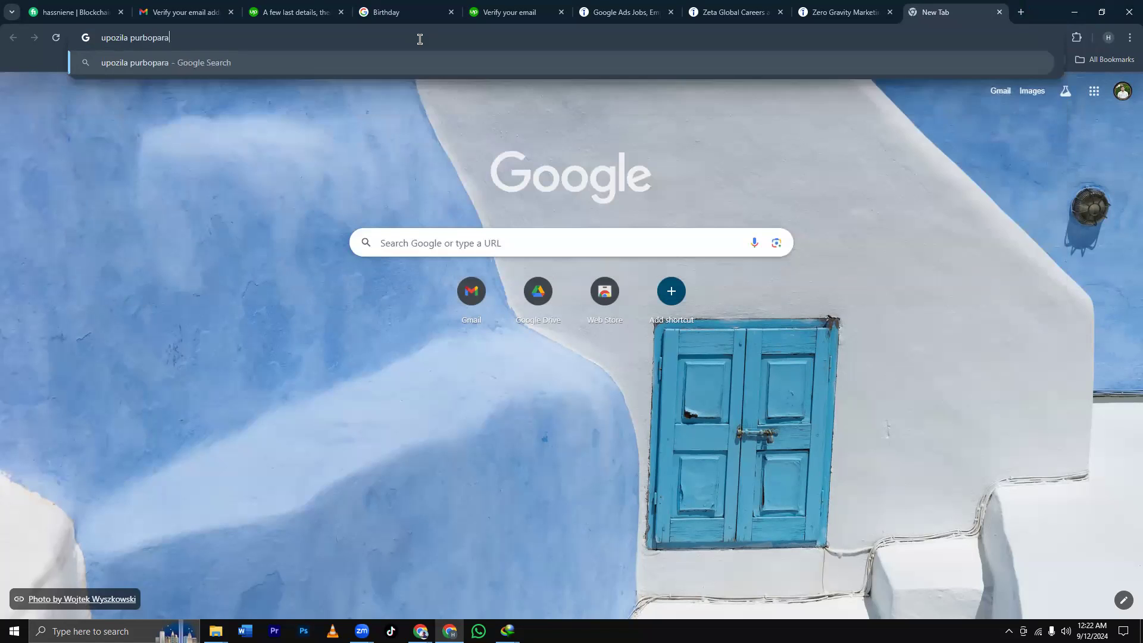
key("Return")
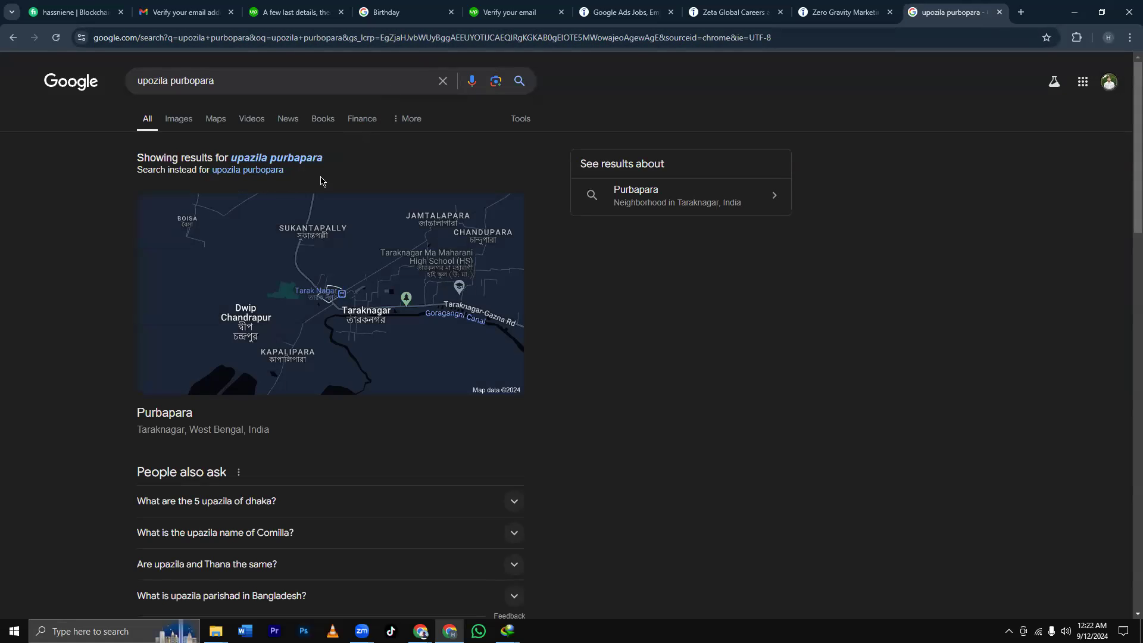
left_click(841, 13)
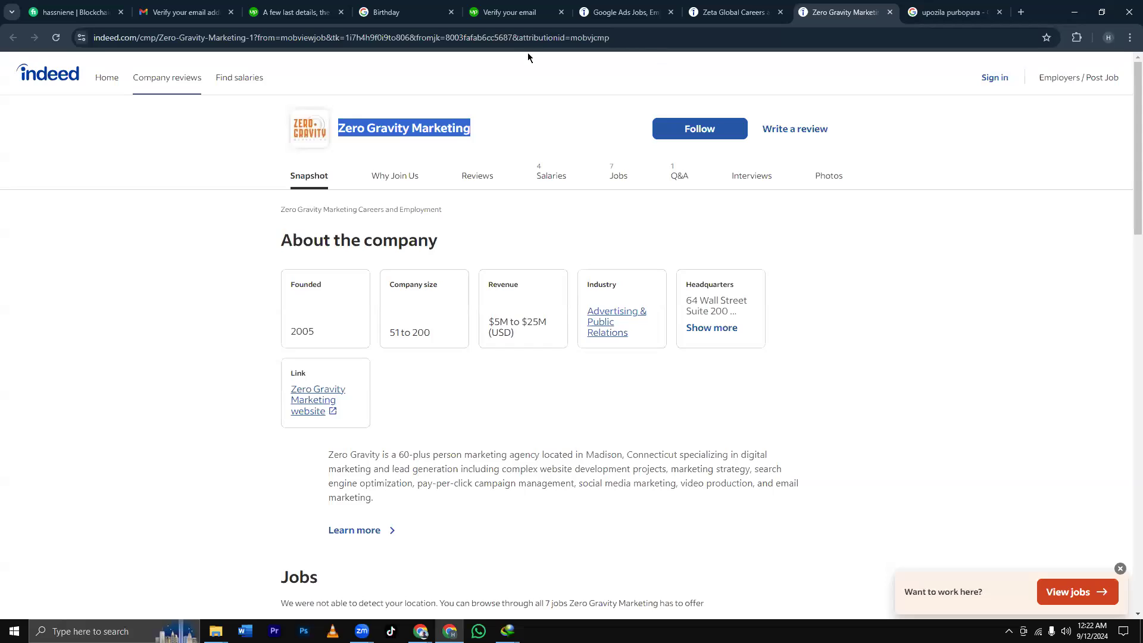
left_click(302, 18)
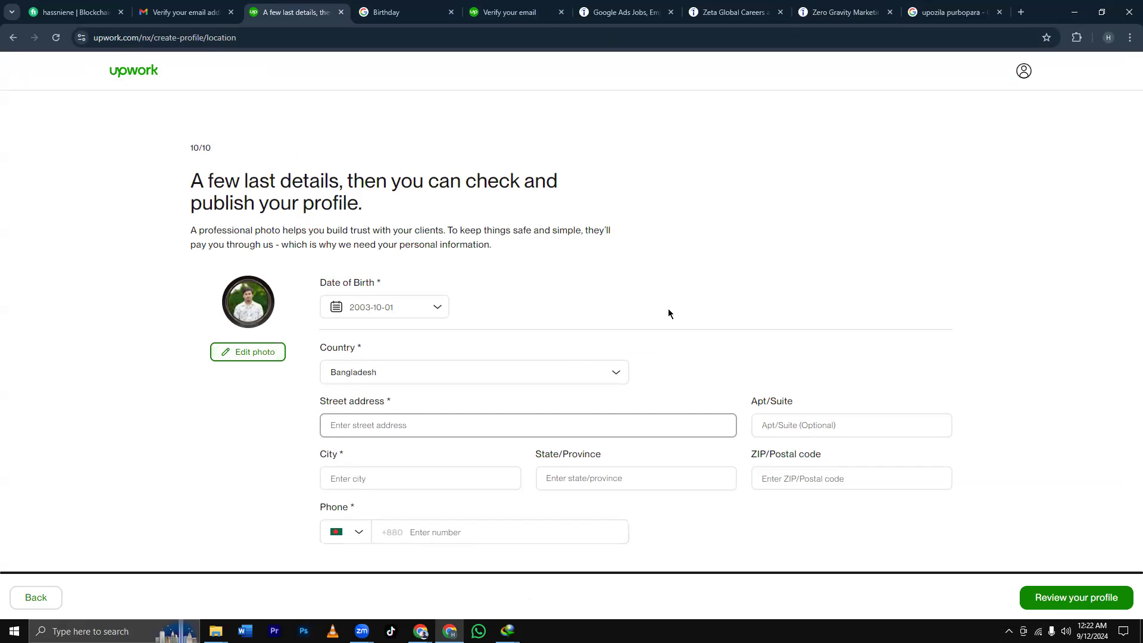
Add 'Upozila' to the street address, checking the Google results for reference.
left_click(951, 12)
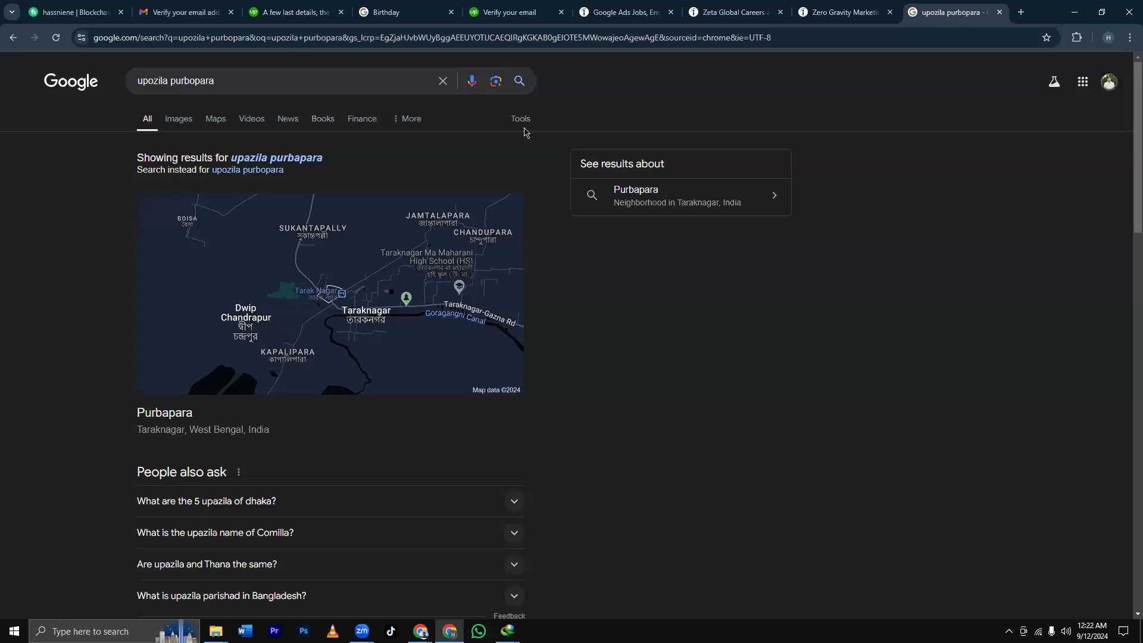
left_click(295, 12)
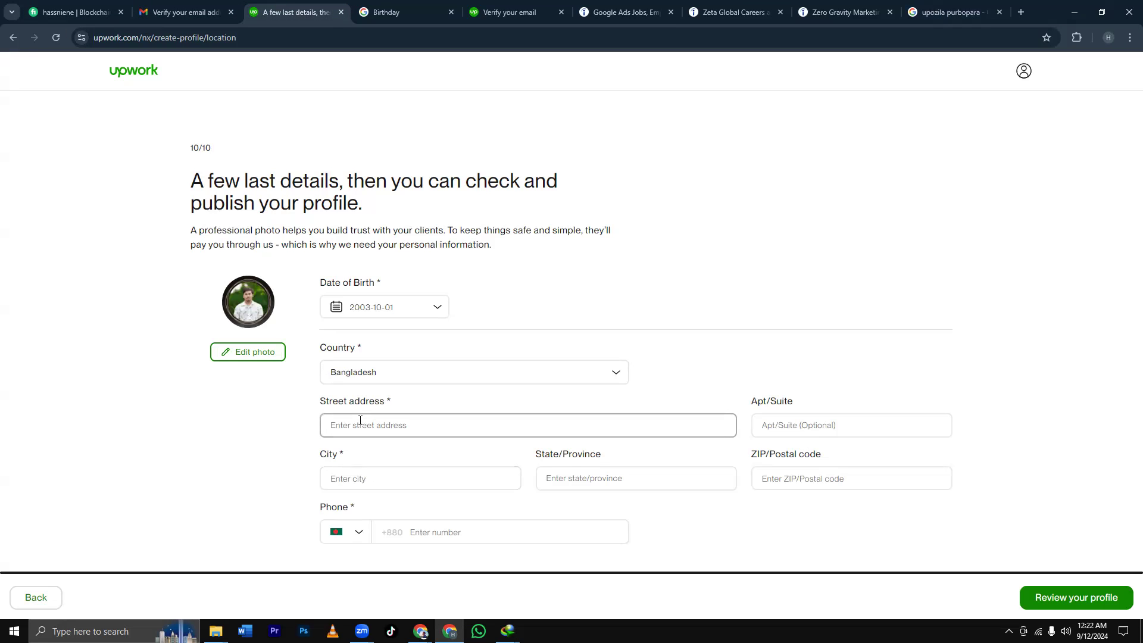
type("Upozila")
left_click(953, 12)
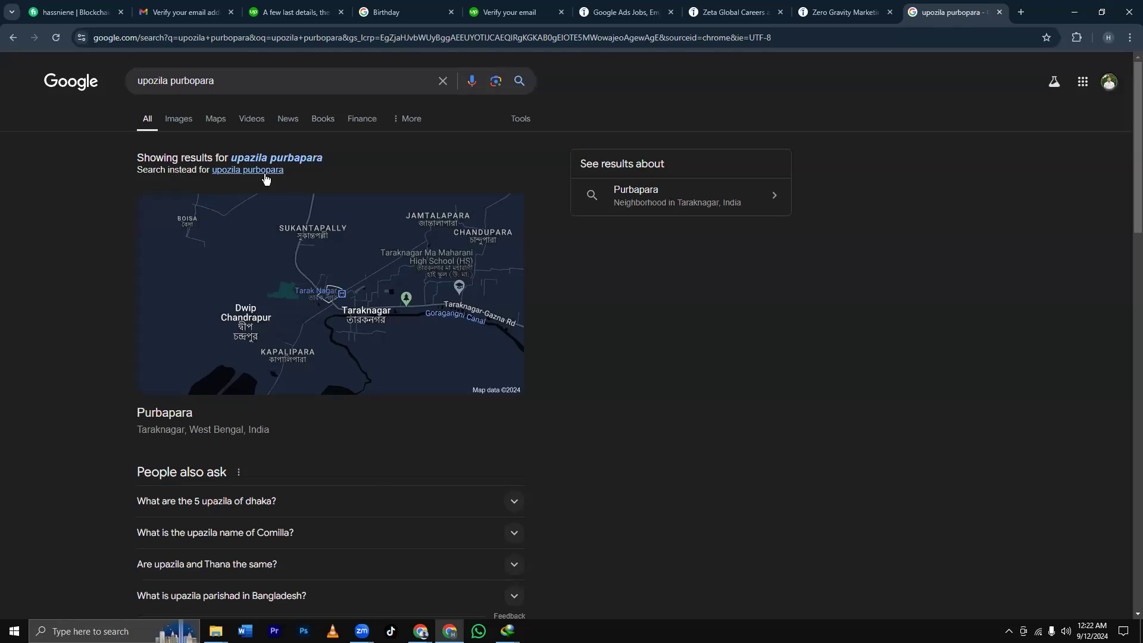
left_click(276, 7)
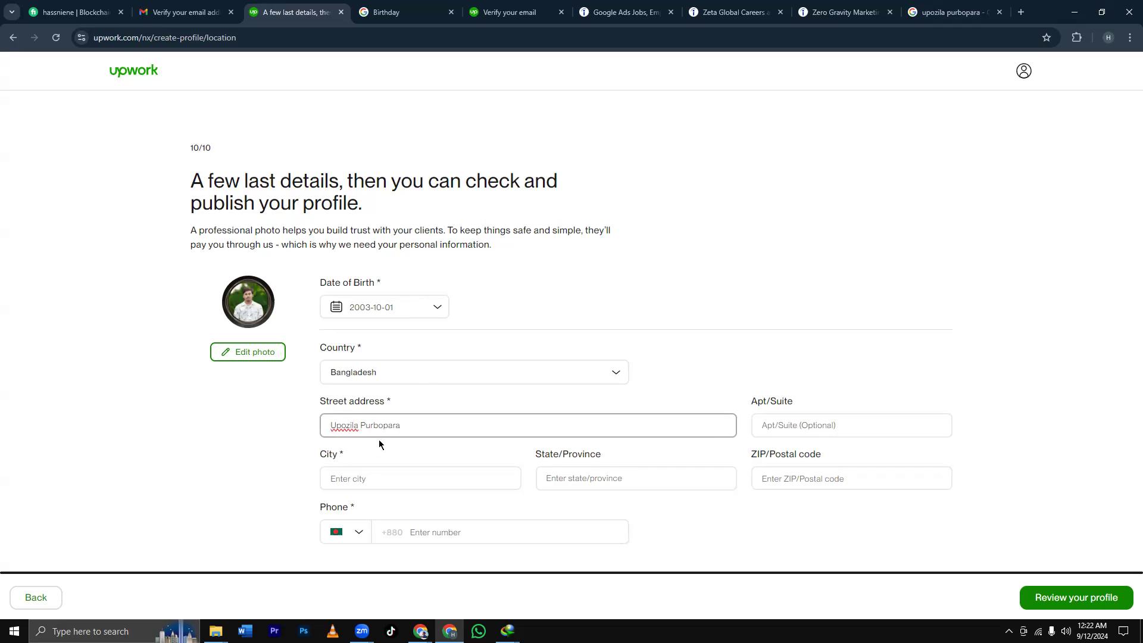
left_click(433, 480)
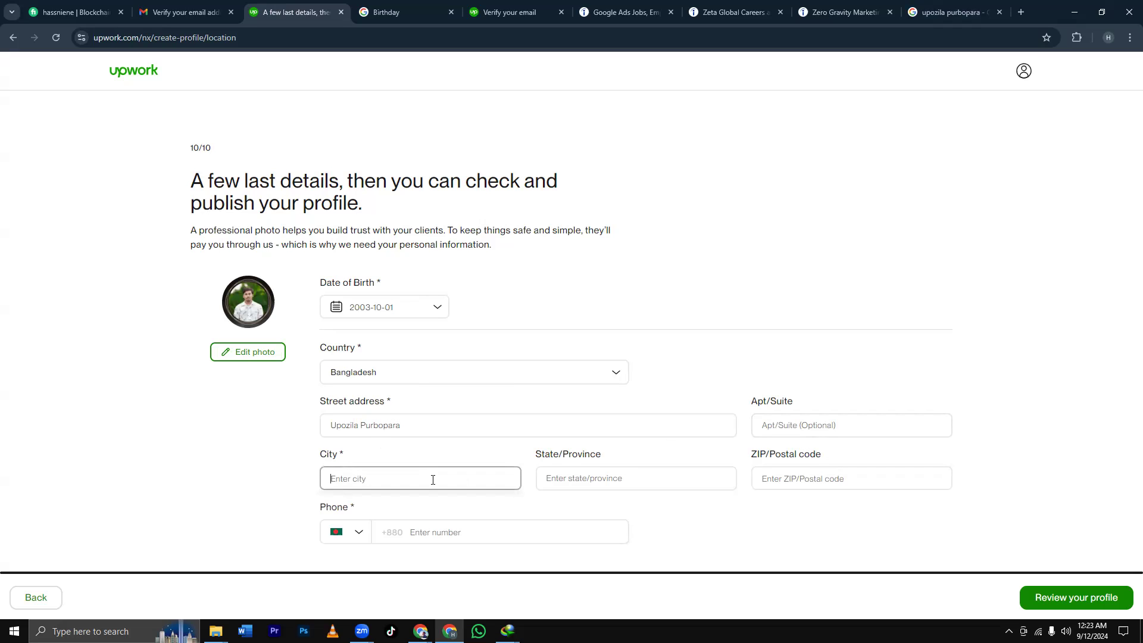
left_click(430, 432)
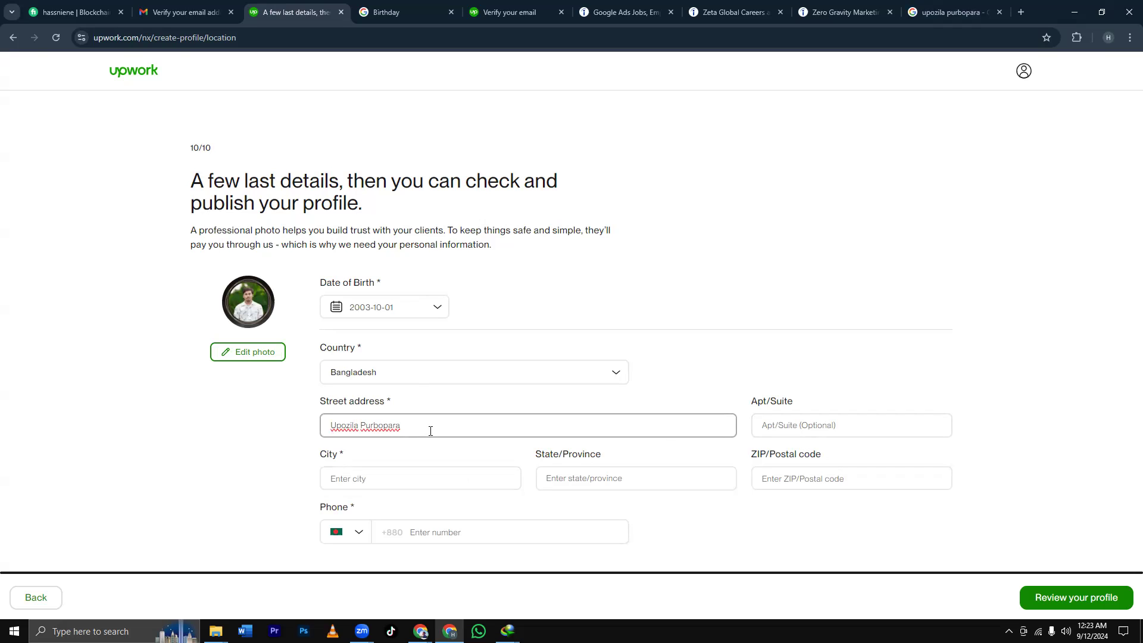
left_click(394, 485)
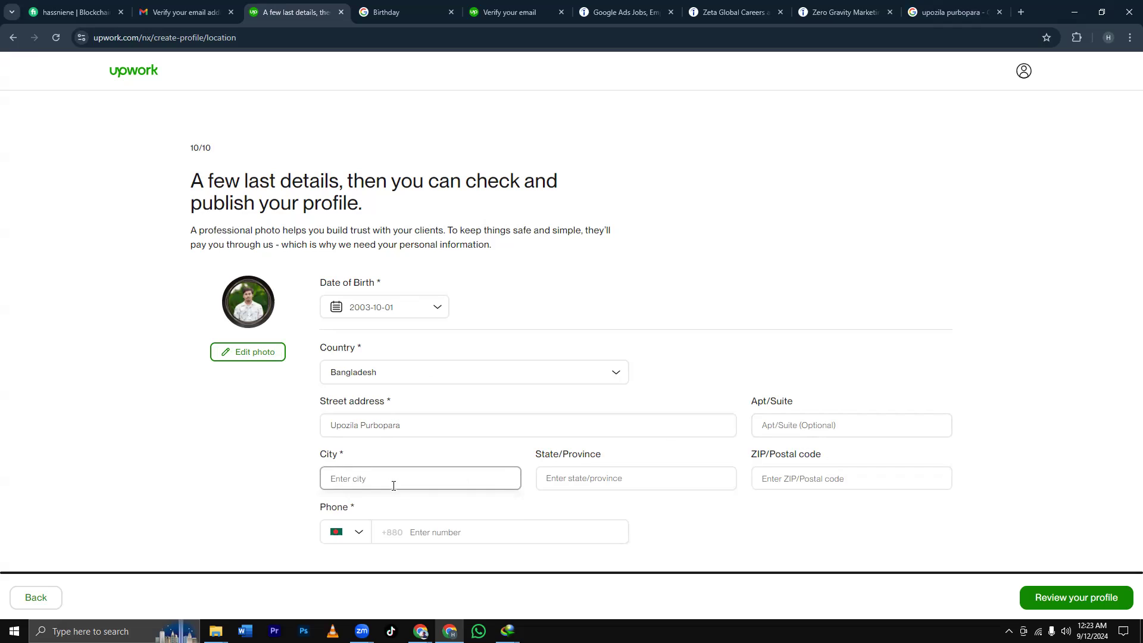
Choose Jessore as the city, set State/Province to Khulna, then return to Google.
type("Jess")
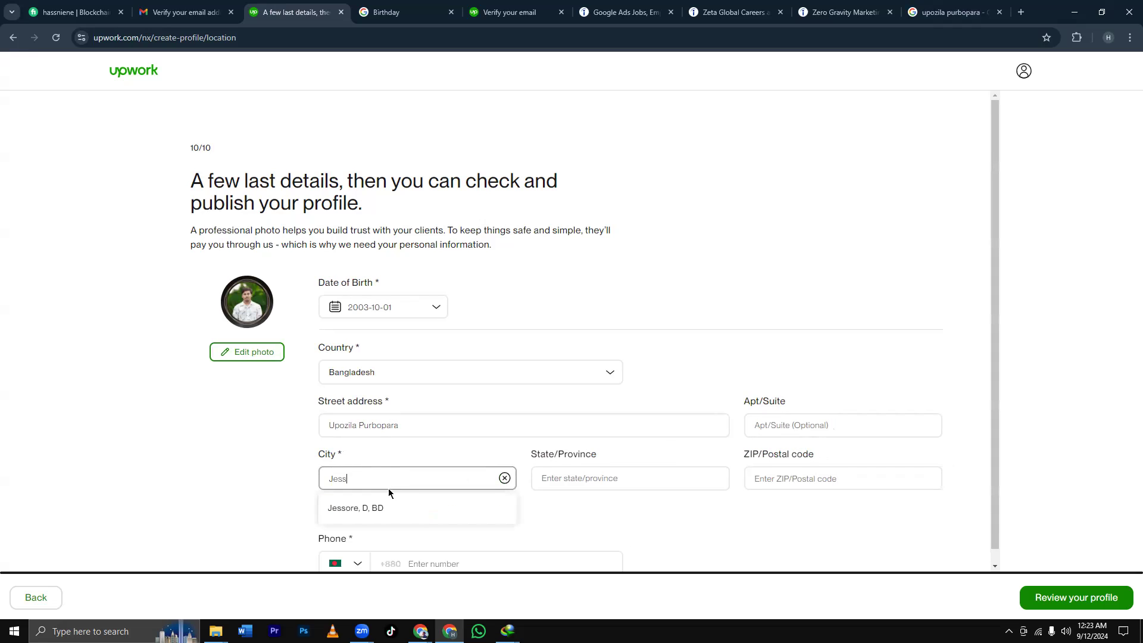
type("ore")
left_click(385, 520)
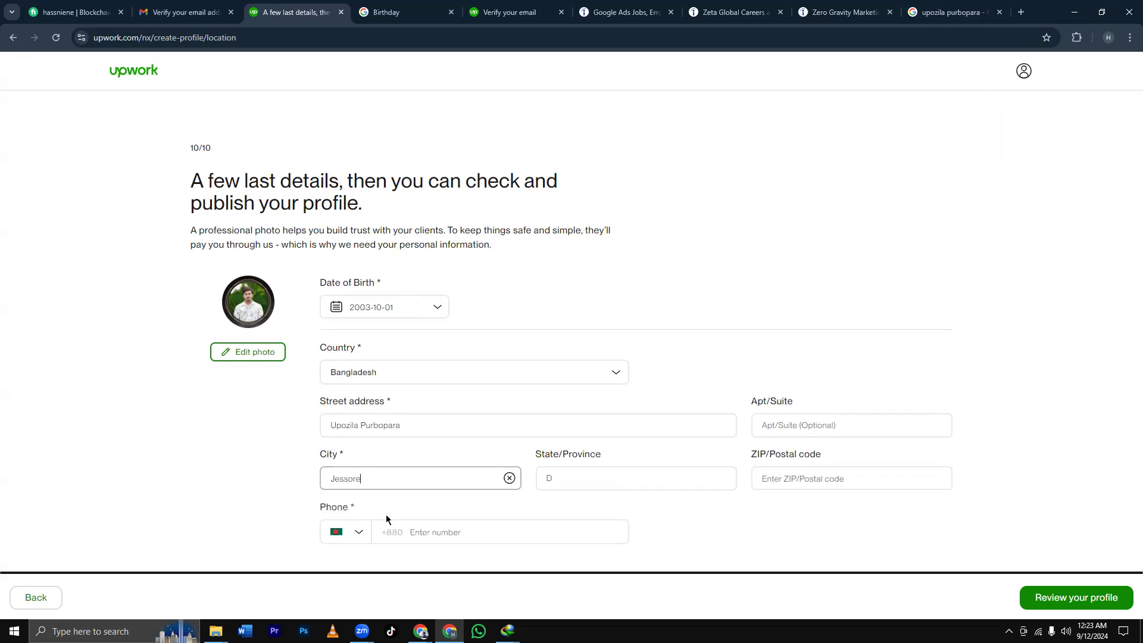
left_click(581, 469)
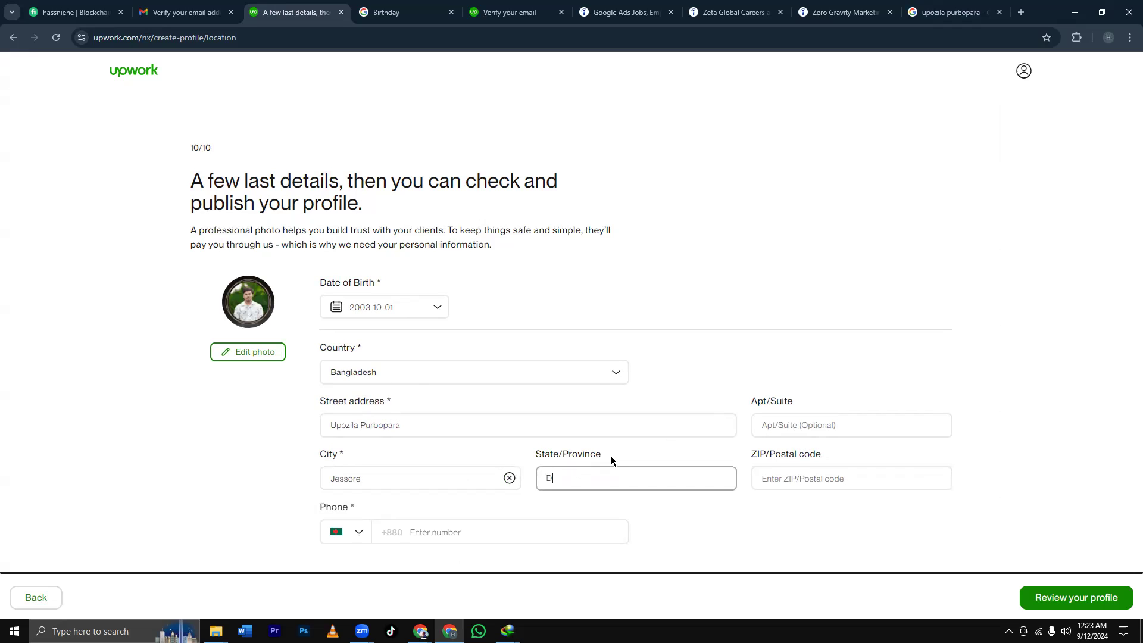
key("BackSpace")
type("K")
key("BackSpace")
type("Khulna")
left_click(786, 478)
left_click(951, 12)
left_click_drag(207, 80, 95, 79)
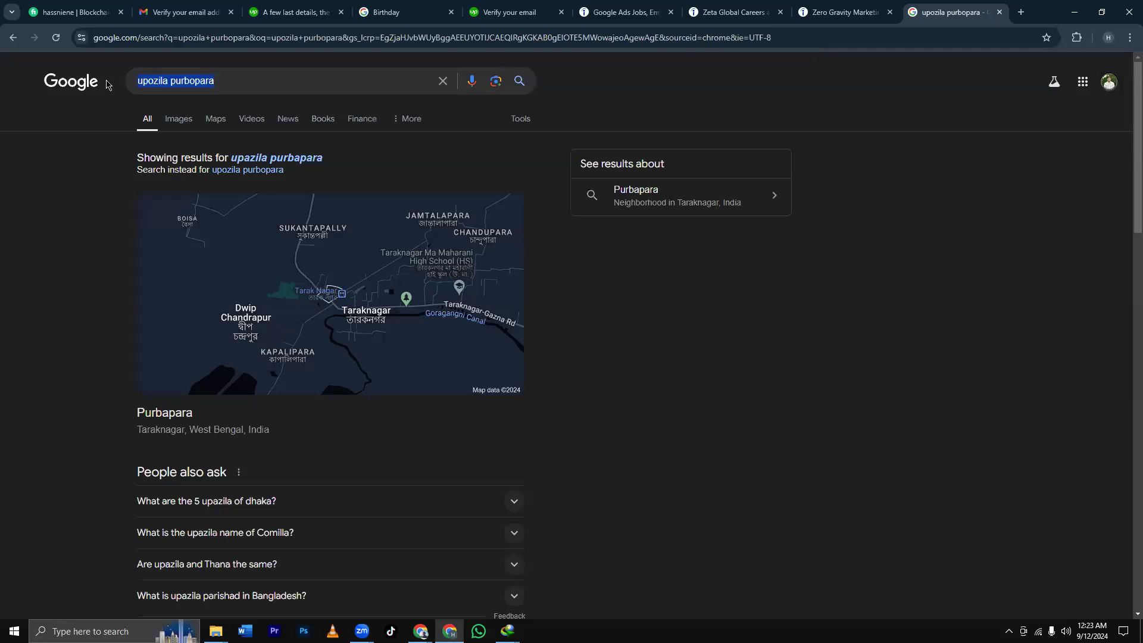
Search Google for 'zip code jessore' to find postal code 7400.
key("BackSpace")
type("zip")
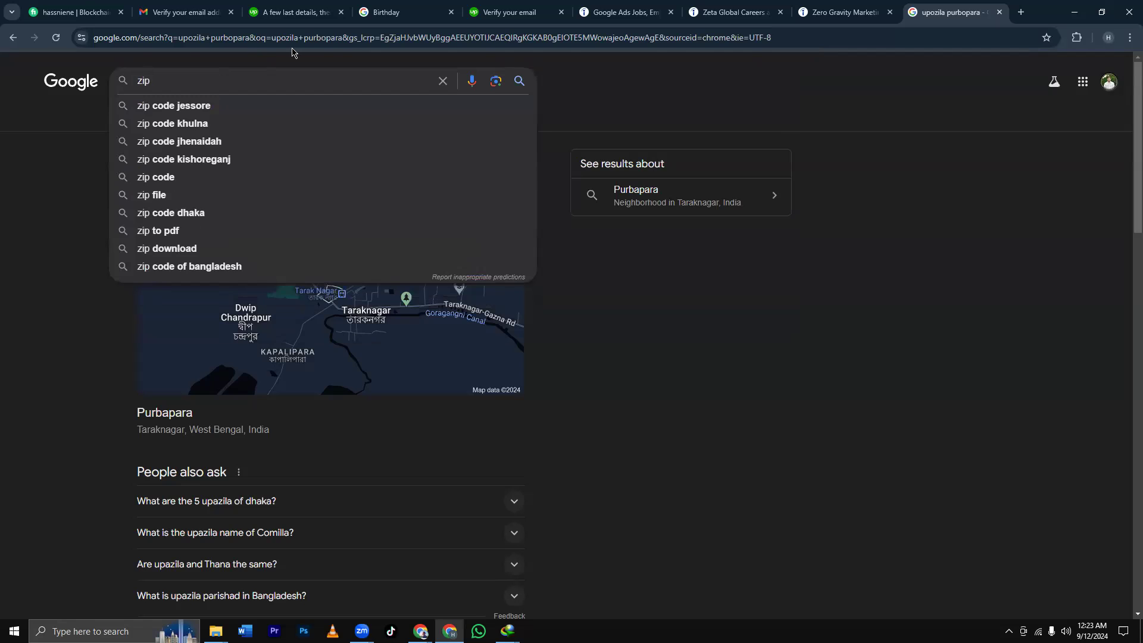
left_click(212, 107)
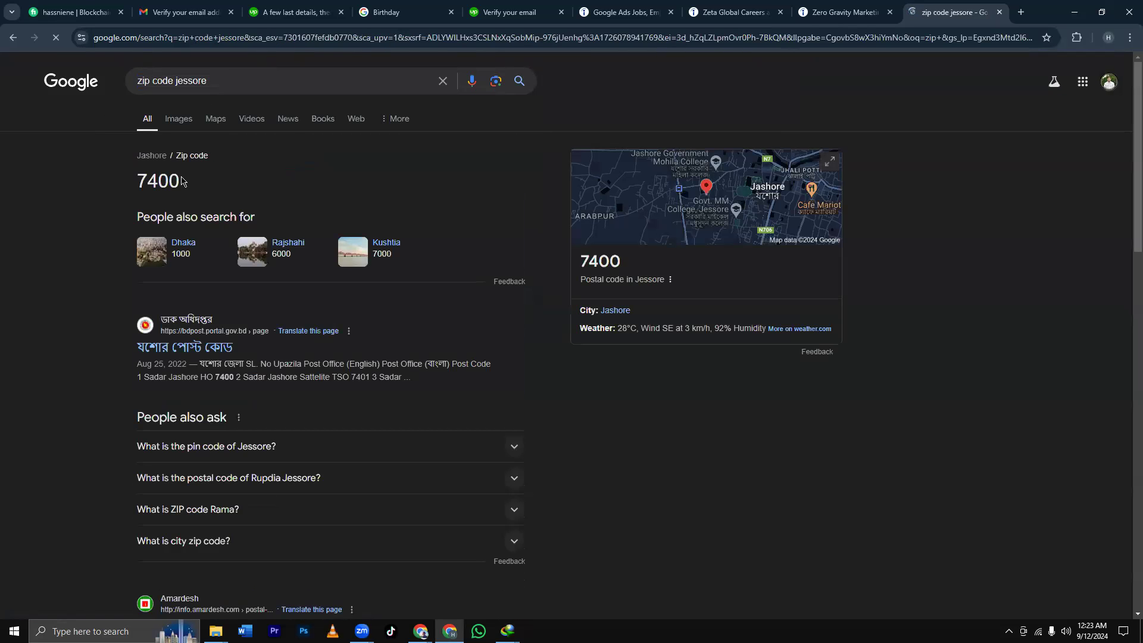
left_click(290, 12)
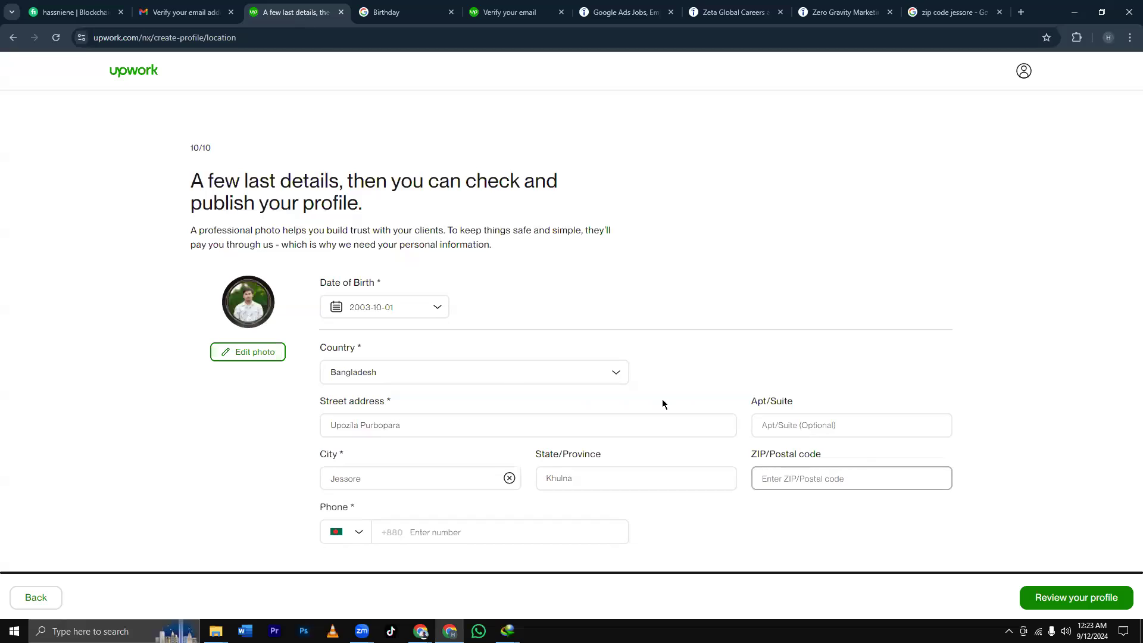
Enter ZIP/Postal code 7410 and type the phone number into the Phone field.
type("7400")
left_click(461, 533)
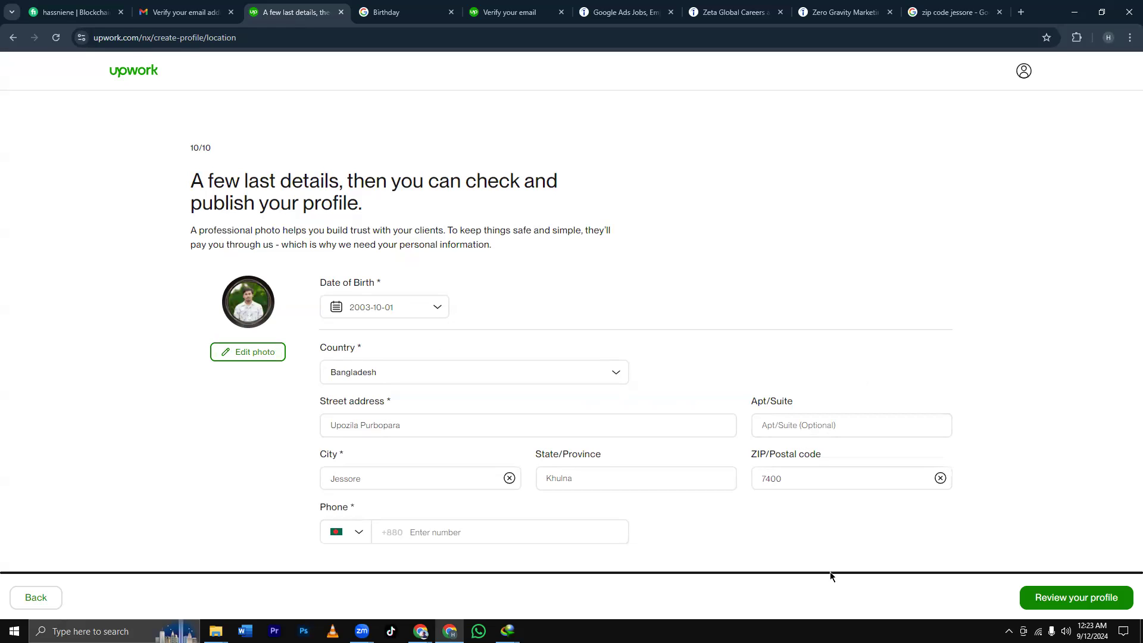
left_click(785, 476)
type("7410")
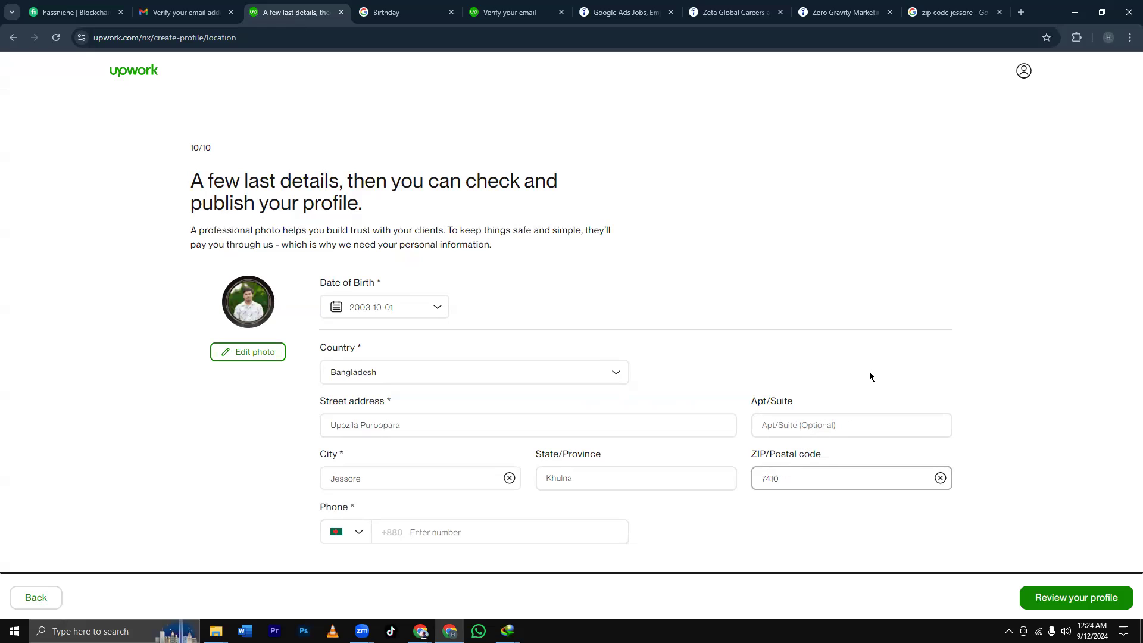
left_click(457, 534)
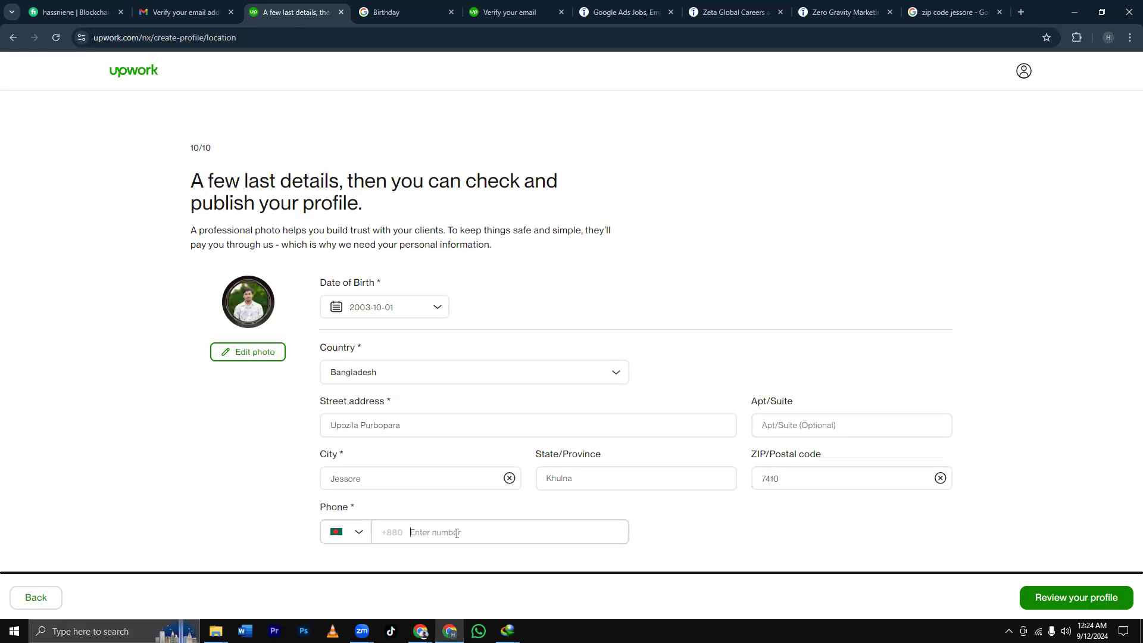
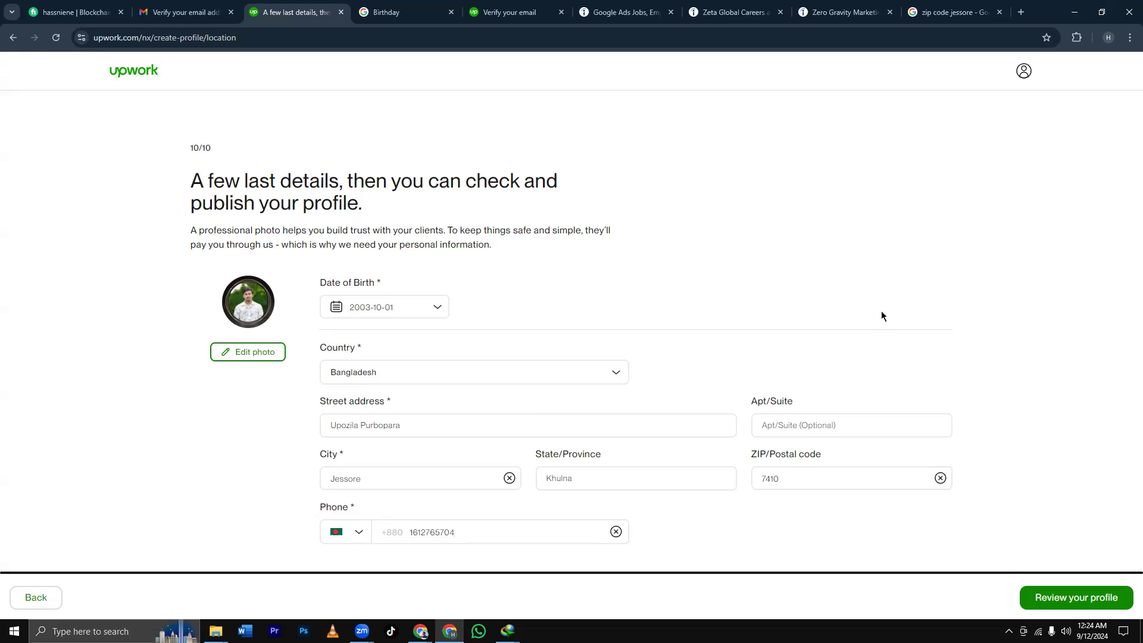
Review the Preview Profile page from top to bottom, then choose Submit profile.
left_click(1090, 599)
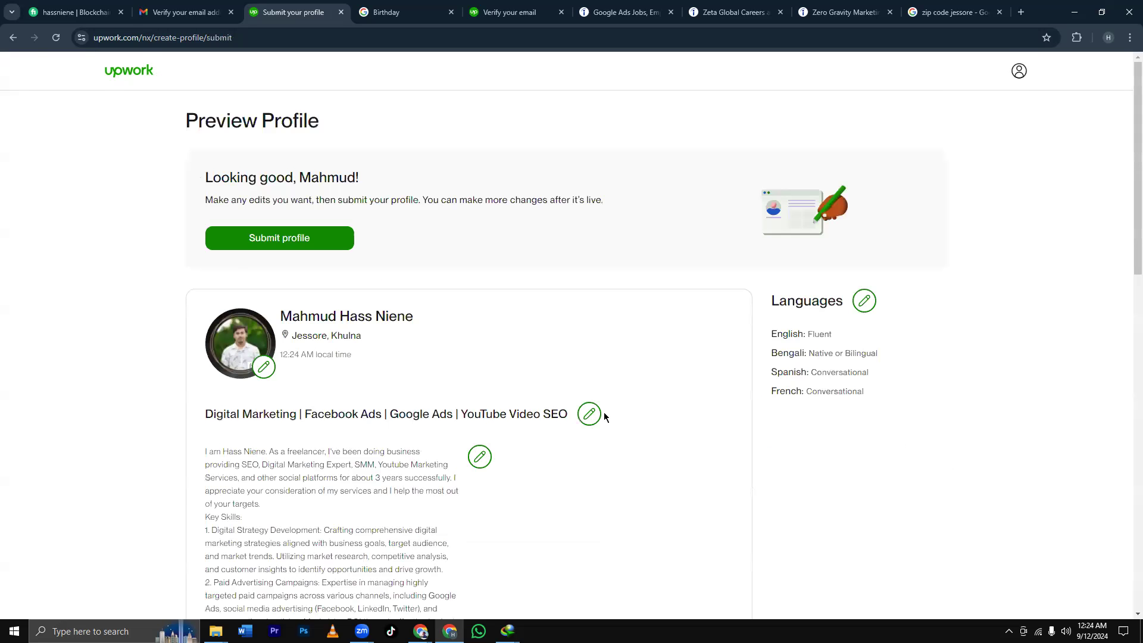
scroll(623, 362, "down", 4)
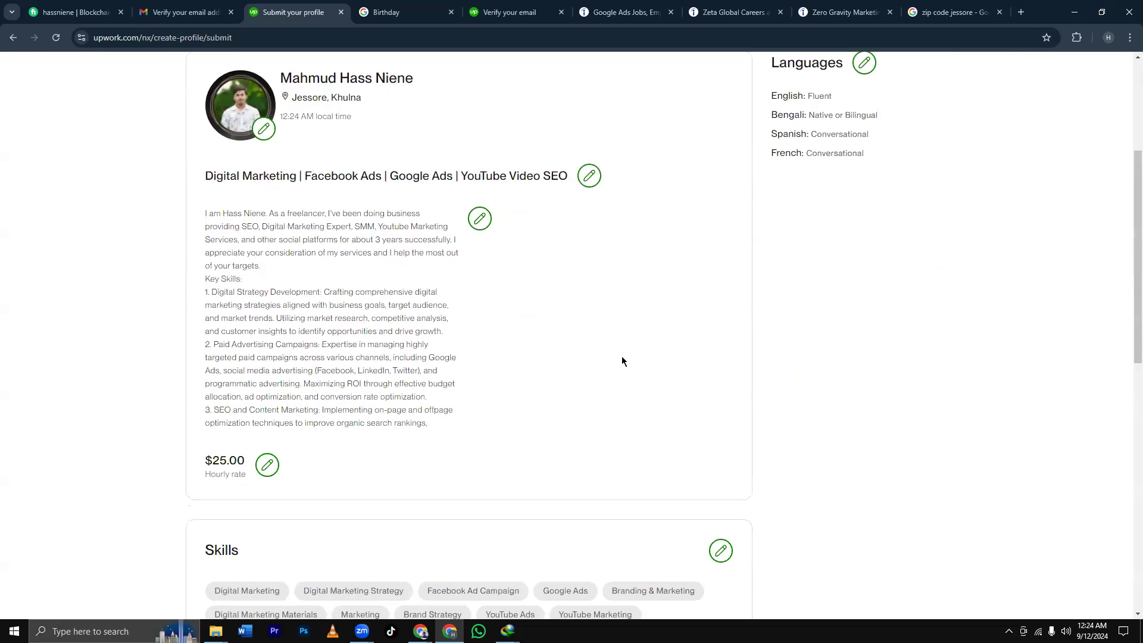
scroll(622, 361, "down", 7)
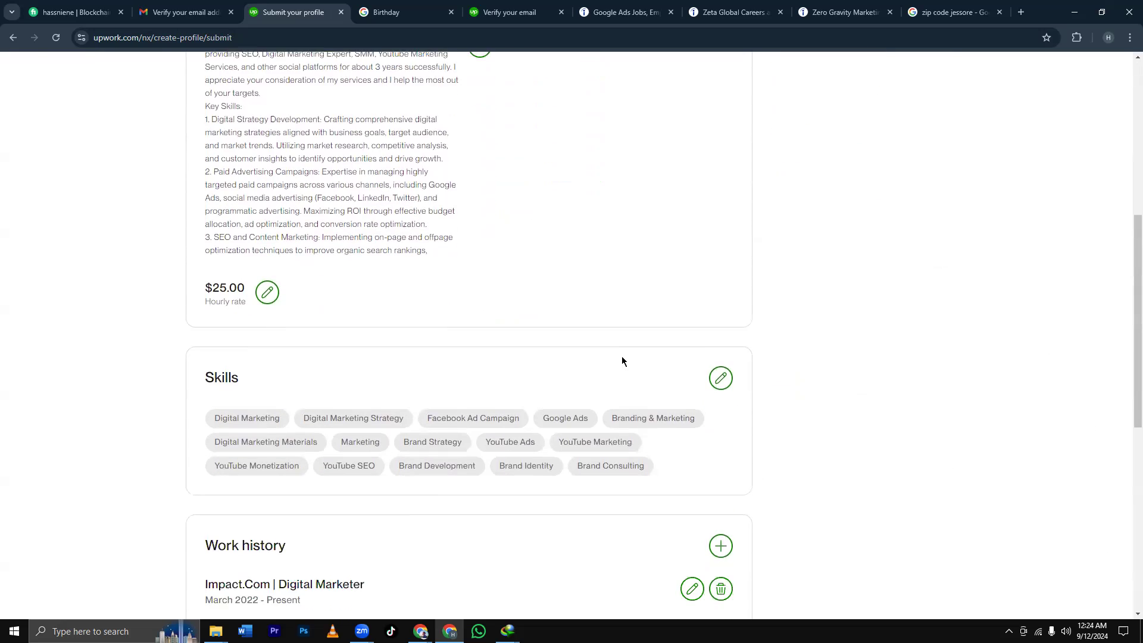
scroll(623, 361, "down", 4)
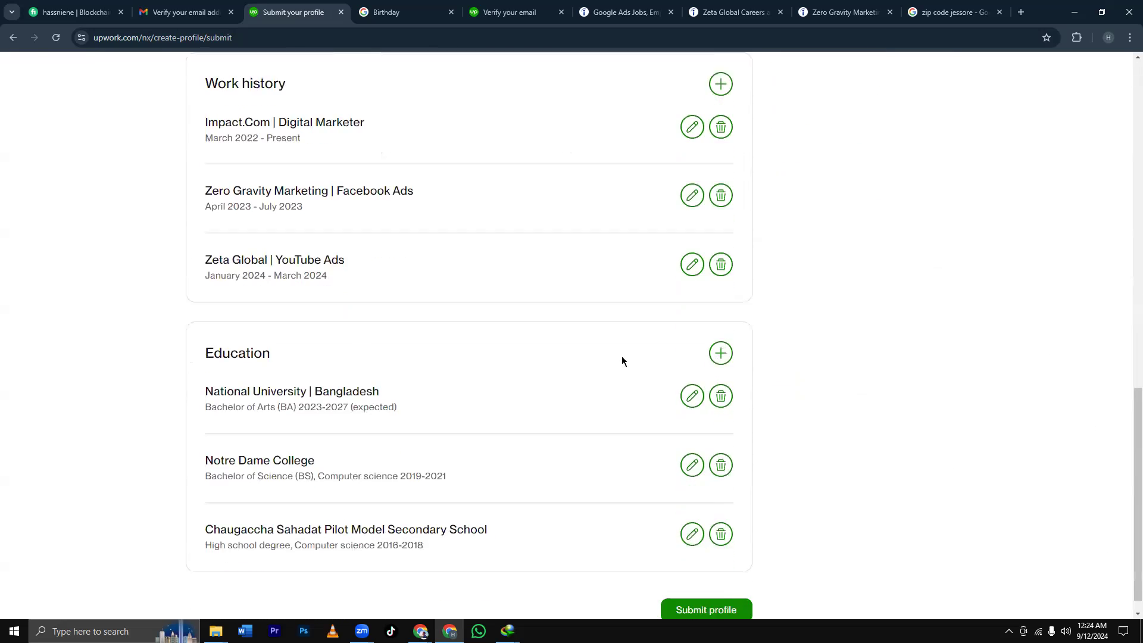
scroll(622, 361, "up", 15)
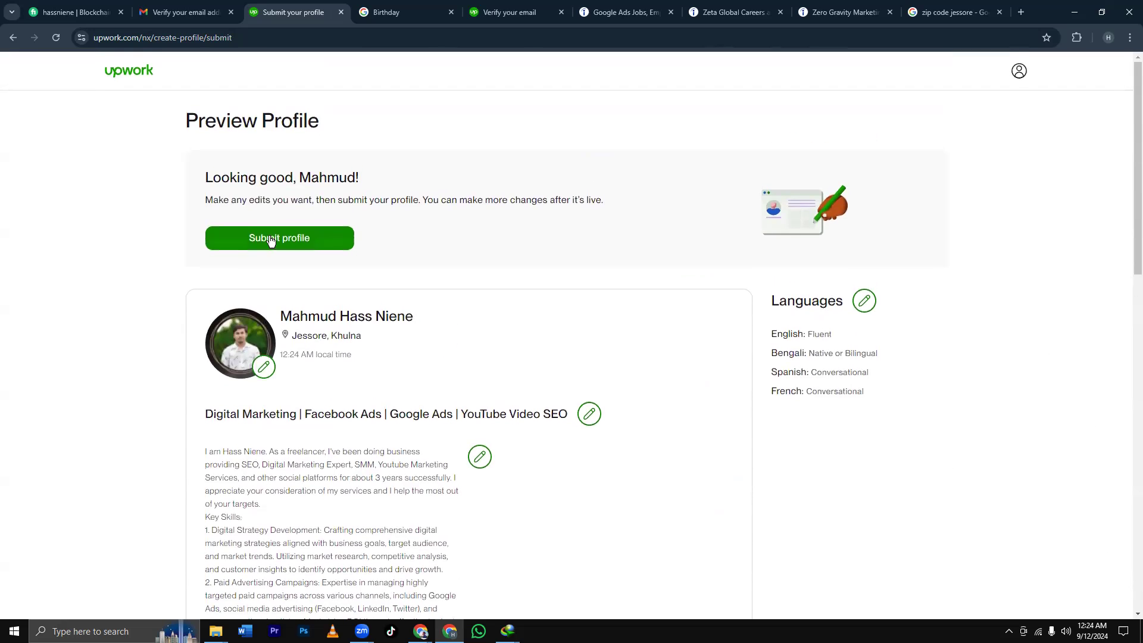
scroll(507, 288, "down", 1)
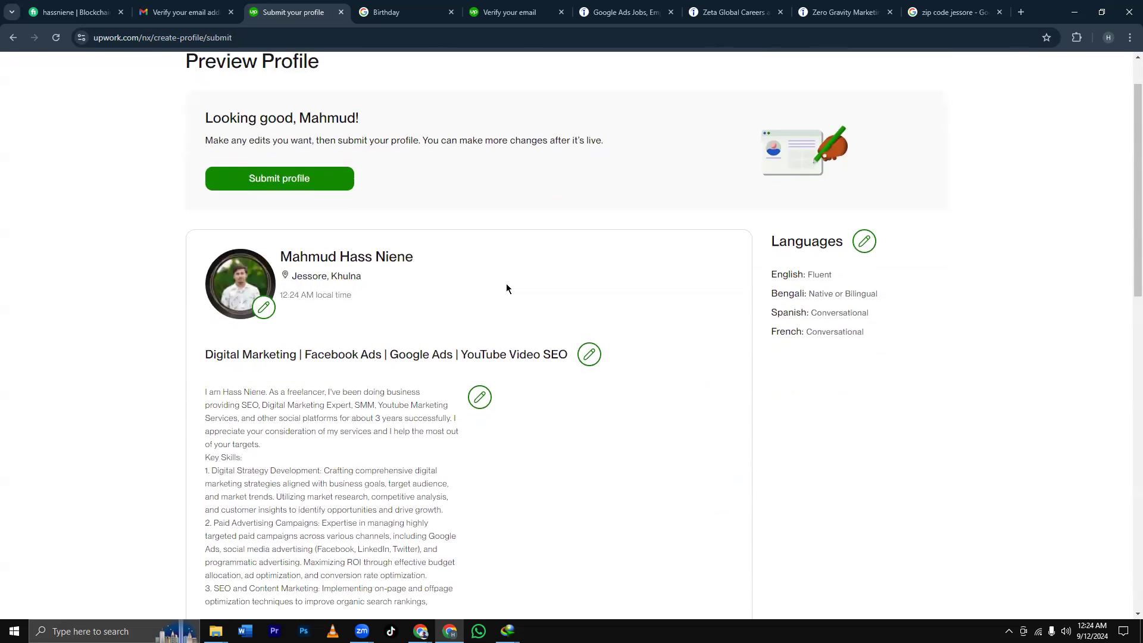
scroll(505, 286, "up", 1)
scroll(528, 335, "down", 5)
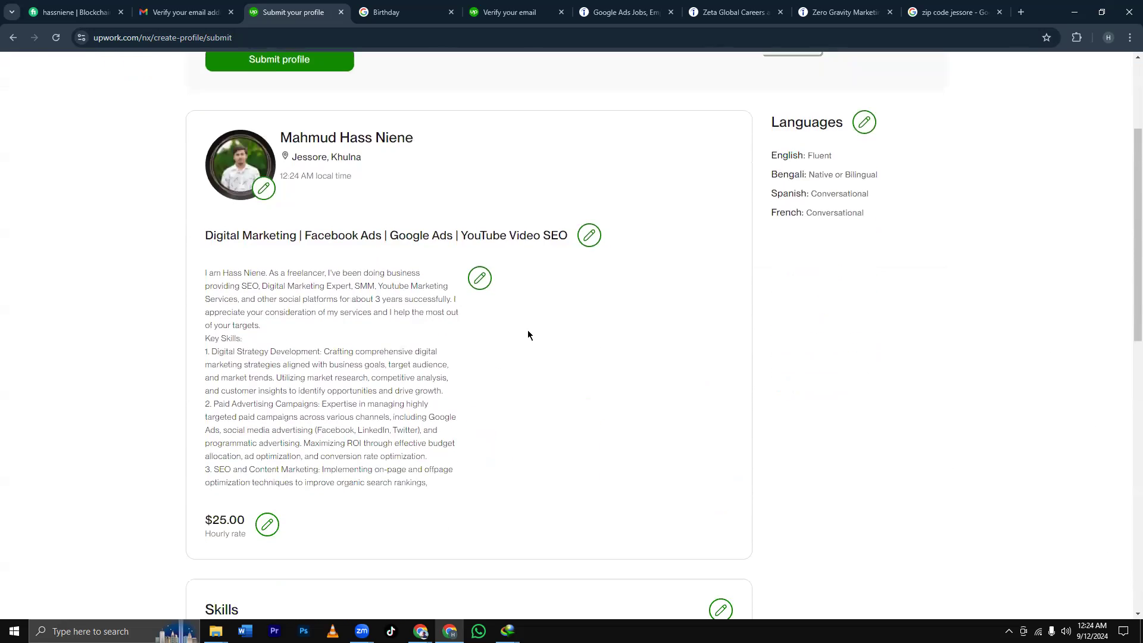
scroll(528, 335, "up", 1)
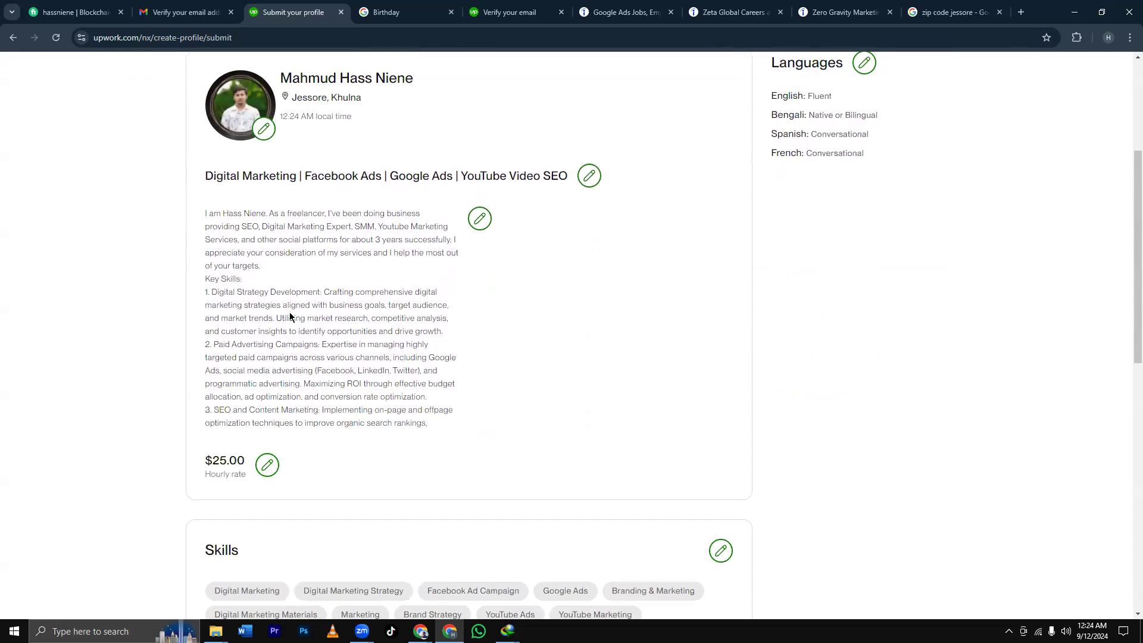
scroll(294, 317, "up", 3)
scroll(306, 330, "down", 3)
scroll(258, 344, "up", 4)
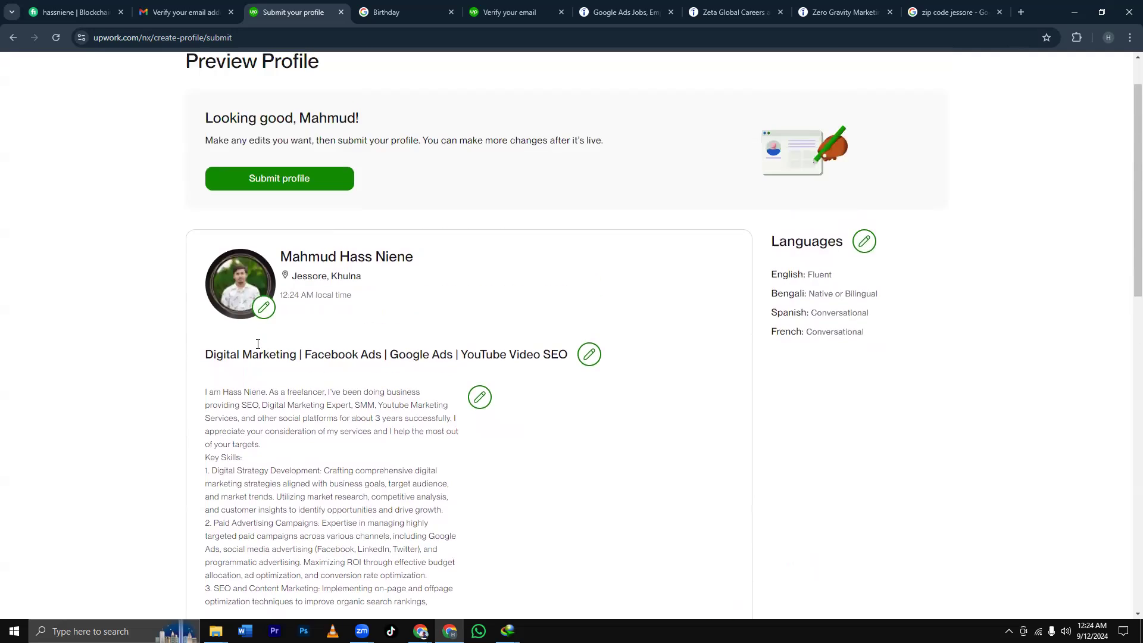
left_click(297, 244)
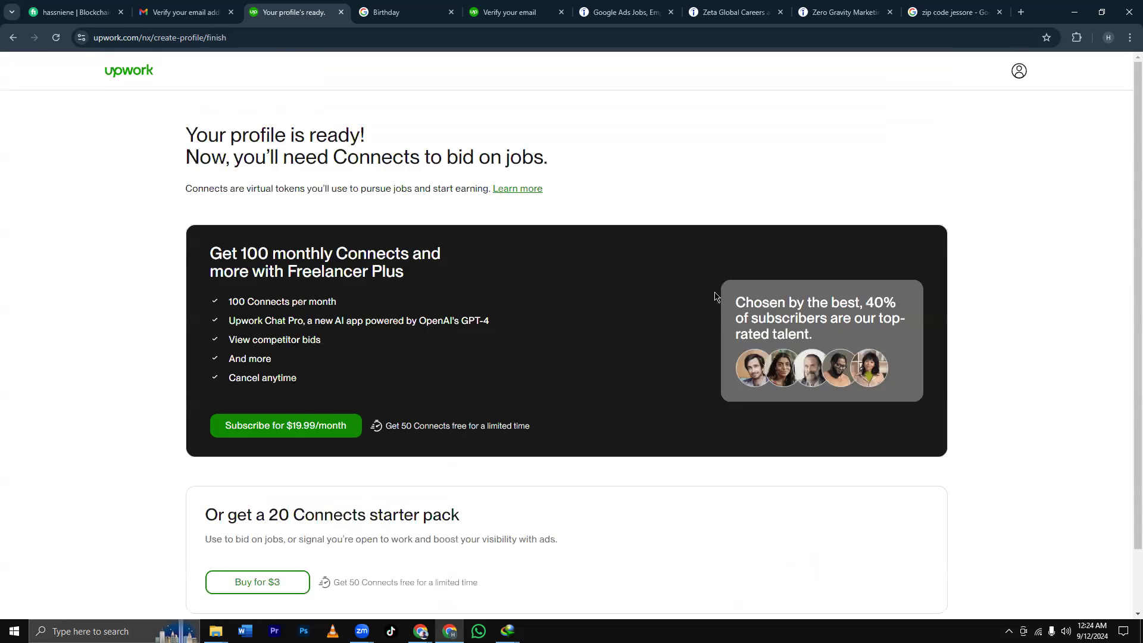
Dismiss the onboarding popup on the Best Matches feed and open the avatar menu.
scroll(605, 250, "down", 2)
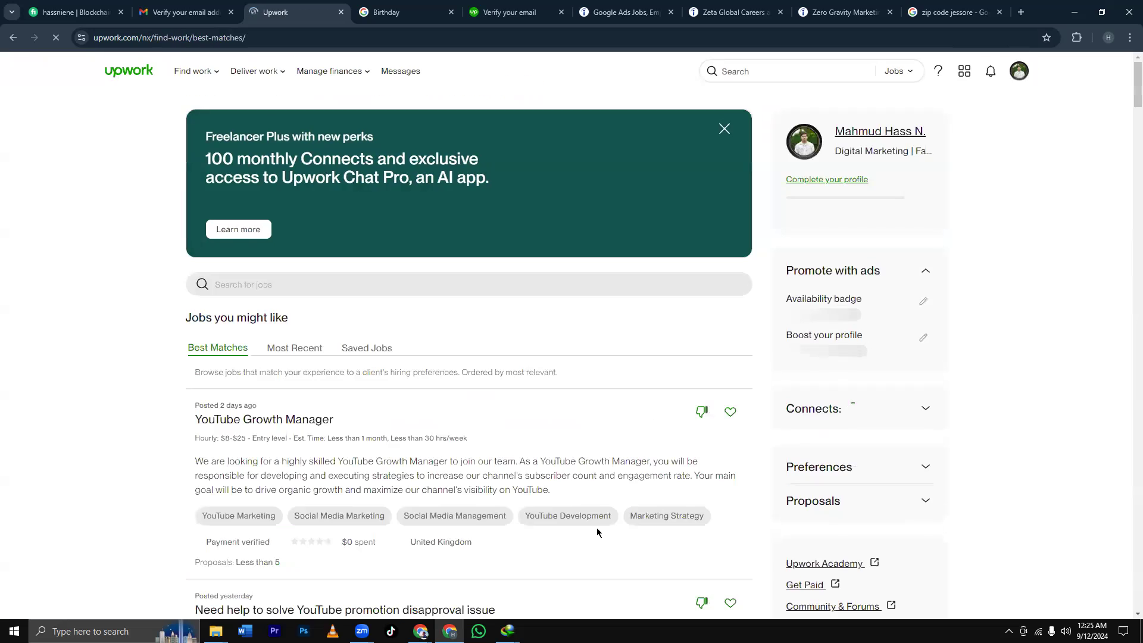
left_click(1022, 122)
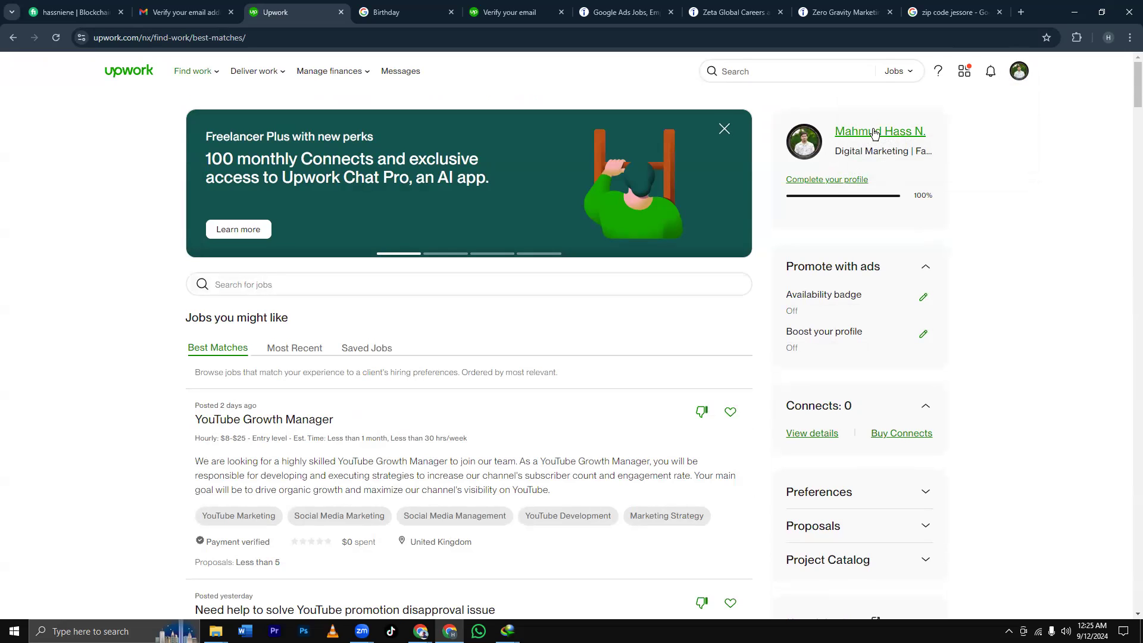
left_click(1014, 78)
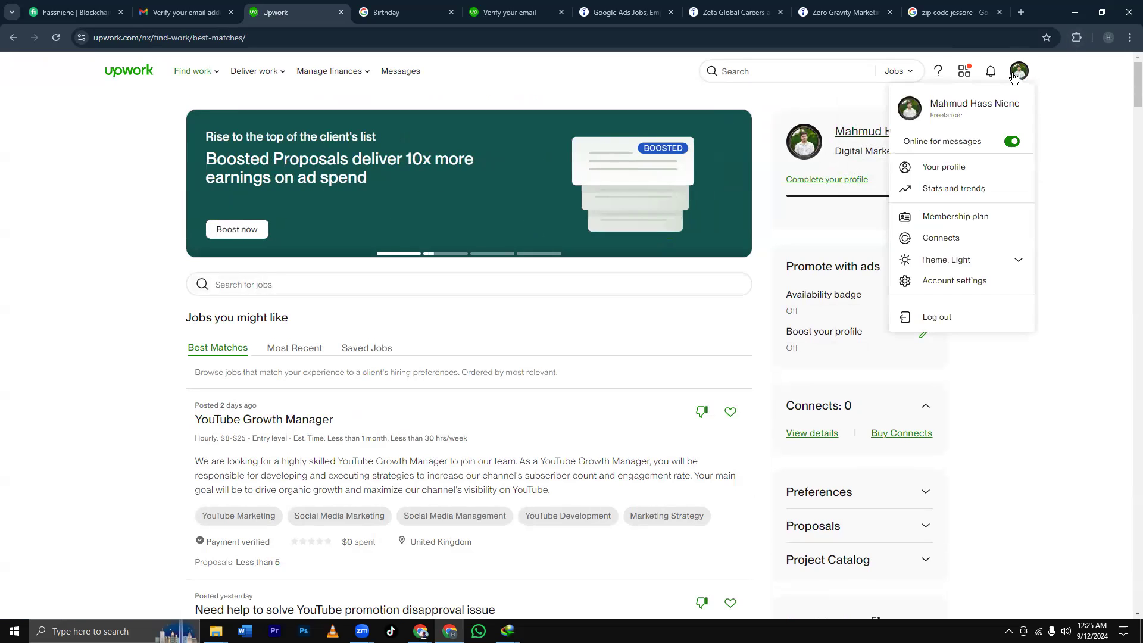
Open 'Your profile' from the account menu and scroll down the live profile page.
left_click(947, 166)
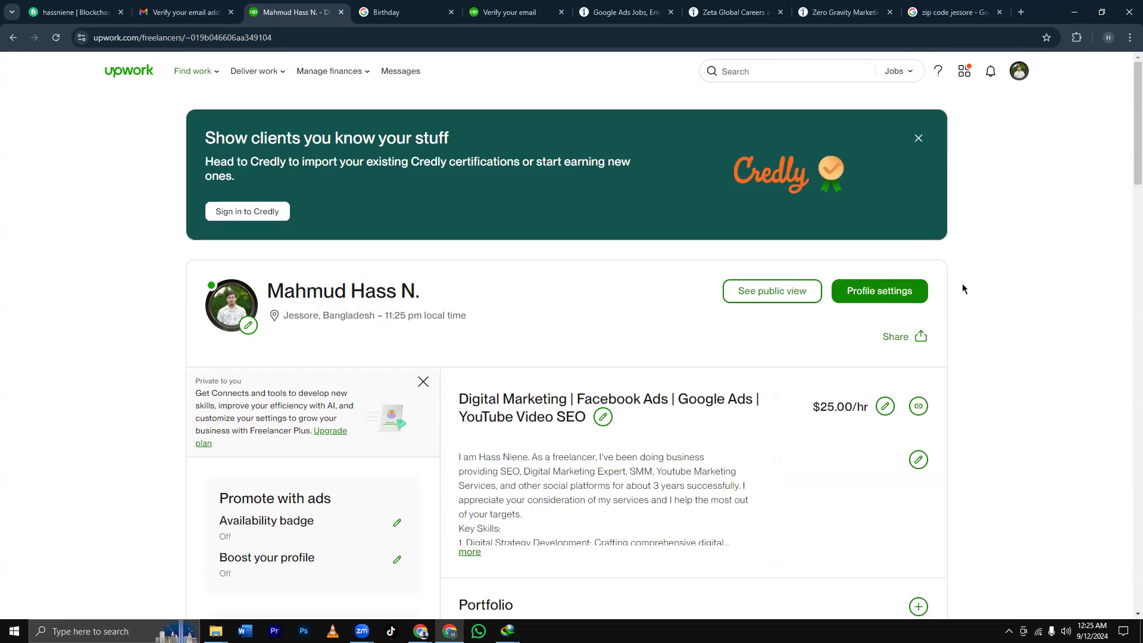
scroll(963, 285, "down", 2)
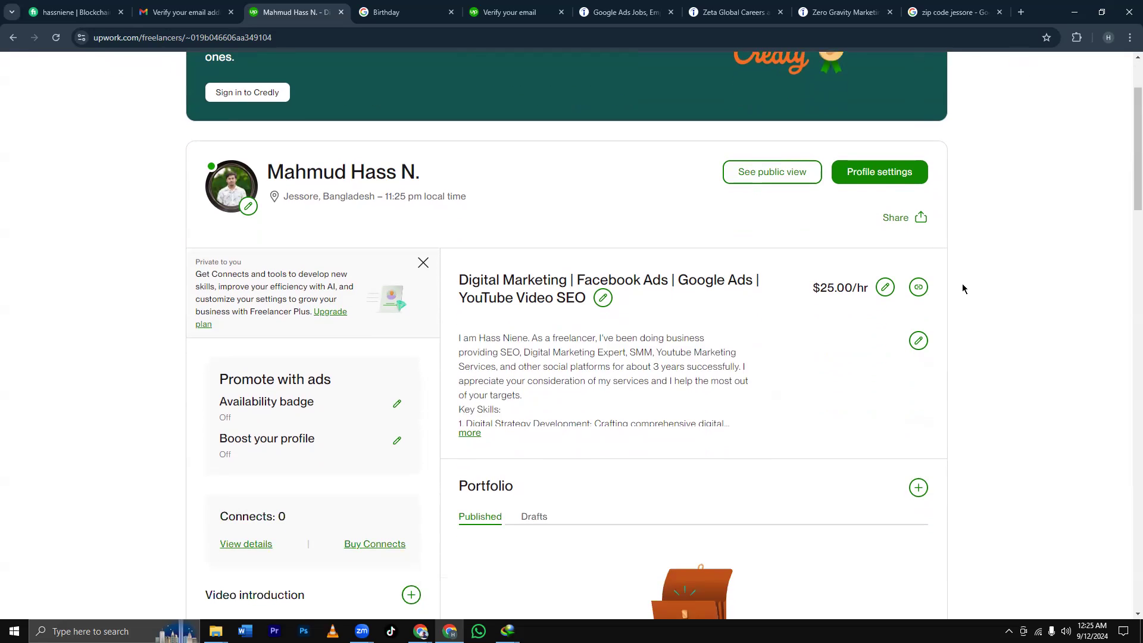